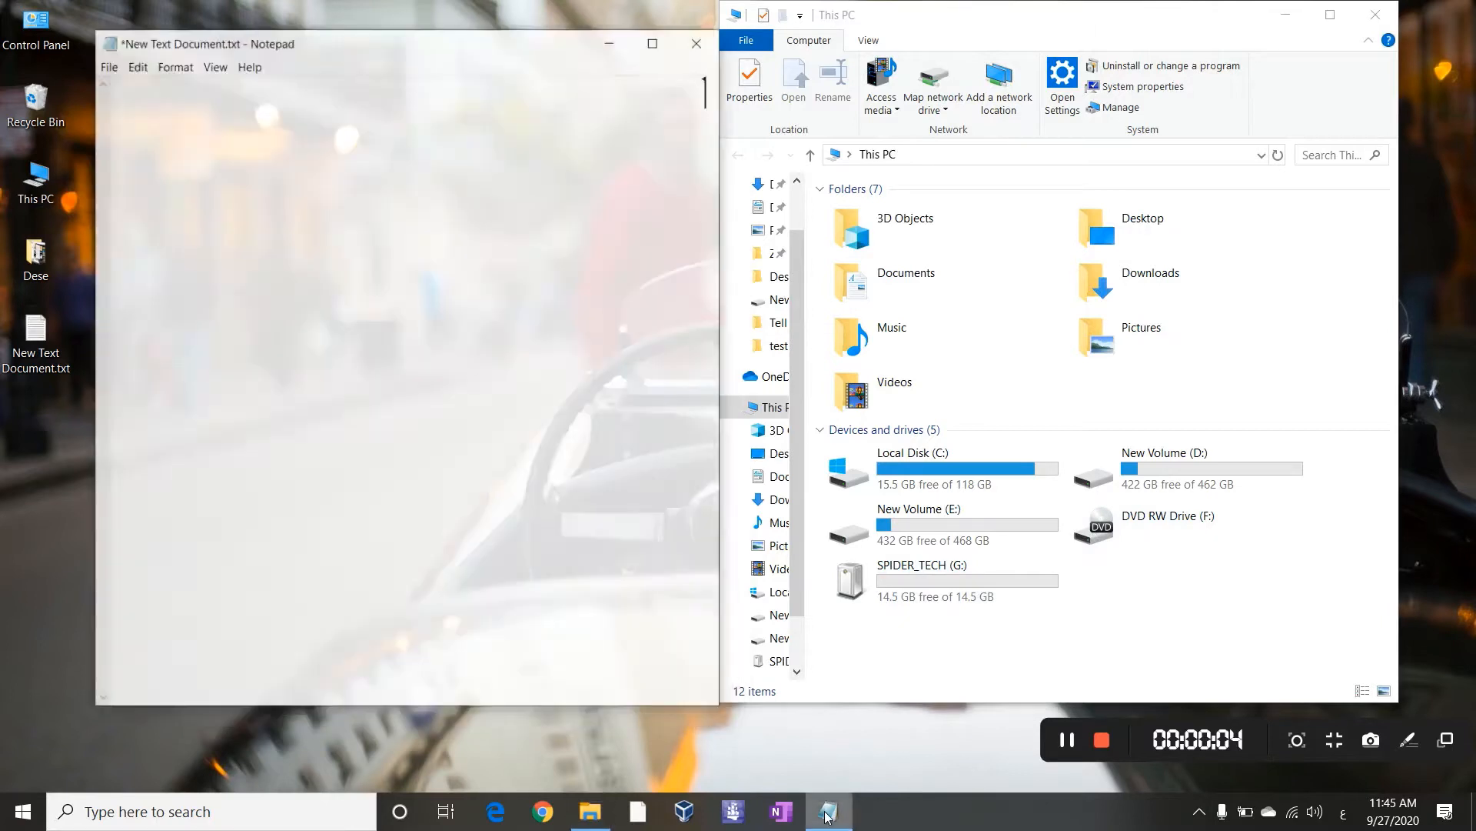
Write the Arabic note on encrypting the empty flash drive, adding that any partition works the same
text(هنعم)
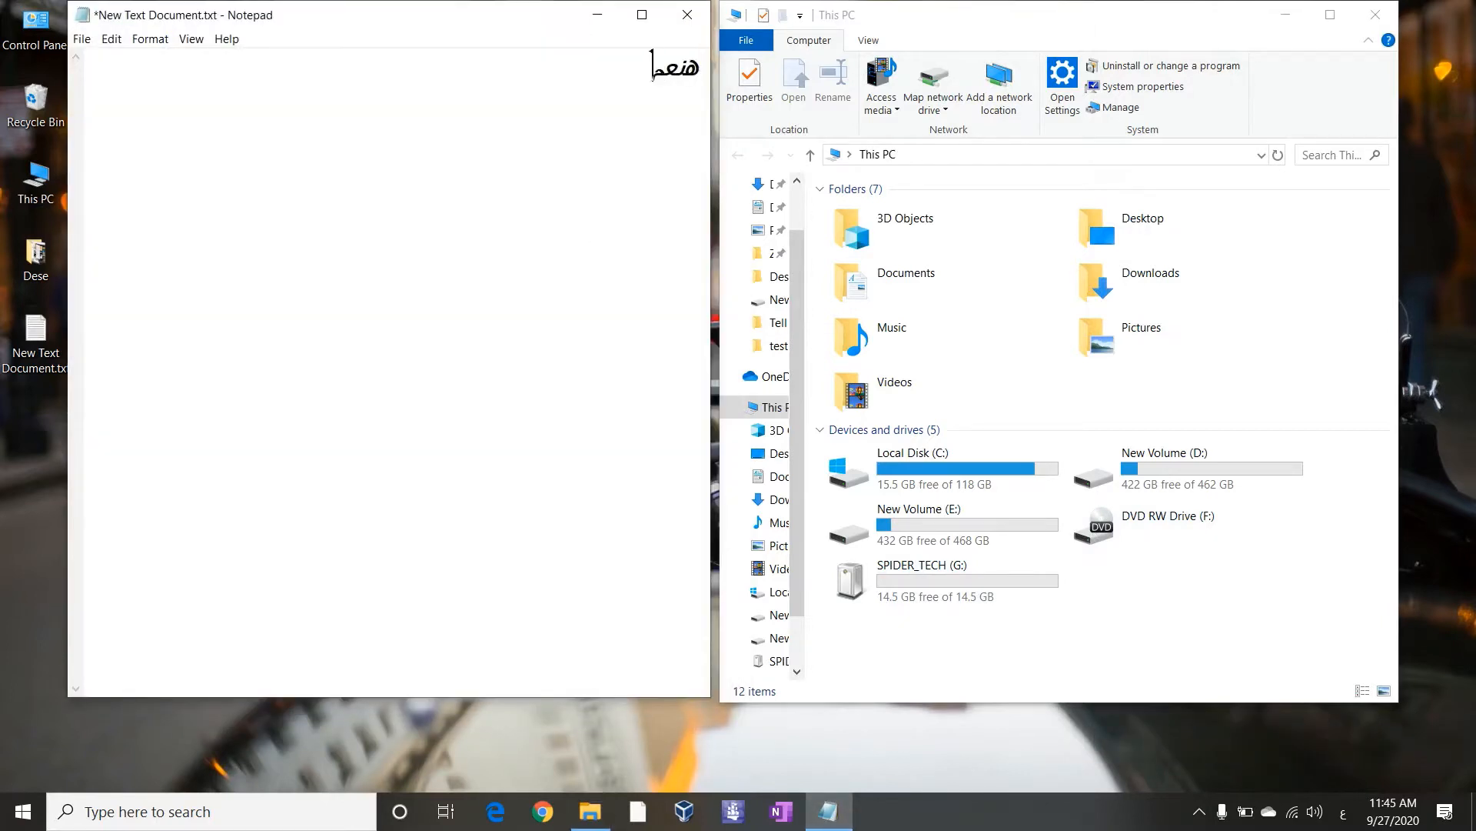
text(ل التشفير عل)
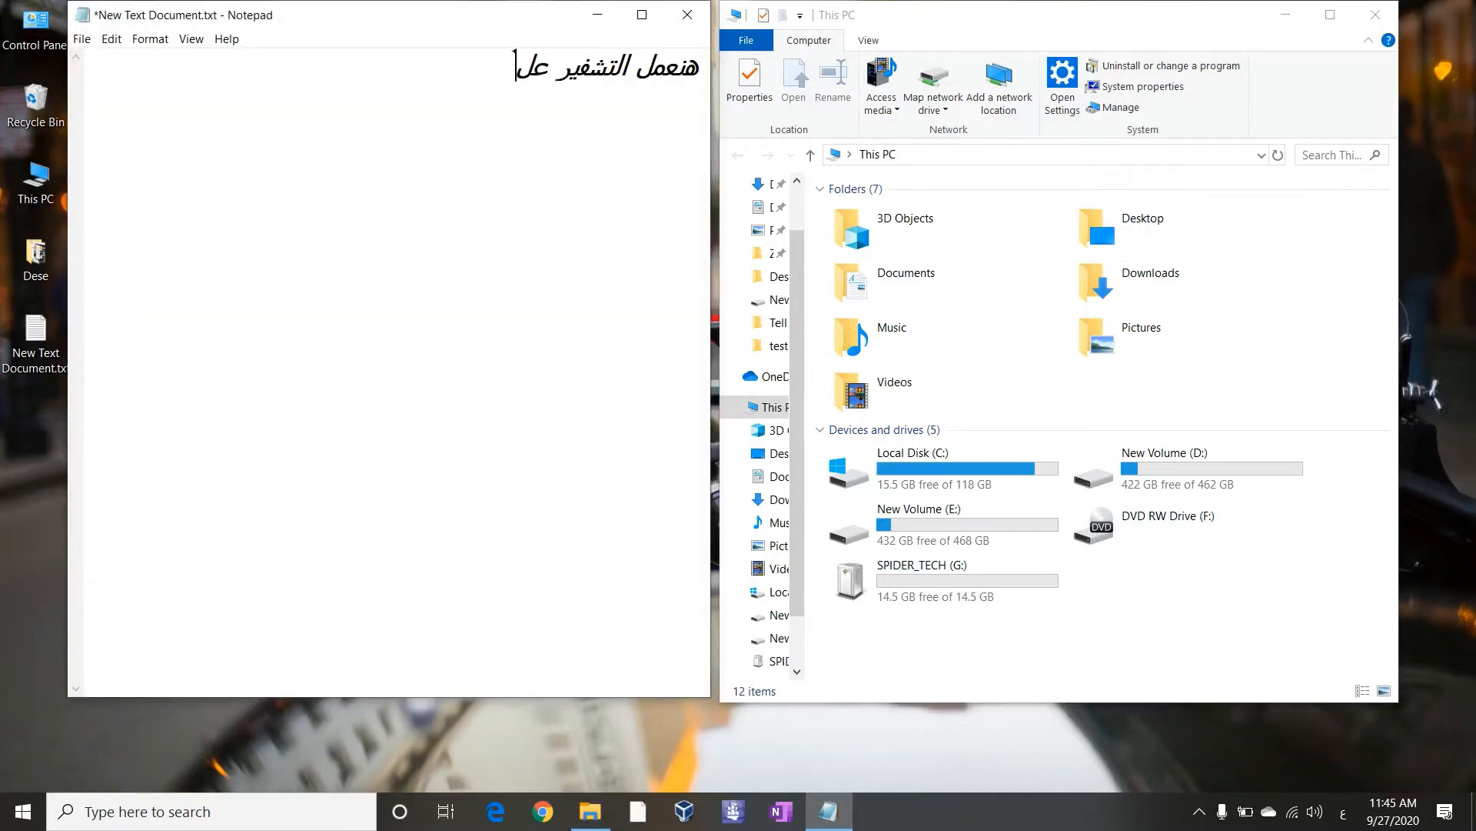
text(ى الفلاش مي)
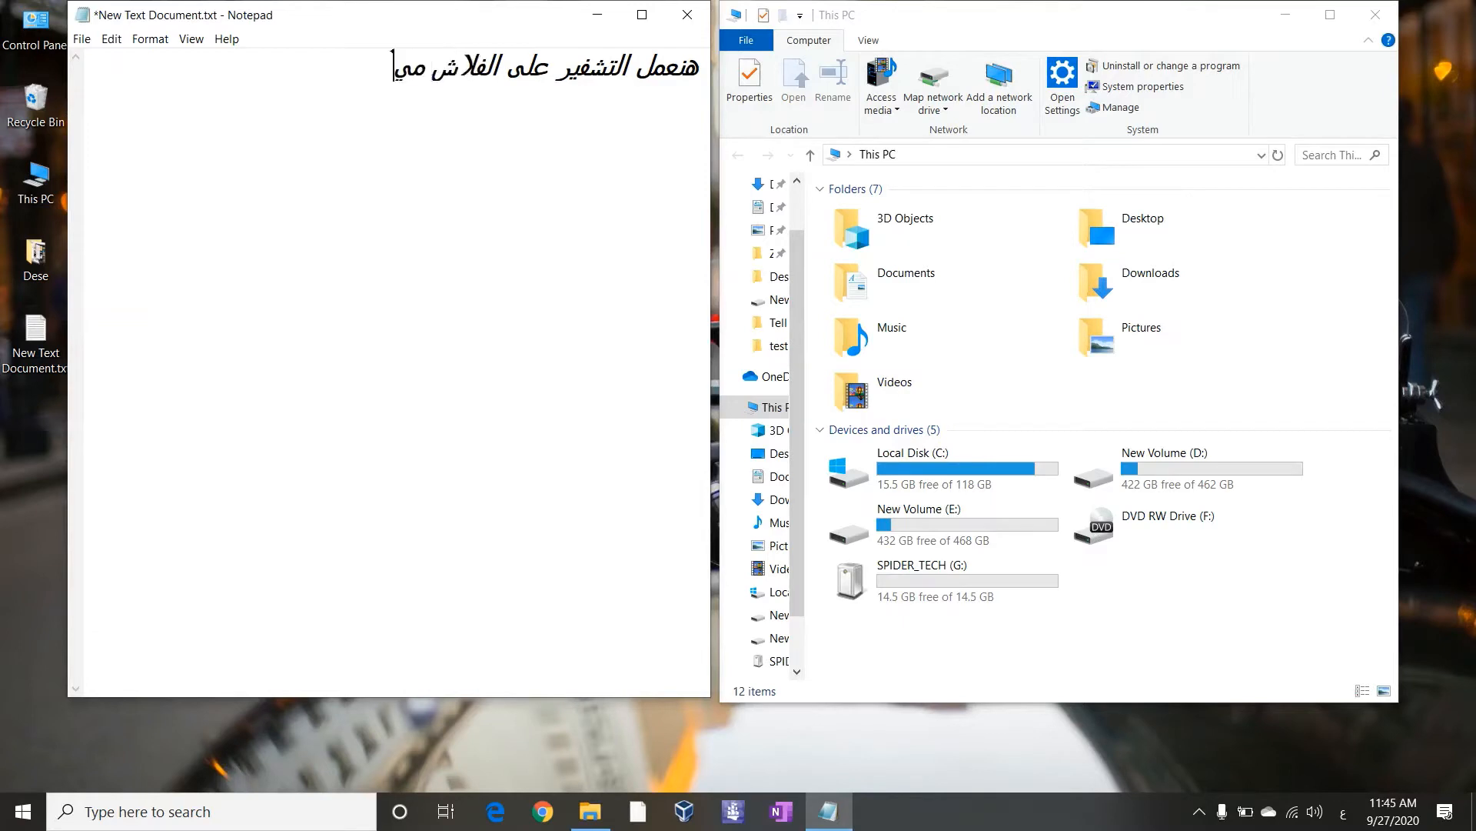
text(موري لأنها ف)
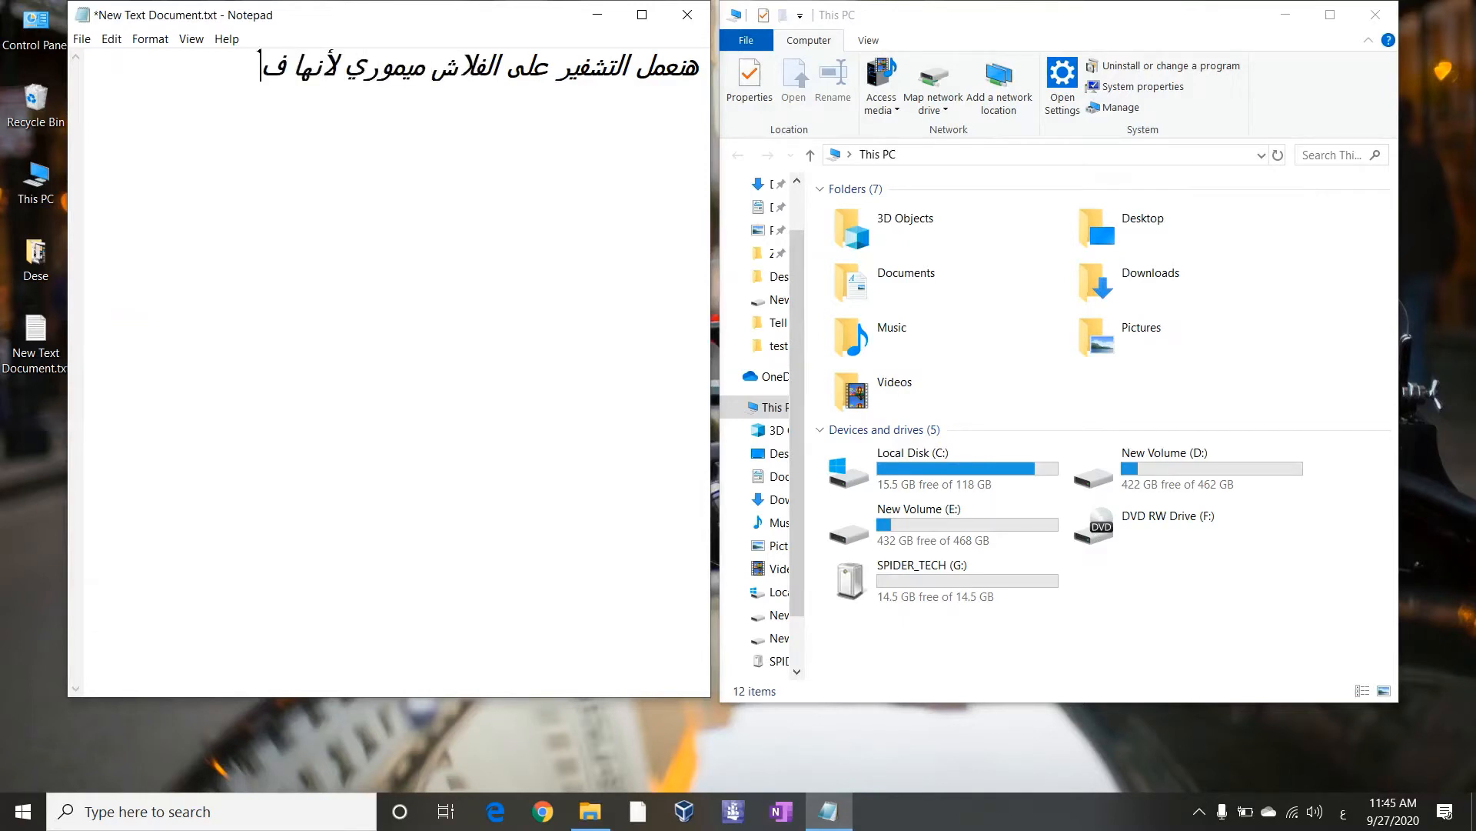
text(اضية ومش هتا)
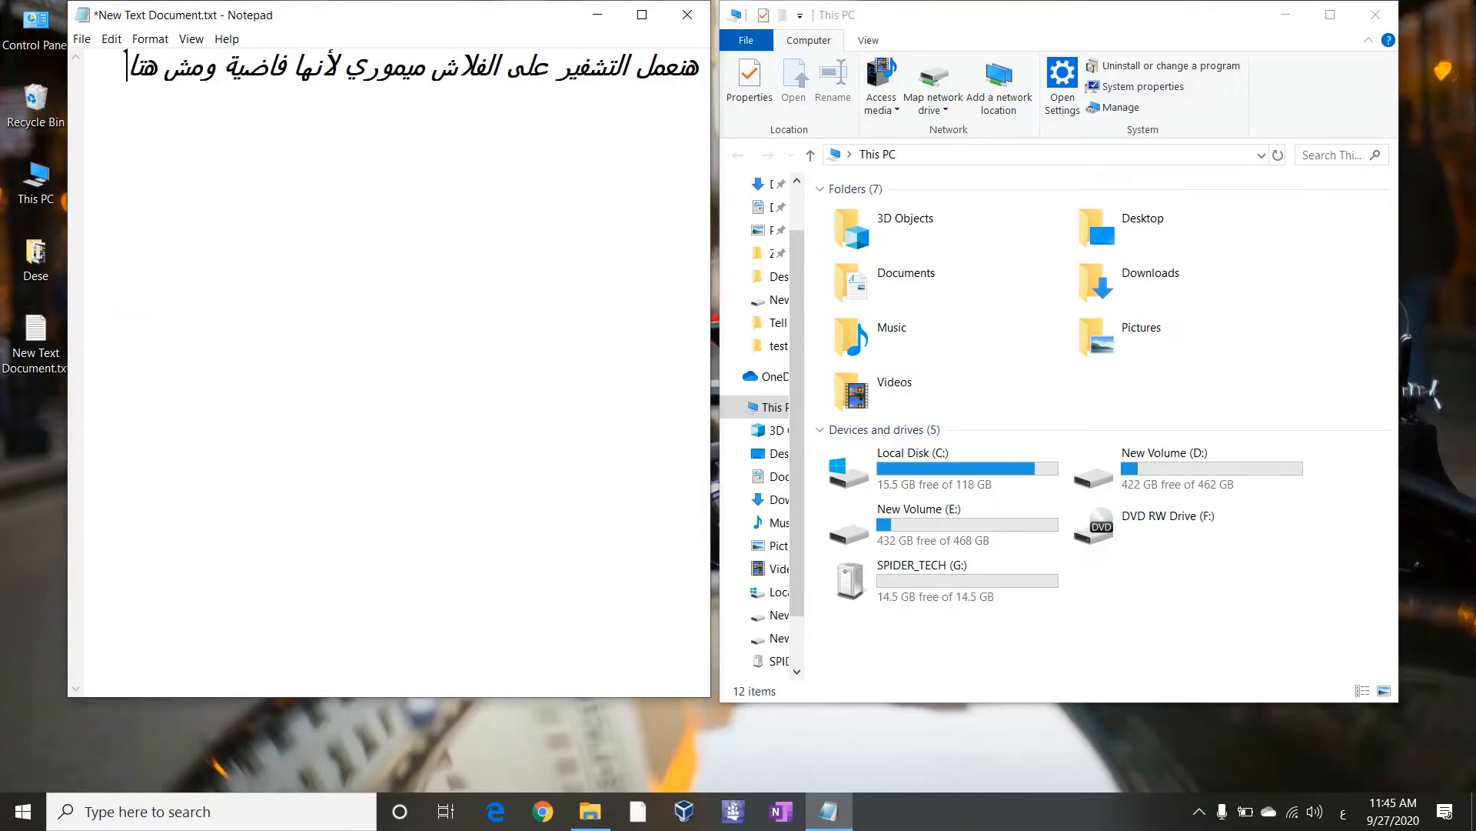
text(خد وقت كت)
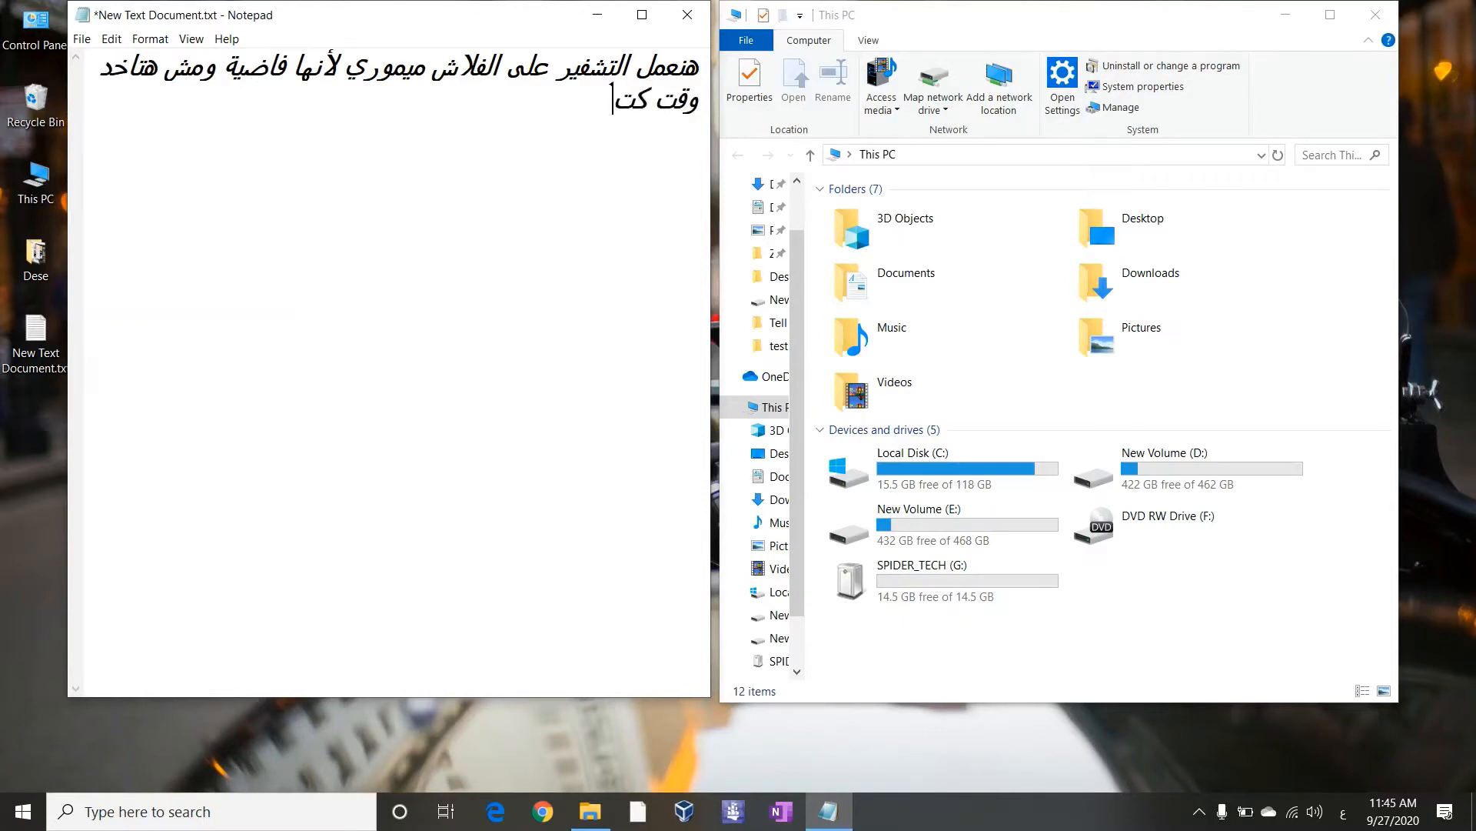
text(ير ف عملية التشفير أ)
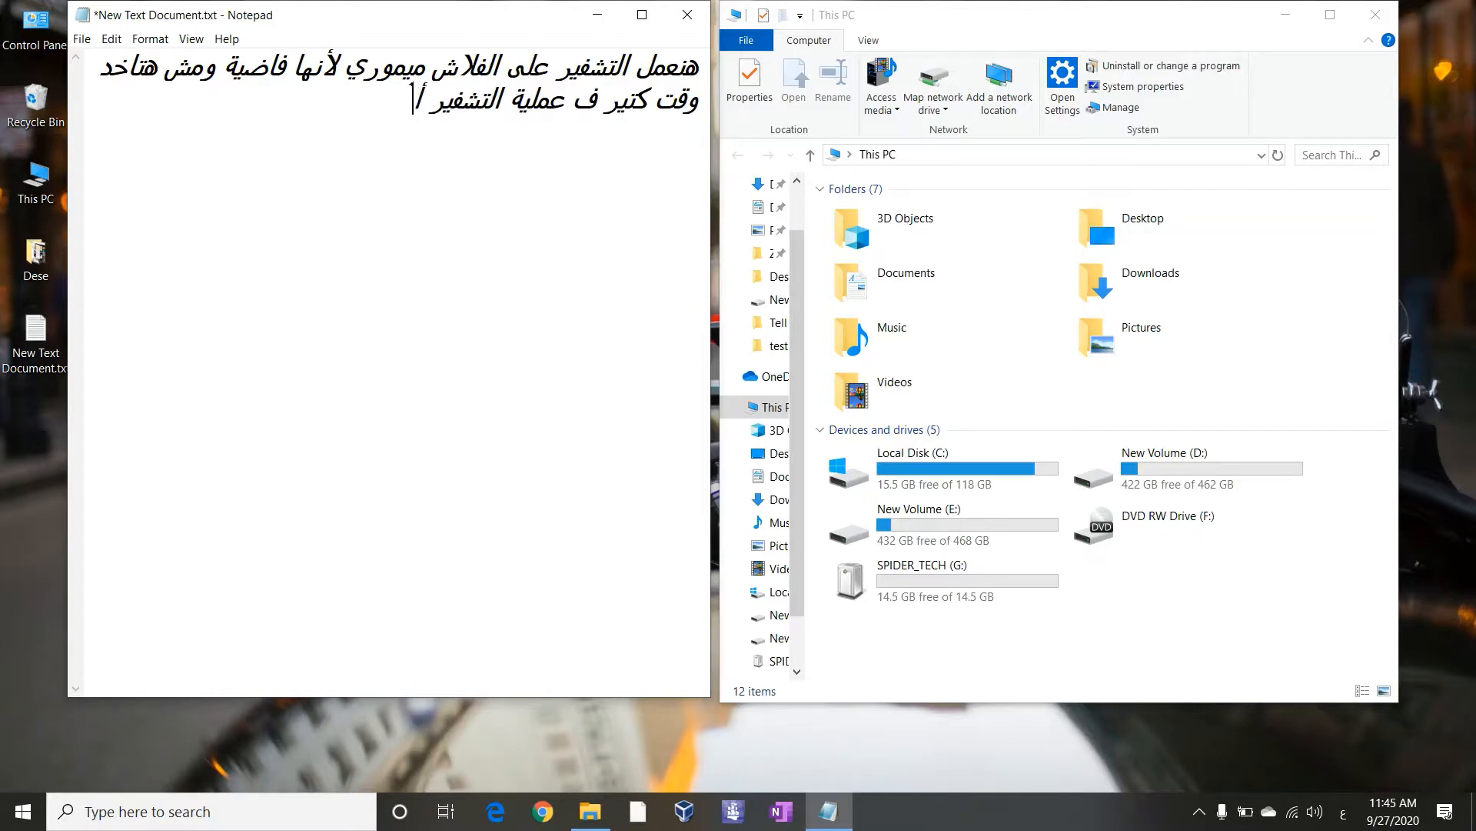
text(و فك التشفير)
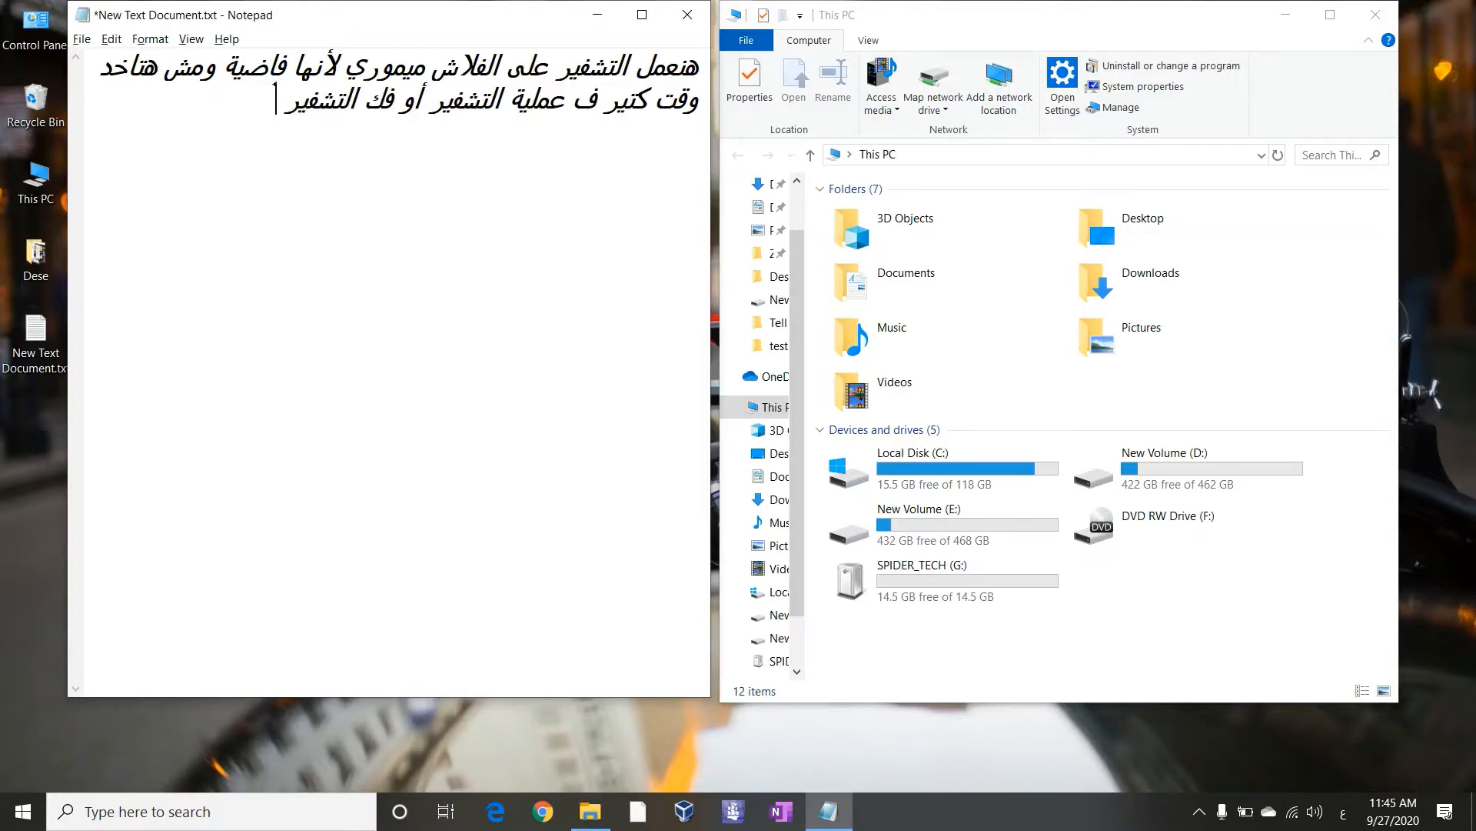
key(alt+shift)
text(D:)
key(alt+shift)
text(* نفس ال)
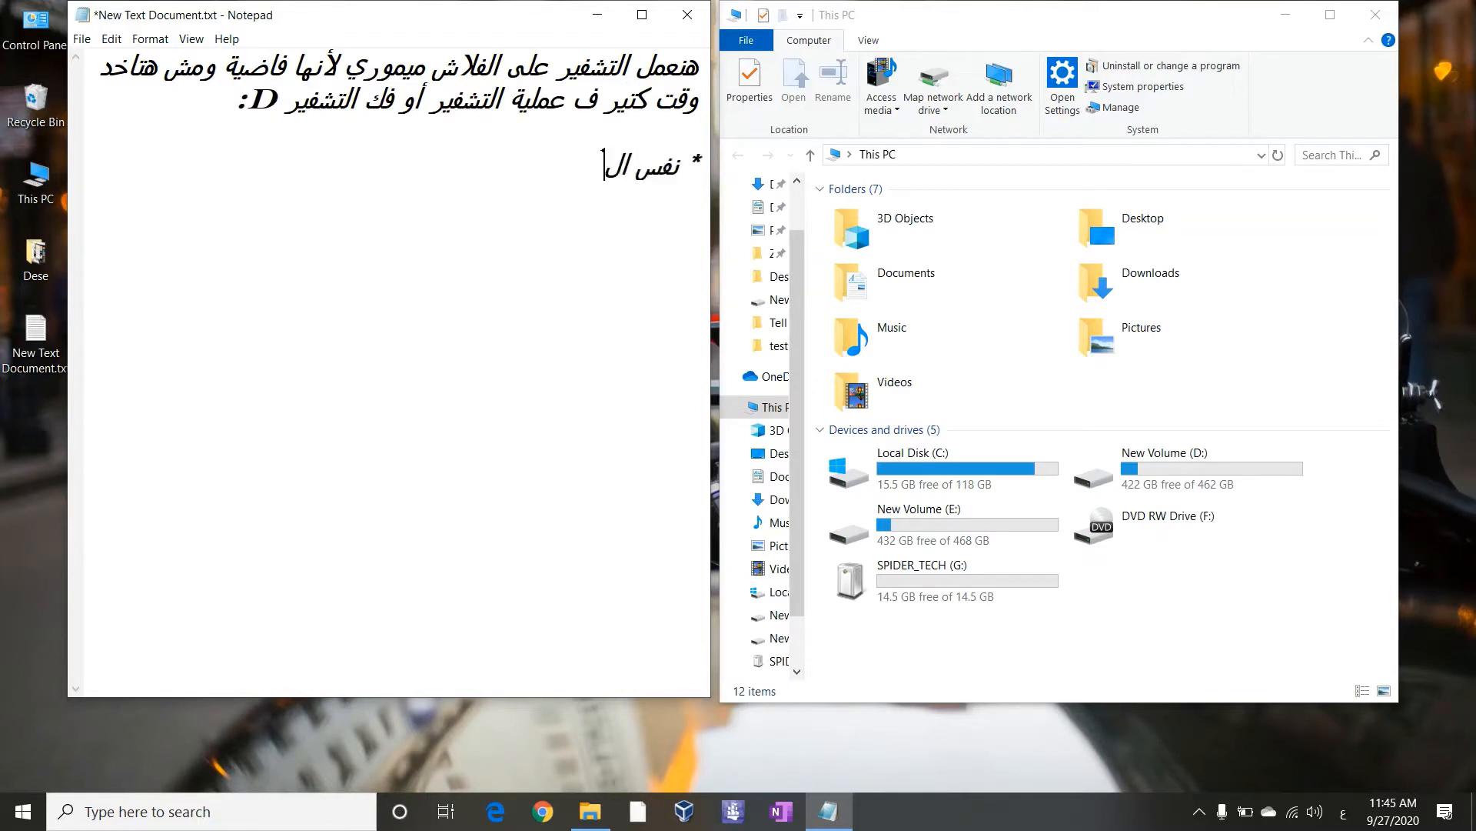
text(طريقة على أي بار)
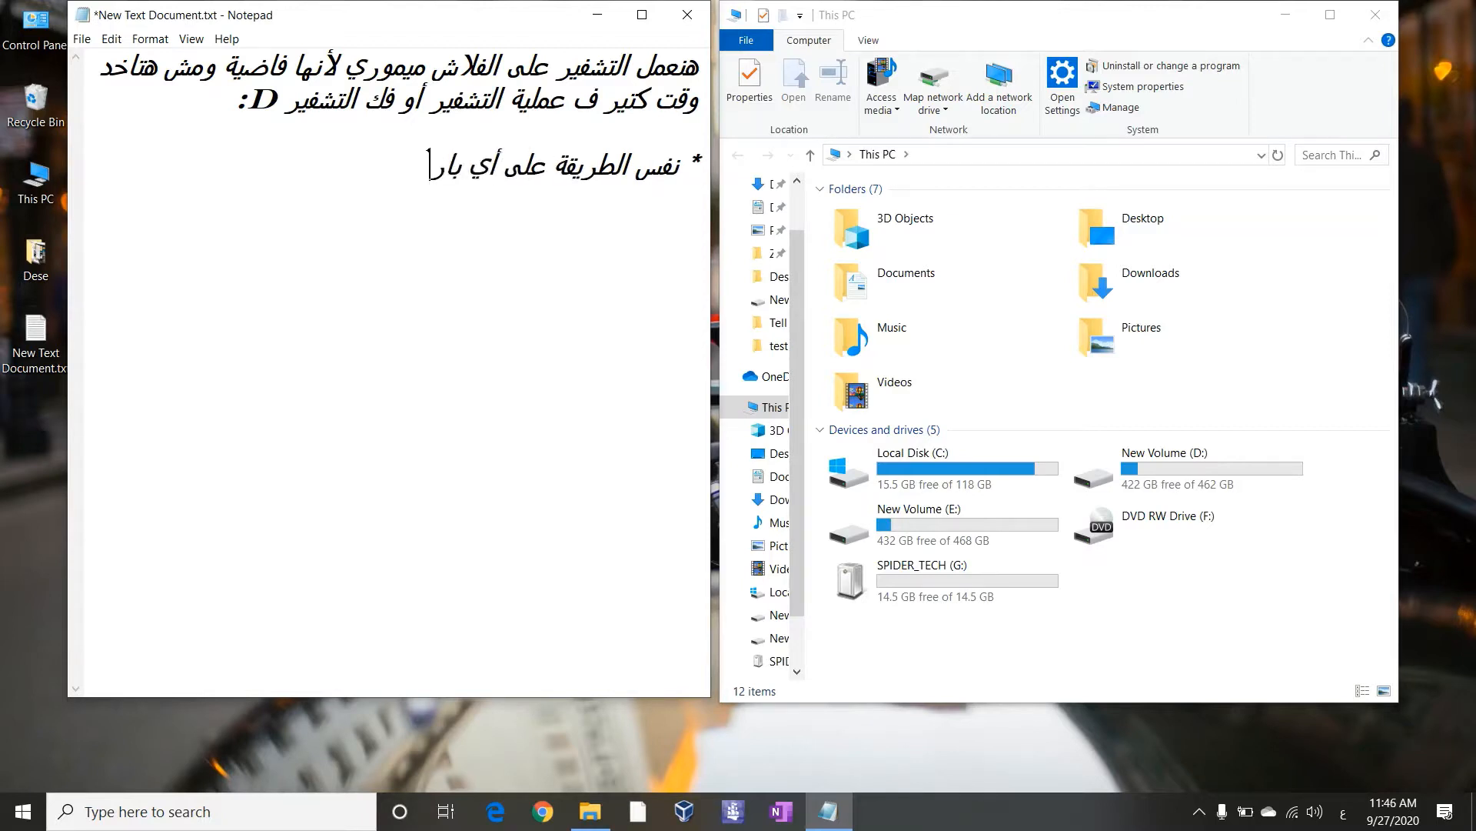
text(تشن)
key(BackSpace)
text(*)
Add the heading 'الطريقة الأولى' on its own line
key(Return)
key(Return)
text(الطري)
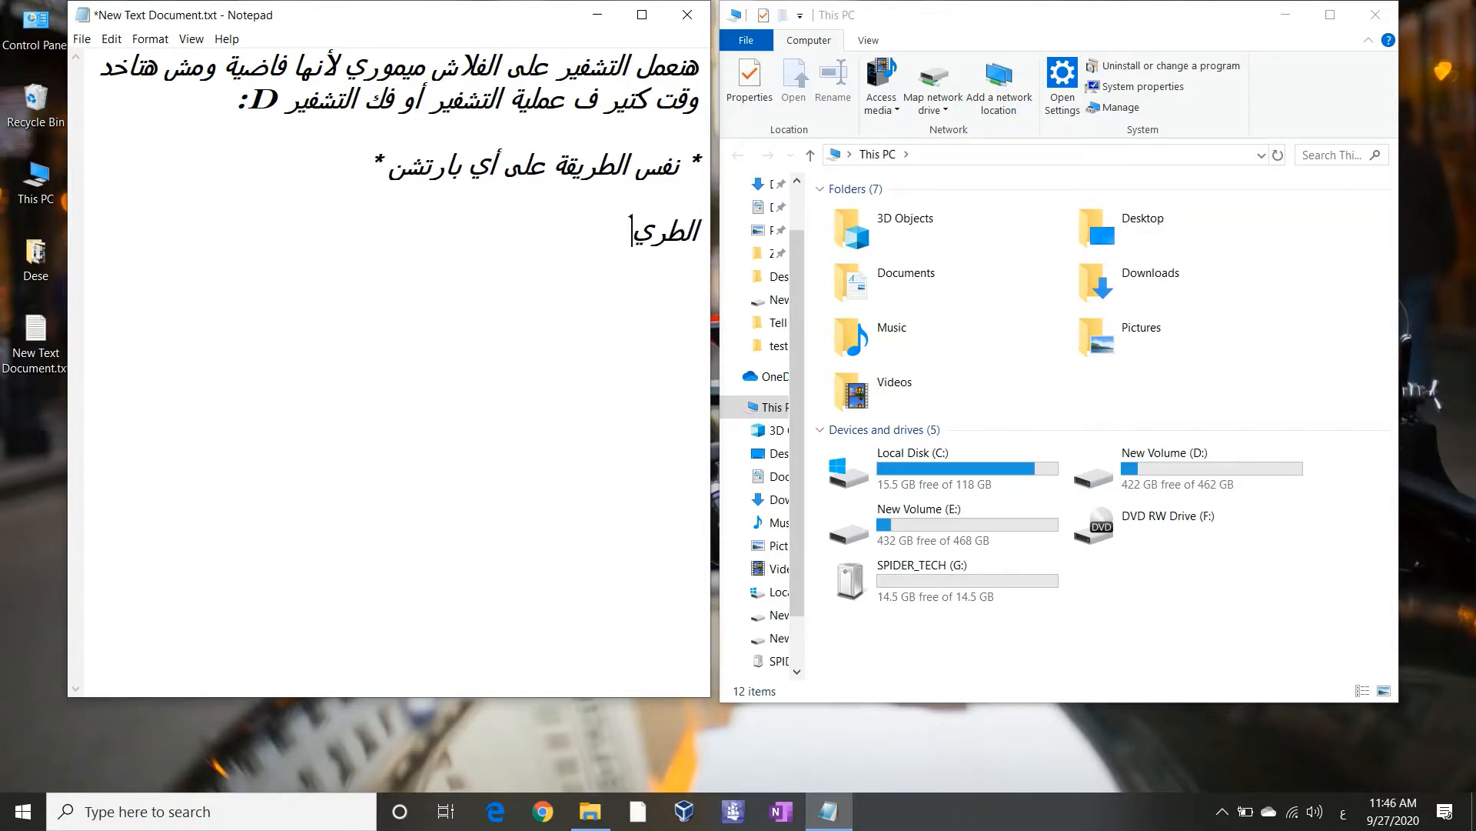
text(قة الأولى)
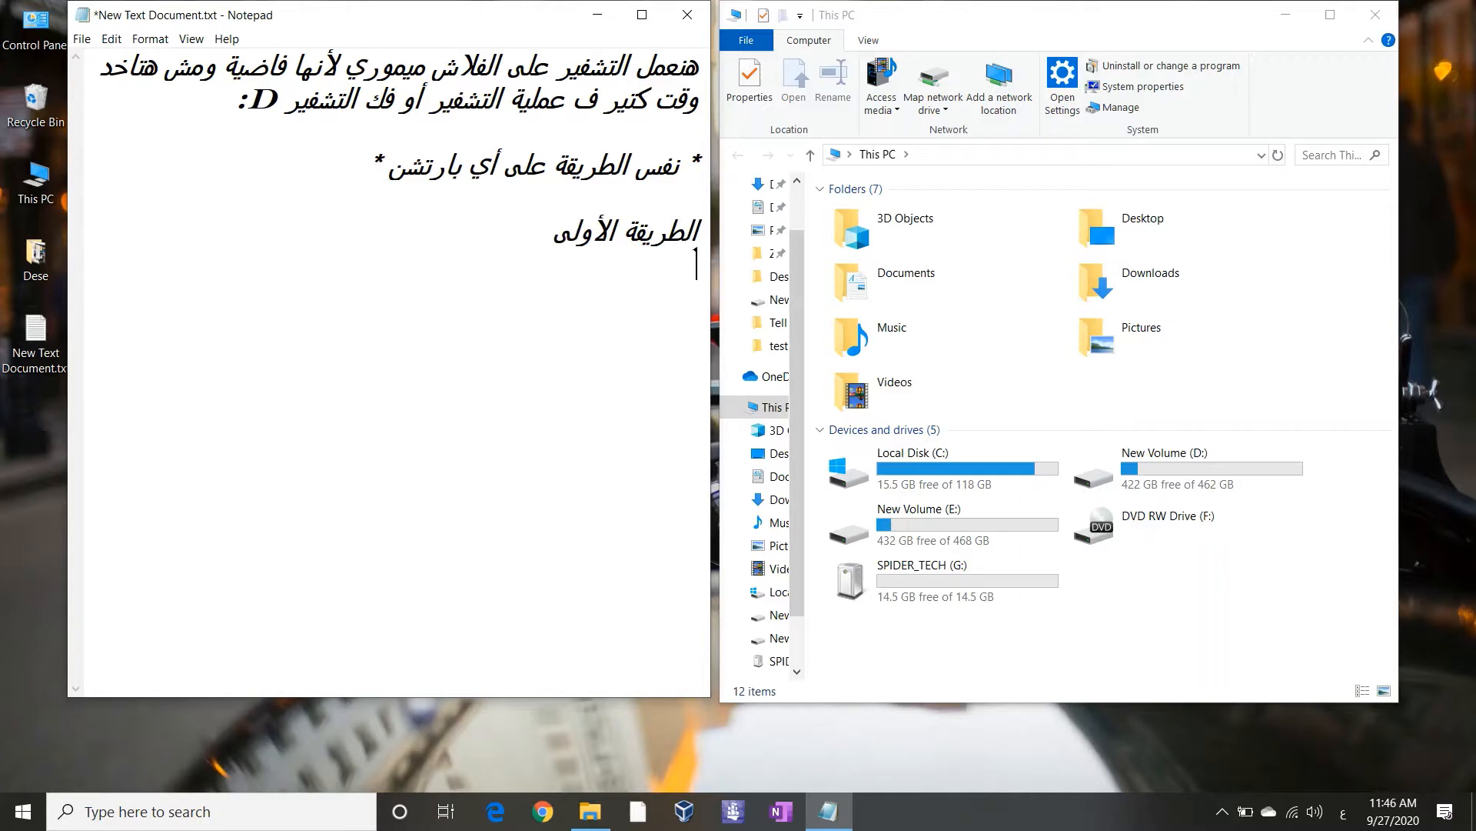
key(Return)
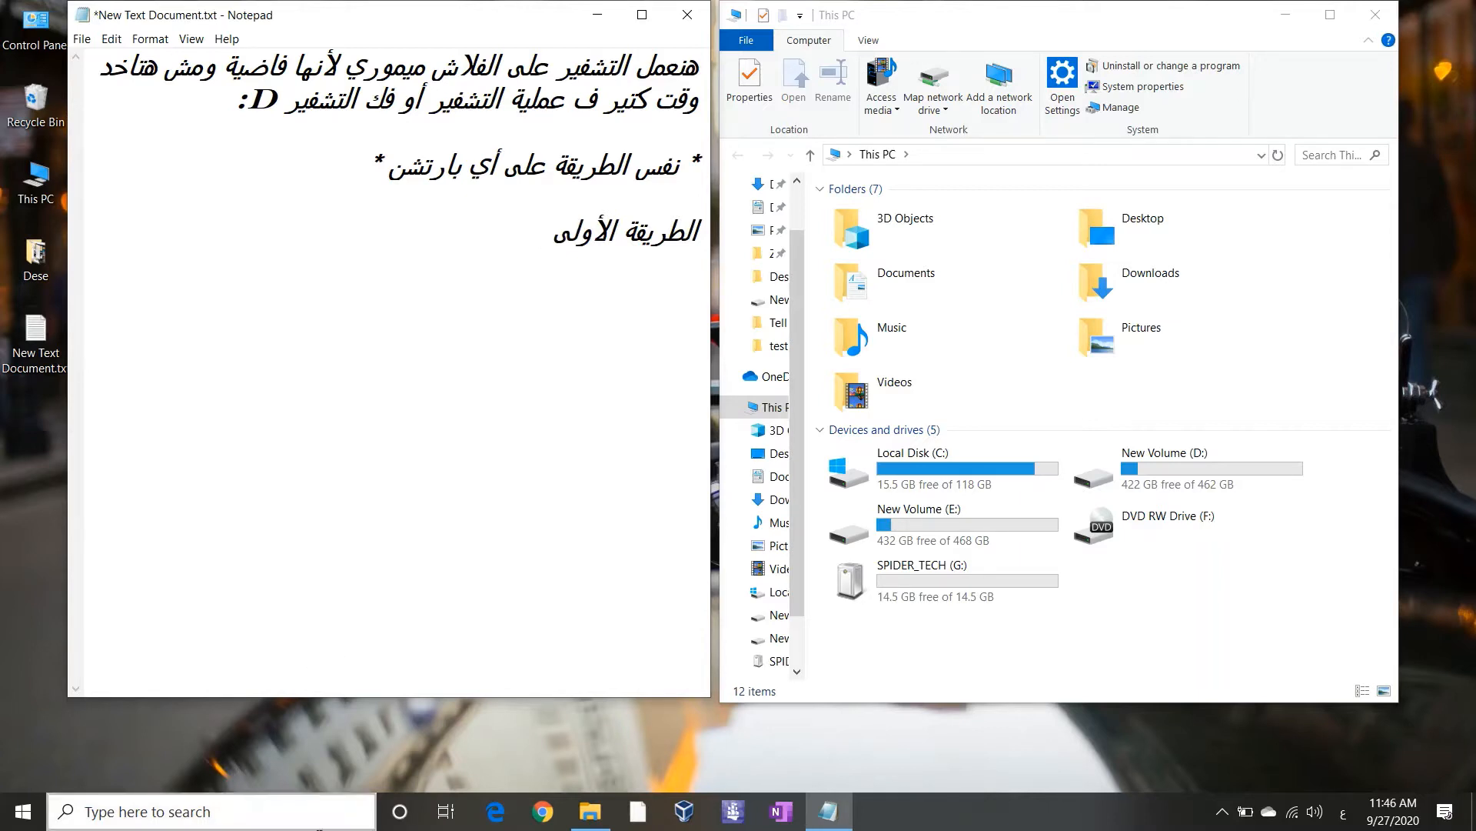
Open Control Panel's BitLocker Drive Encryption page through System and Security
key(alt+shift)
click(232, 811)
text(cont)
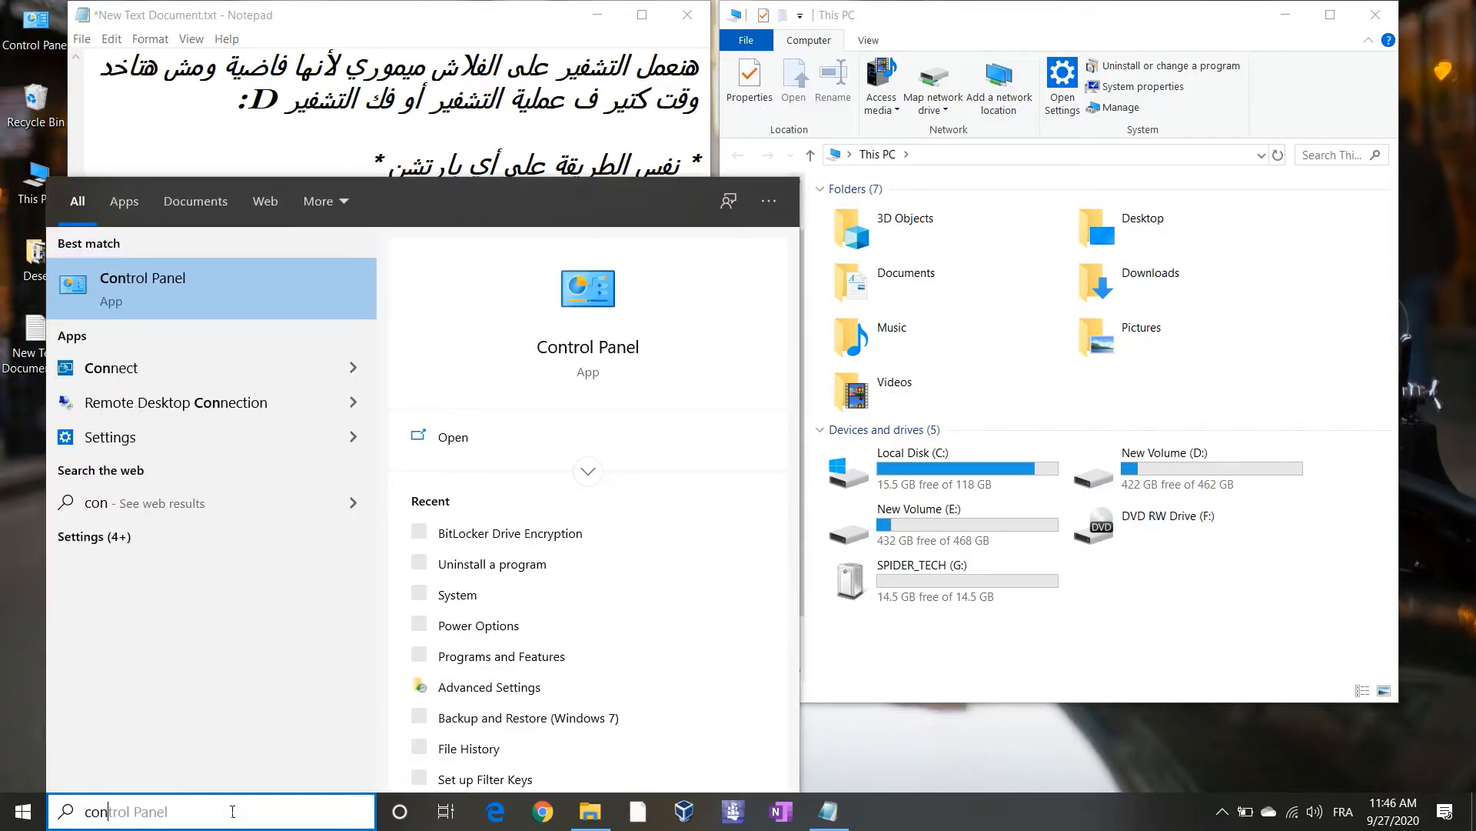
key(Return)
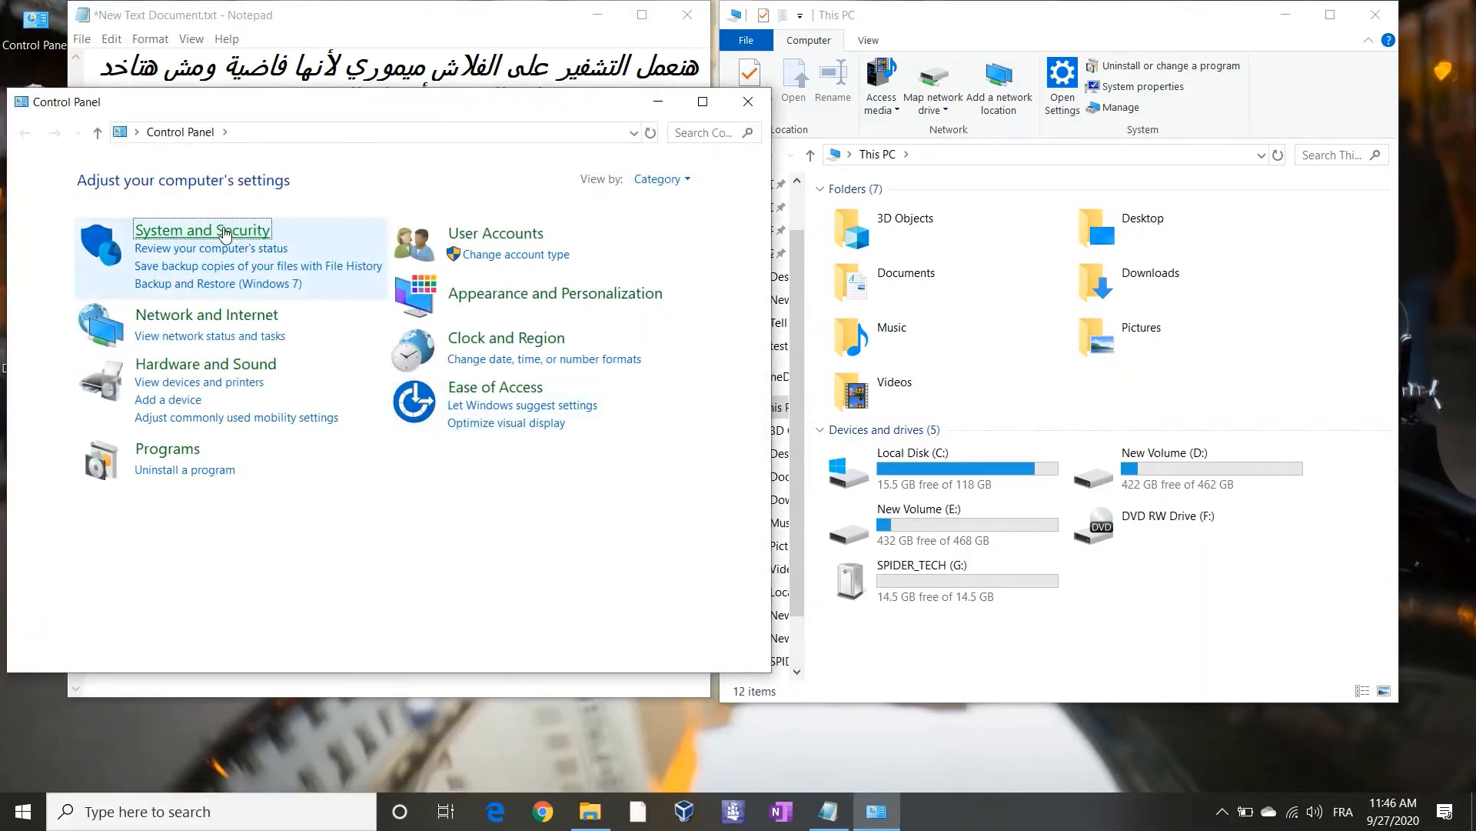
click(202, 231)
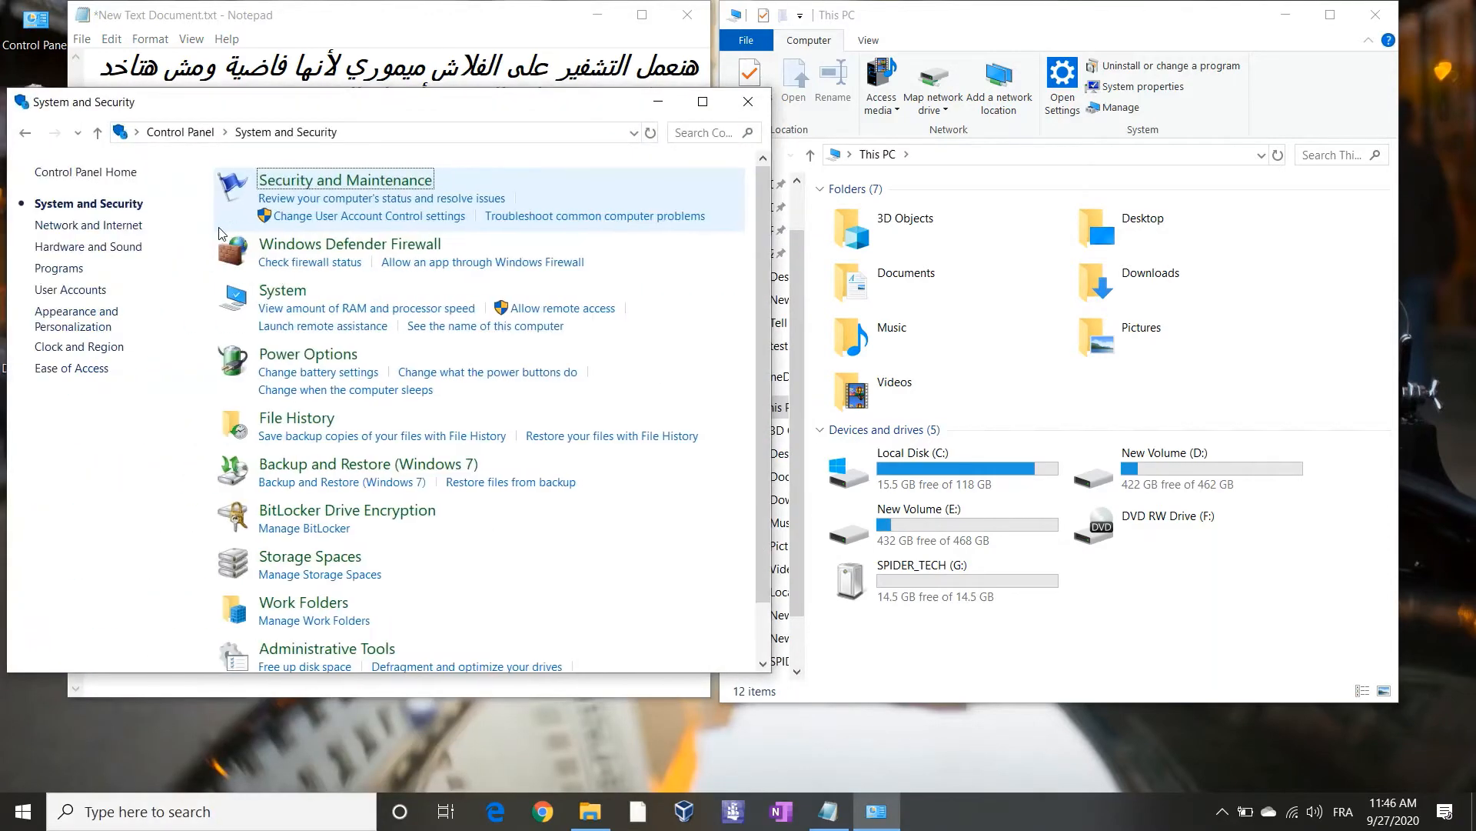
click(376, 510)
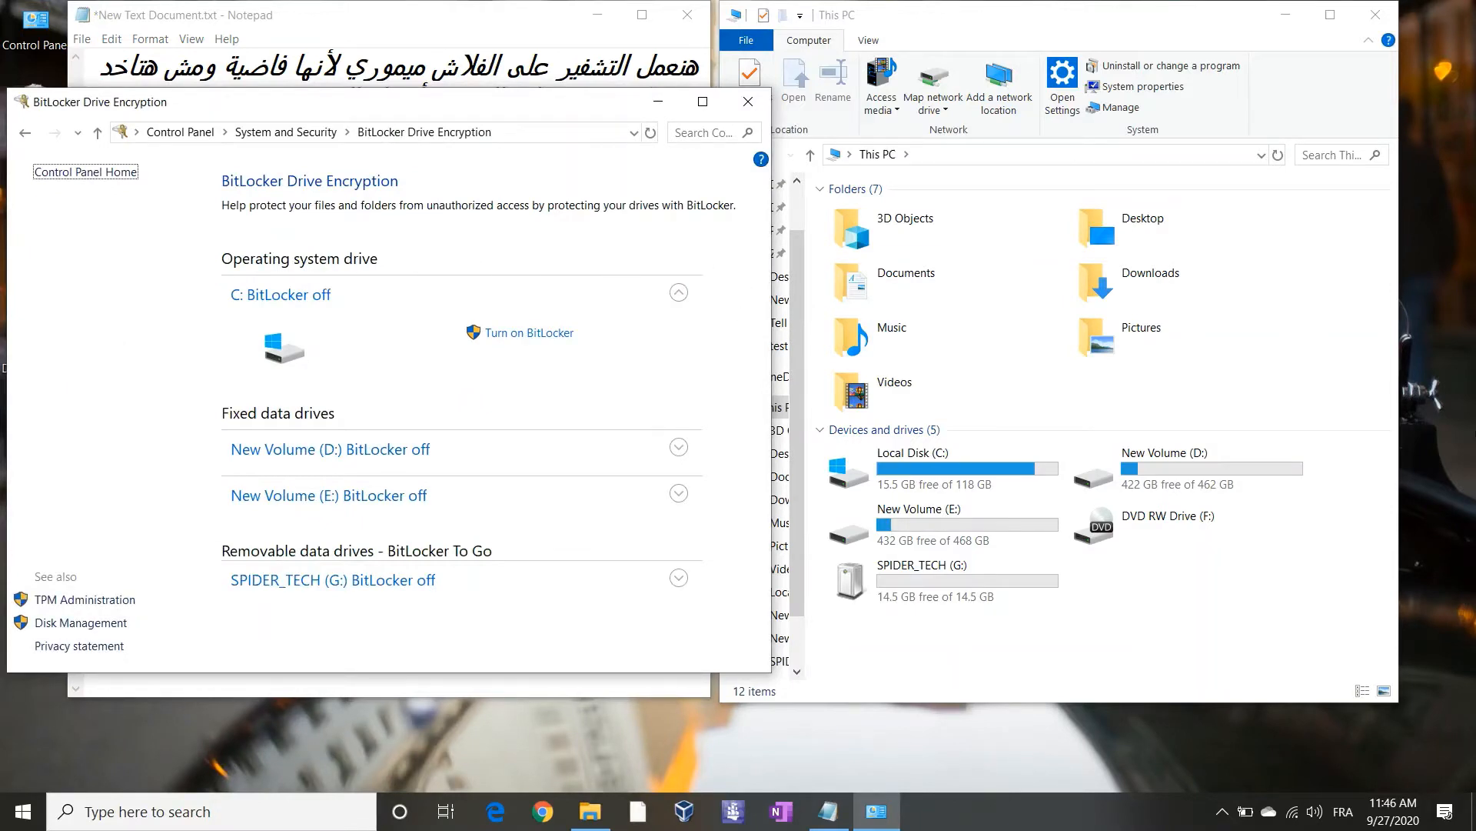
Review the drive list, with SPIDER_TECH (G:) and the other drives unencrypted, then return to Notepad
click(1424, 721)
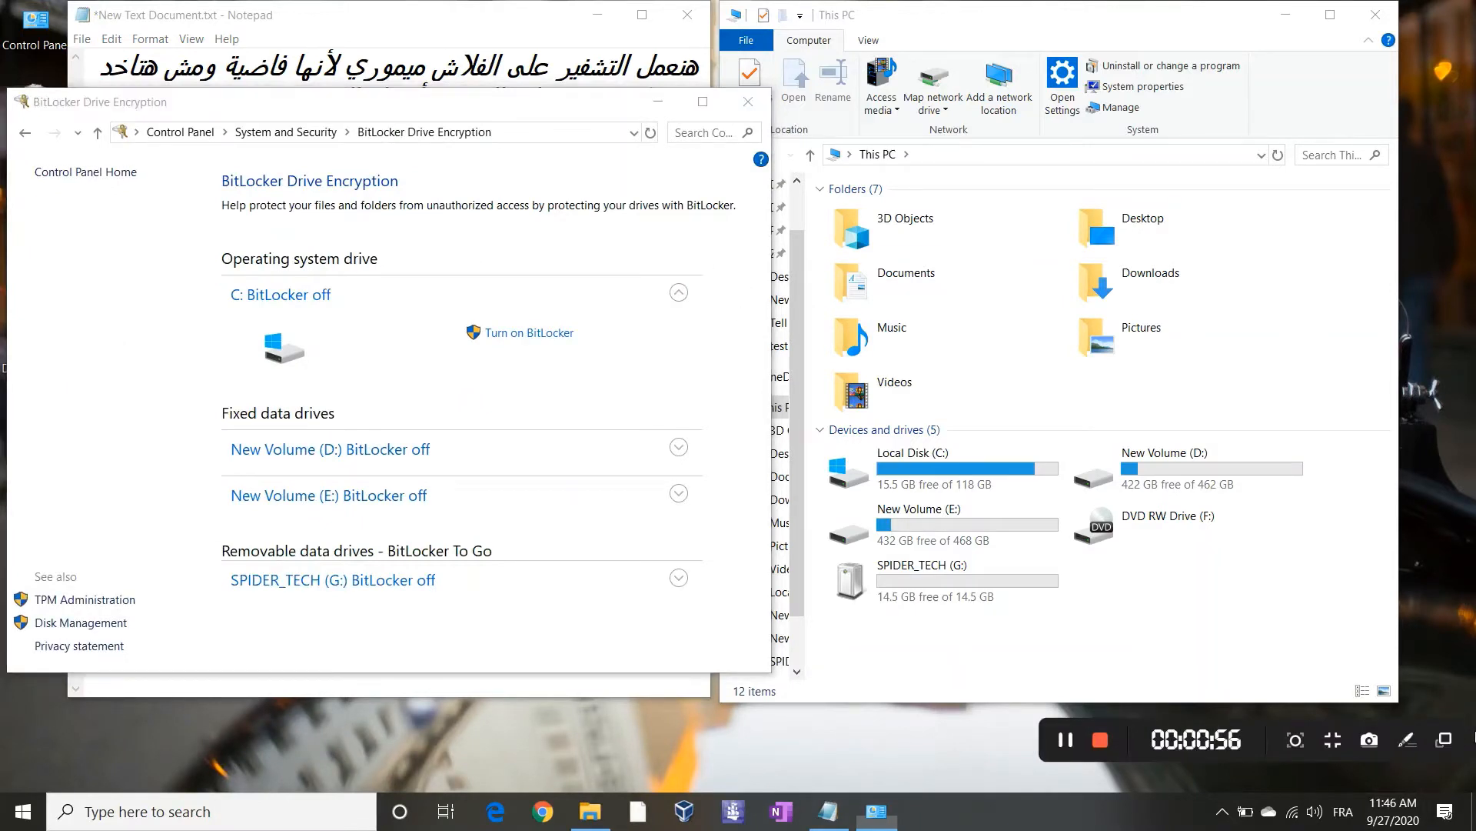
click(1406, 739)
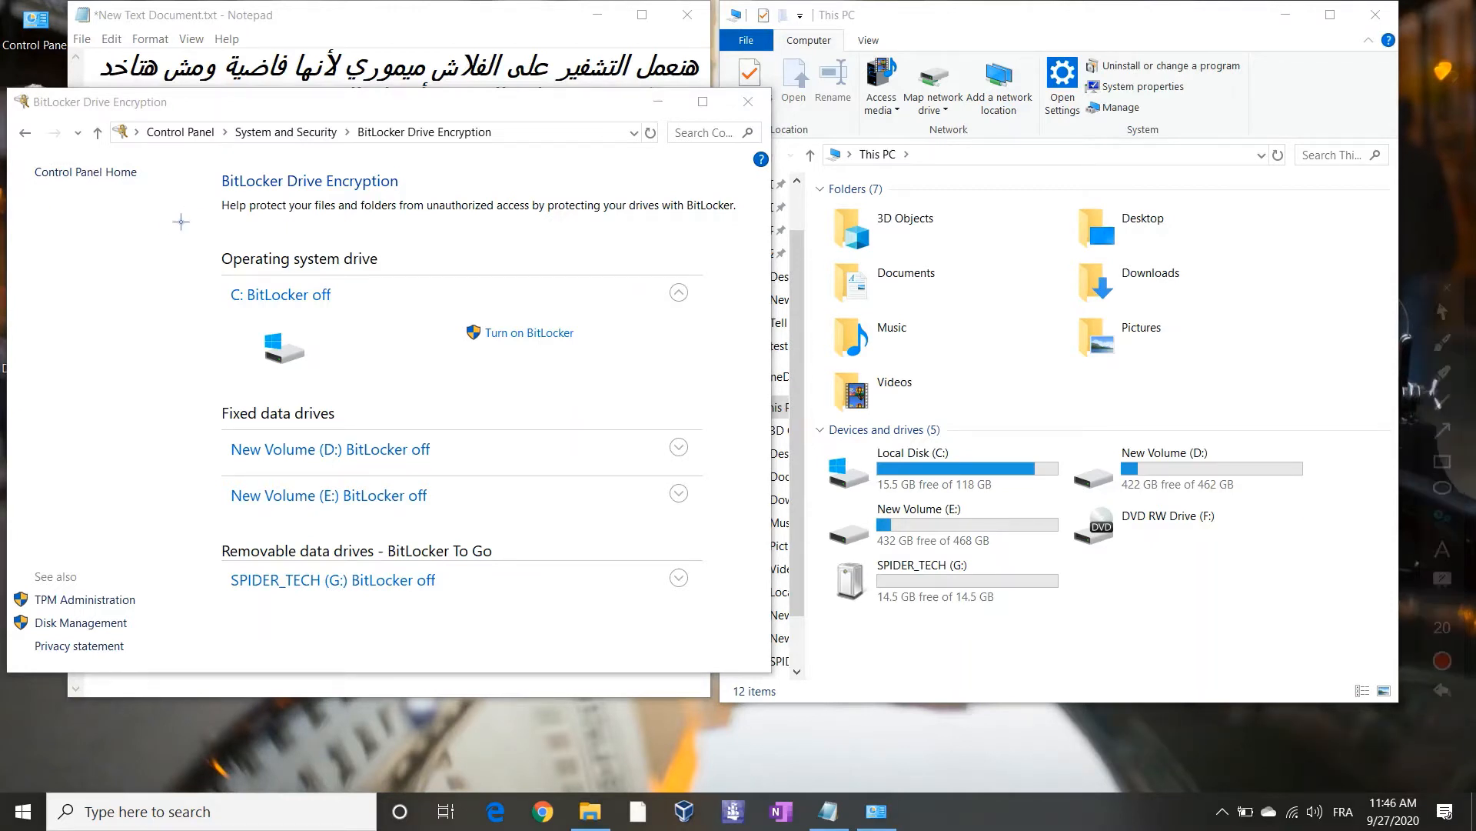
click(459, 271)
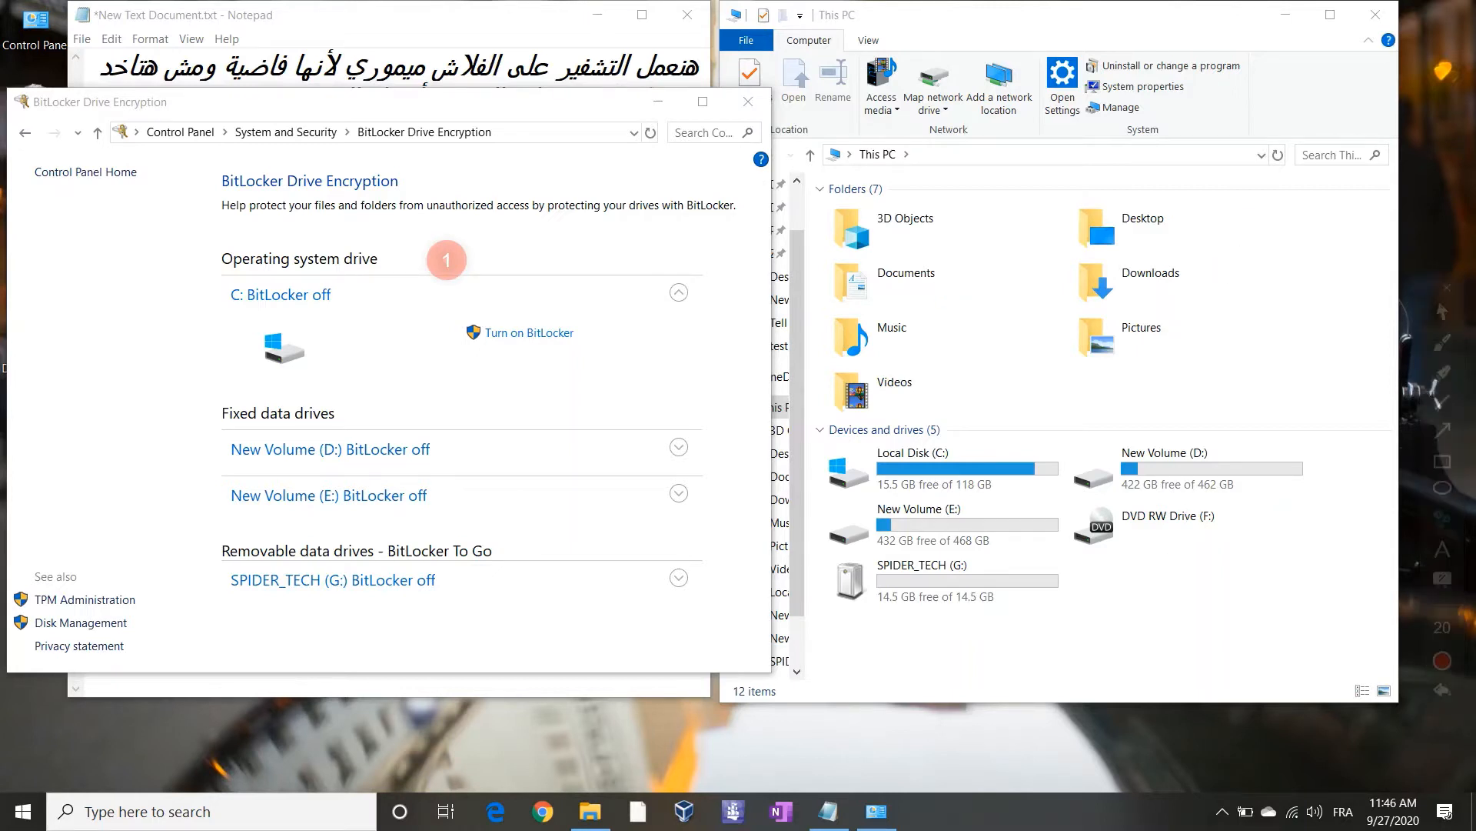
click(381, 27)
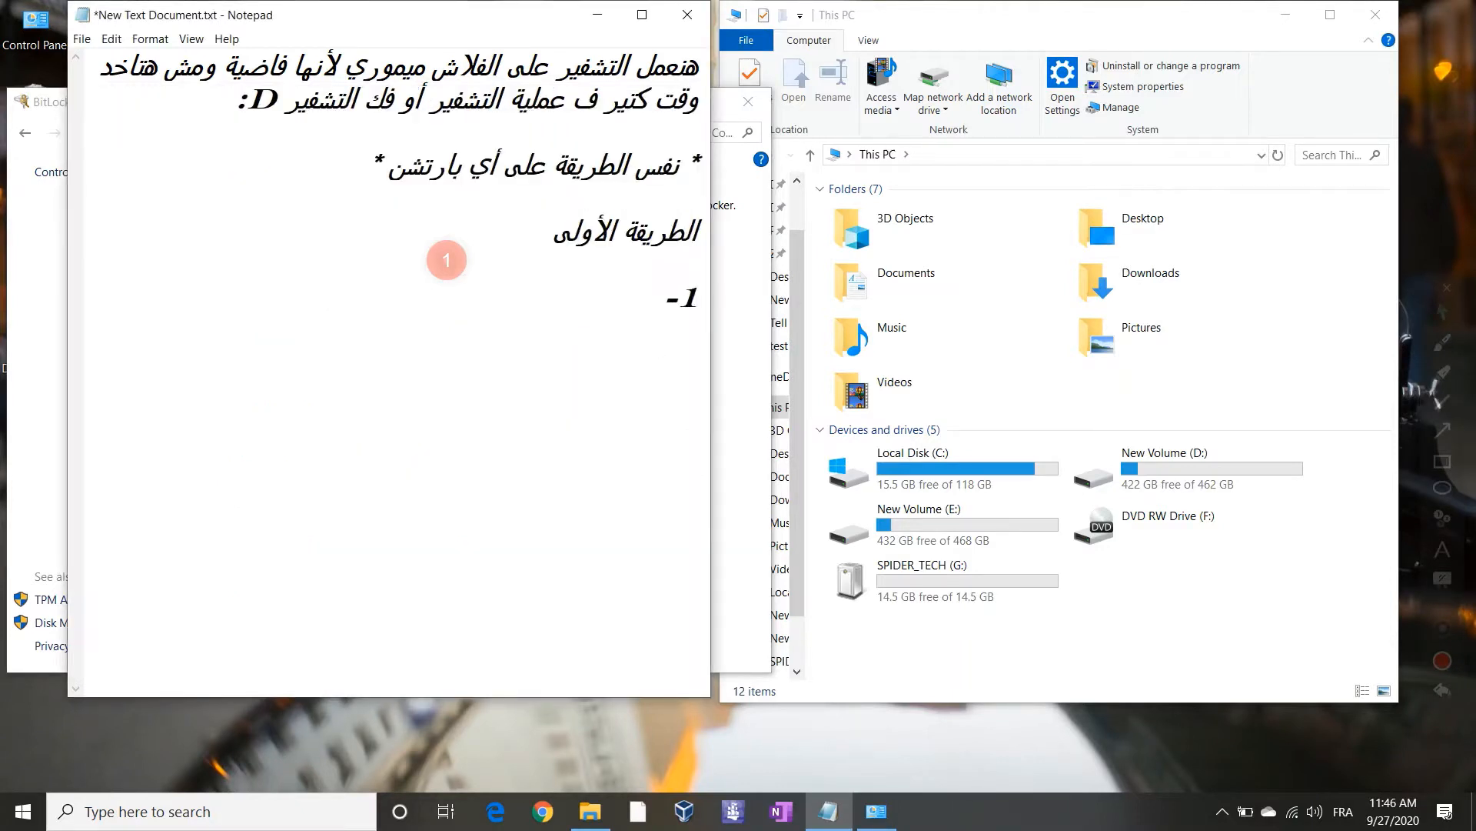
Type note '1-': the system has 4 partitions, split as 3 partitions plus 1 flash memory
text(LP)
key(BackSpace)
key(BackSpace)
key(alt+shift)
key(alt+shift)
text(محتويات نظ)
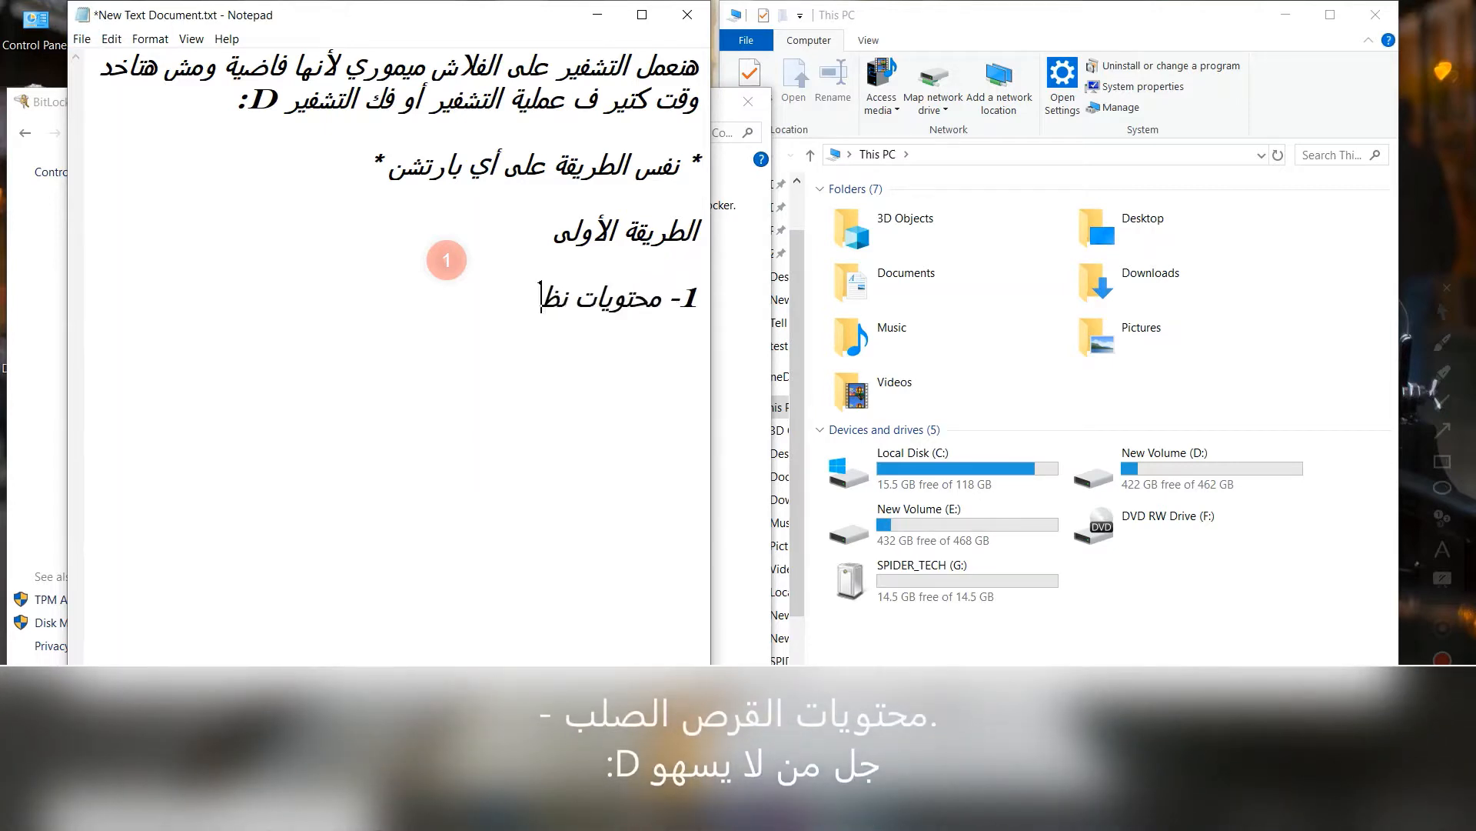
text(ام التشغيل)
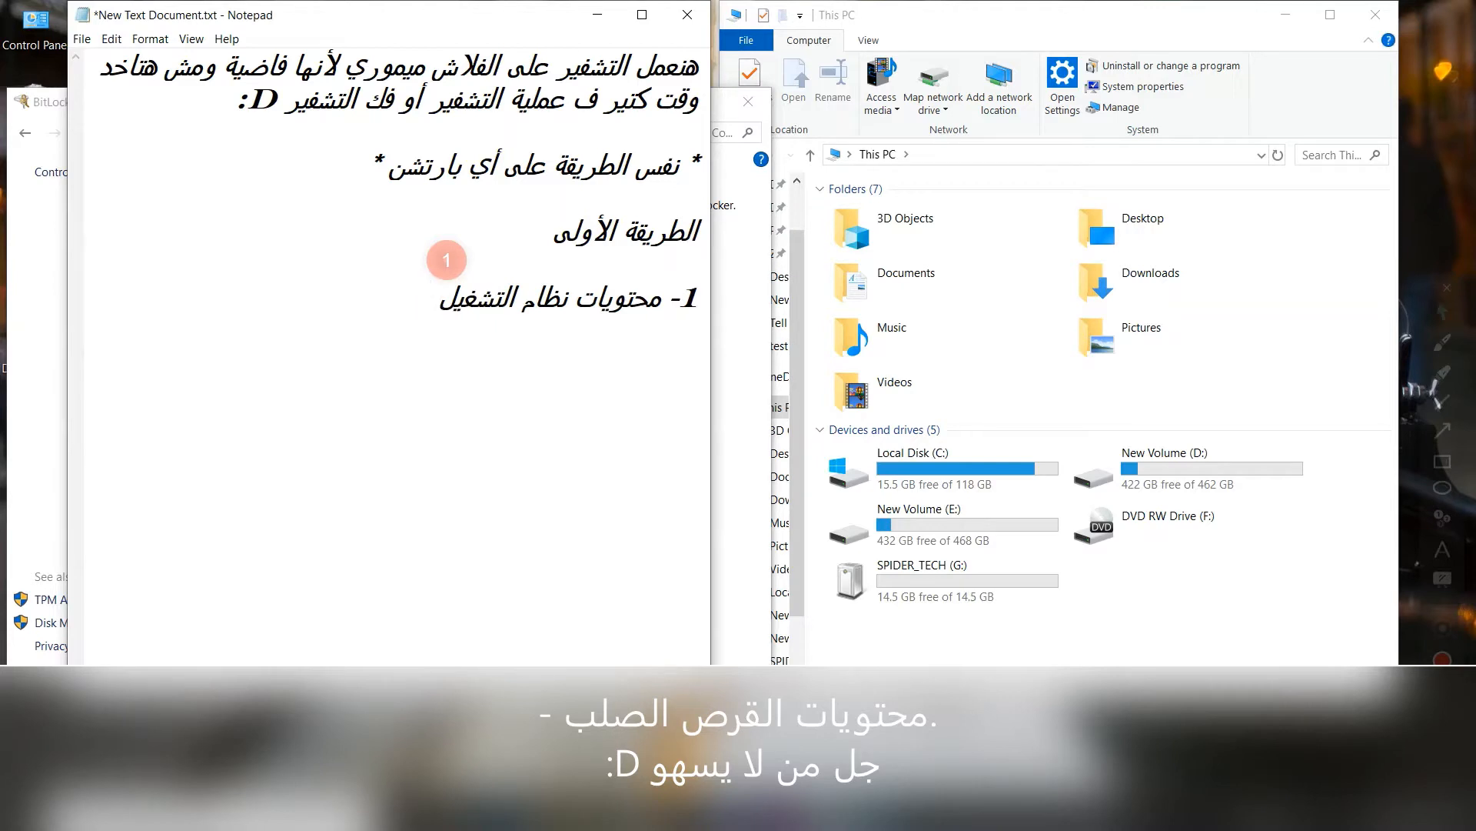
text( ( 4 بارتشن)
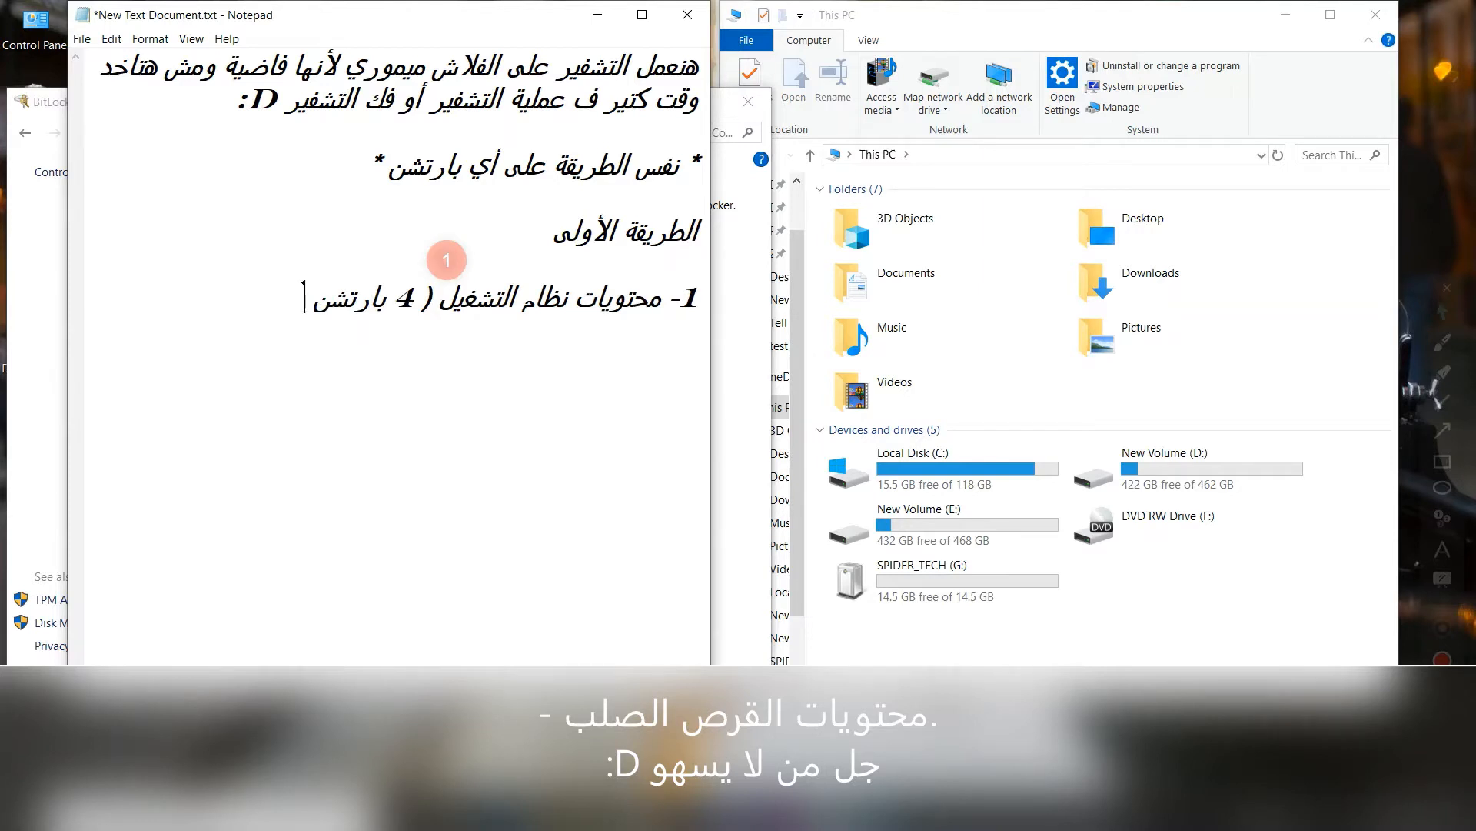
text(- 3 بارتشن + )
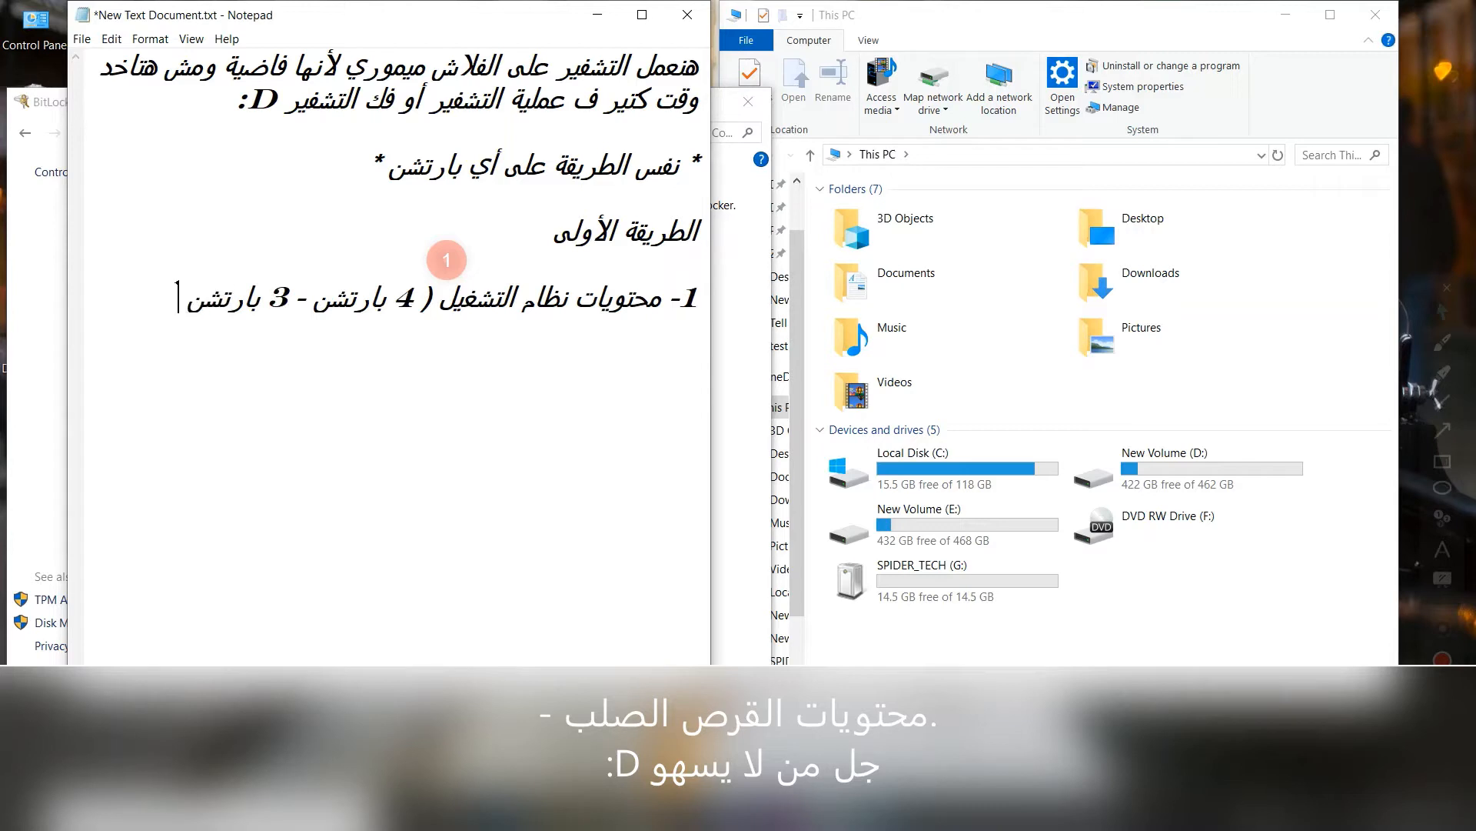
text(1 فلاش ميم)
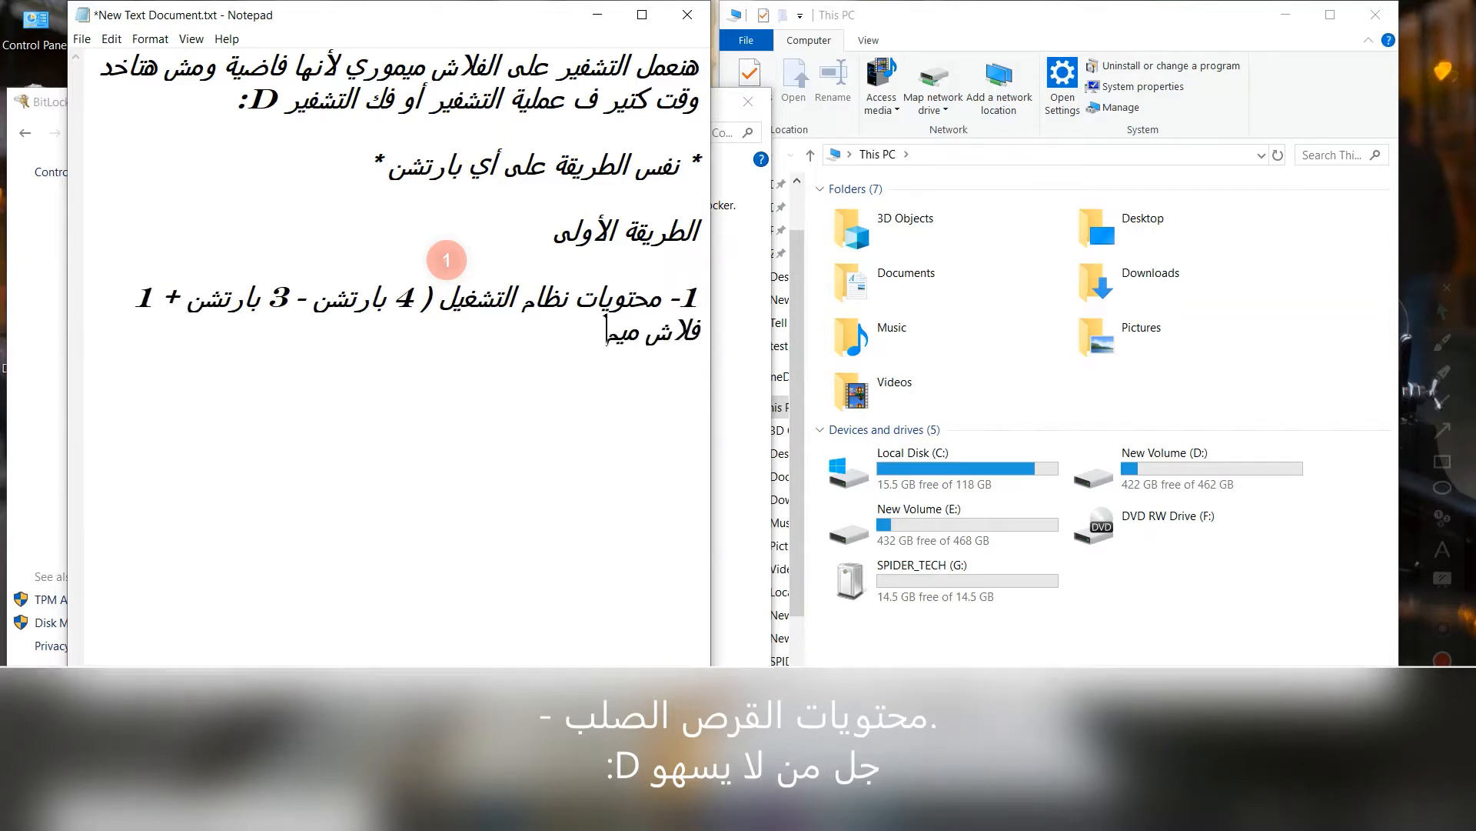
text(وري ))
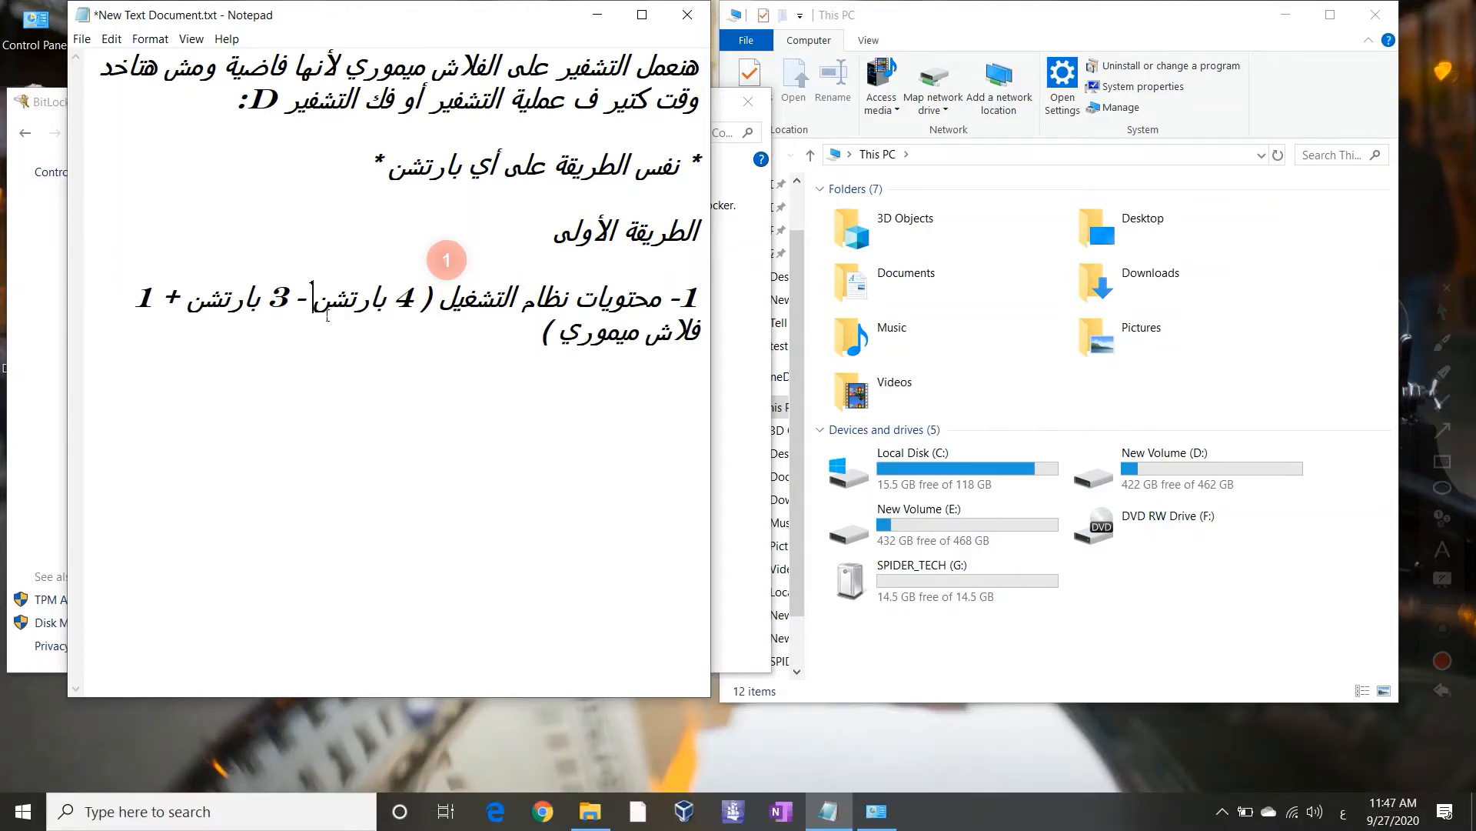
text())
text(()
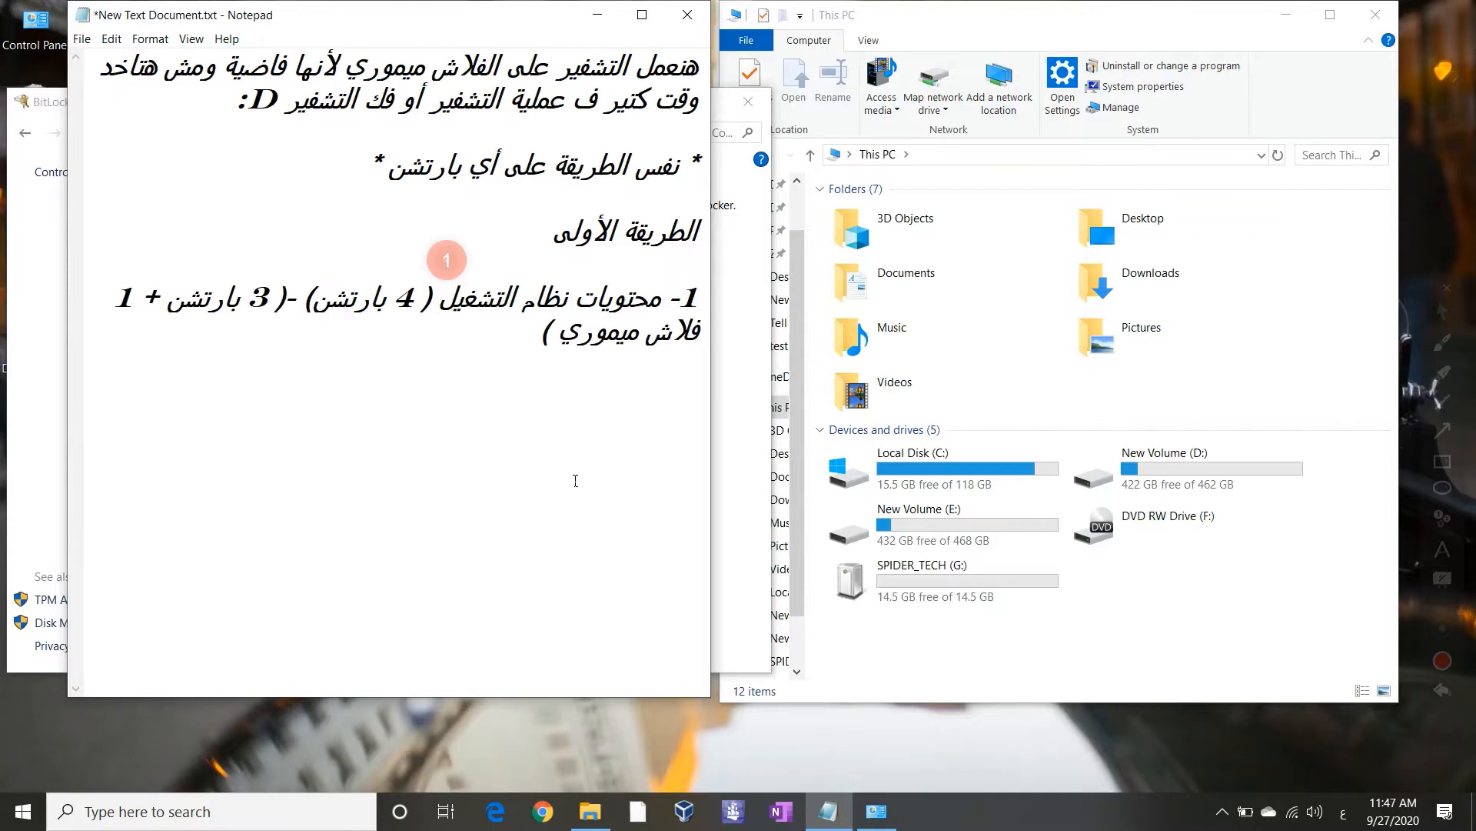
click(1442, 689)
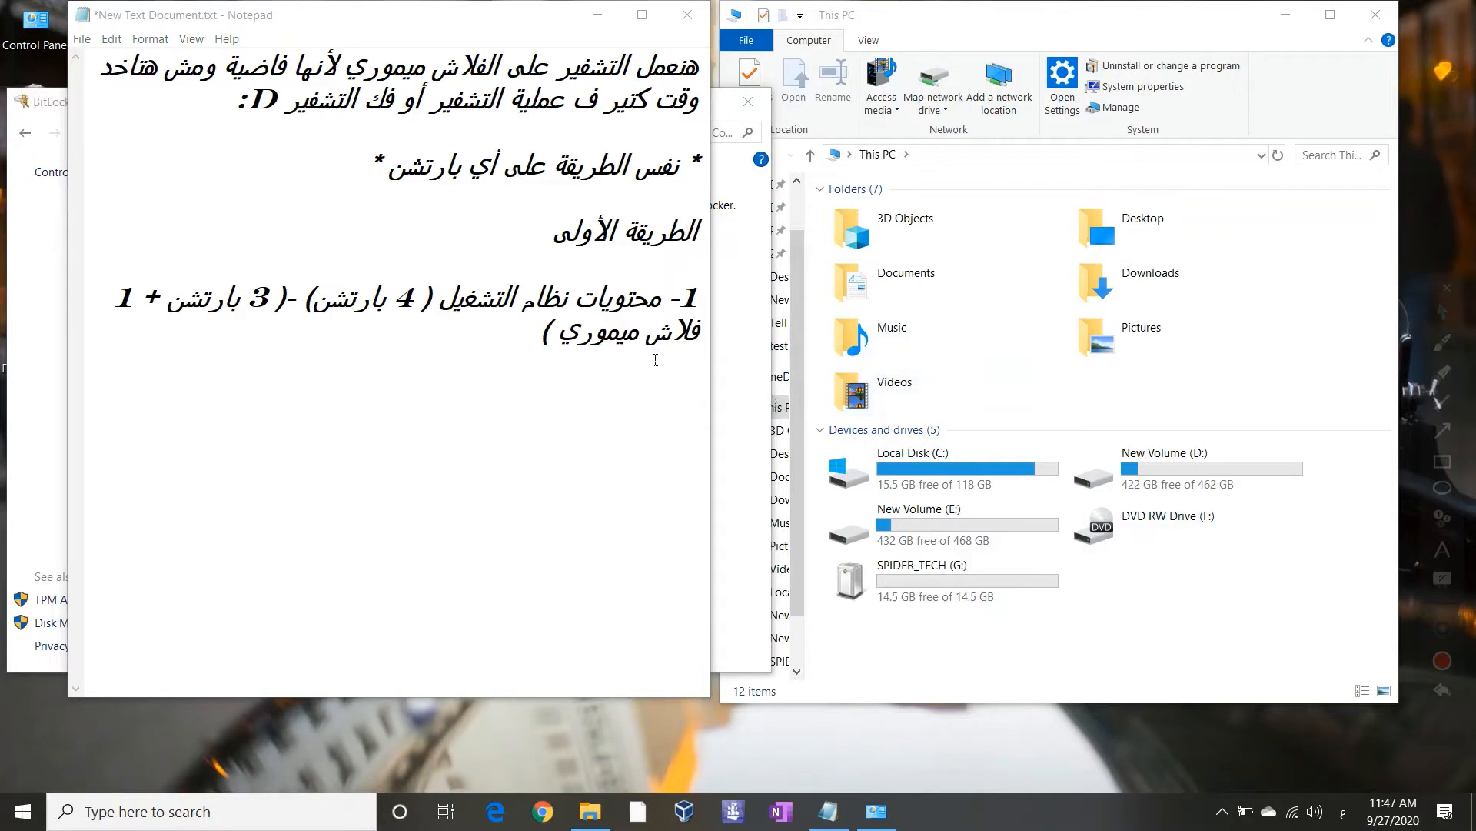
Turn on BitLocker for the SPIDER_TECH (G:) drive
click(750, 450)
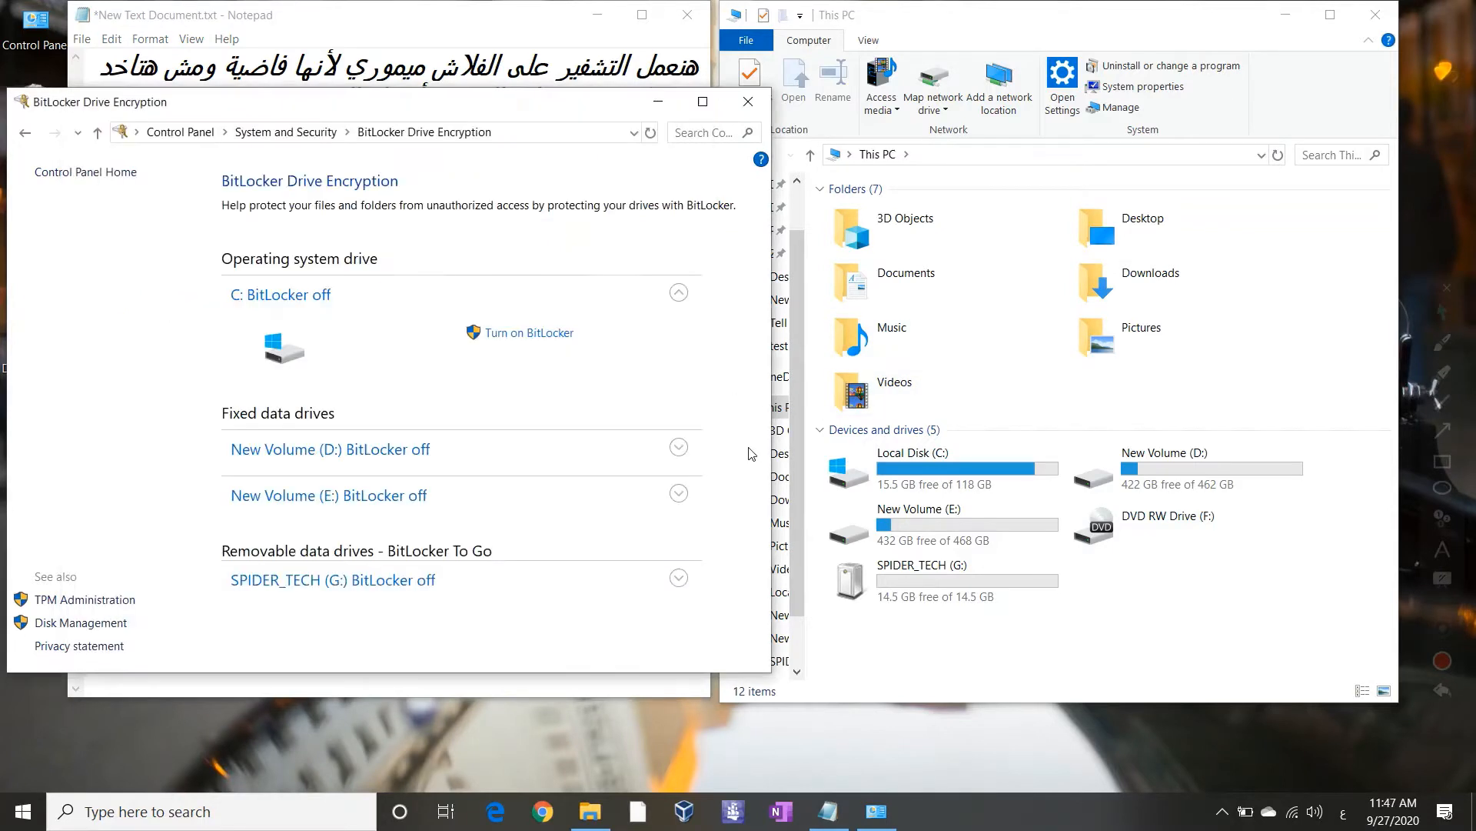
click(430, 593)
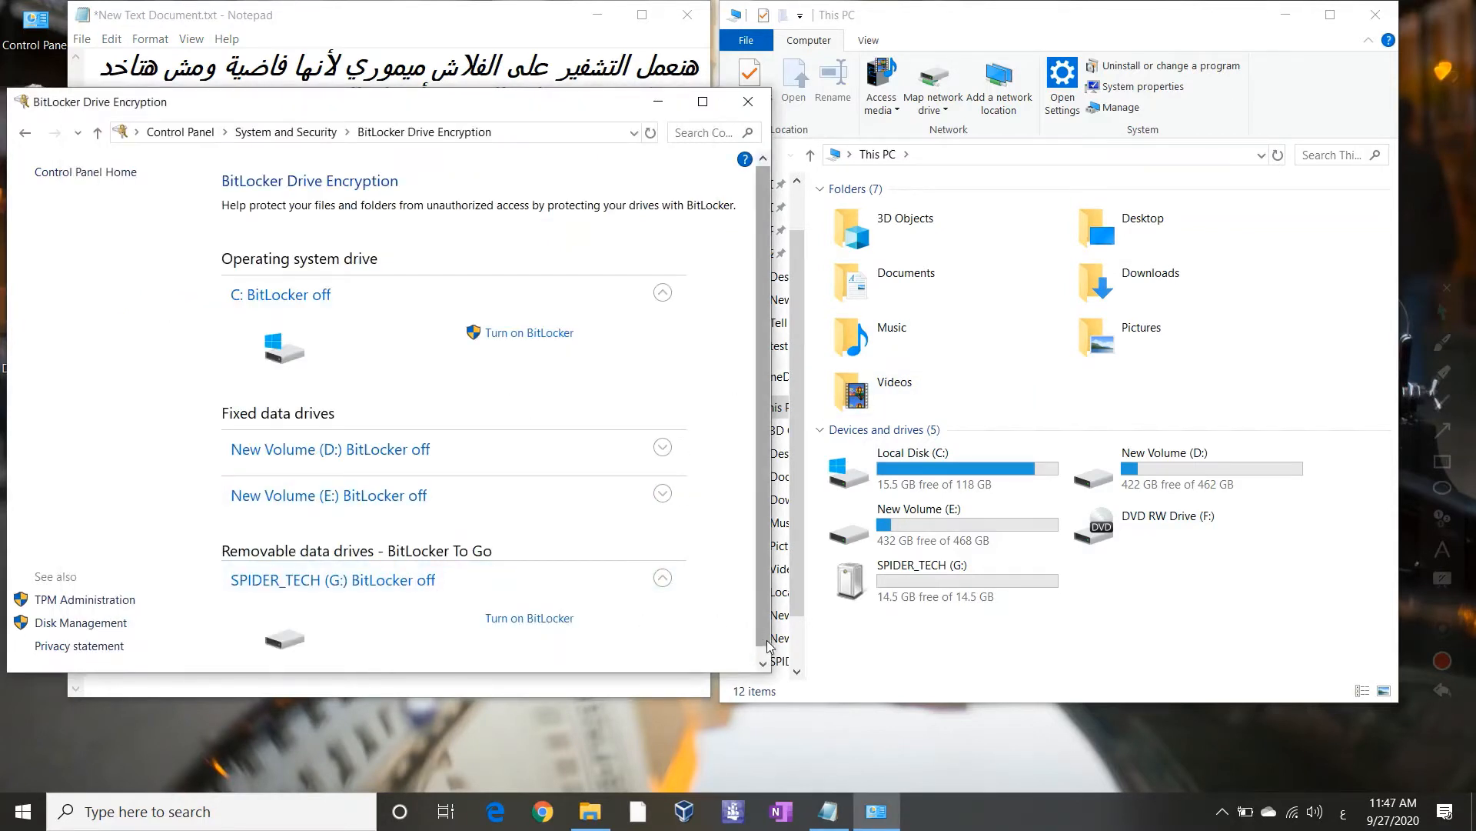
scroll(765, 644, down, 1)
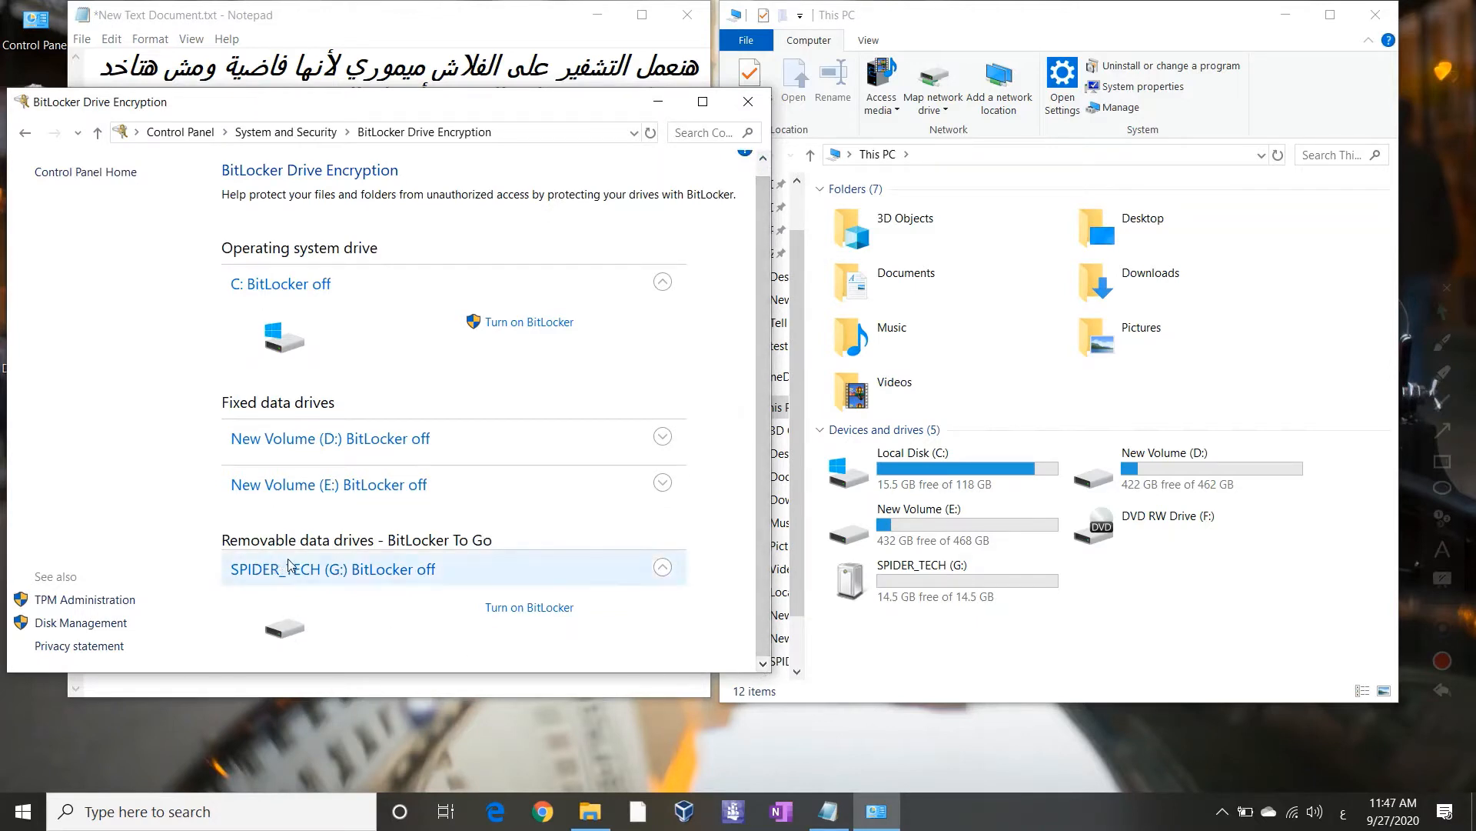
click(529, 608)
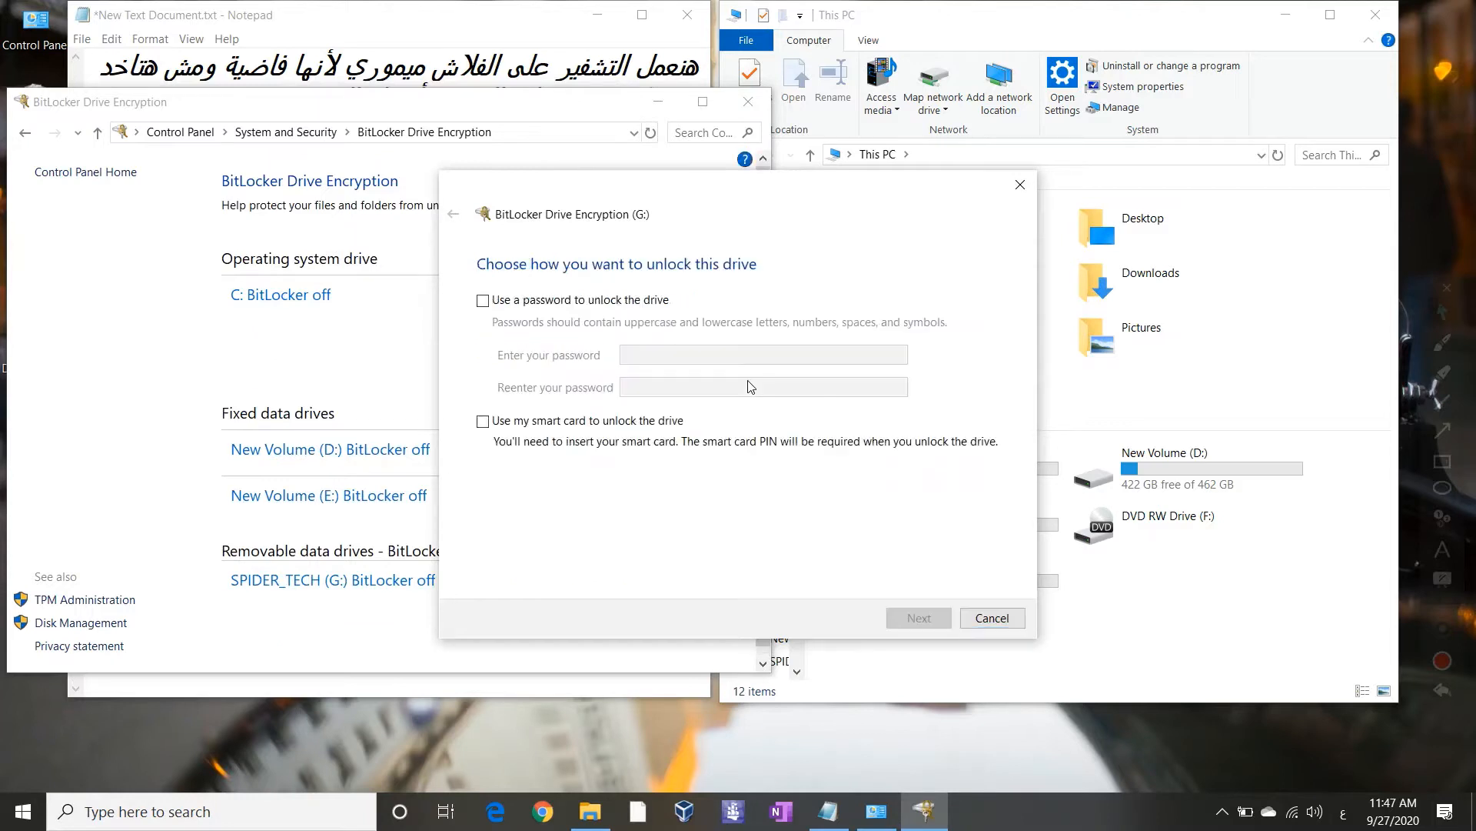
click(748, 101)
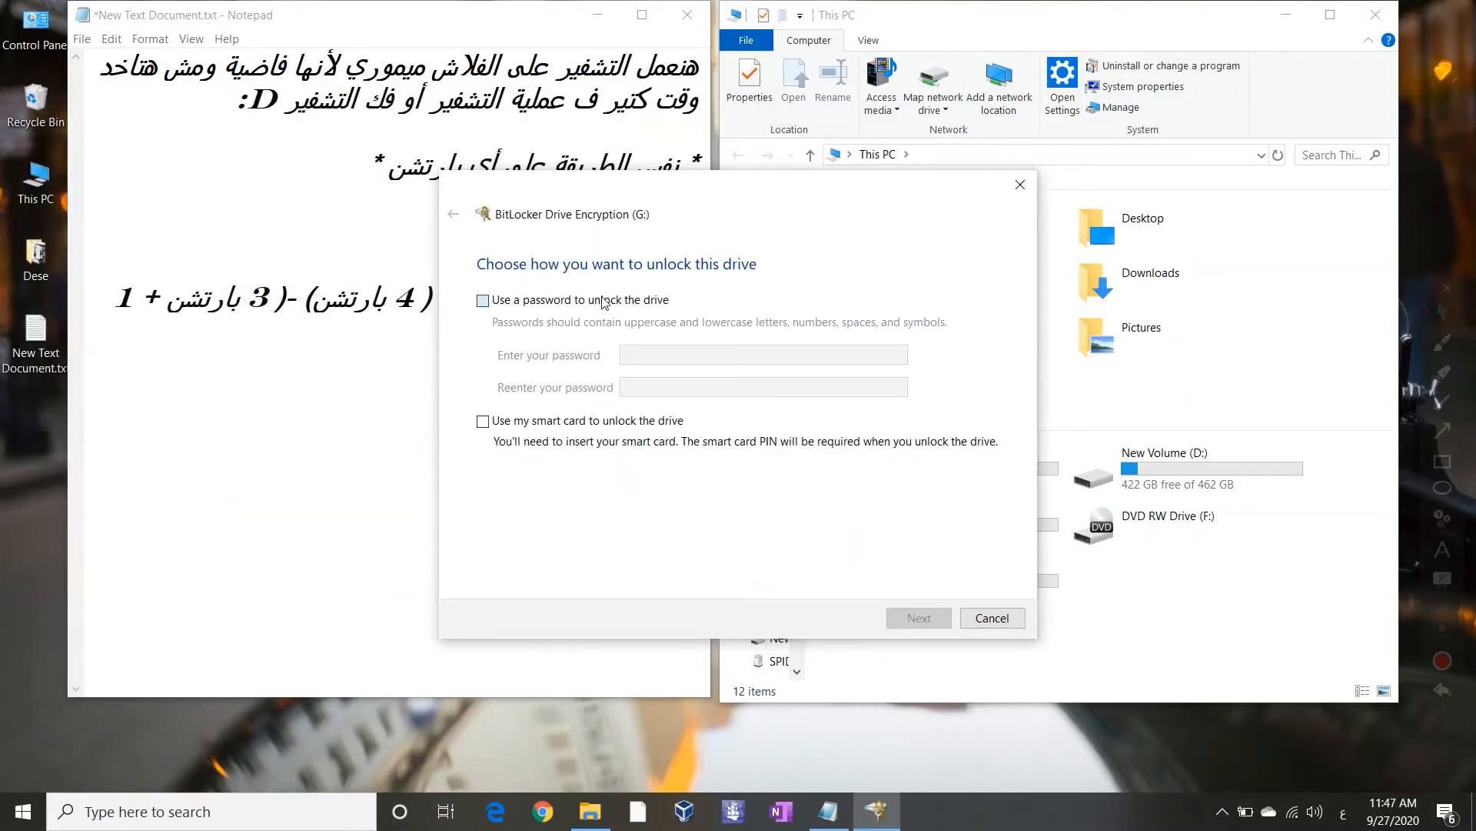
Protect drive G: with an unlock password, entering and confirming it, and continue
click(604, 300)
click(659, 355)
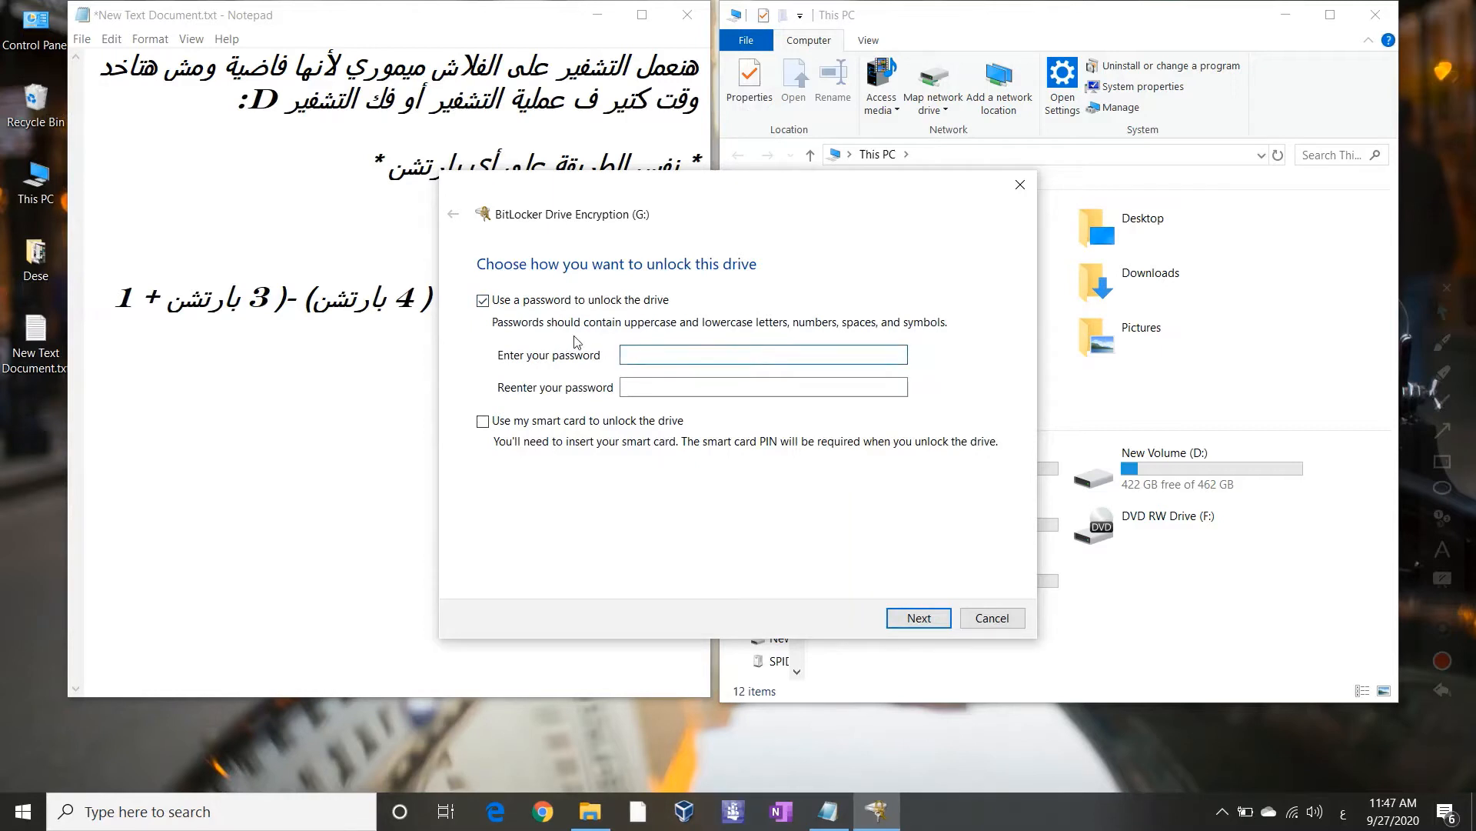
key(alt+shift)
text(1••••••)
key(Caps_Lock)
text(•)
key(Tab)
text(••••••)
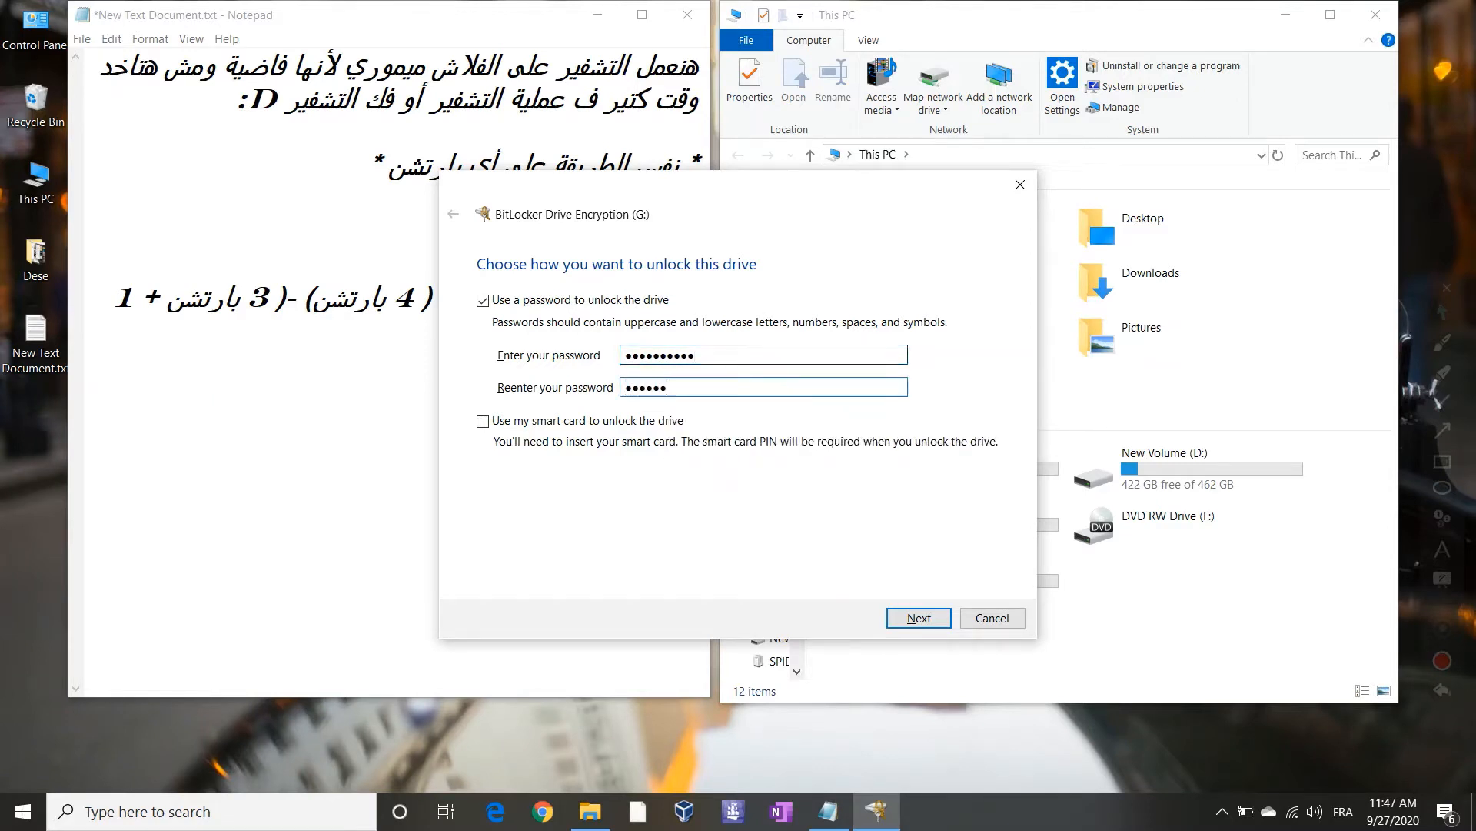
text(•)
key(Caps_Lock)
text(•)
click(943, 621)
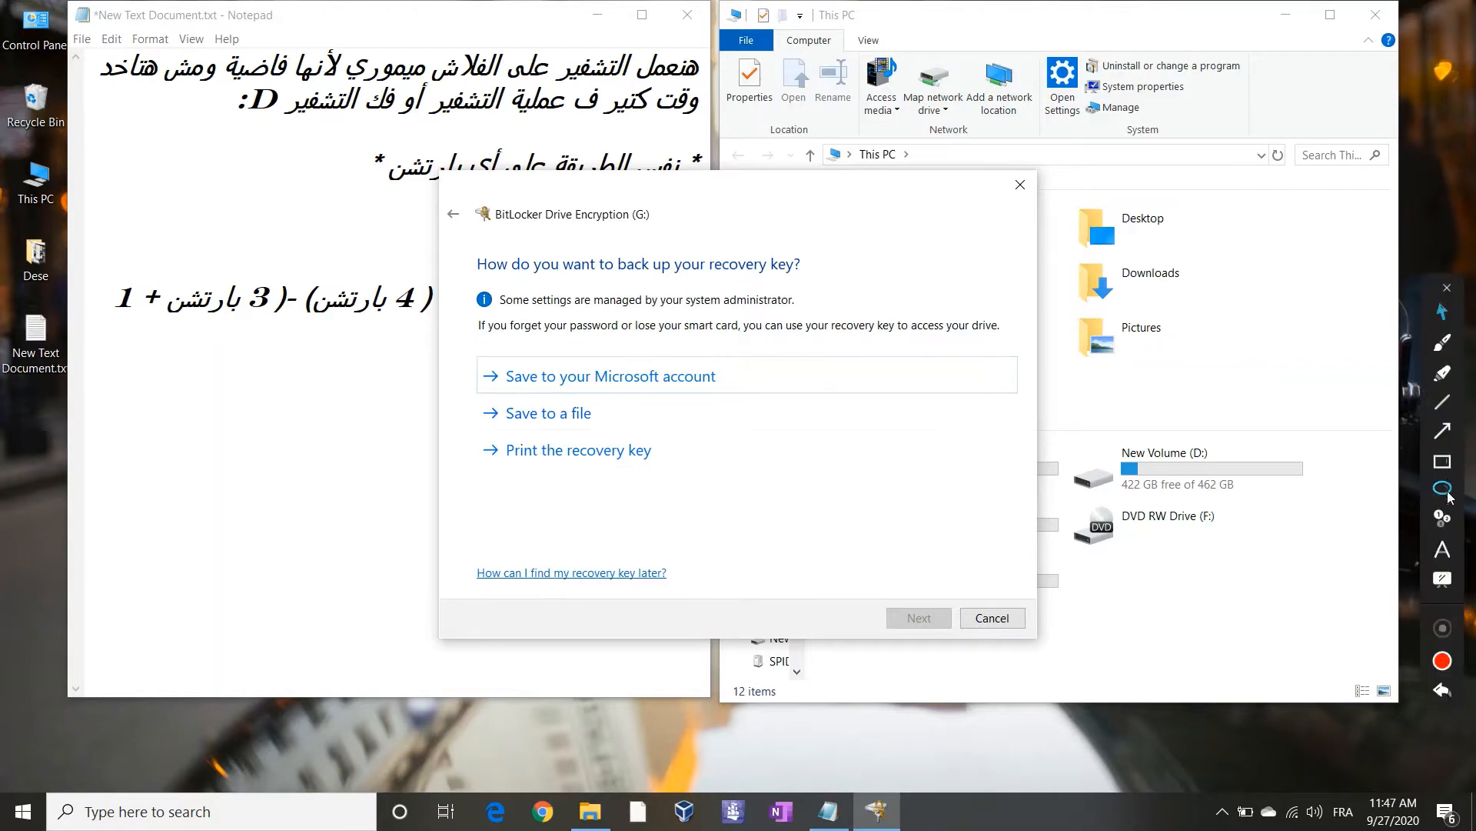
Bring the notes back in front while the wizard waits at the recovery-key backup choices
click(1442, 520)
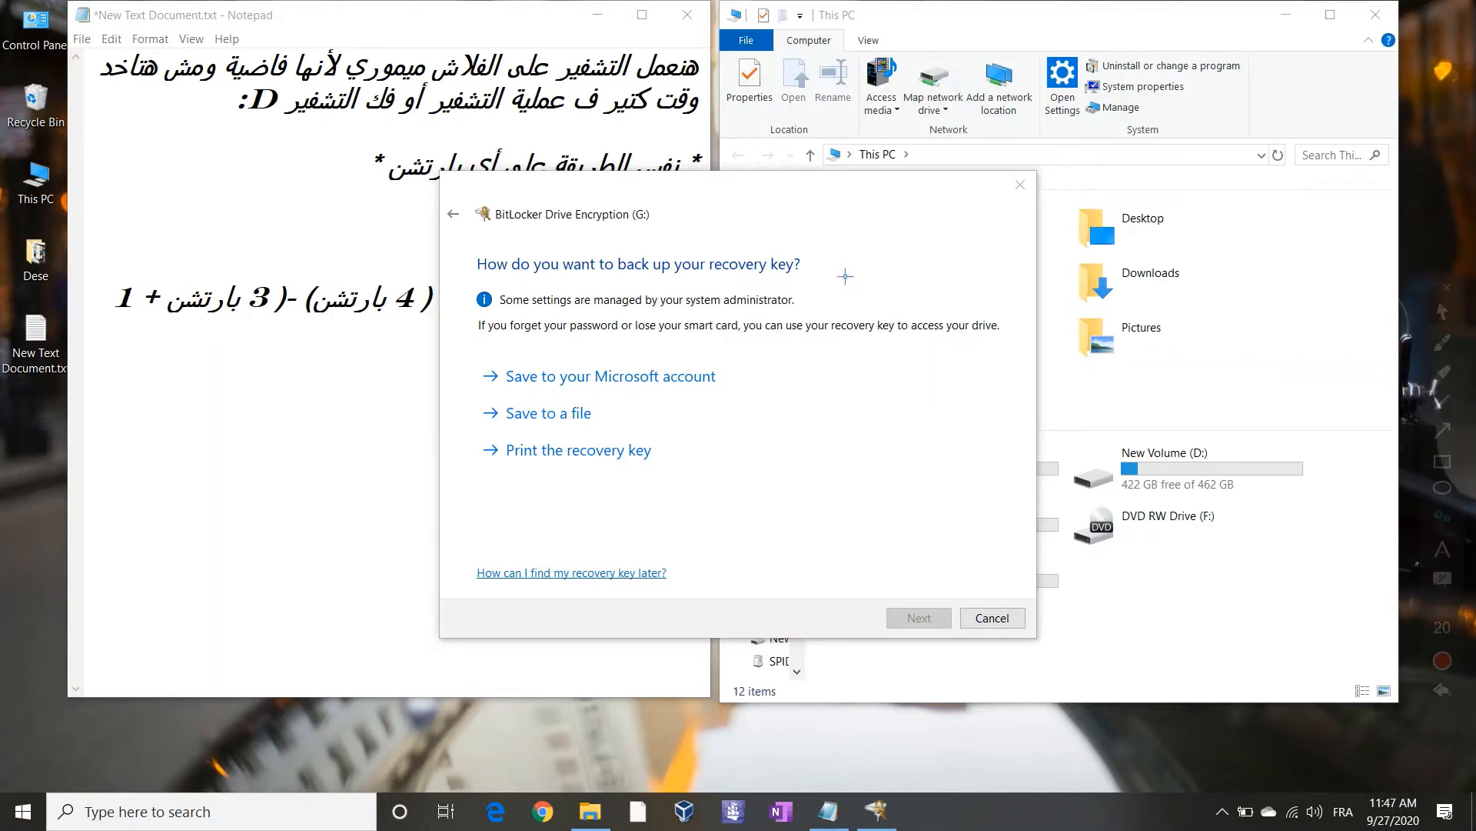
click(845, 276)
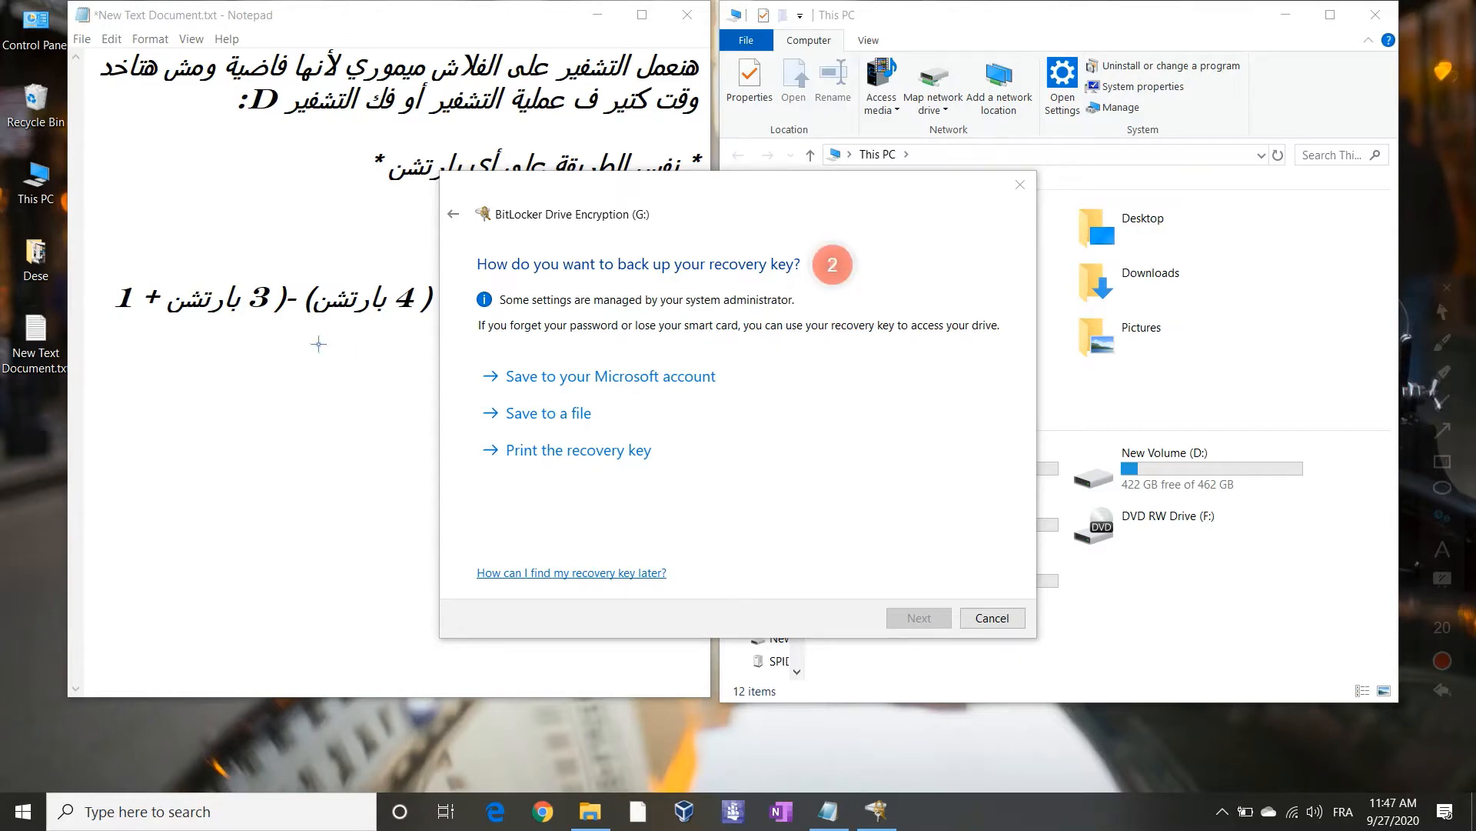
click(1442, 312)
click(366, 411)
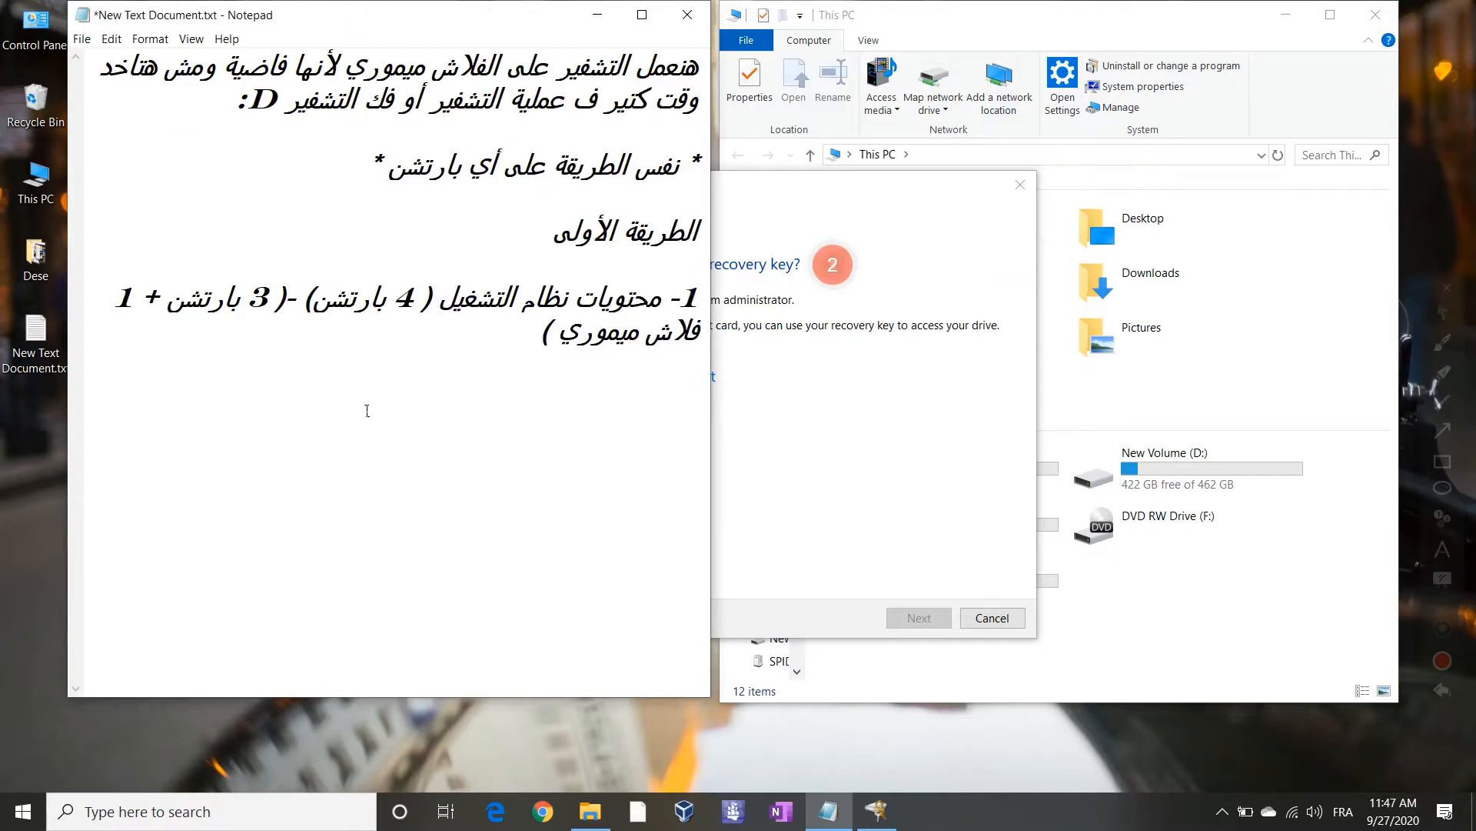
Type note '2-': keep the recovery key safe in the cloud (Google Drive), printed, or on the device
text(2-)
key(alt+shift)
key(alt+shift)
text(مهم جدًا نحف)
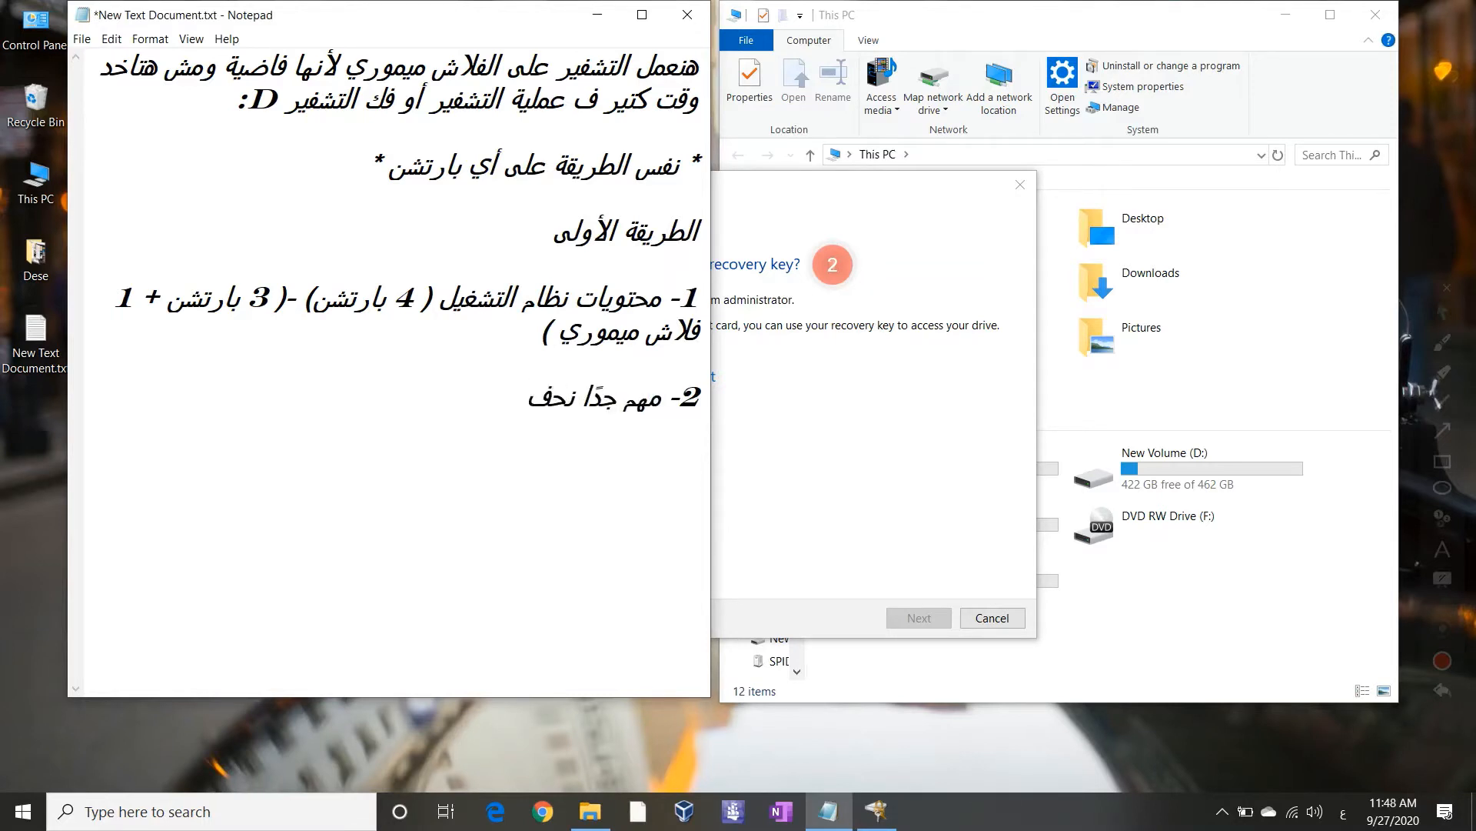
text(ظ مفتاح إ)
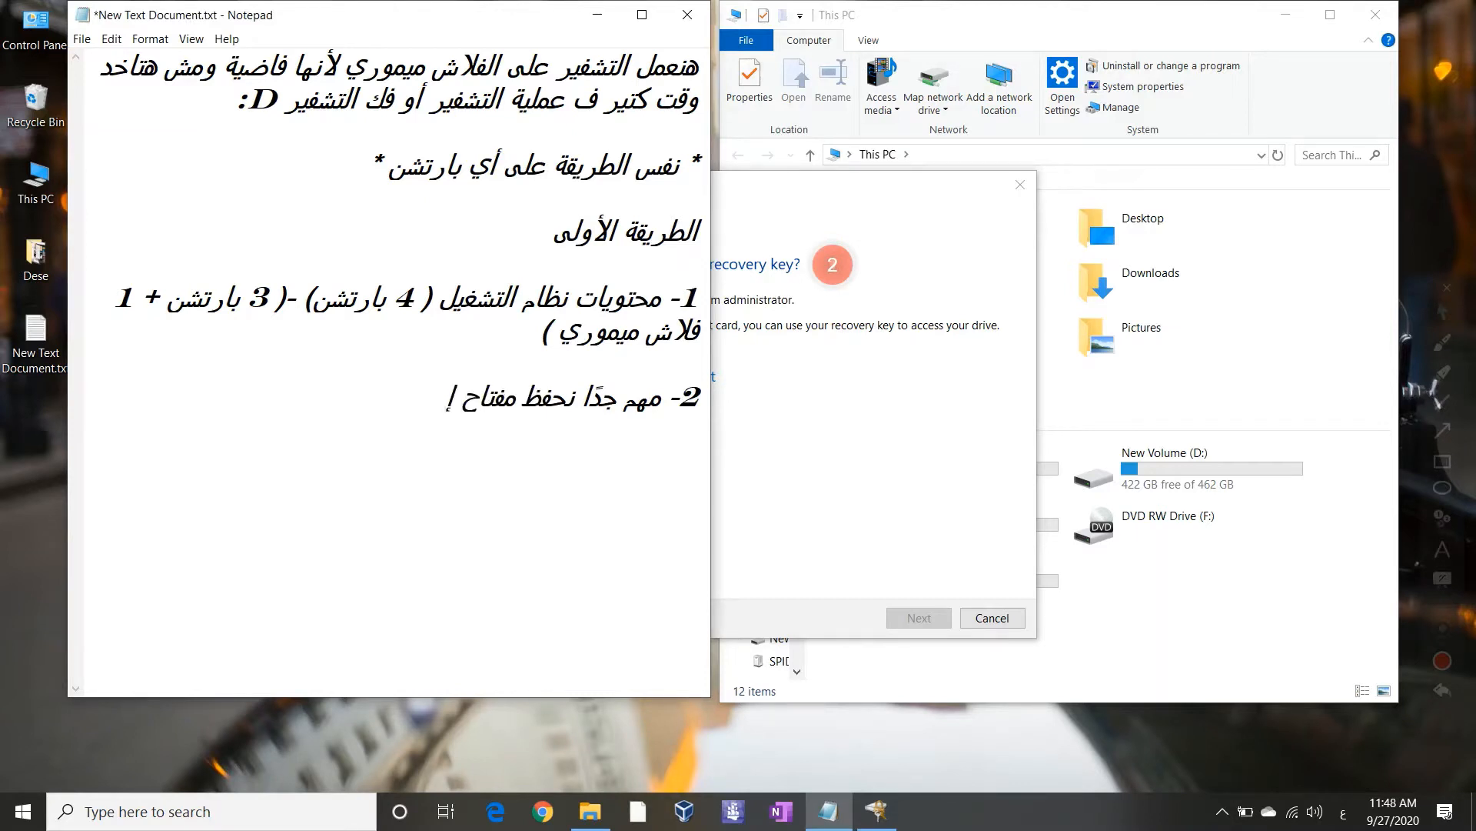
text(عادة فك التشغ)
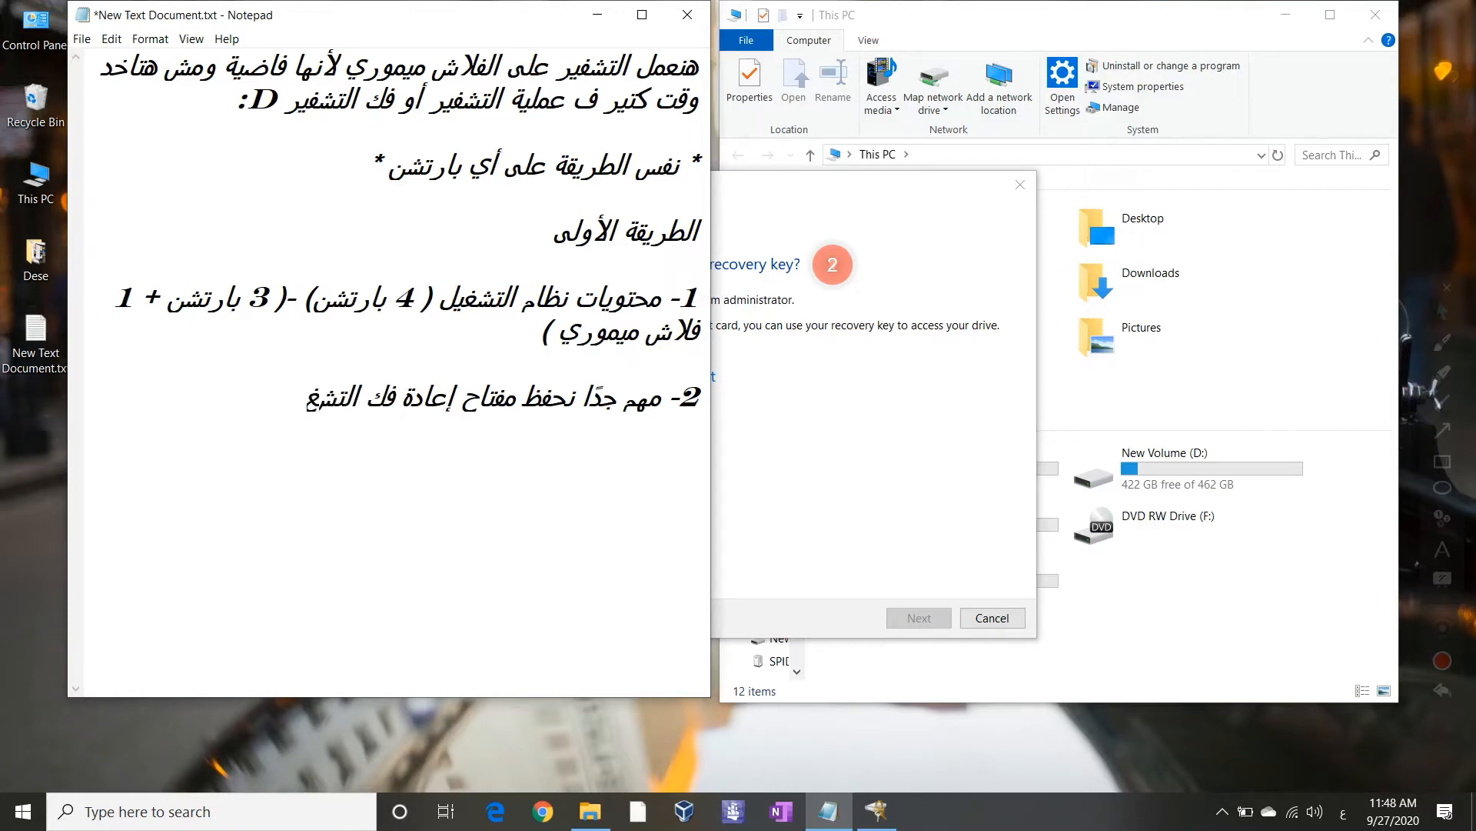
key(BackSpace)
text(فير في مكا)
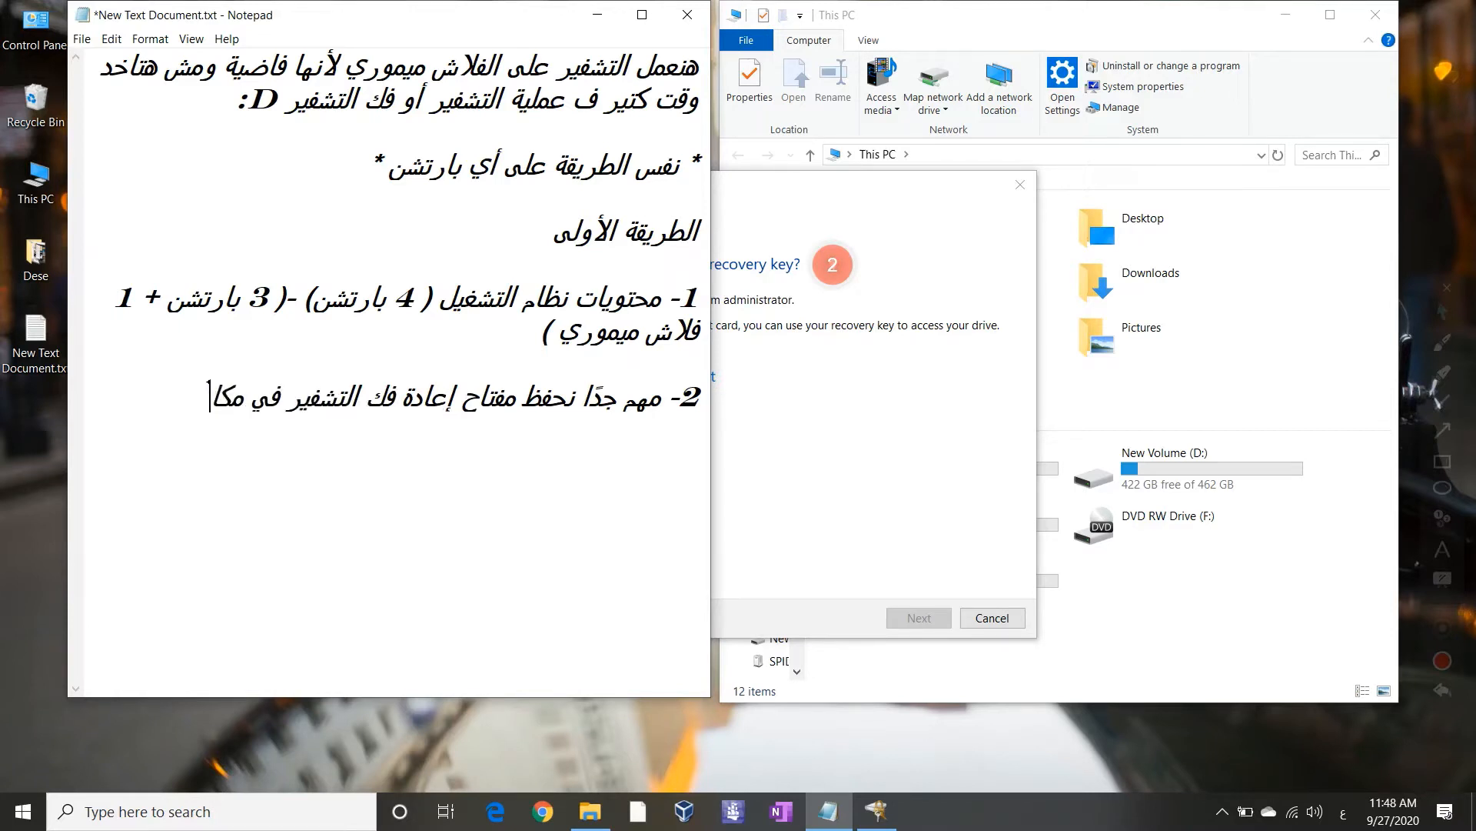
text(ن امن سواء غلى الس)
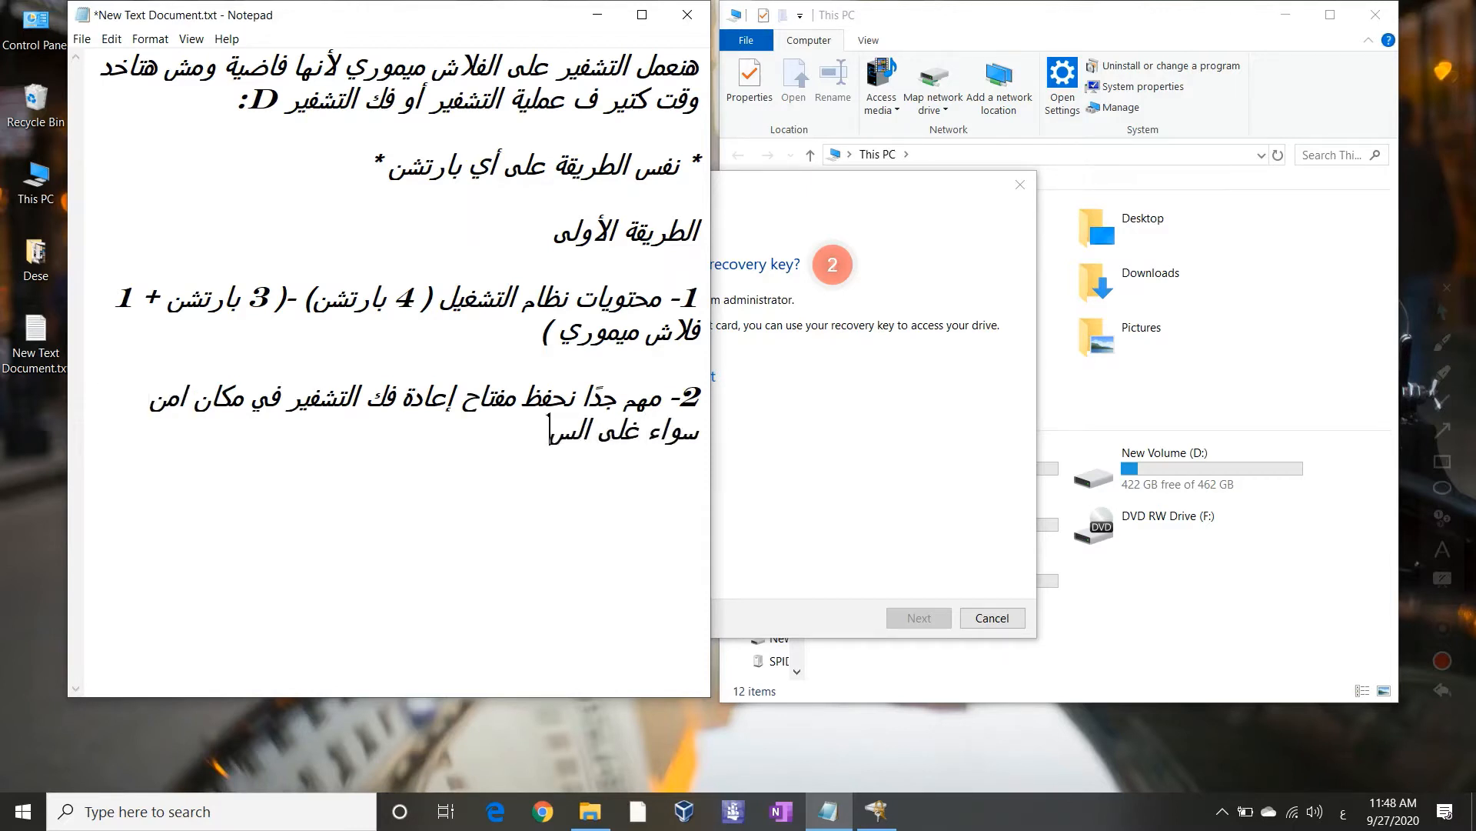
key(BackSpace)
key(BackSpace)
key(BackSpace)
key(BackSpace)
key(BackSpace)
key(BackSpace)
key(BackSpace)
text(على السحابة الألك)
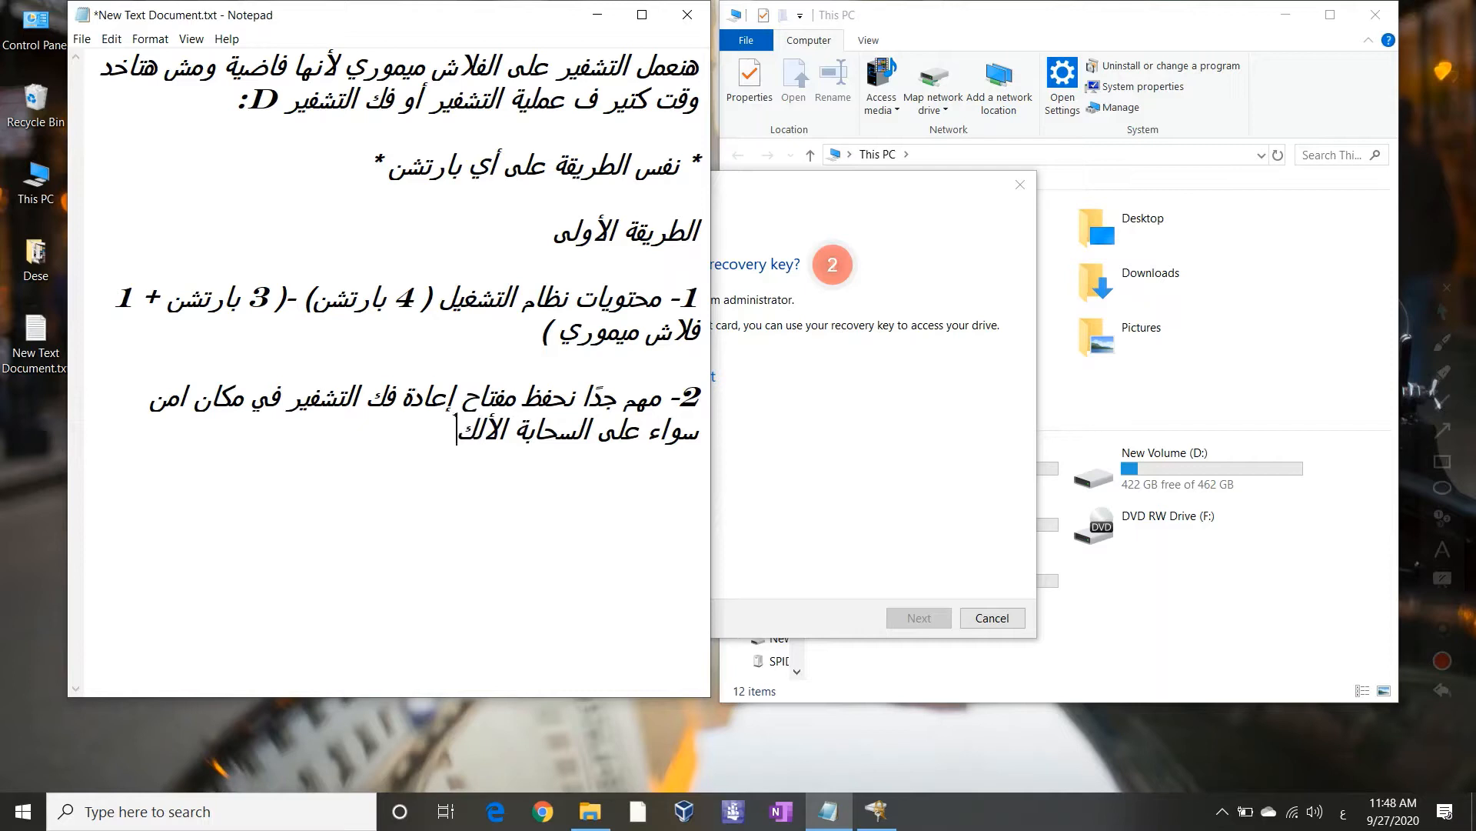
text(ترونية (الكلاود)
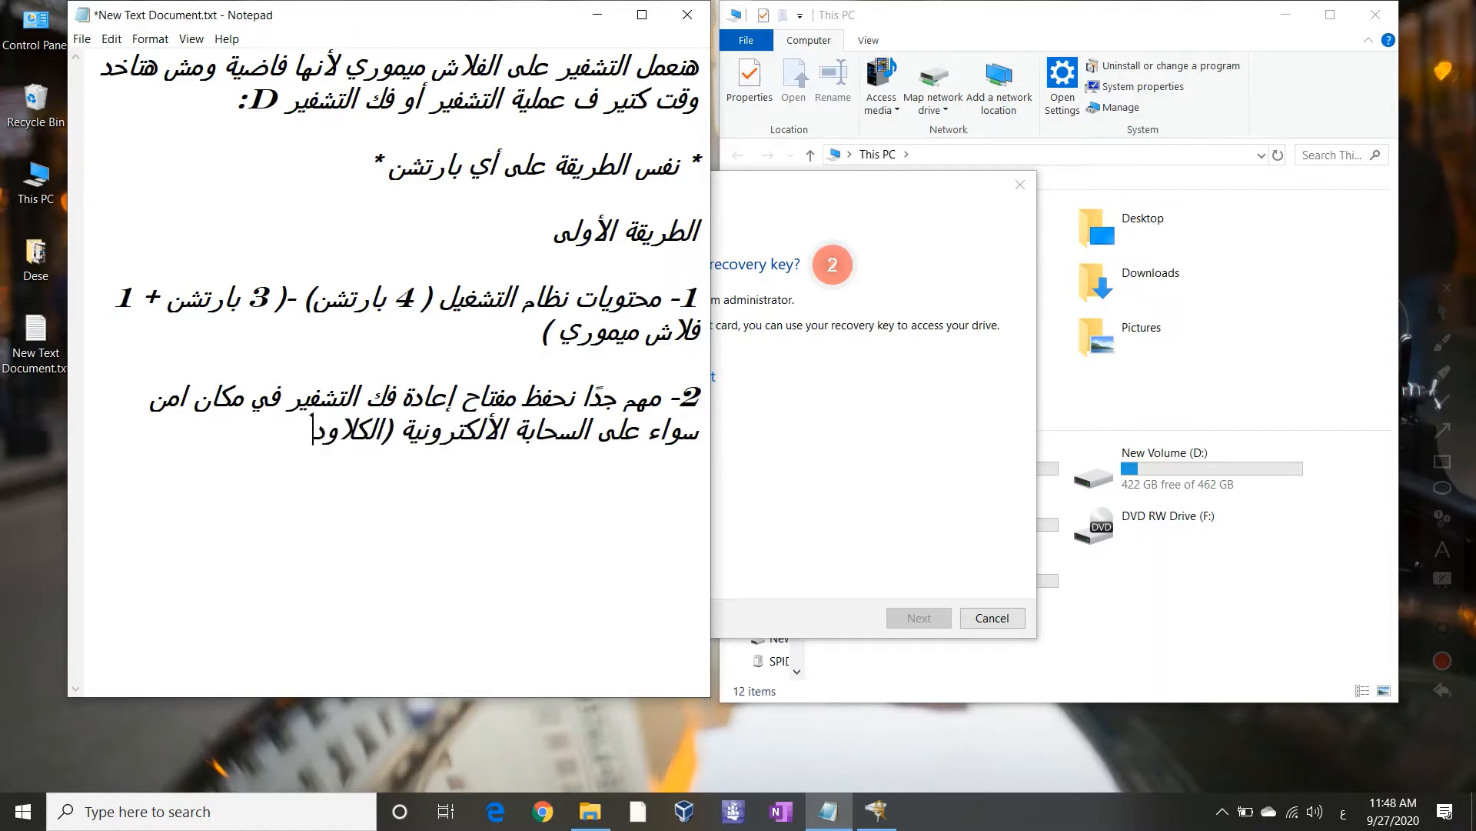
text( - جوجل دراي)
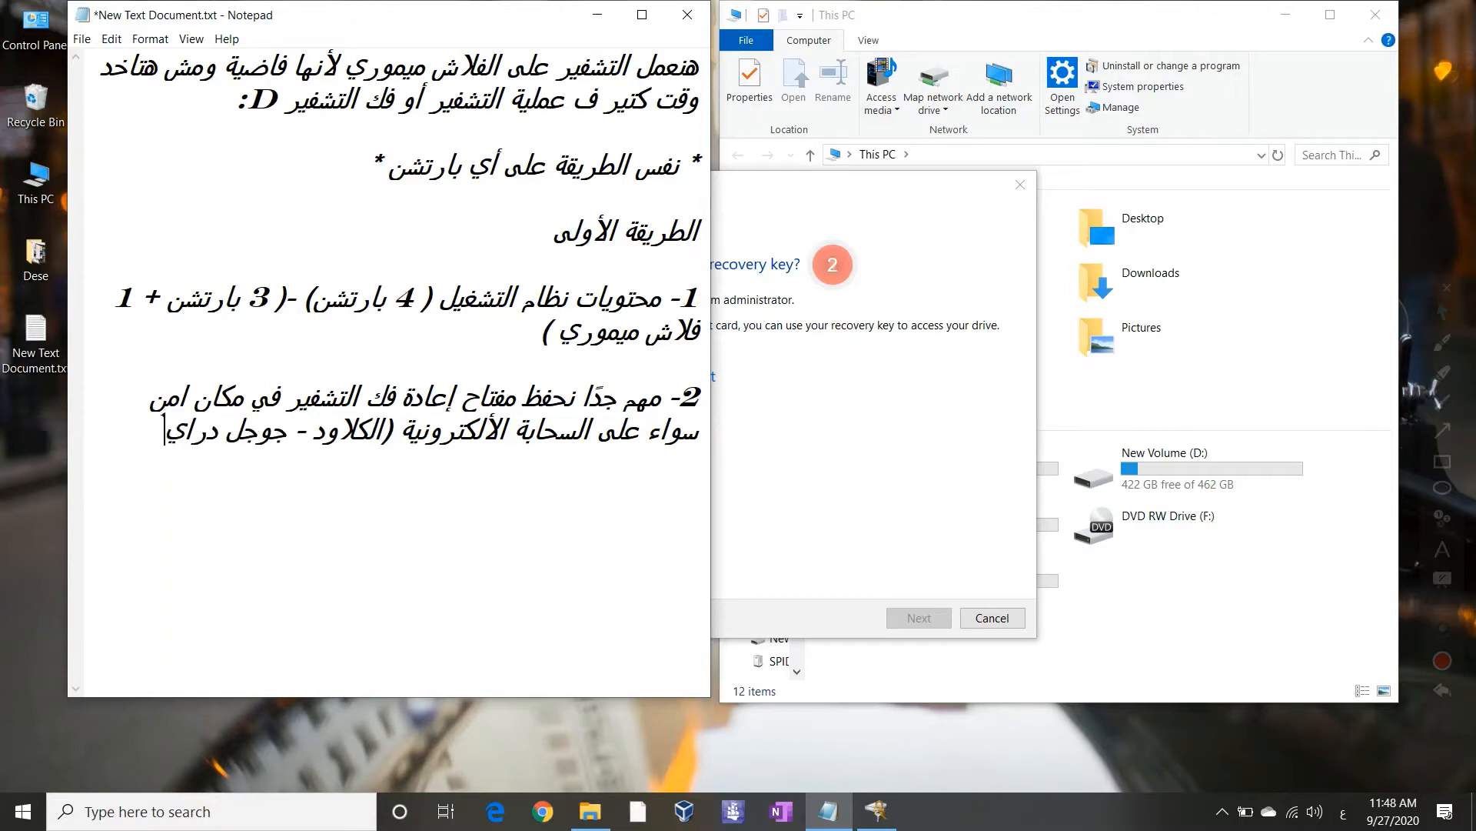
text(ف) أو نطبع)
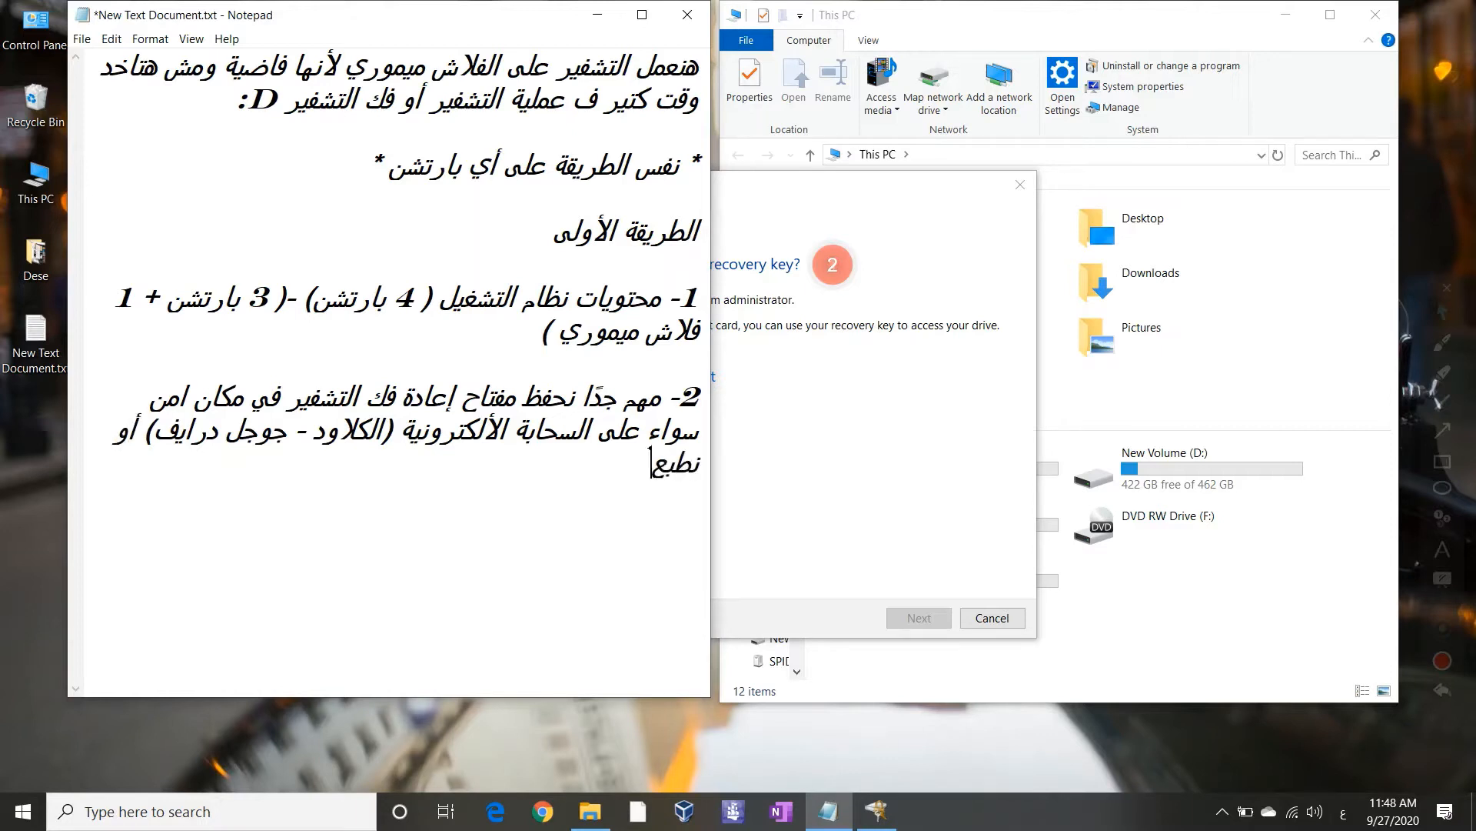
text(ها أو نحفظه)
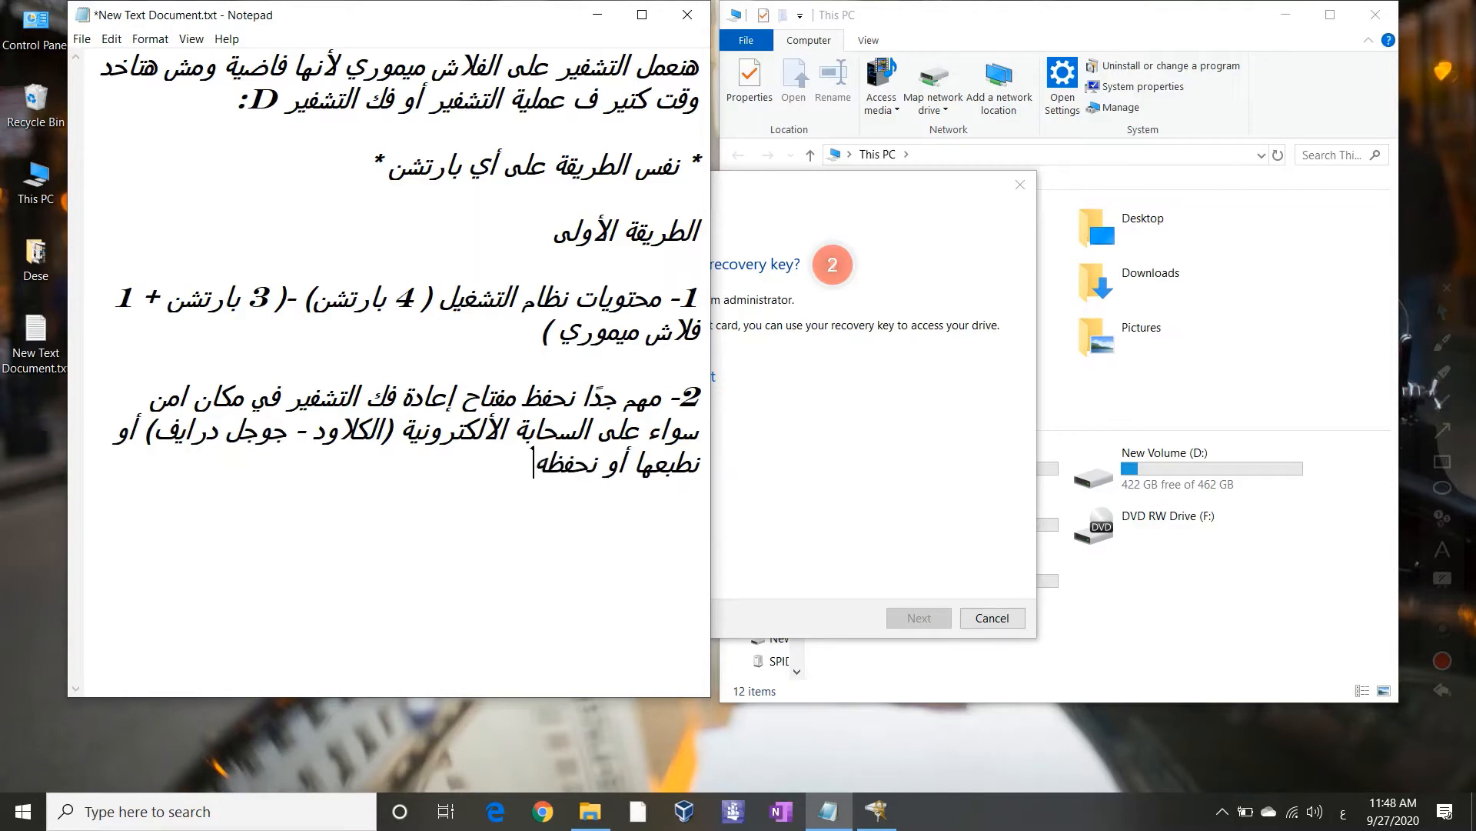
text(ا على الج)
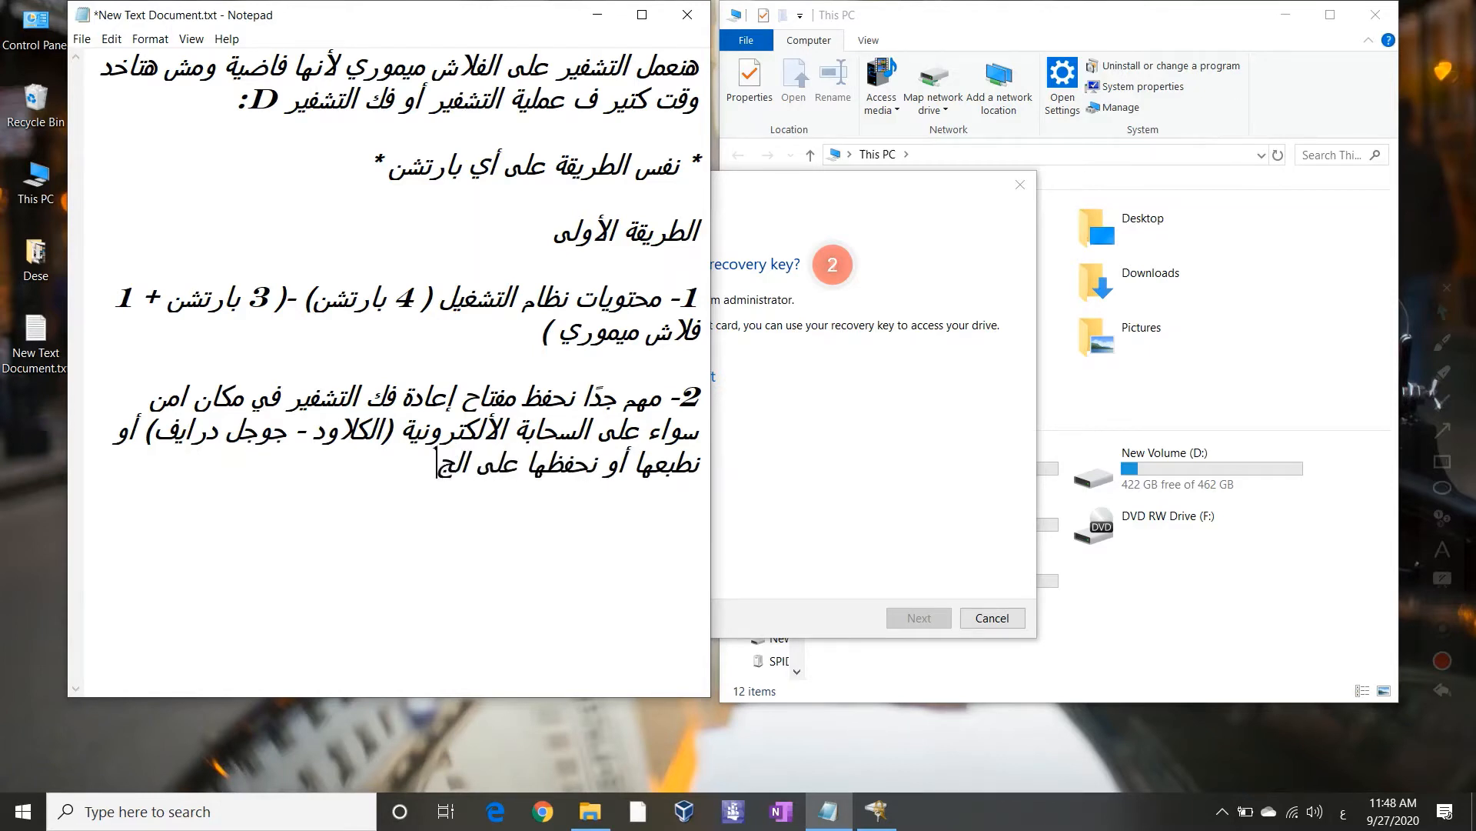
text(هاز وبعد كده)
text(نن)
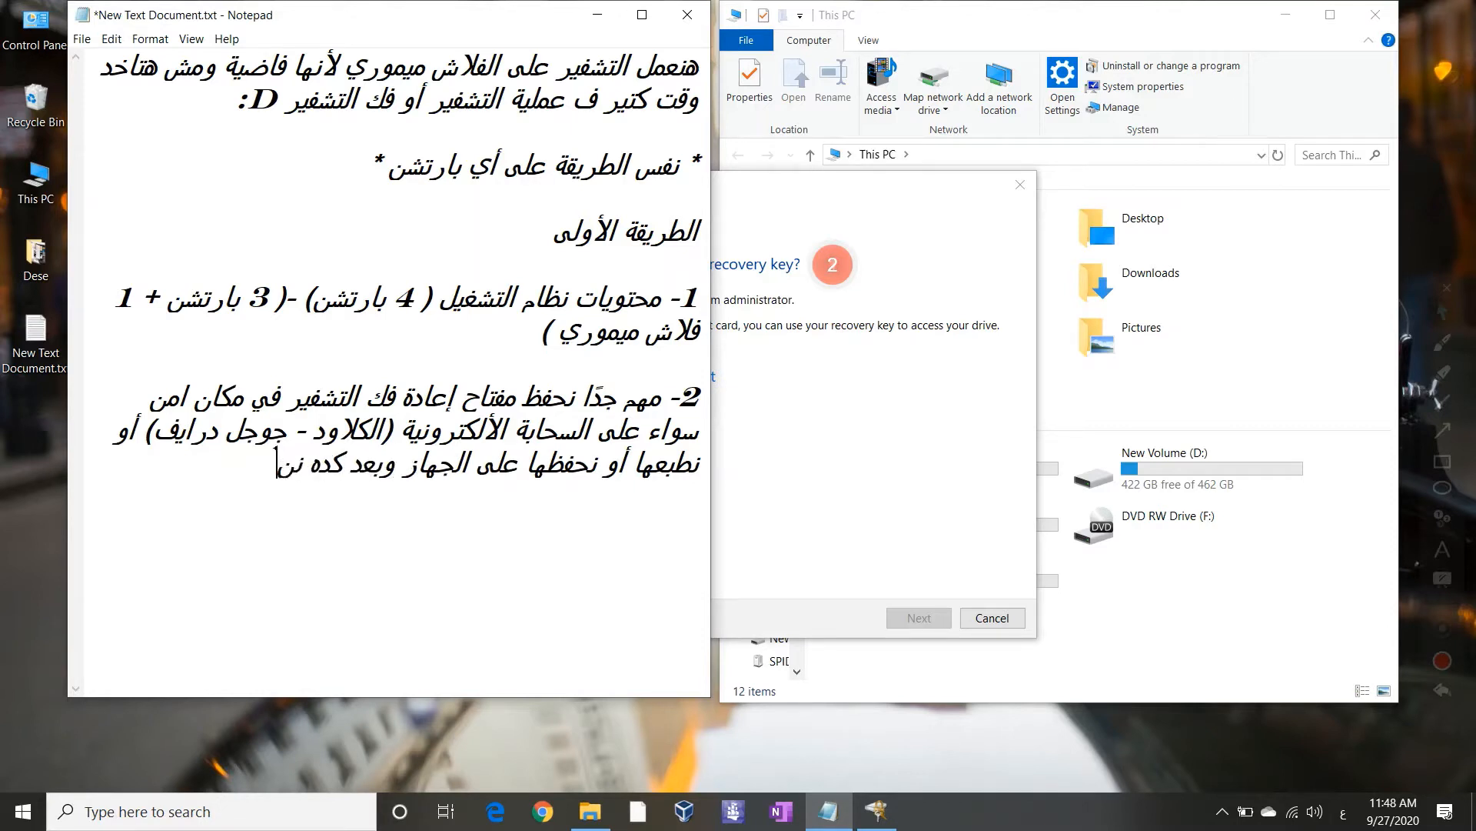
text(قلها)
Cancel the print option and choose to save the recovery key to a file on the Desktop
click(893, 466)
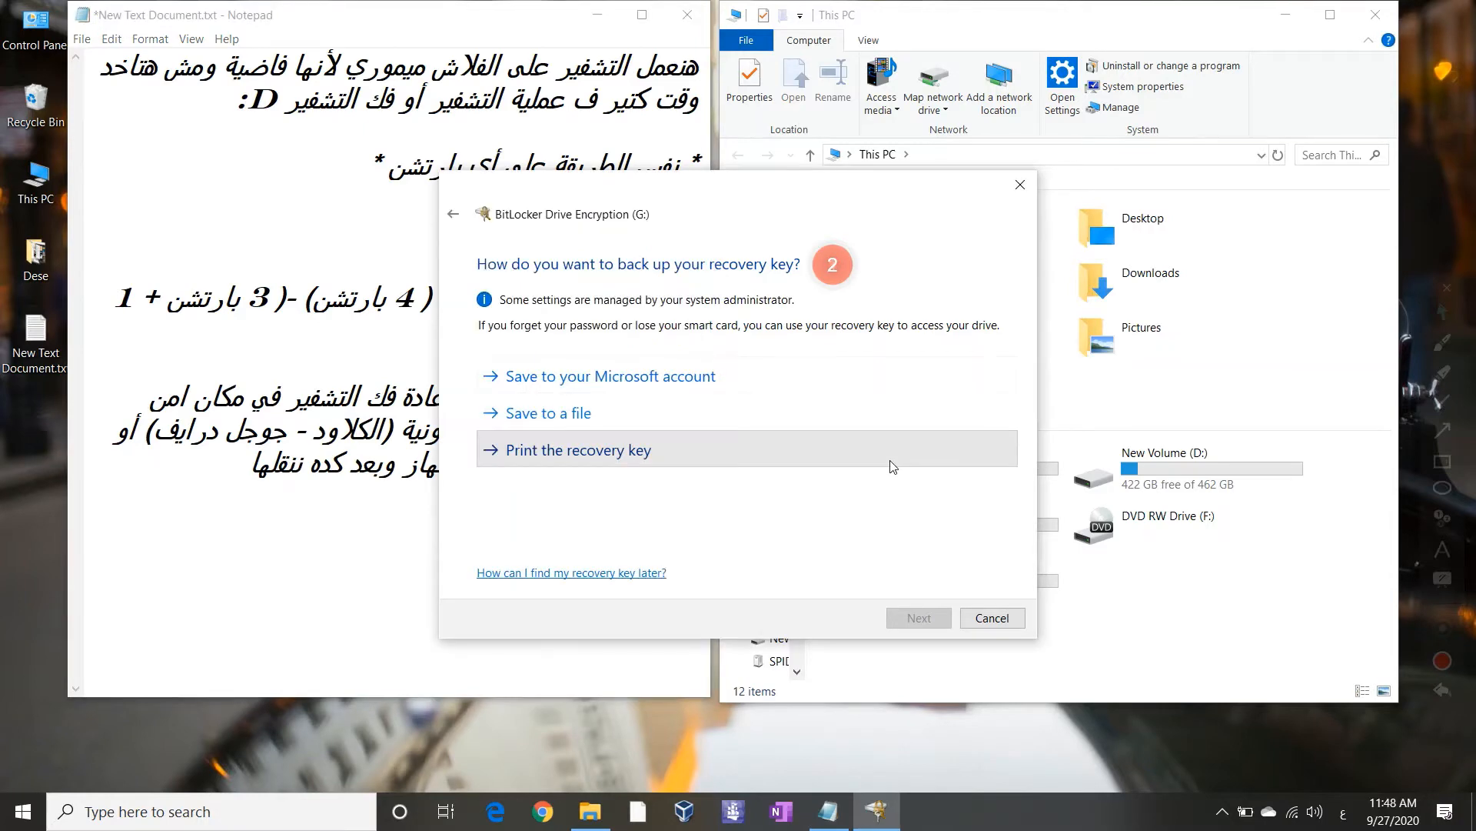
click(626, 433)
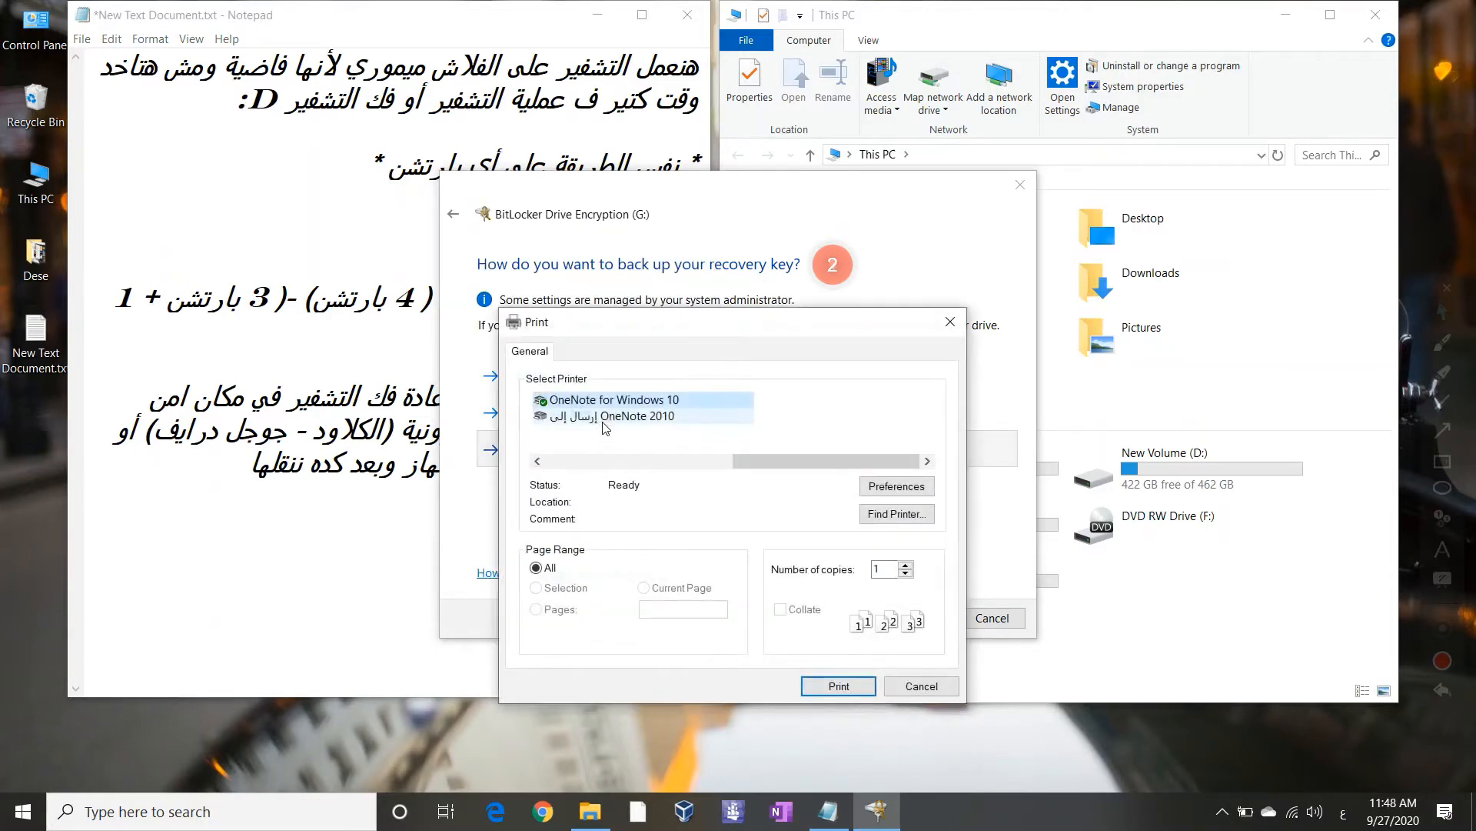
click(949, 323)
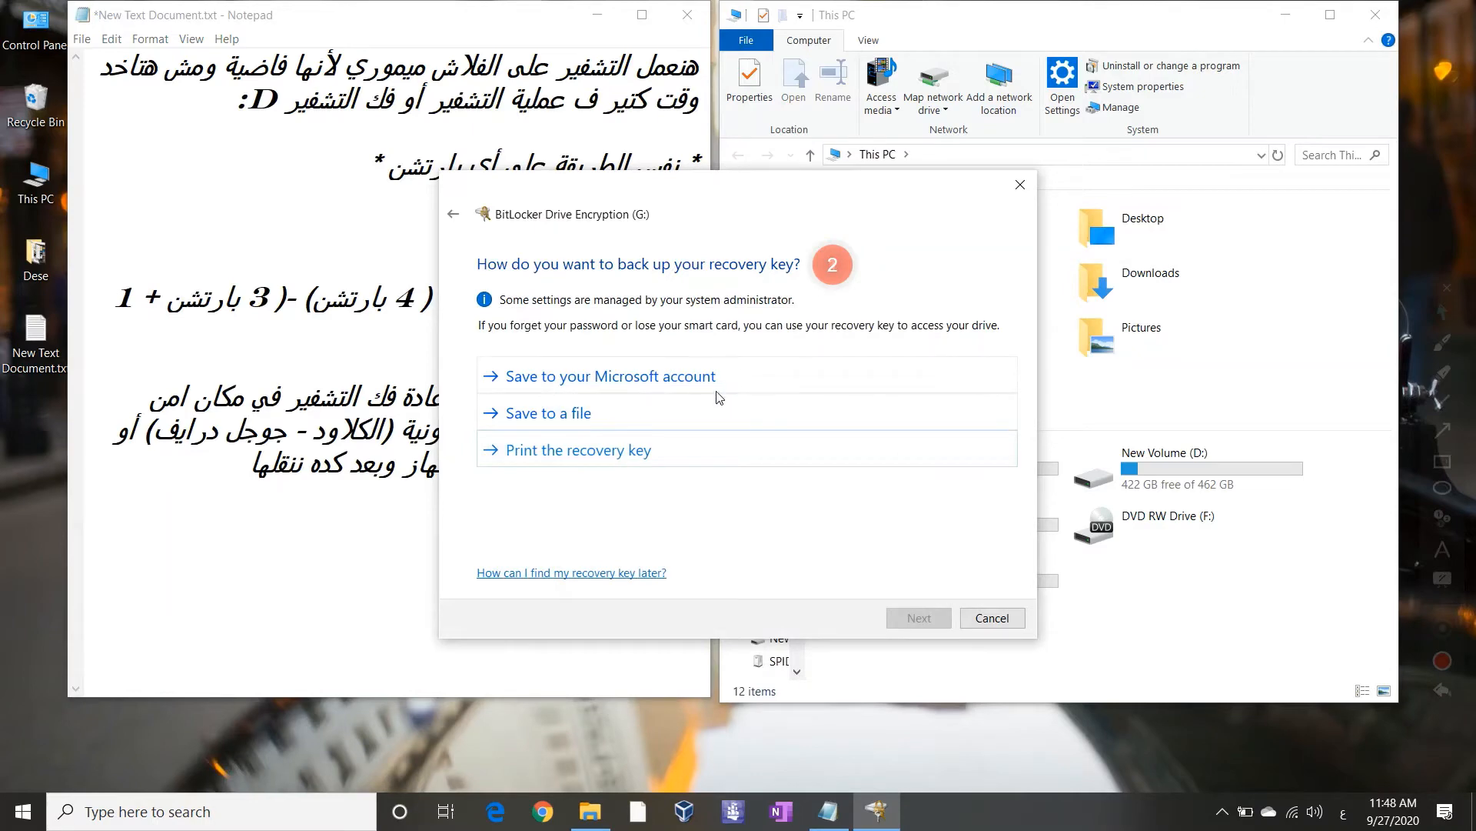
click(673, 411)
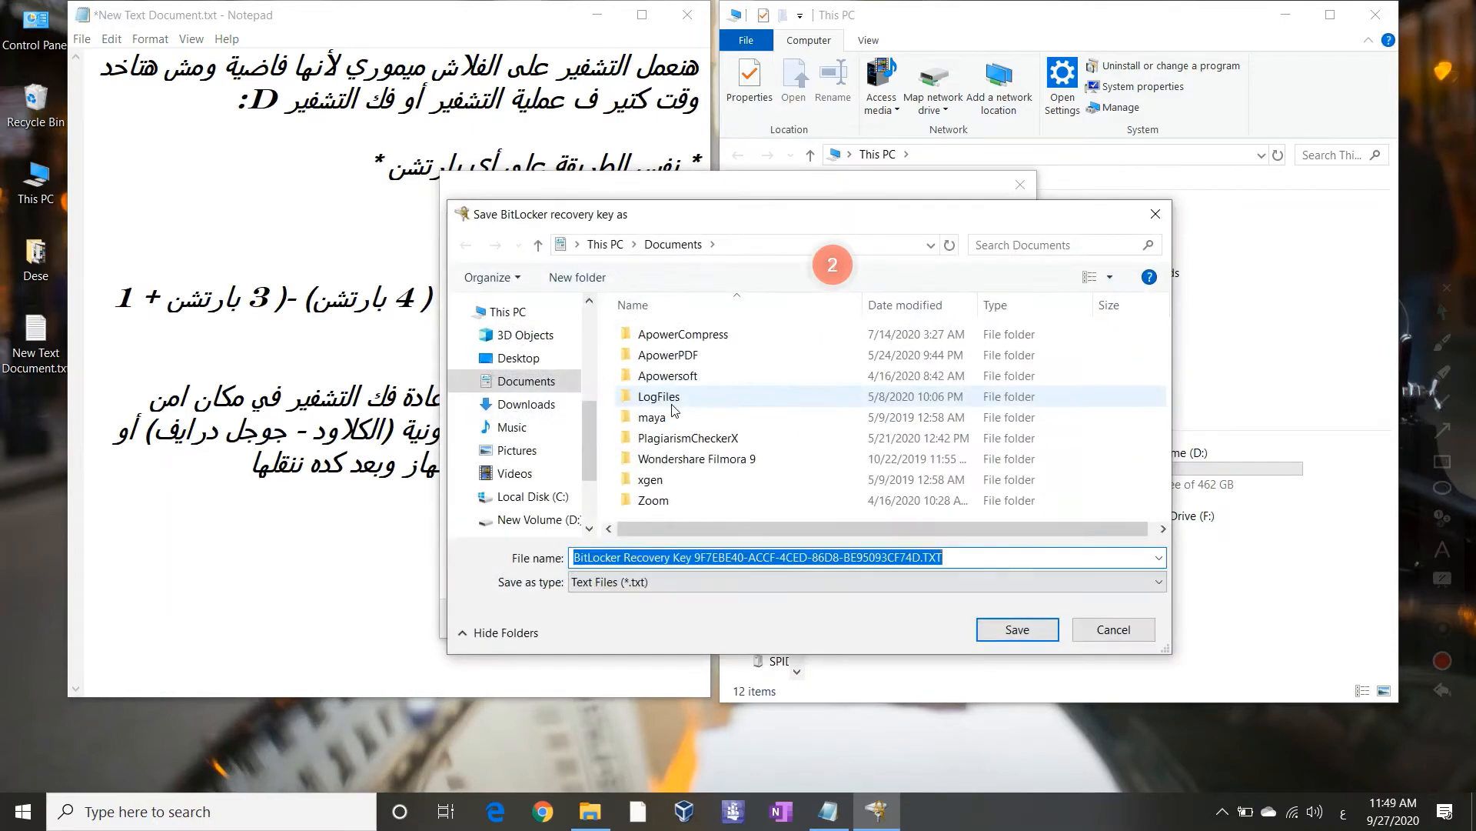
click(533, 360)
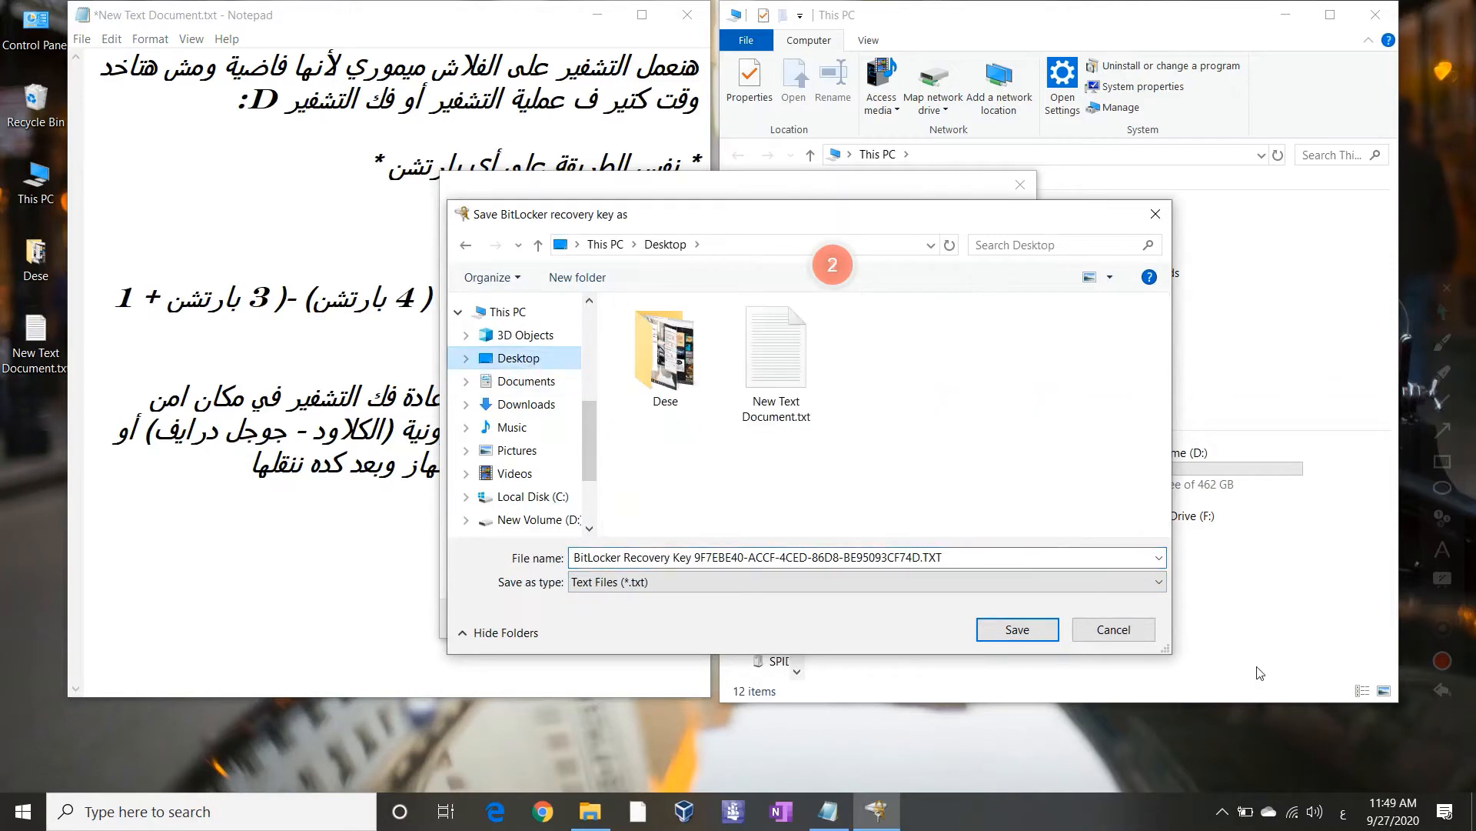
click(1443, 691)
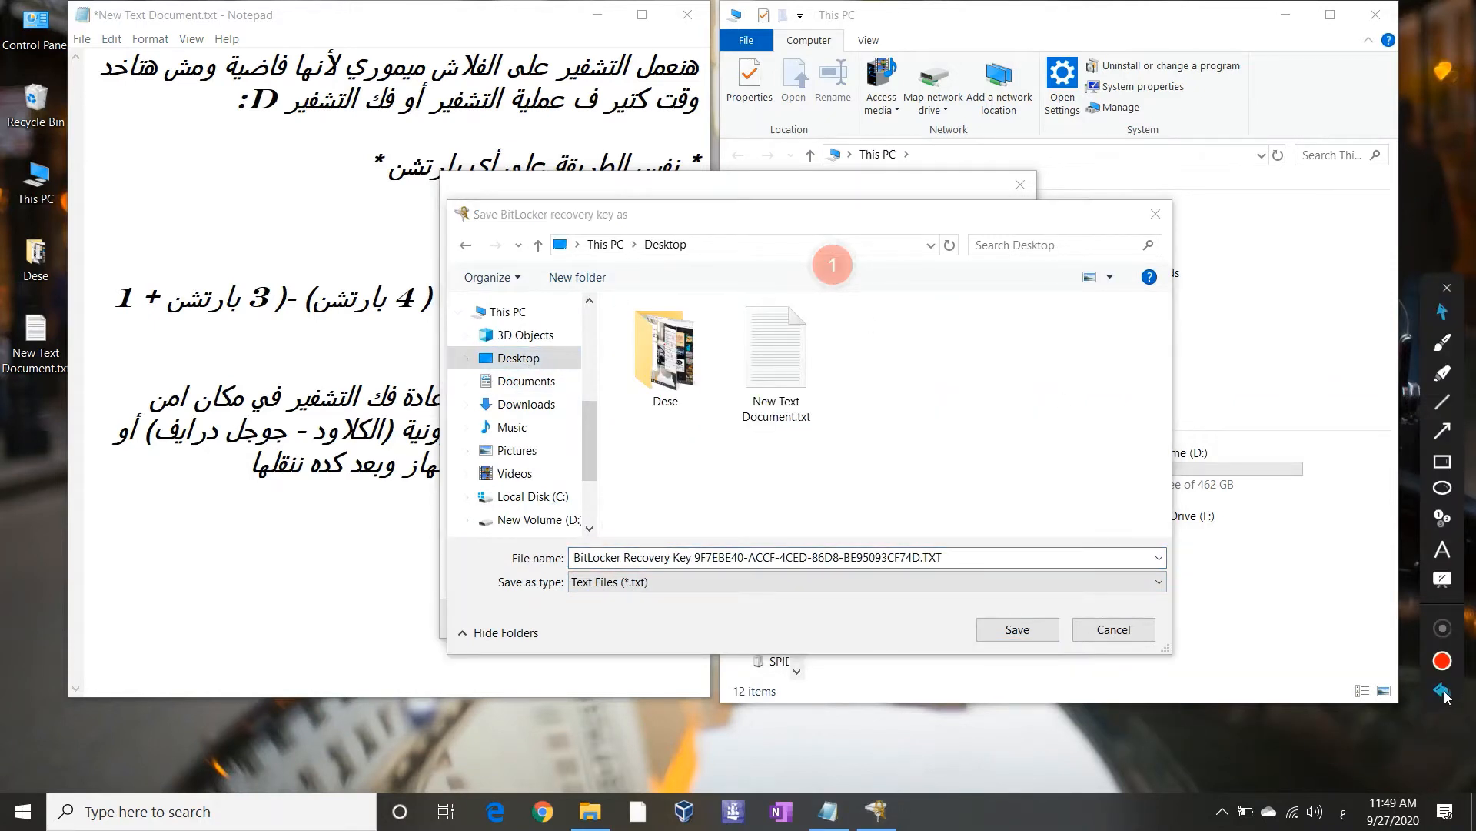
Create a 'Bitlocker key' folder on the Desktop and save the recovery key inside it
click(558, 276)
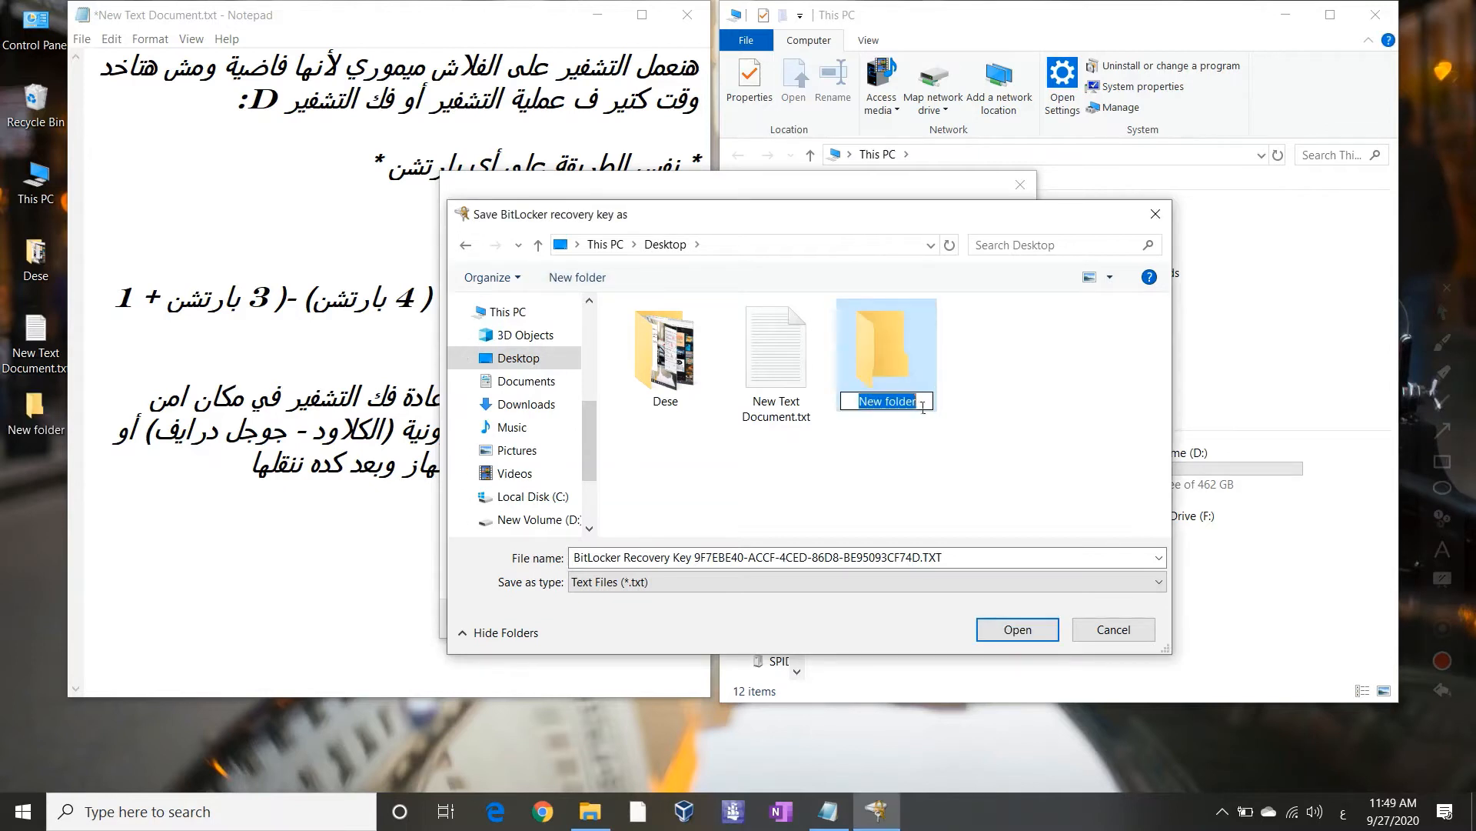
text(لاهف)
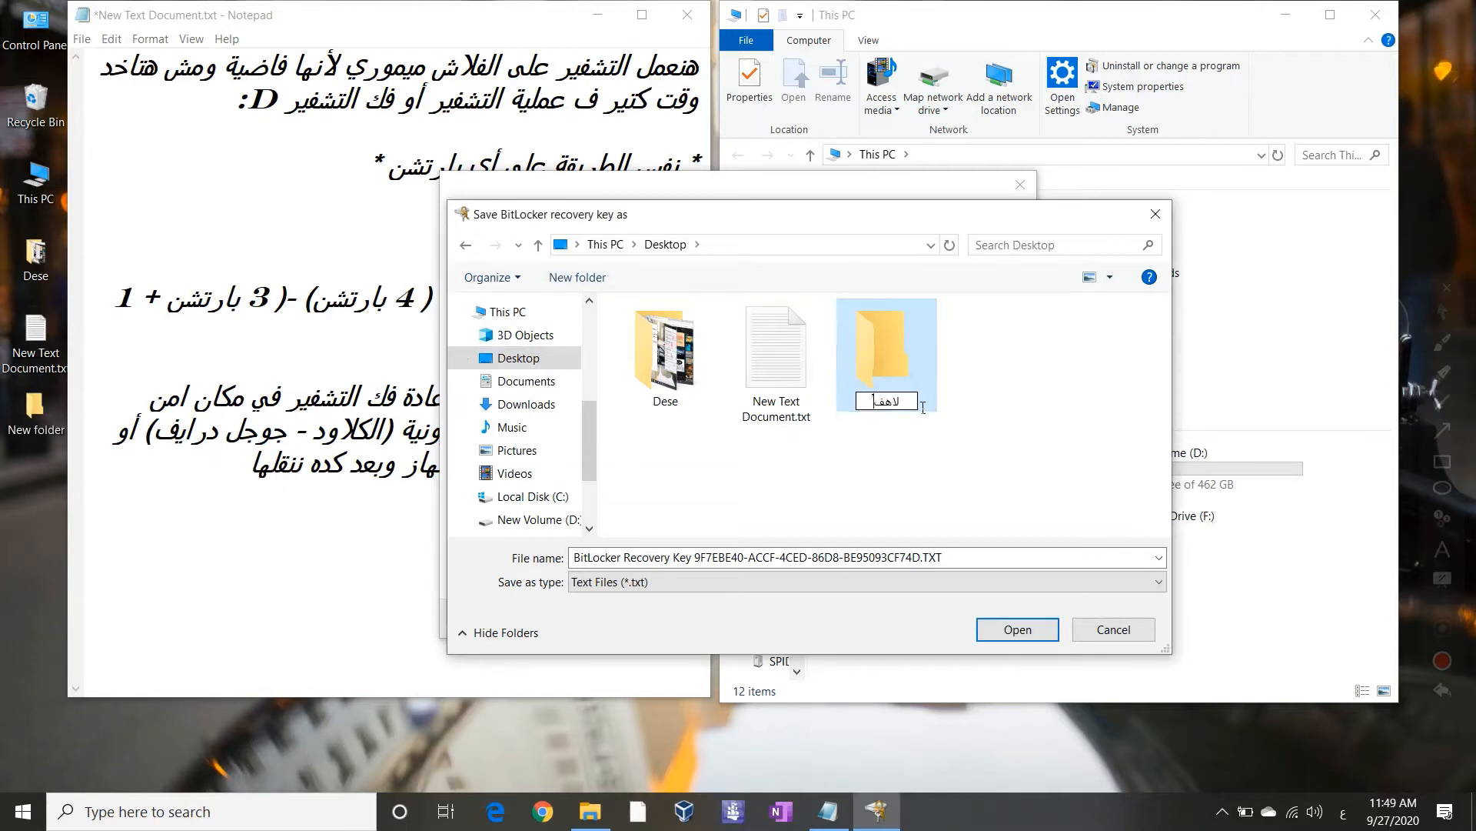
key(BackSpace)
key(BackSpace)
key(BackSpace)
key(BackSpace)
key(alt+shift)
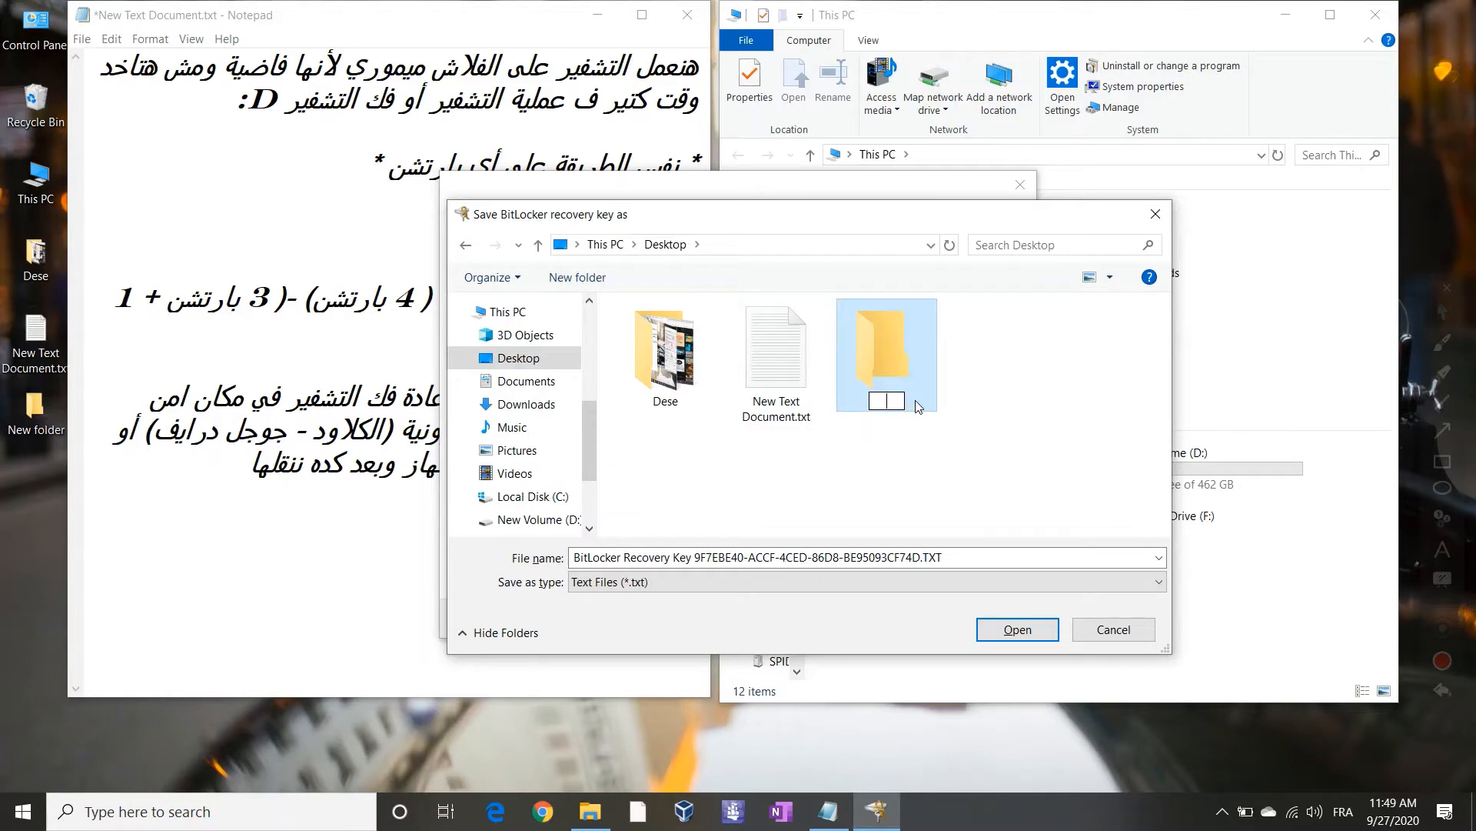
text(Bitlocker ke)
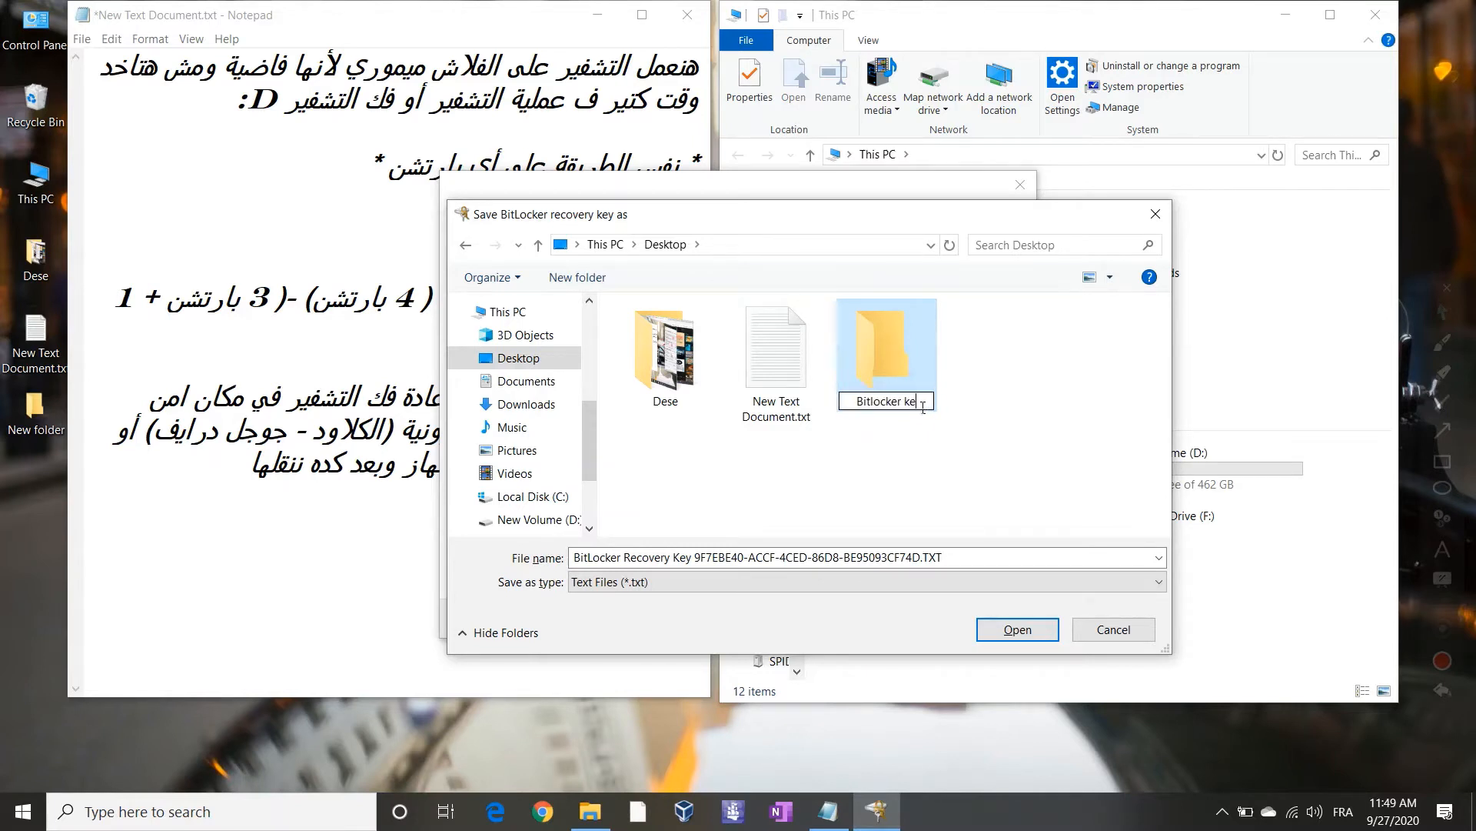
text(y)
key(Return)
double_click(894, 377)
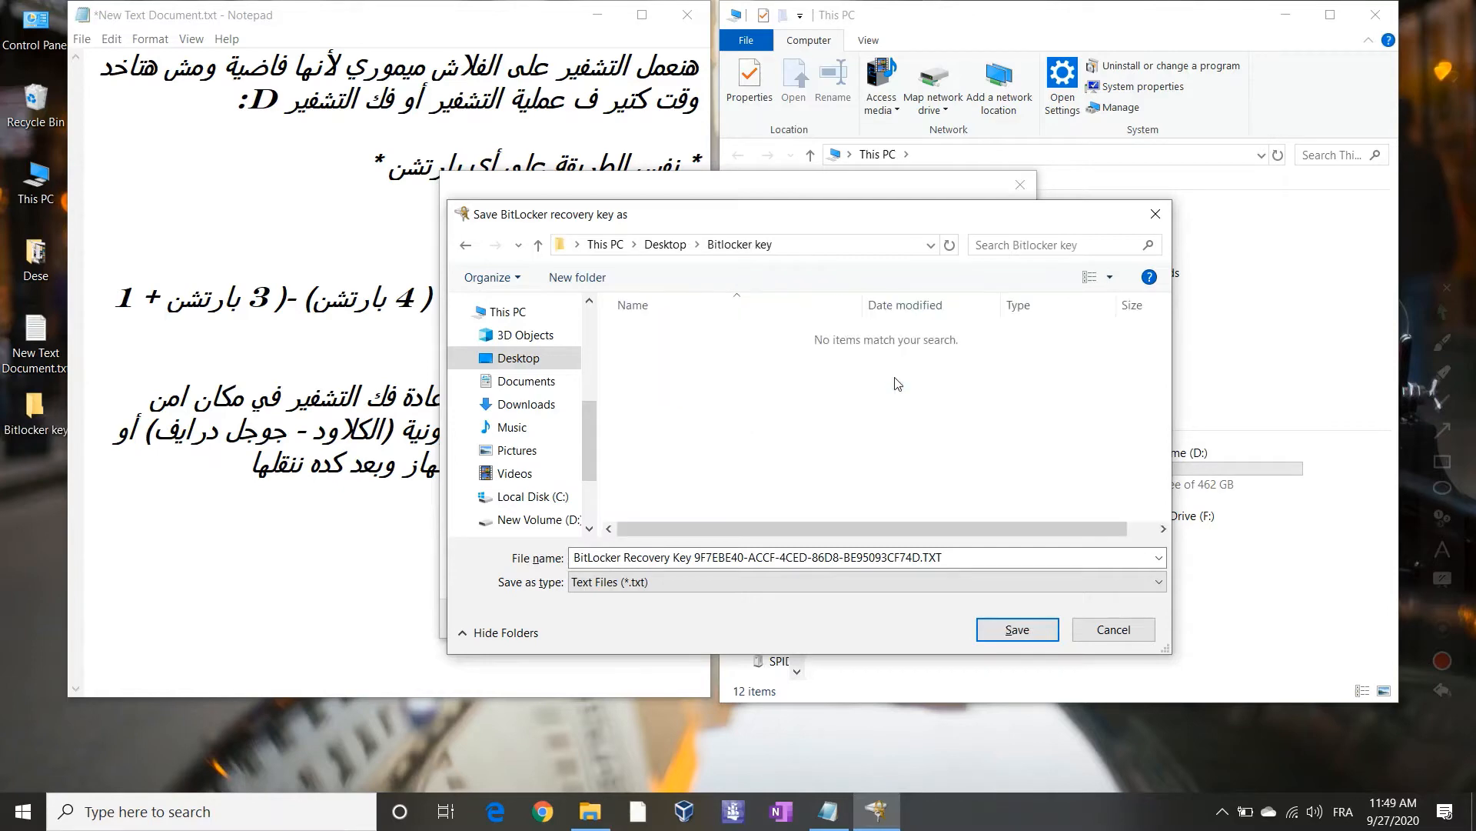
click(1018, 630)
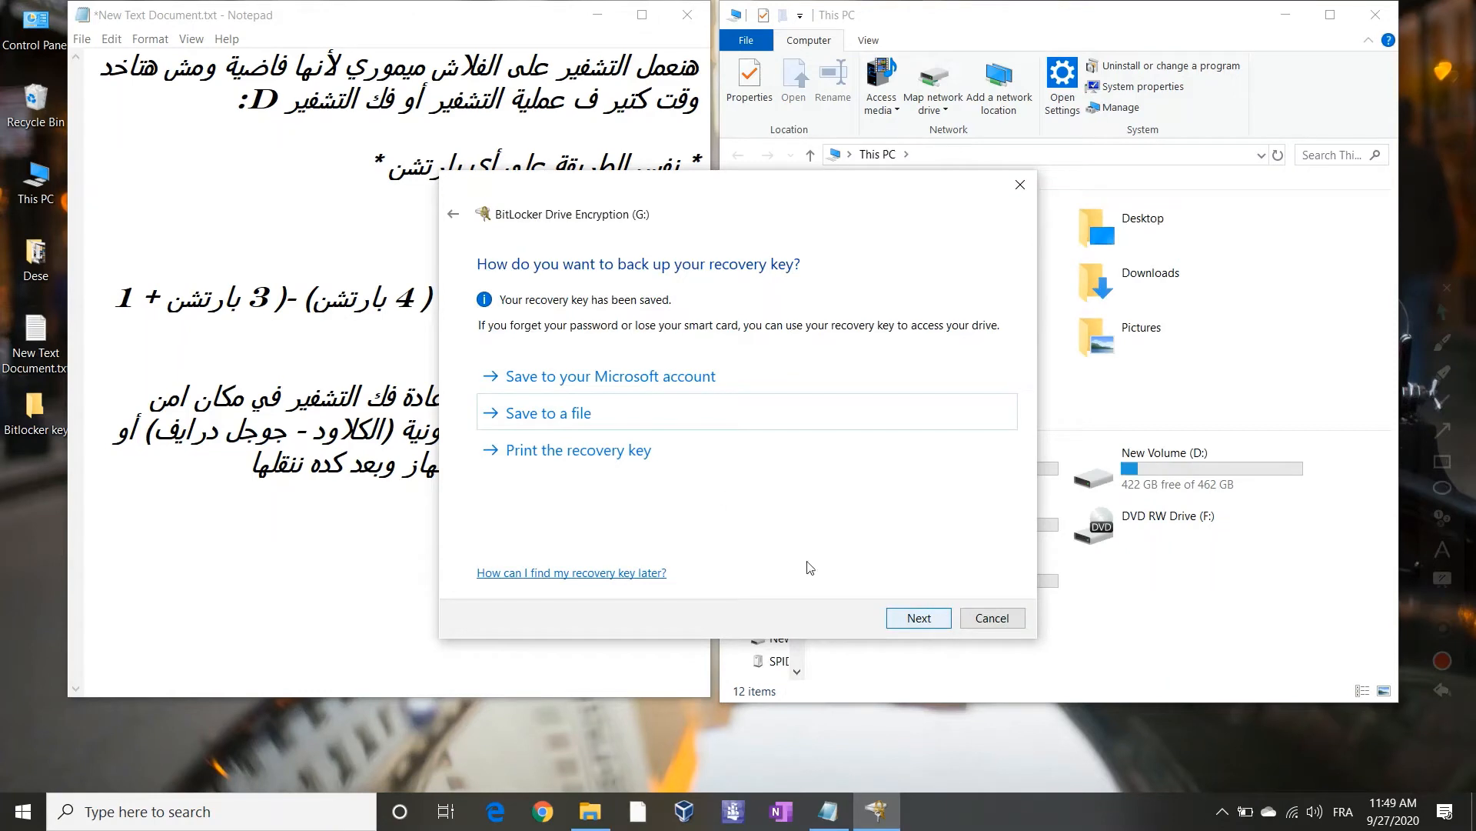
Advance the wizard to 'Choose how much of your drive to encrypt', then switch back to Notepad
click(900, 613)
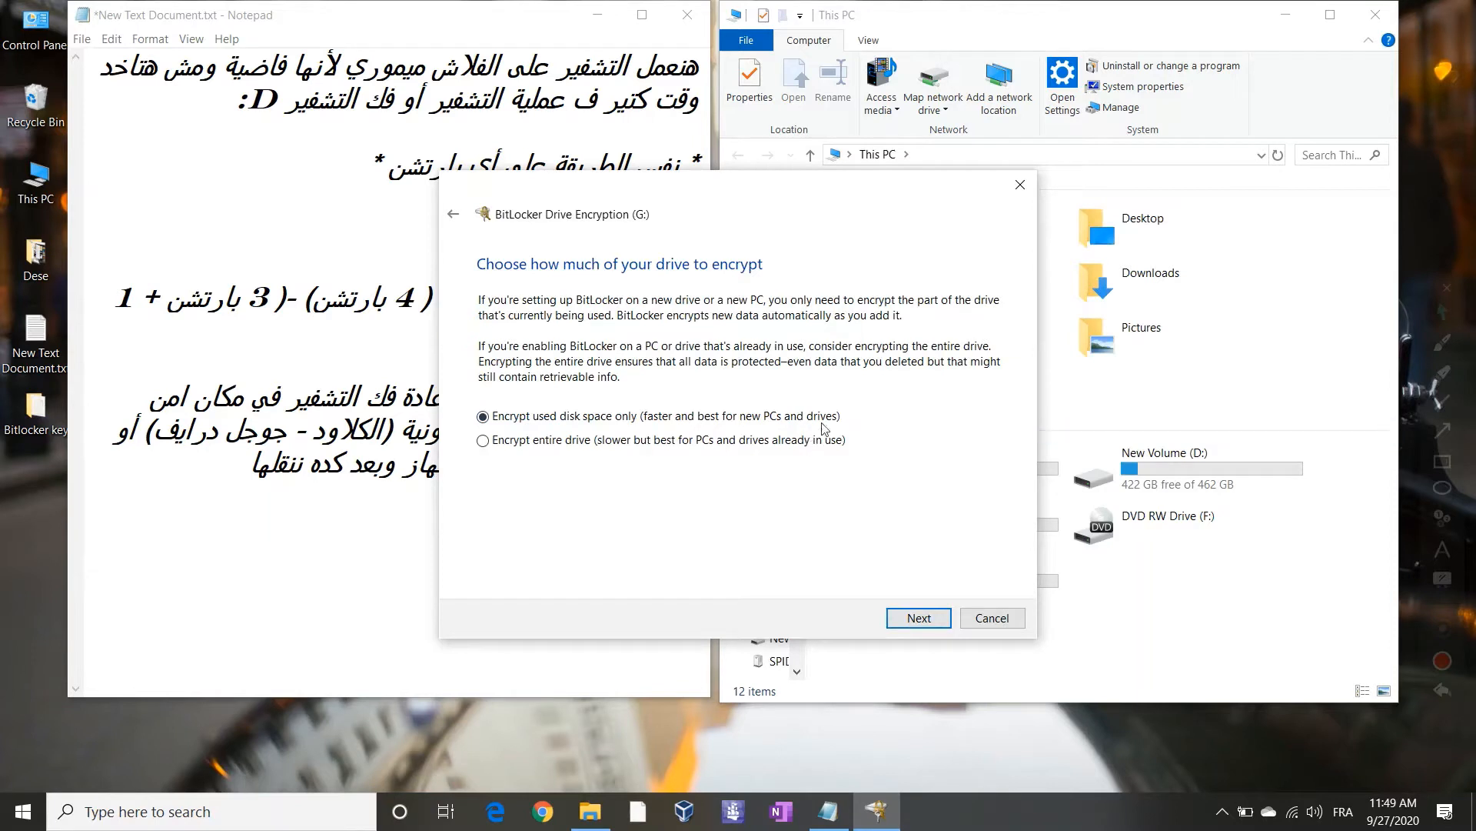
click(1444, 520)
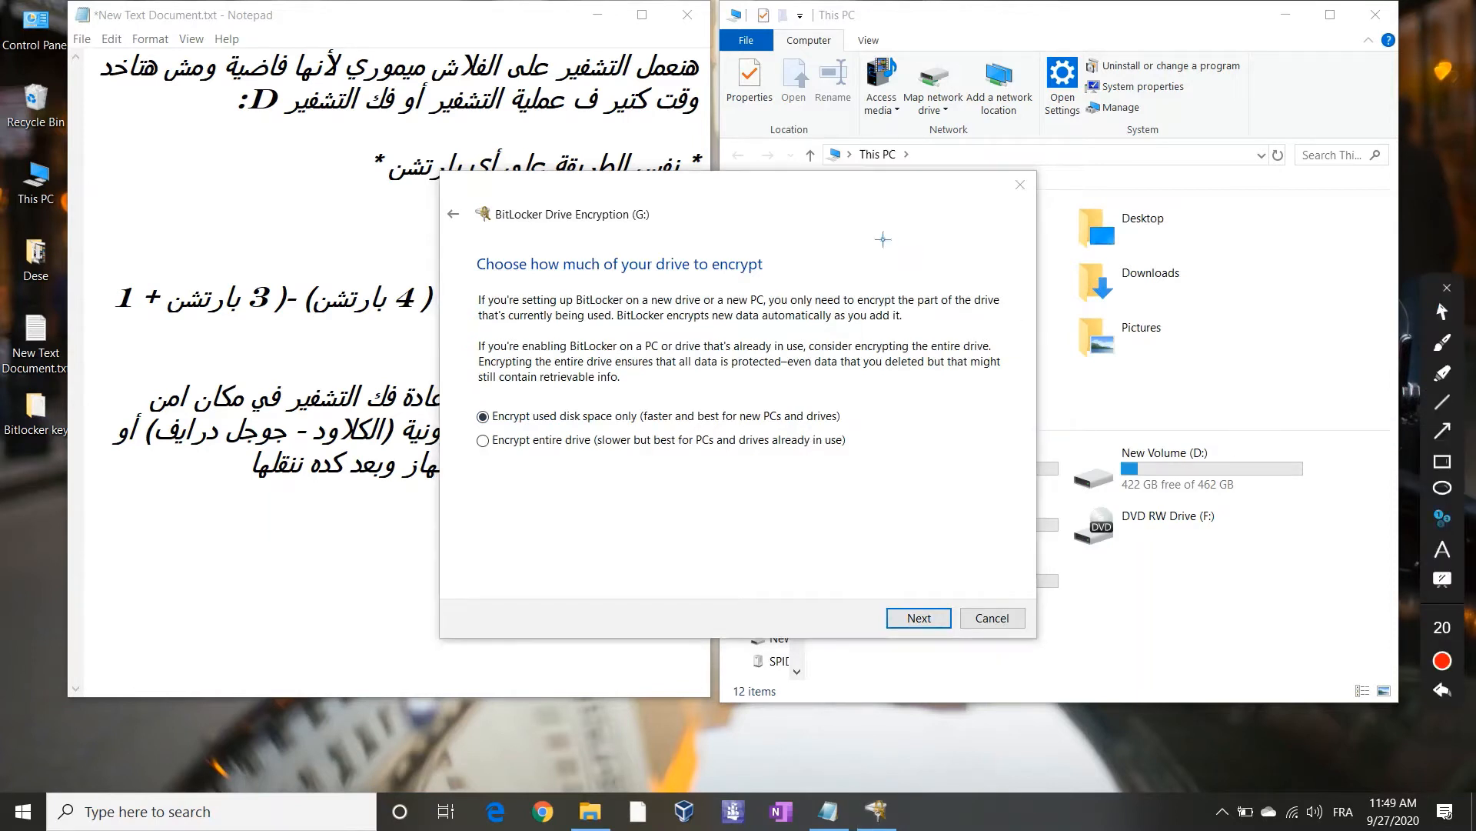
click(803, 275)
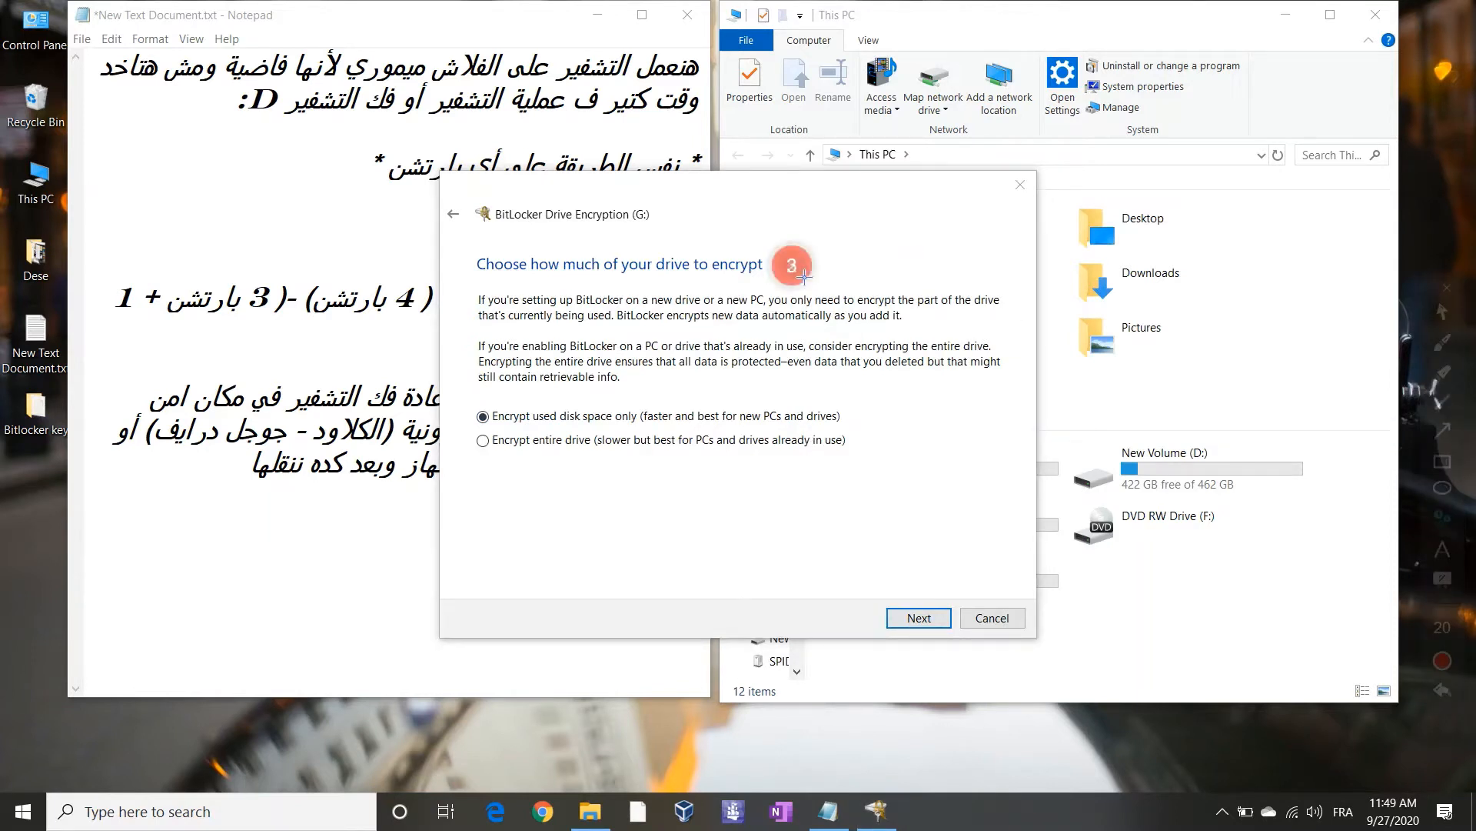
click(882, 424)
click(884, 457)
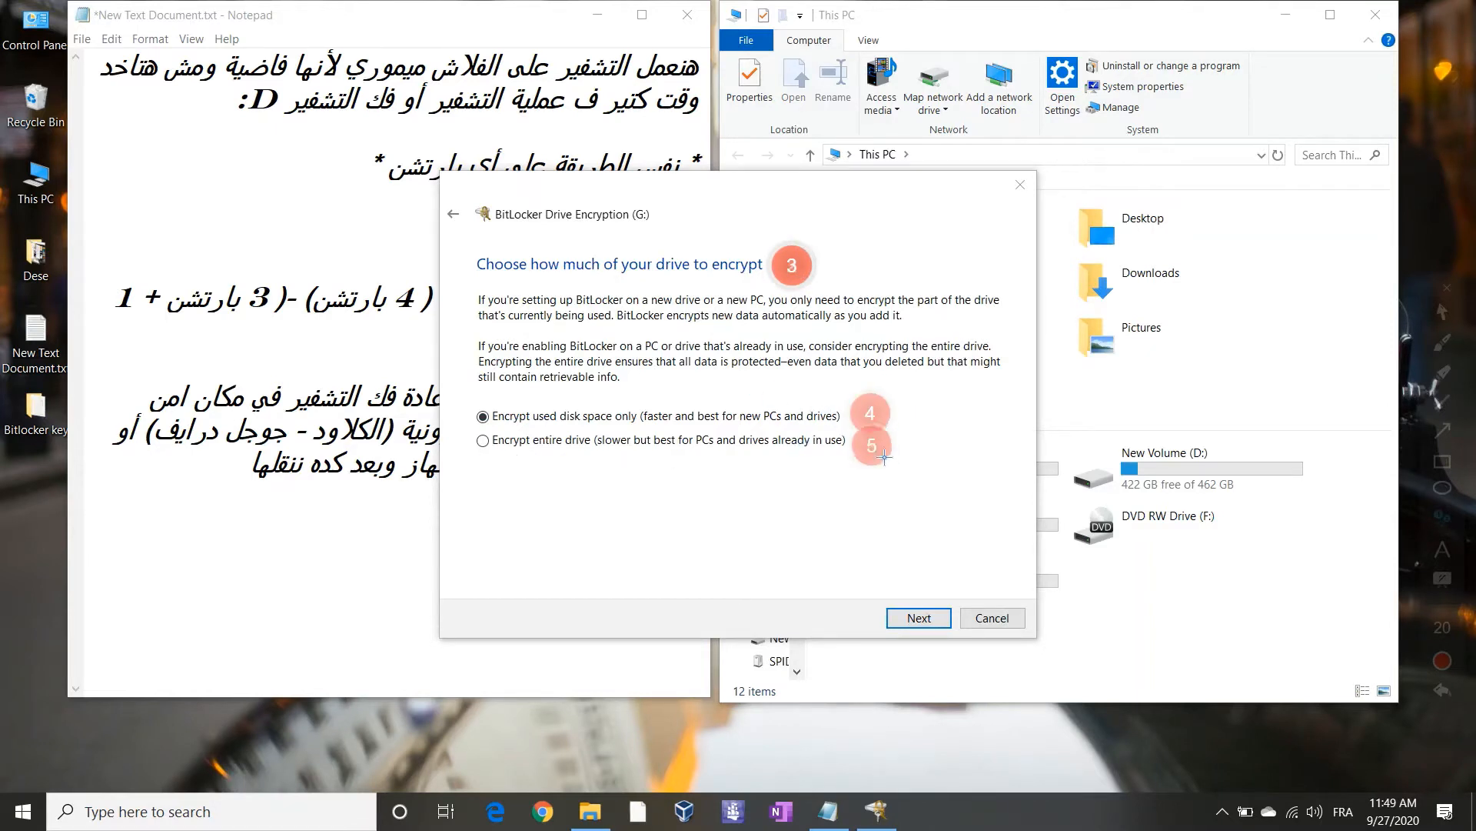
click(1443, 312)
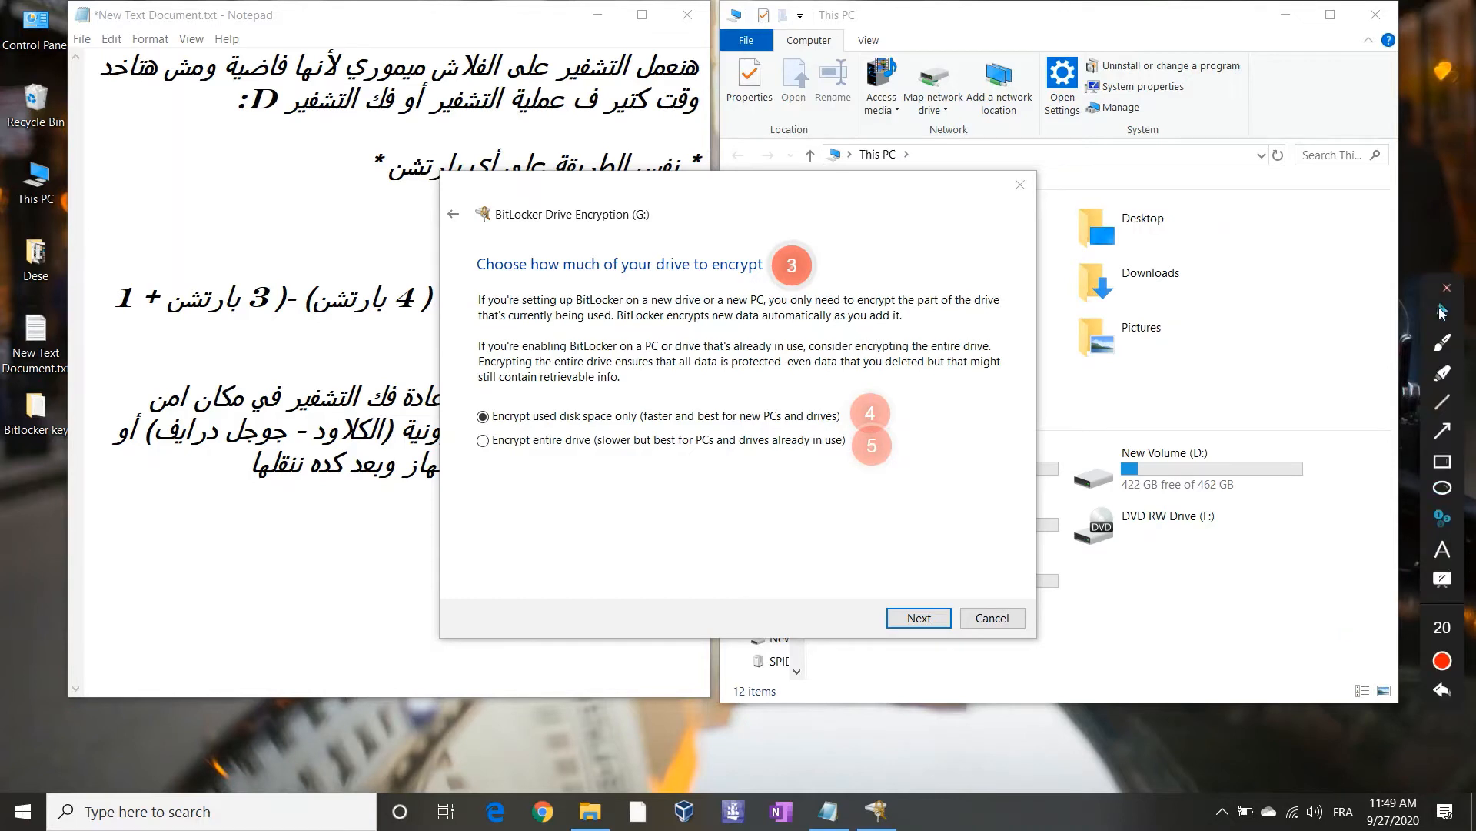
click(300, 571)
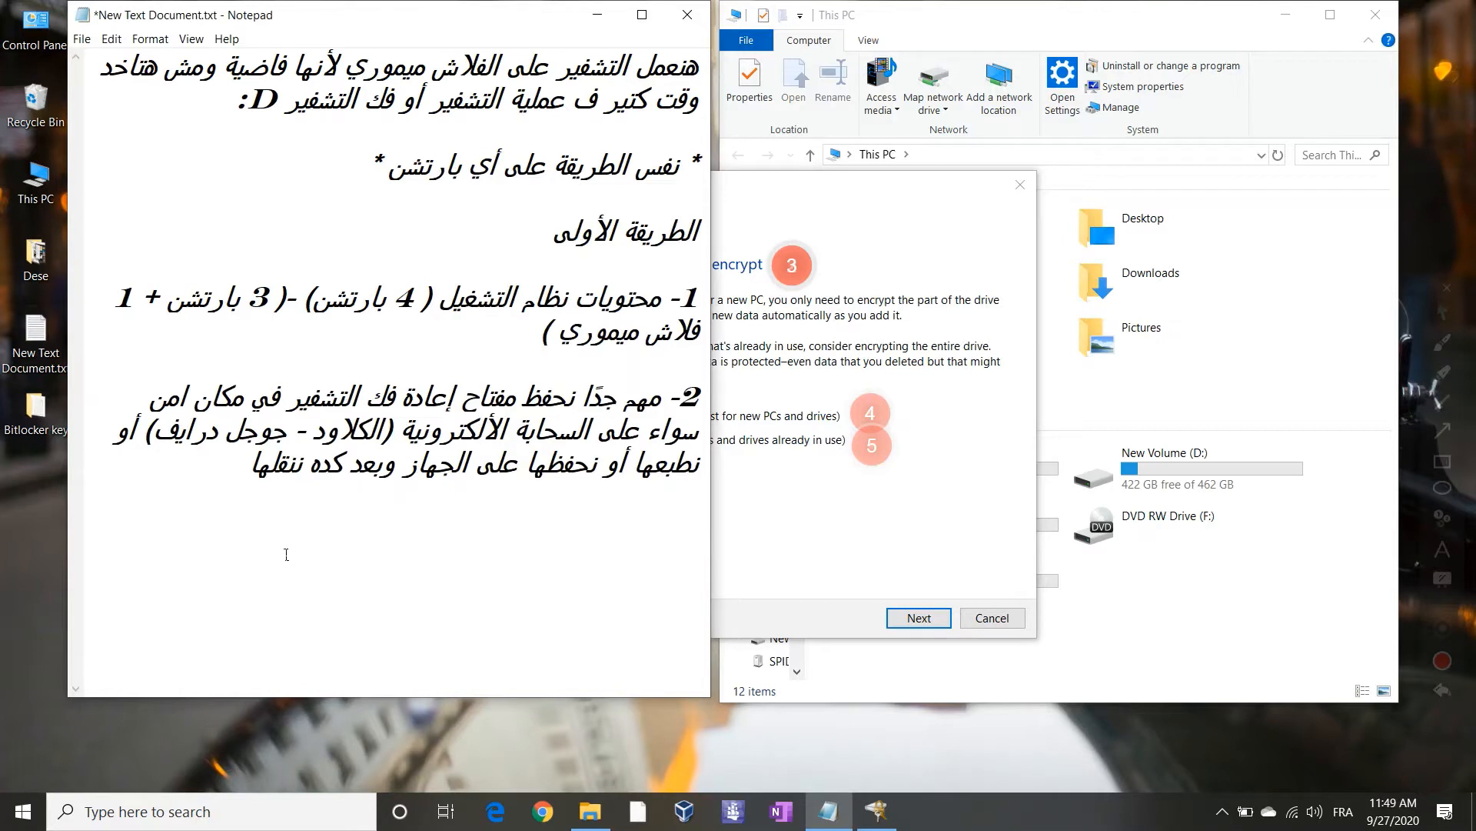
Write note '3-' 'المساحة اللي هيتم تشفيرها من القرص' and begin the next line with 'اما'
text(3)
text(- )
text(K)
key(BackSpace)
text(HG)
key(BackSpace)
key(BackSpace)
key(alt+shift)
text(HG)
key(BackSpace)
key(BackSpace)
key(alt+shift)
text(المسا)
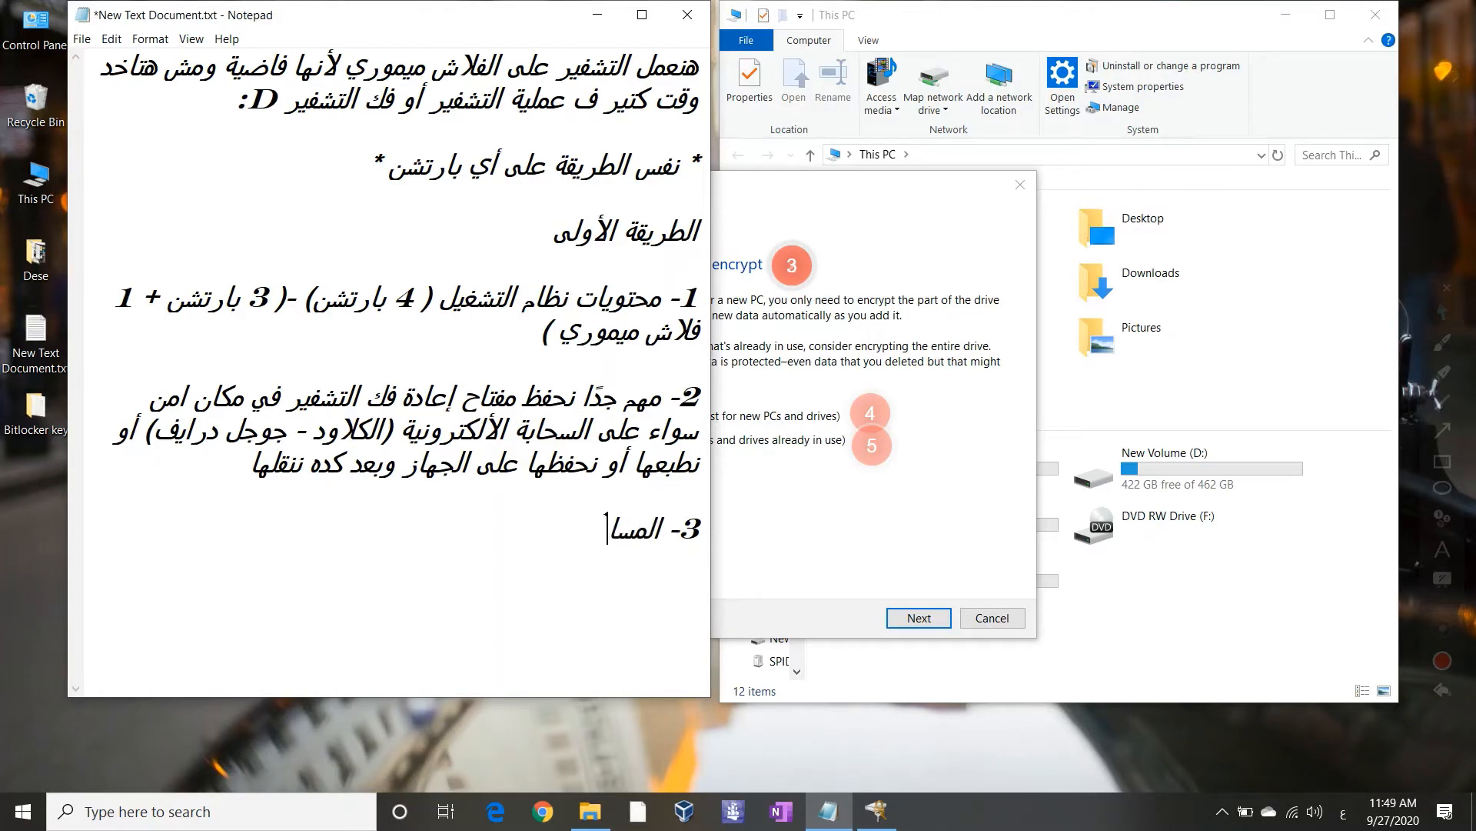
text(حة اللي هيتم تش)
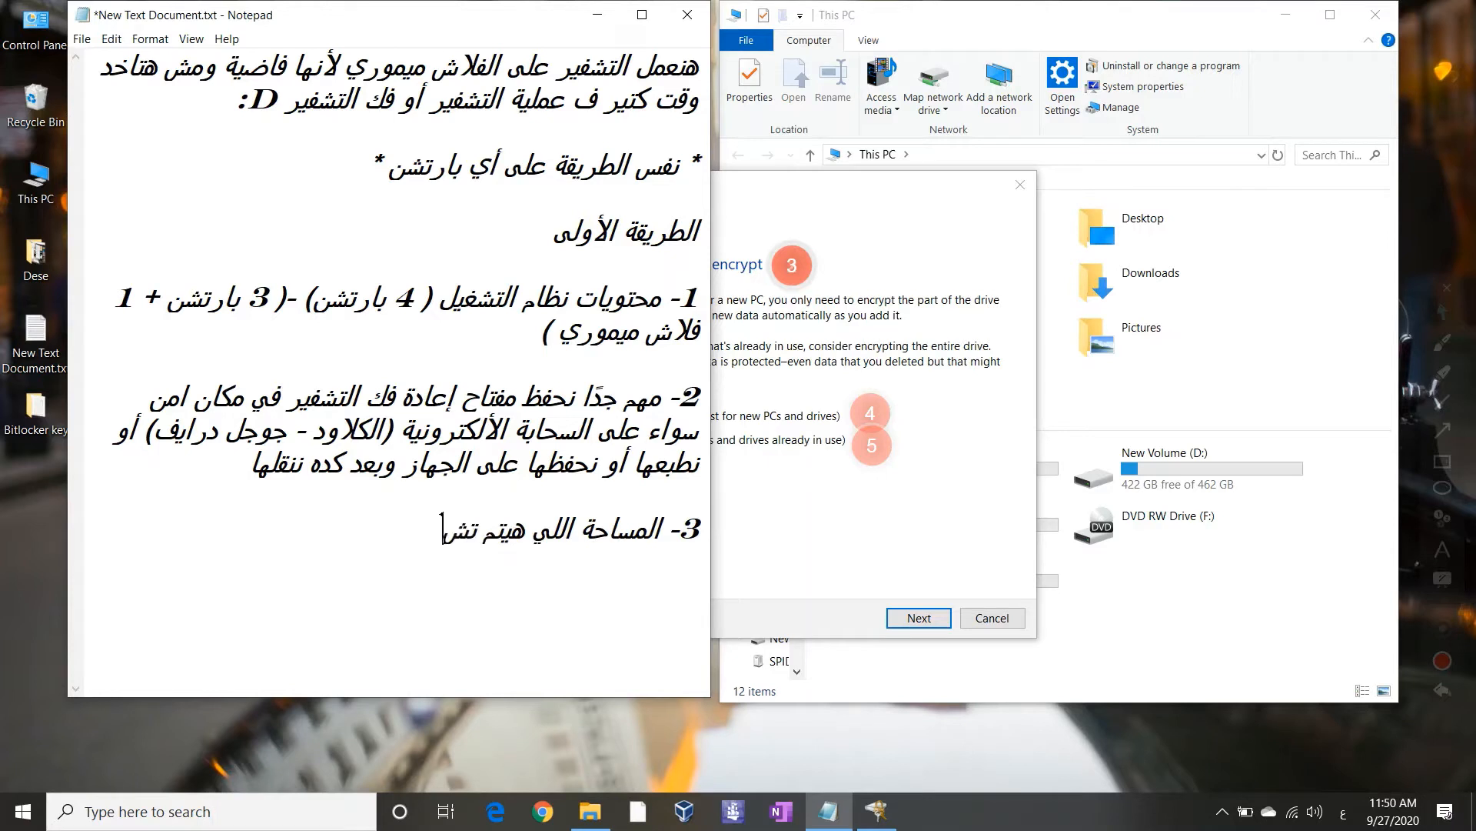
text(فيرها من القرص )
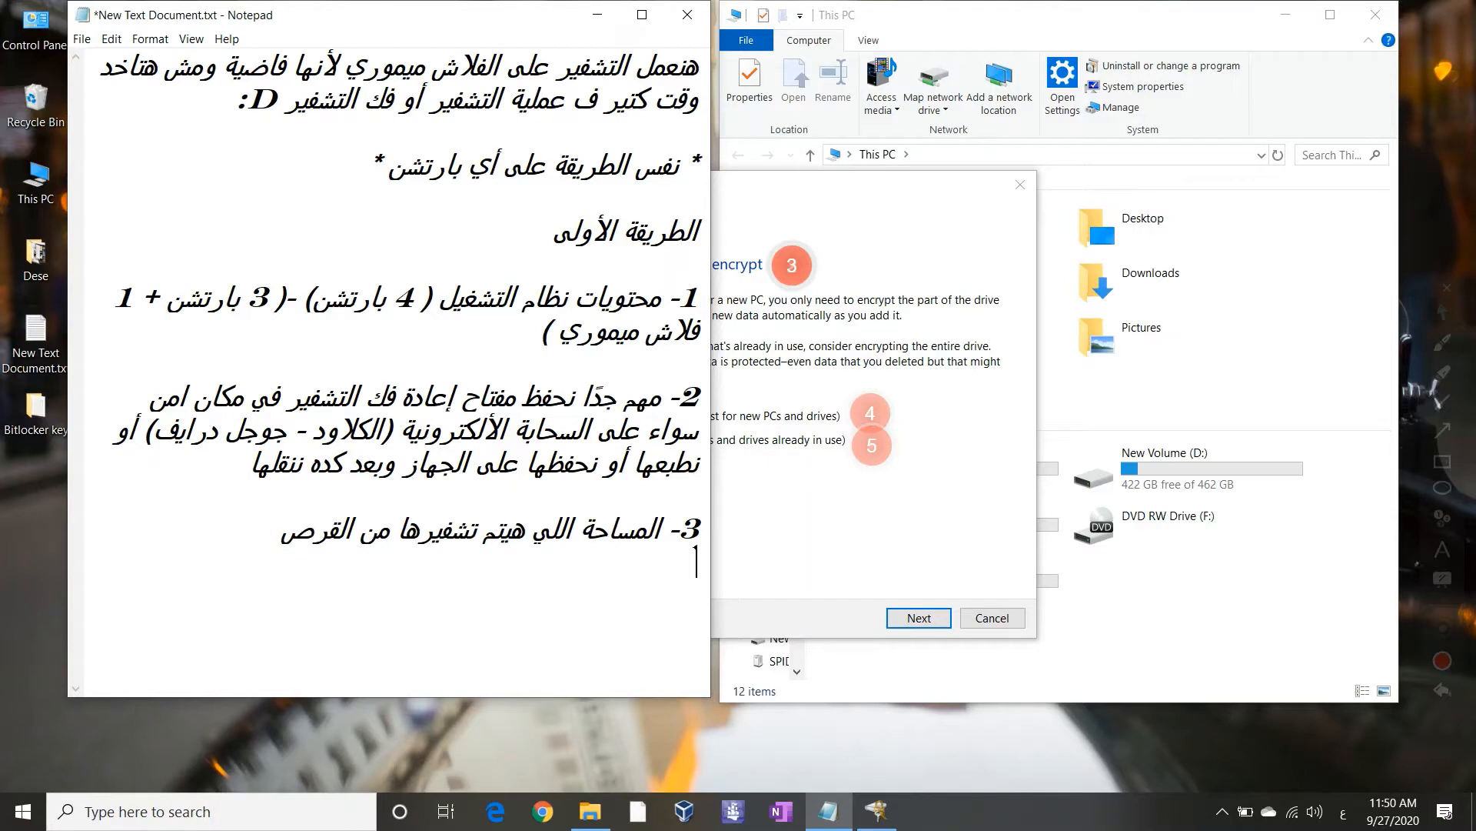
text(4)
key(BackSpace)
text(اما 4-)
Place the wizard beside the notes, write point 4 recommending used-space-only for new devices, and start point 5
drag(924, 198, 1161, 197)
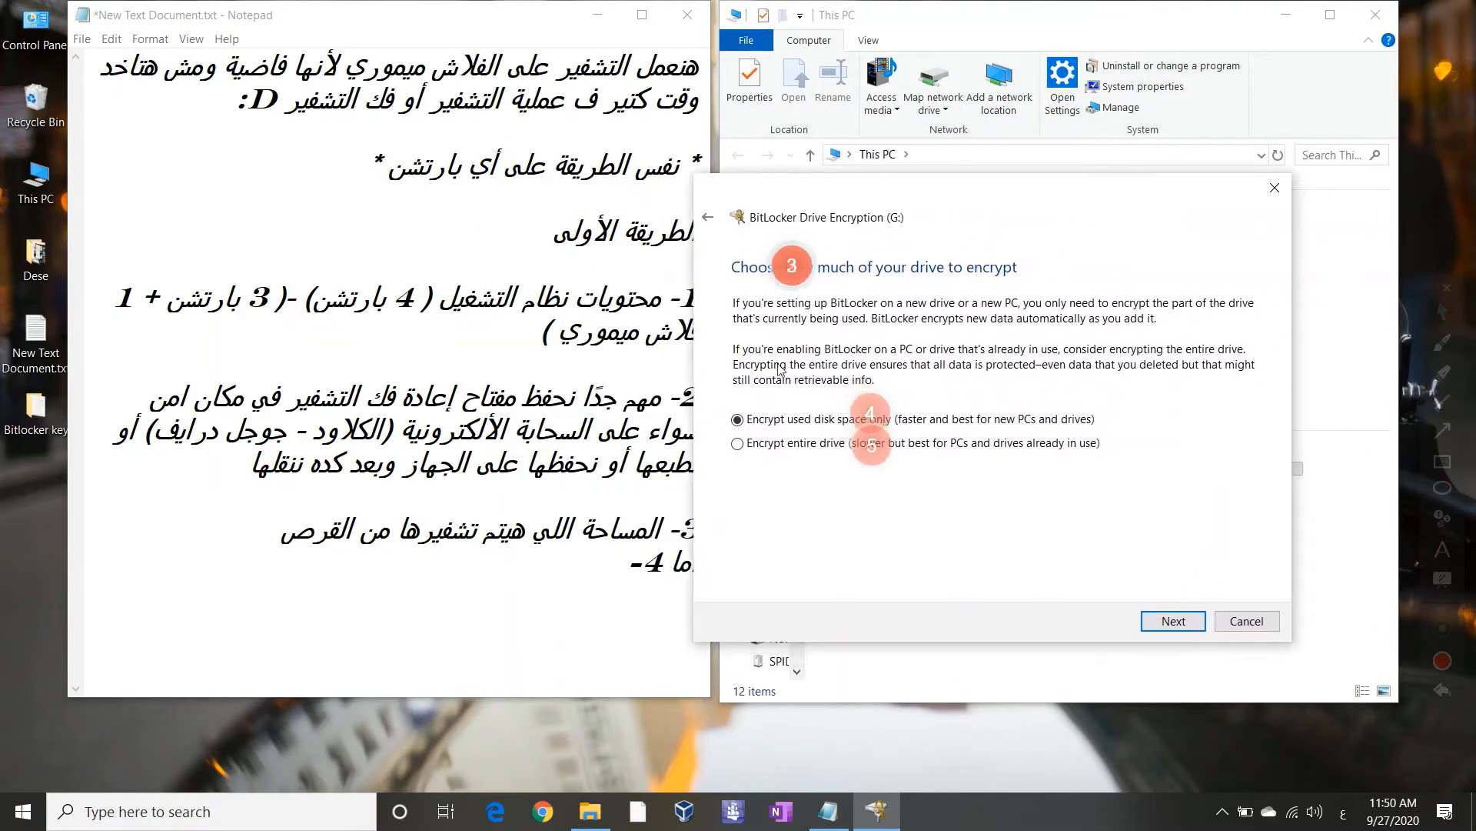
click(584, 563)
text(ت)
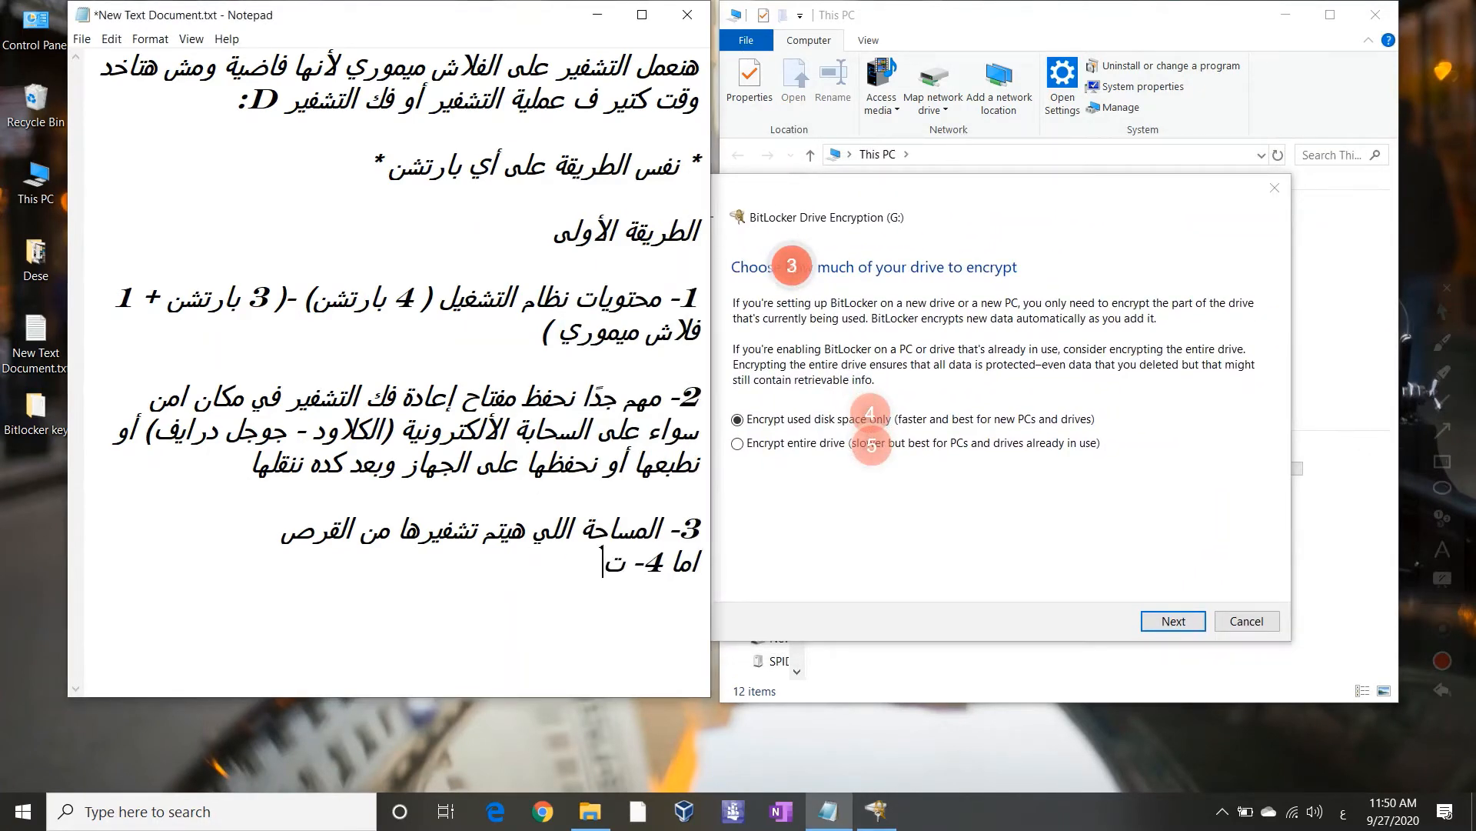
text(شفير للقرص ا)
key(BackSpace)
text(للم)
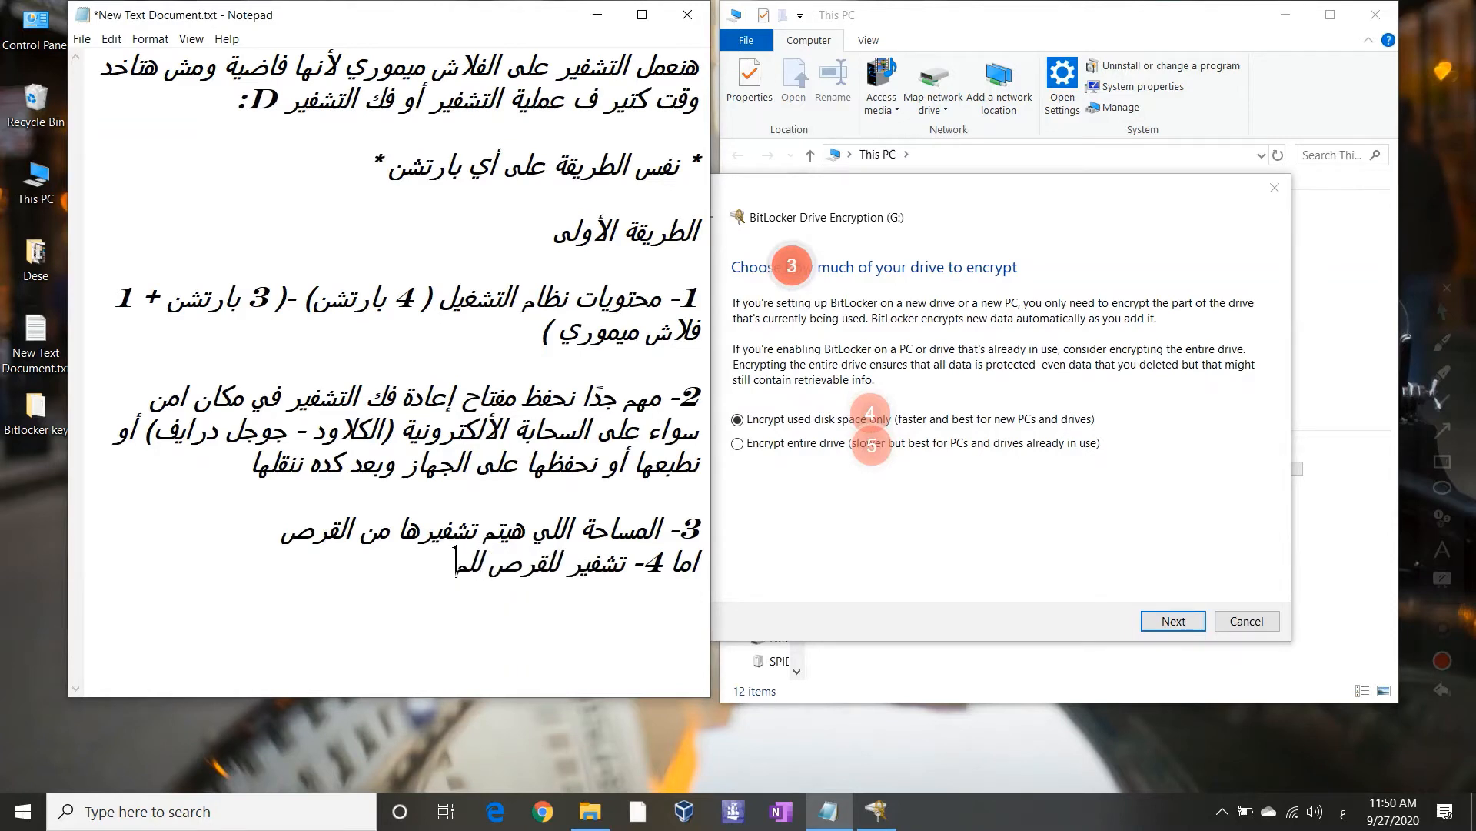
text(ساحة المستخ)
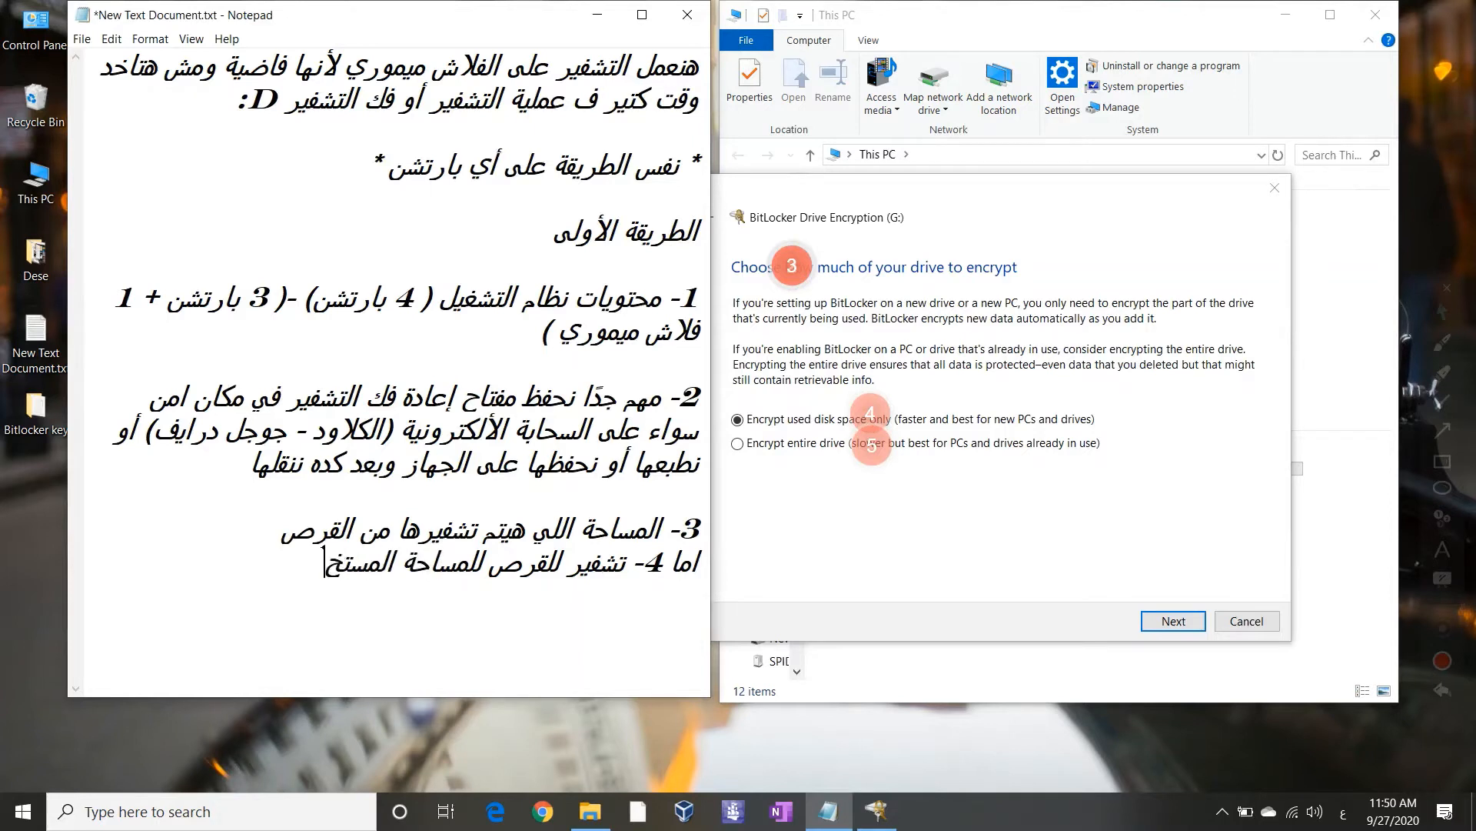
text(دمة ودي)
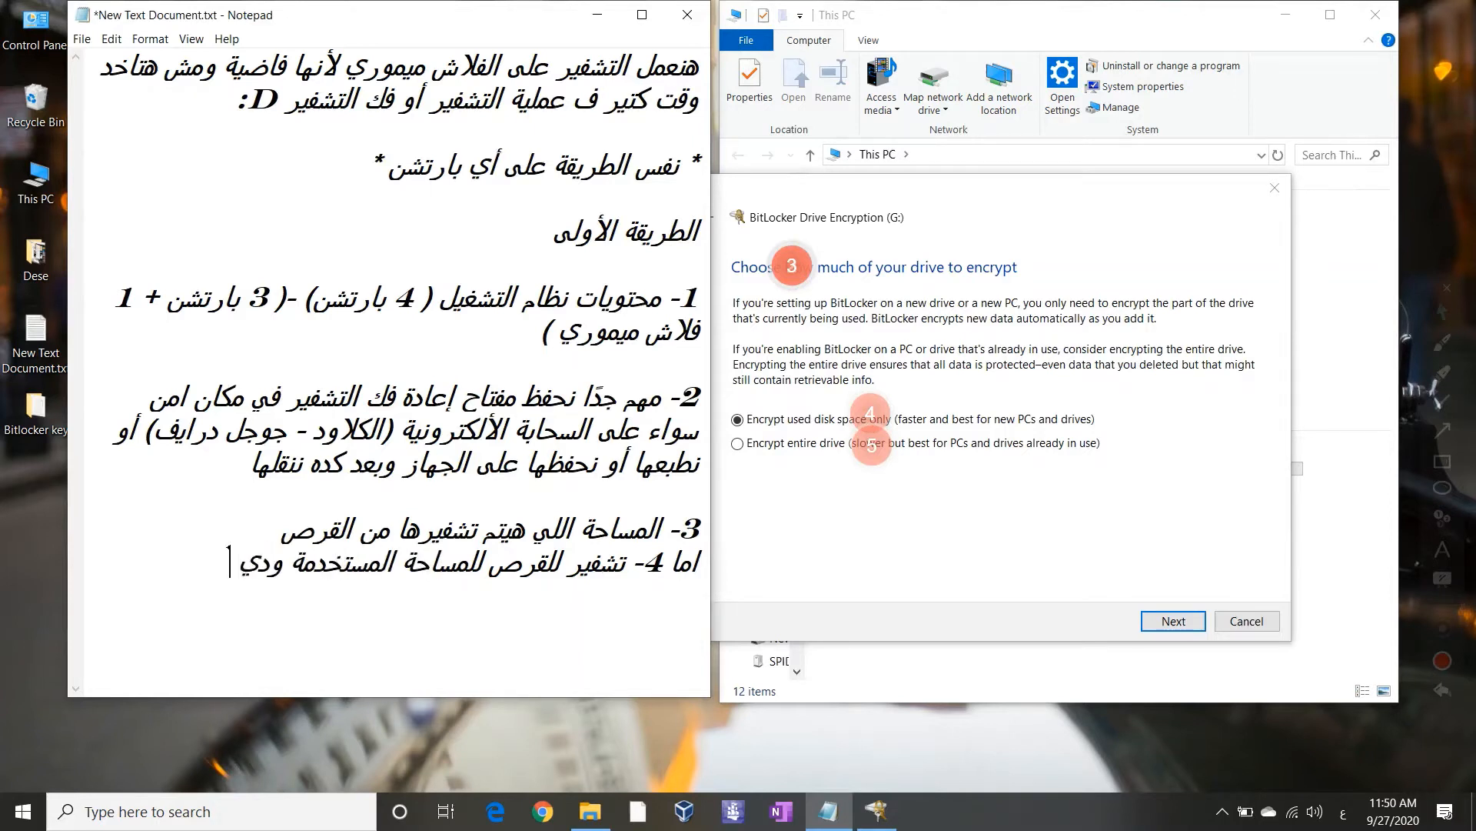
text( تفضل في حالة لو ال)
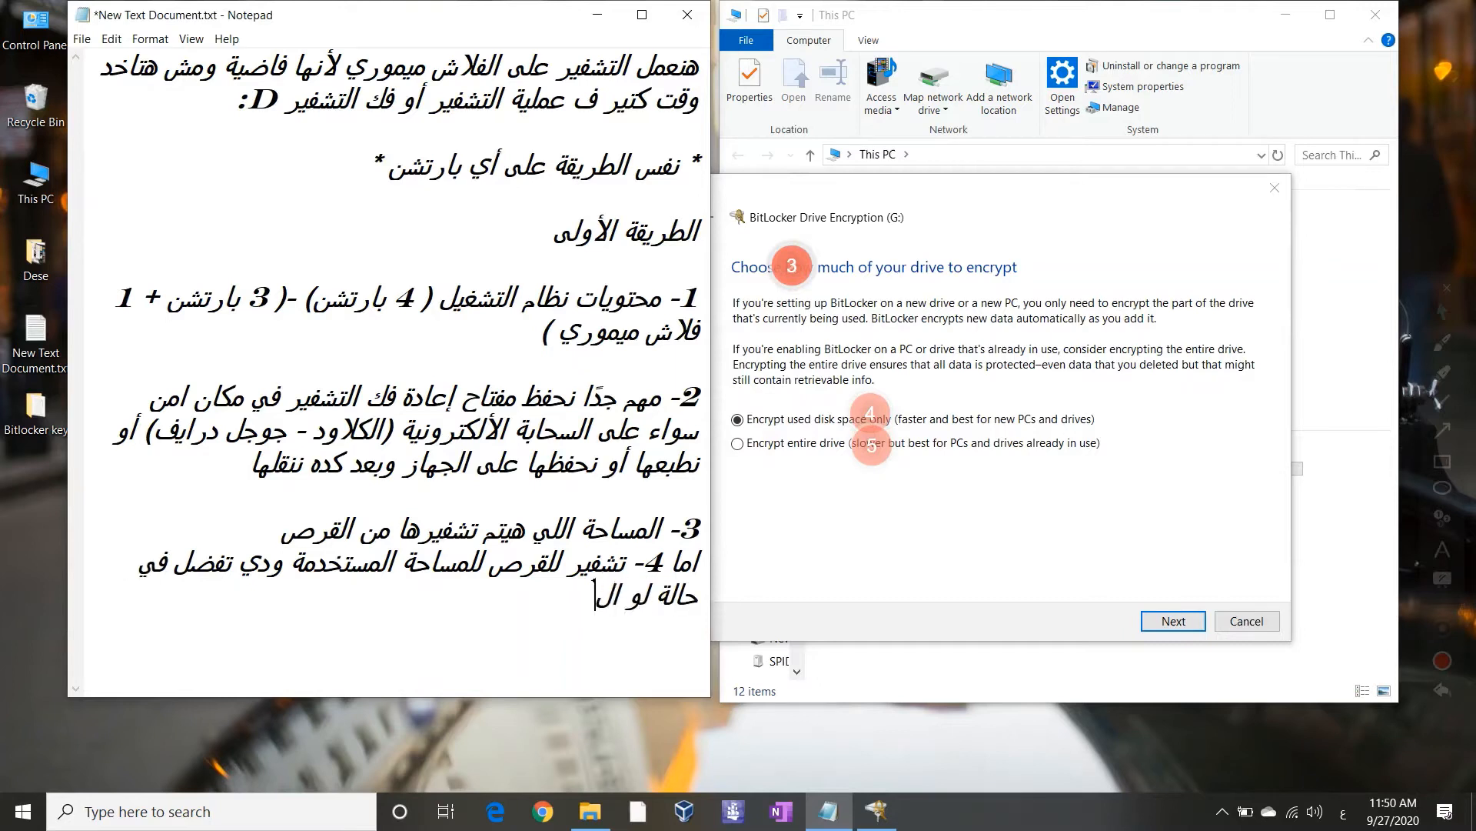
text(جهاز لسة ج)
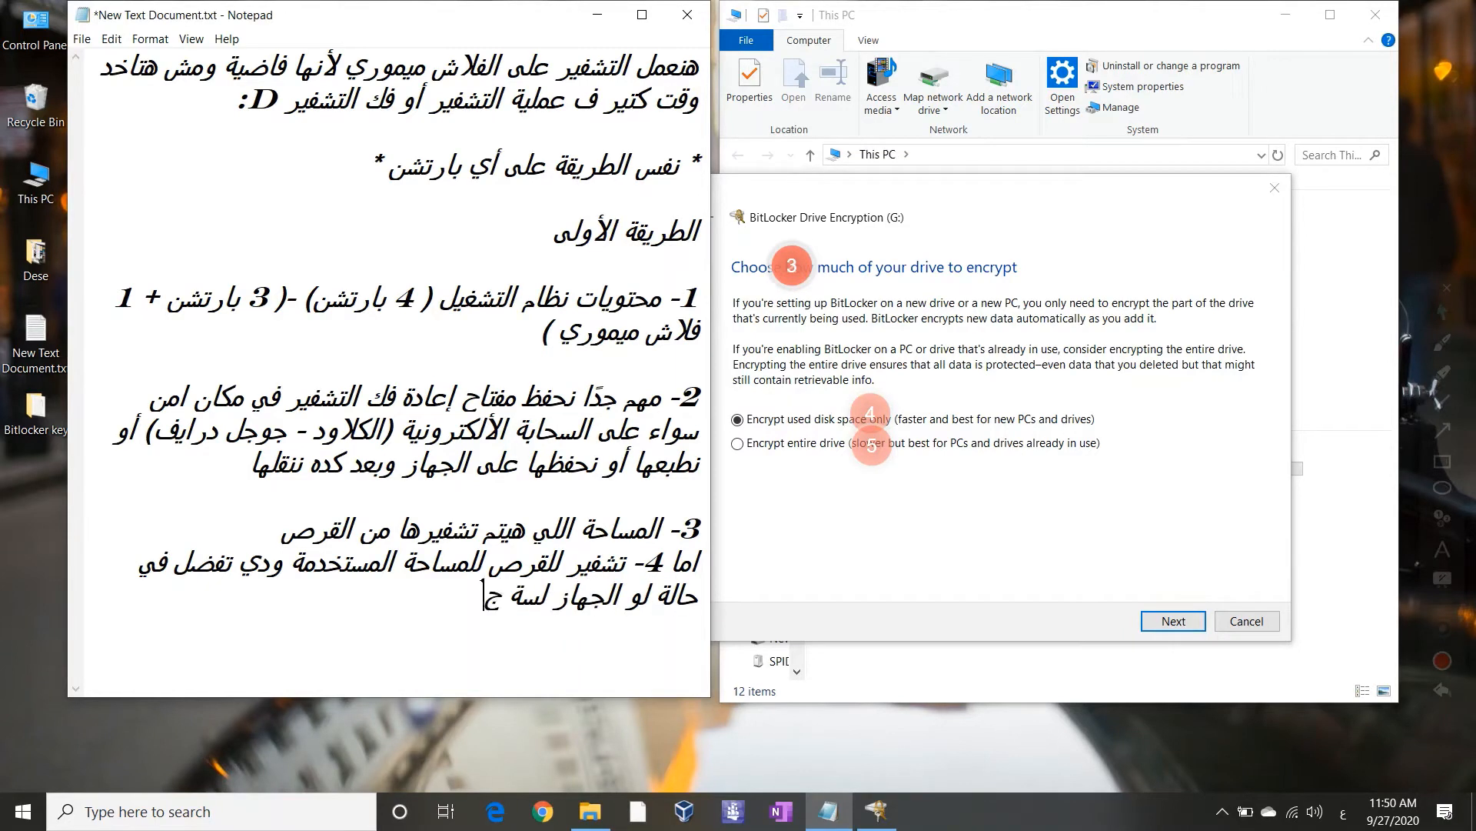
text(ديد طازة والبارت)
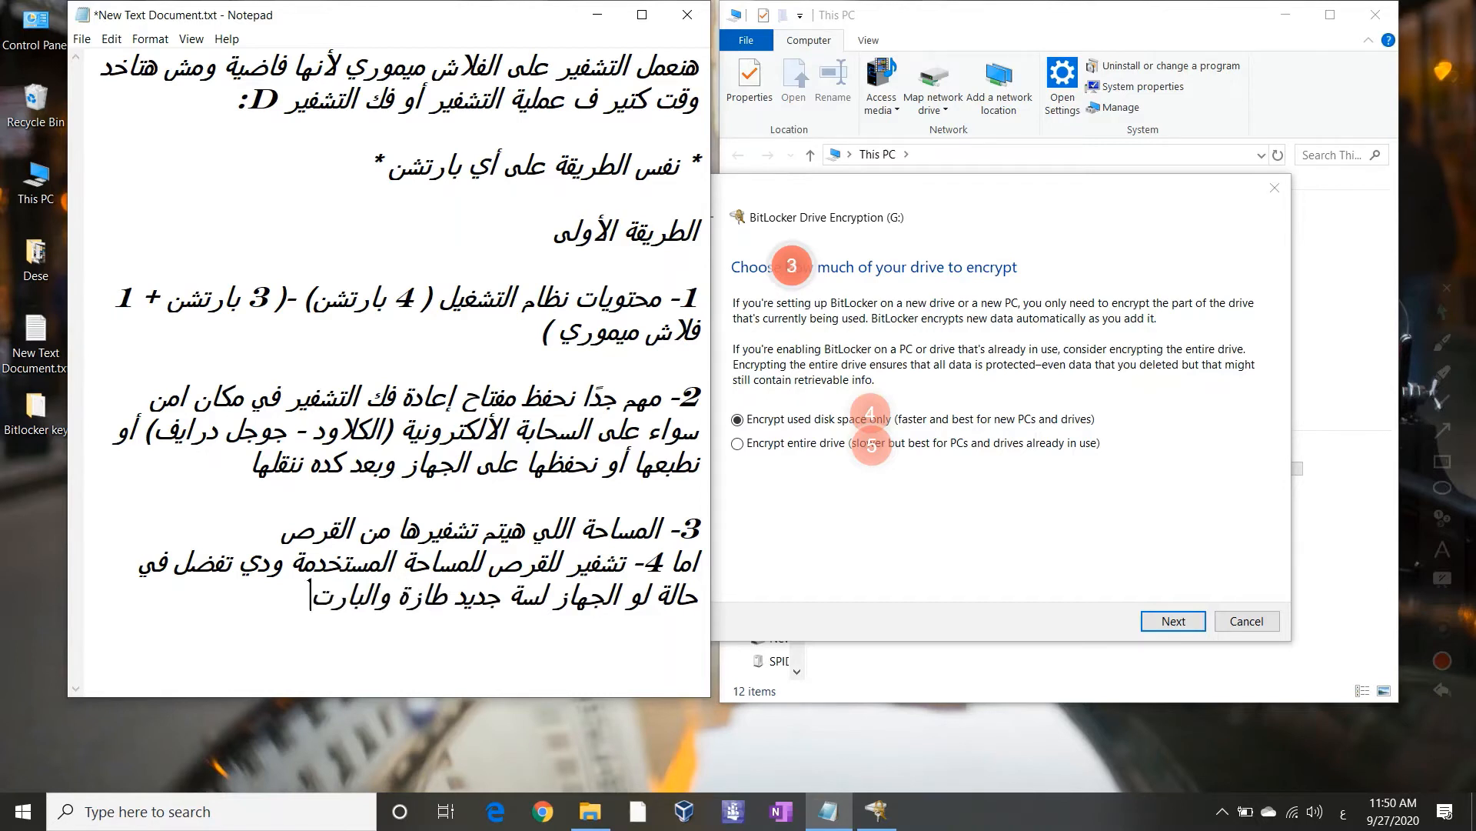
text(شن فاضي)
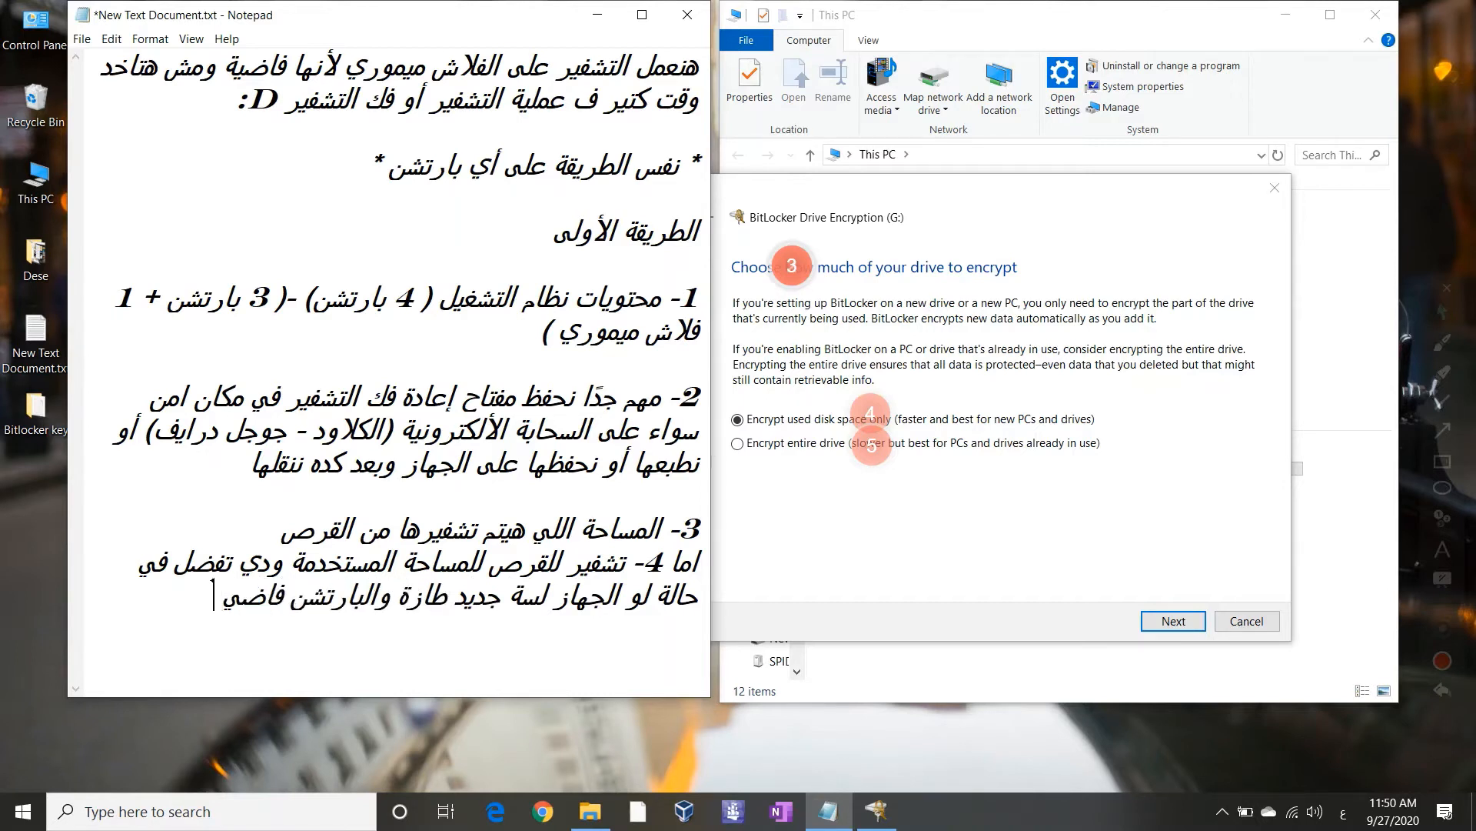
key(Return)
text(اما 5- في خا)
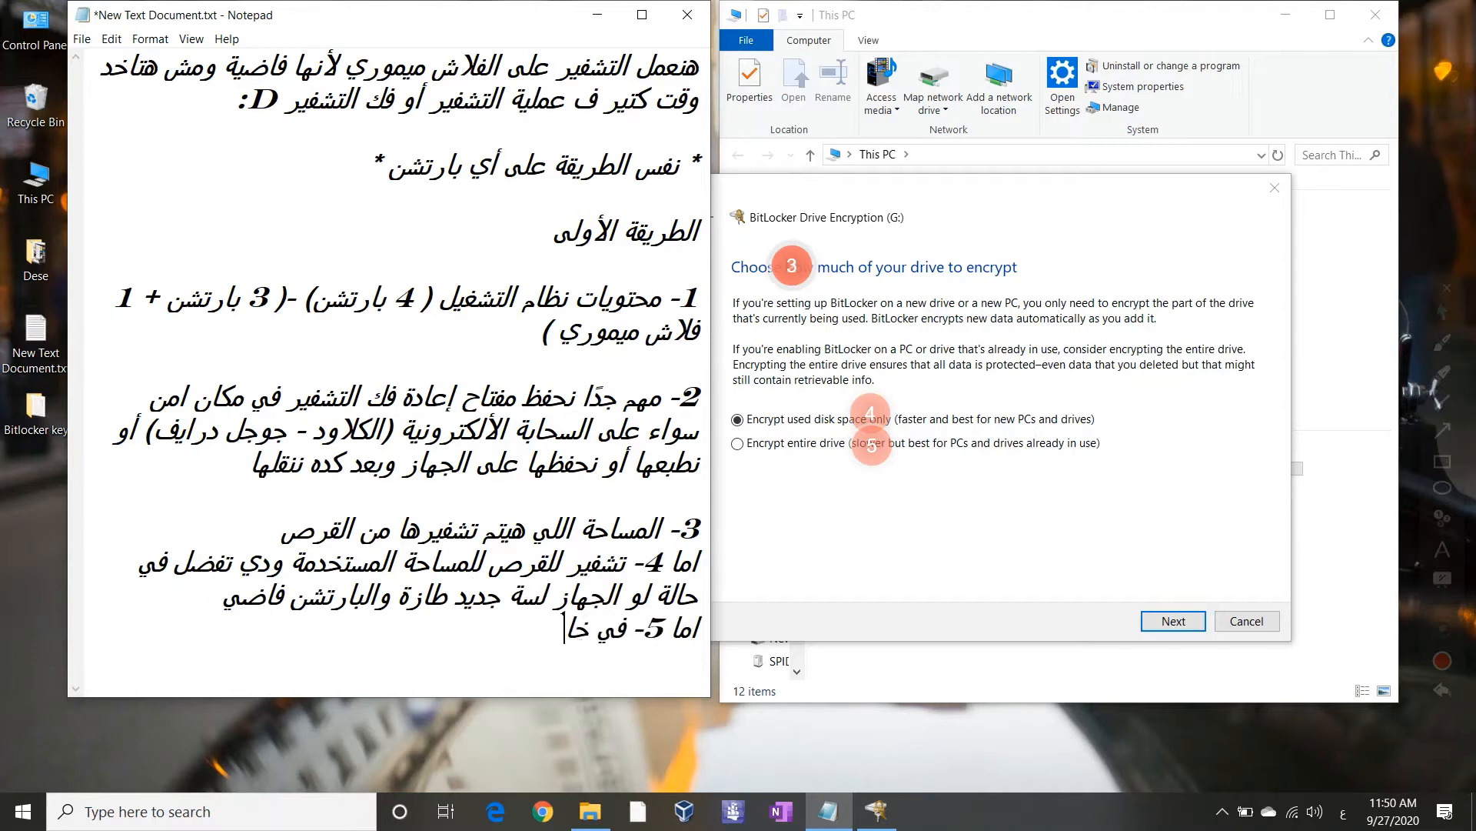
text(لى)
Continue with point 5 on long-used devices and note that added files get encrypted automatically
key(BackSpace)
key(BackSpace)
key(BackSpace)
key(BackSpace)
key(BackSpace)
text(حالة ان الجخ)
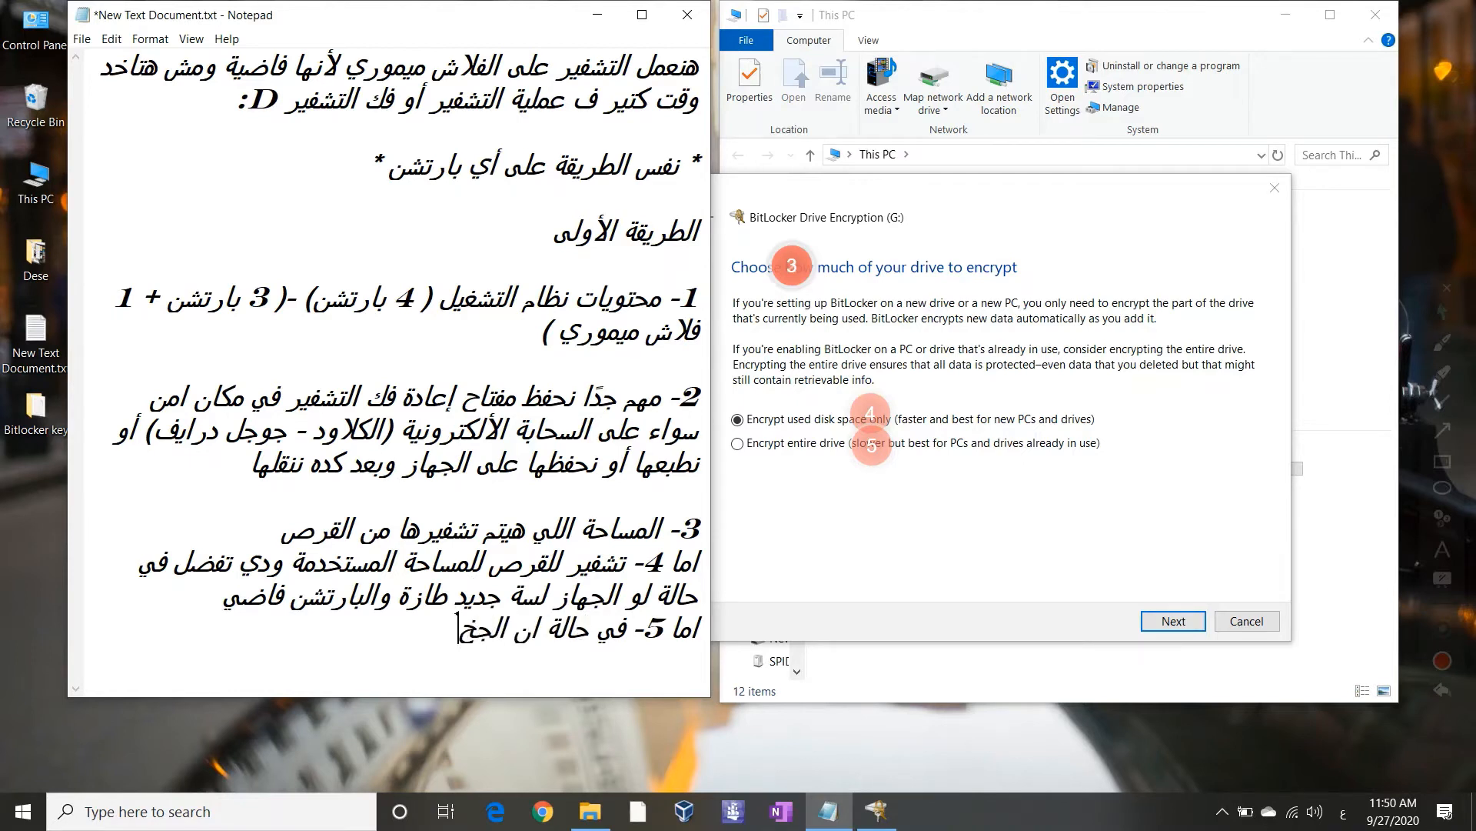
key(BackSpace)
text(هاز بقاله م)
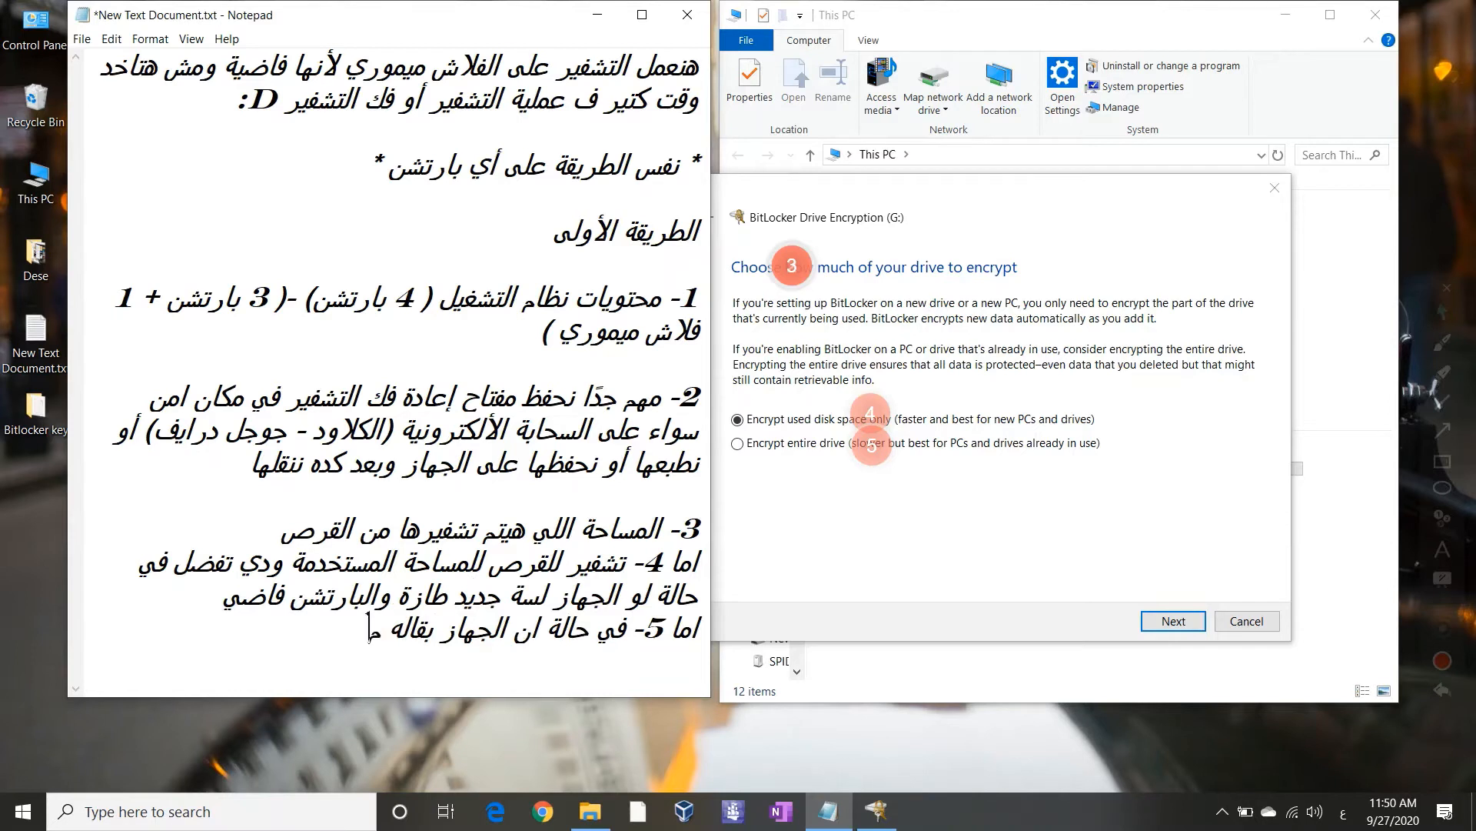
text(دة معاك)
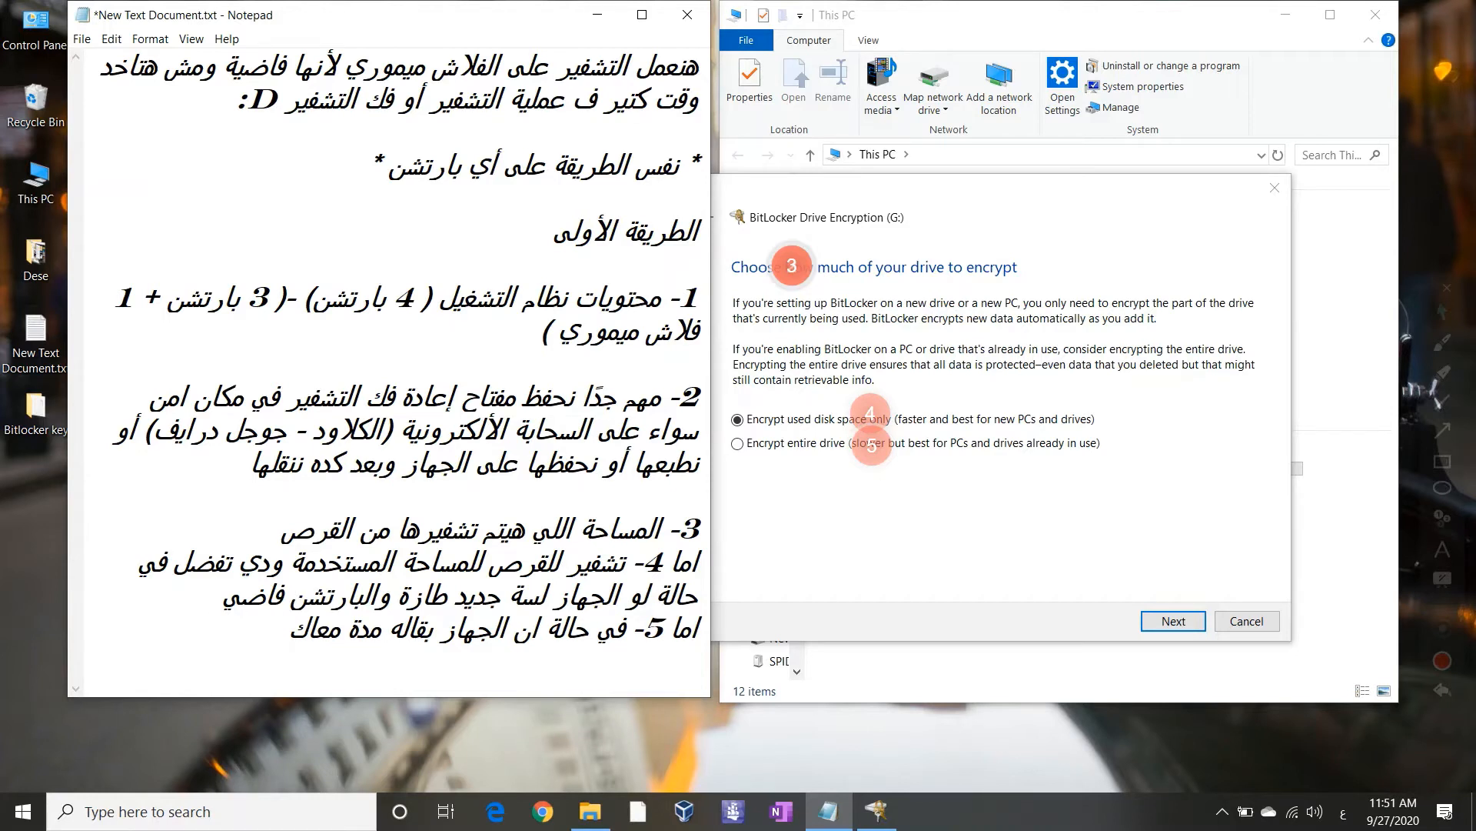
text(في)
key(BackSpace)
key(BackSpace)
key(BackSpace)
text(، هنا برشه أي م)
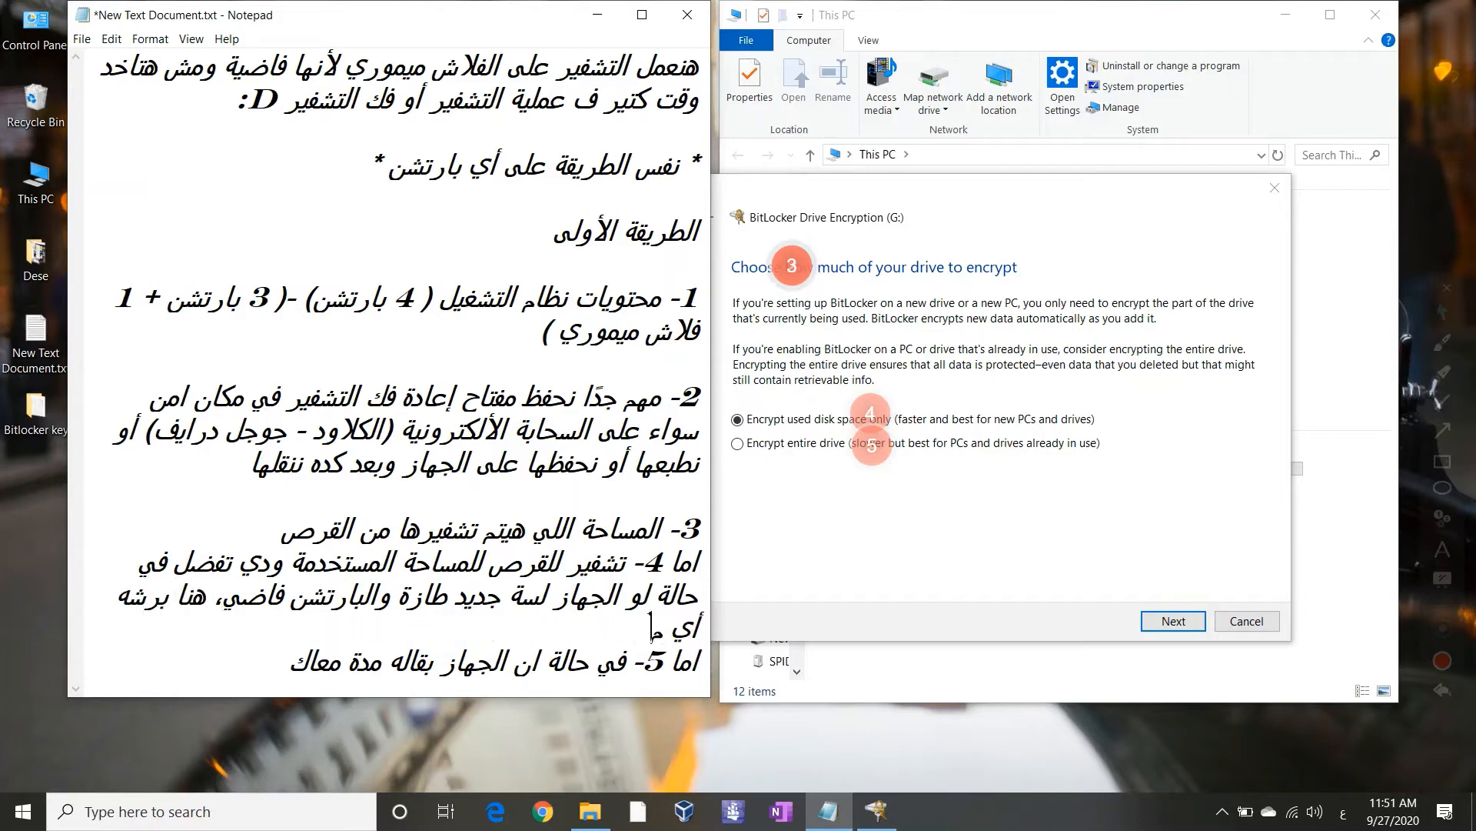
text(لفات هتضفها)
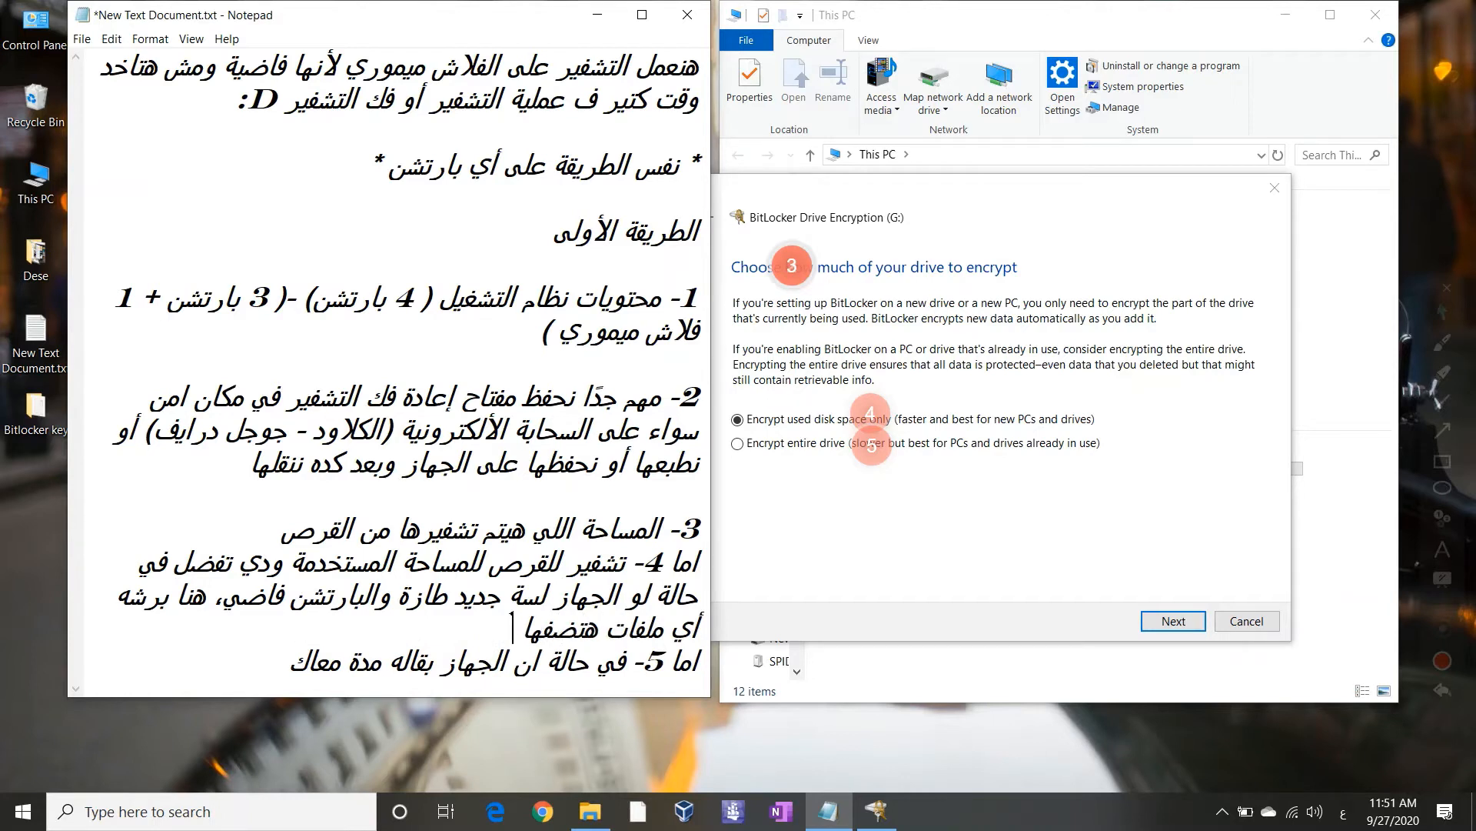
text( هيتم تشفيرها بشكل )
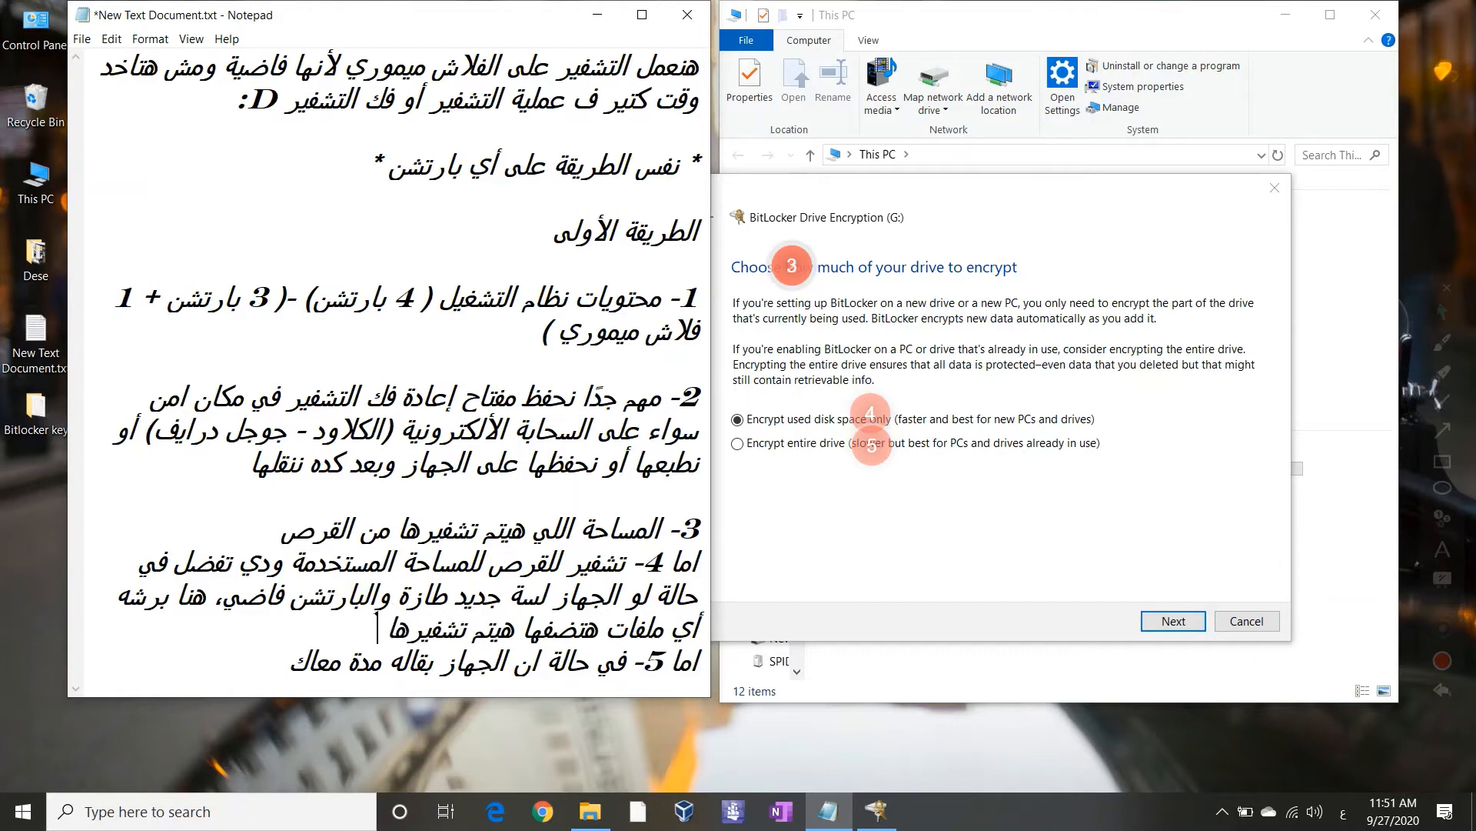
text(تلقائي)
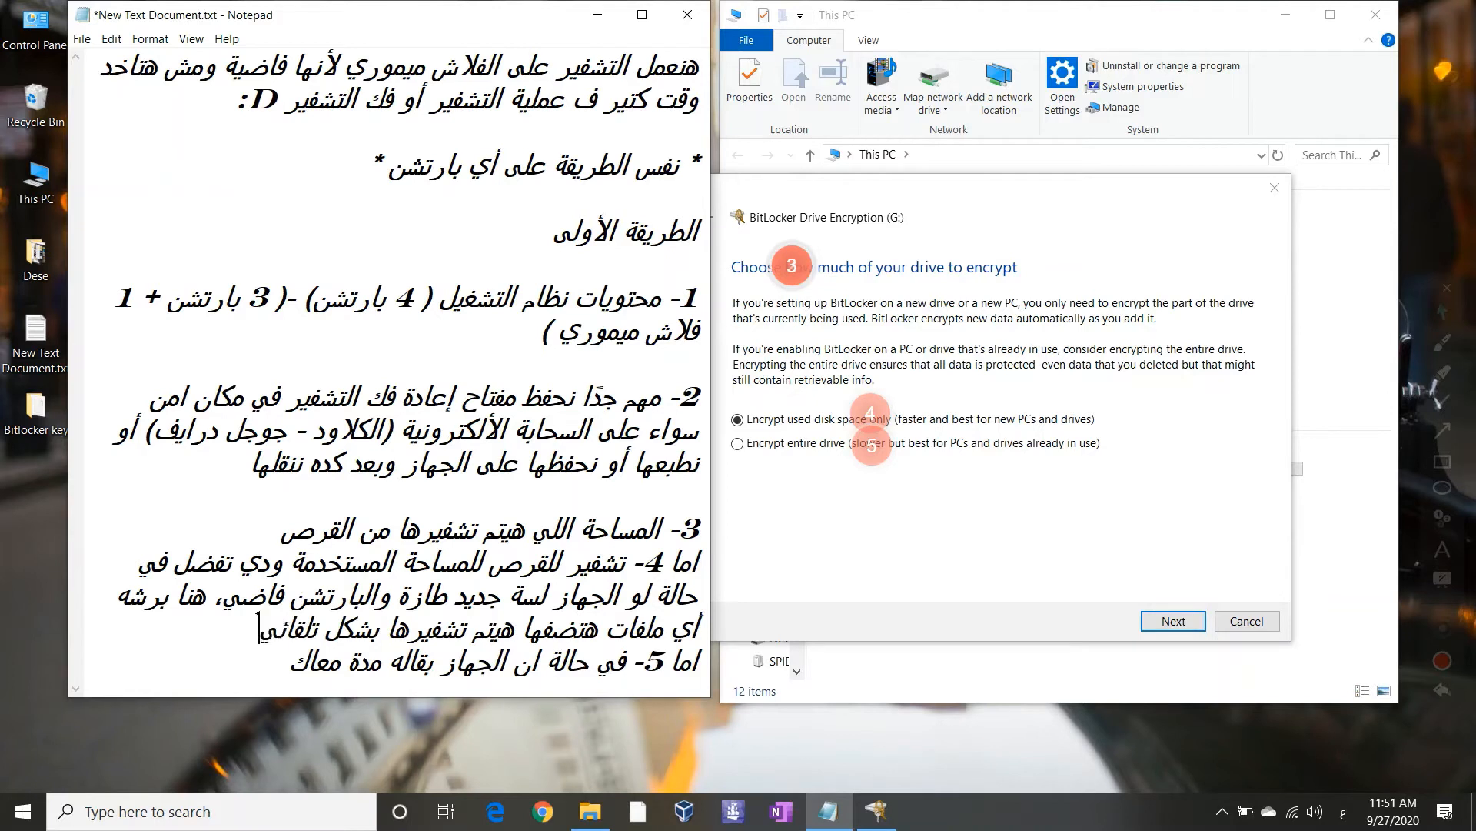
Correct the typo to 'ضفها للقرص المشفر', end with a period, and add a '-----' divider line
click(169, 610)
key(BackSpace)
text(ضفها ل)
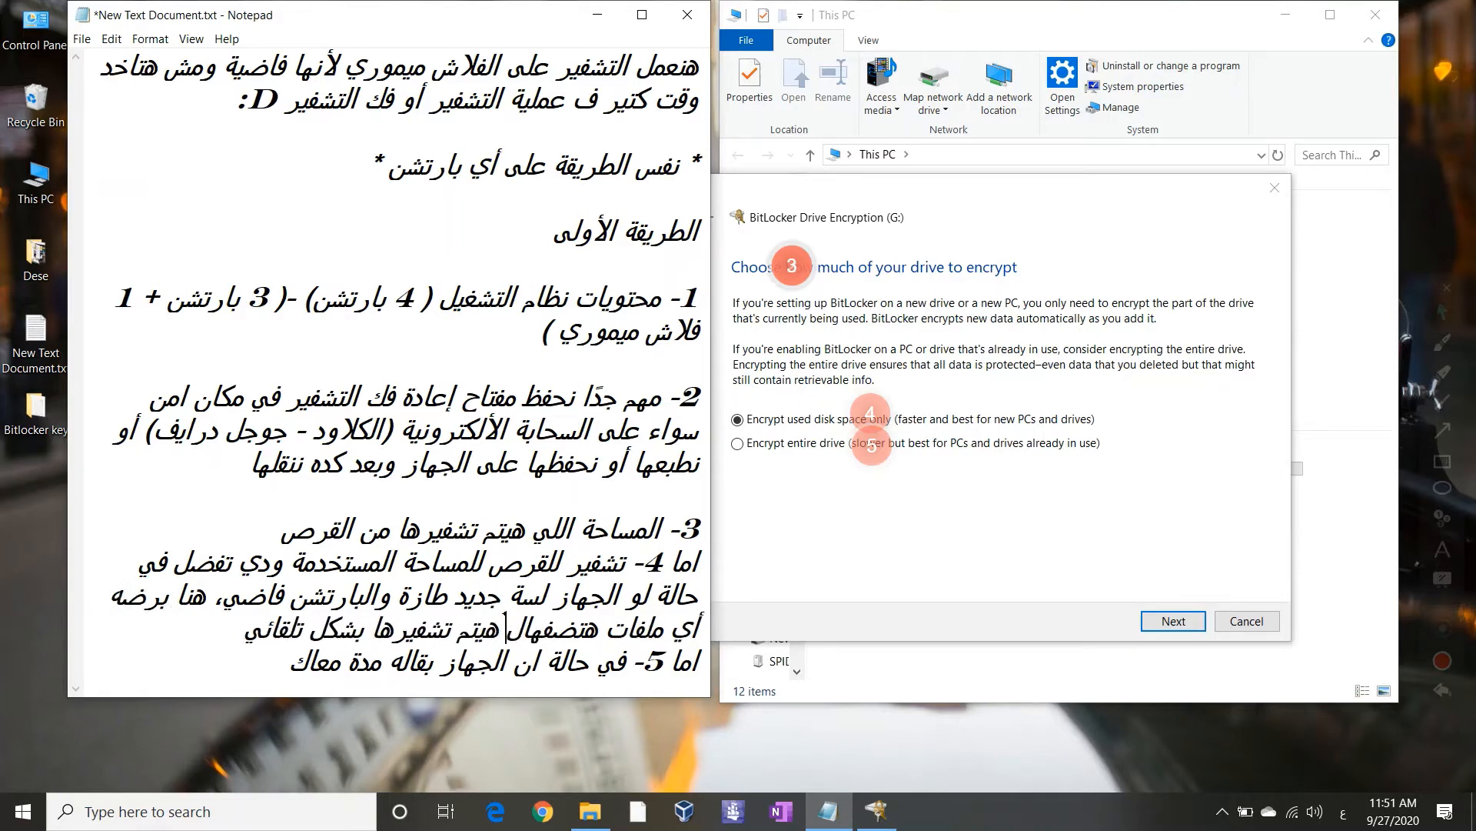
text(لق)
text(رص المش)
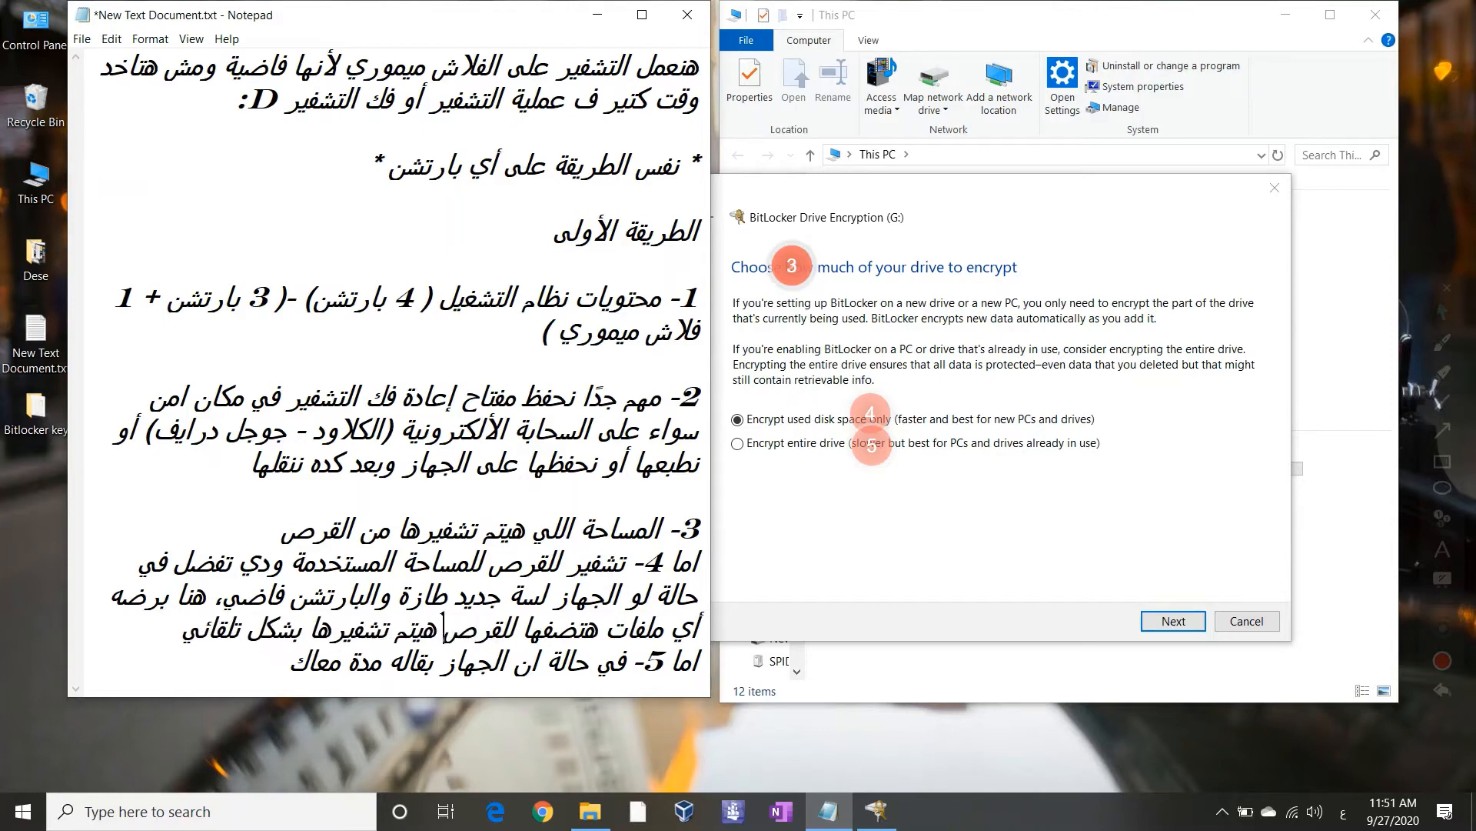
text(فر)
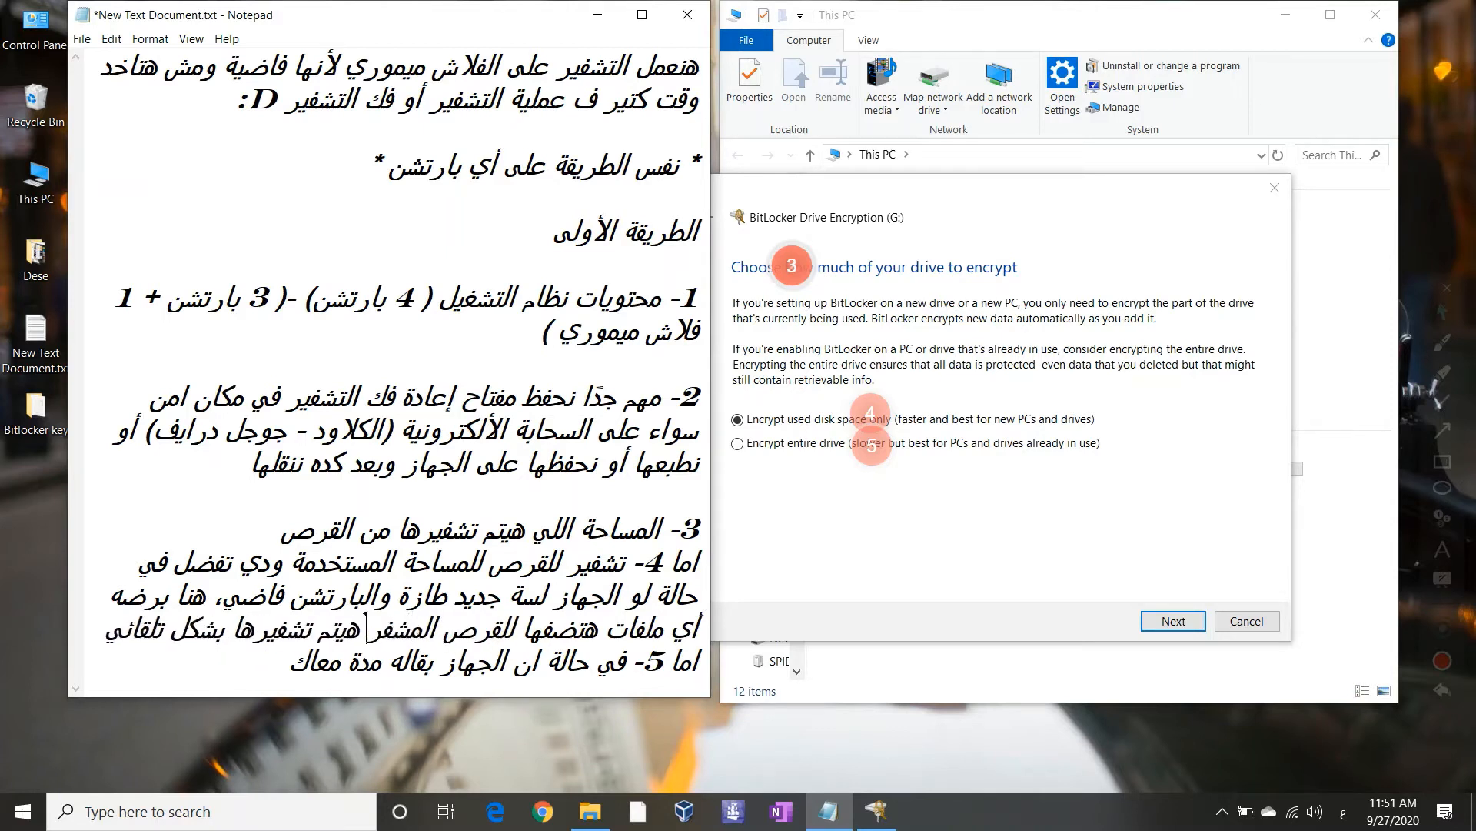
key(End)
text(.)
key(Return)
text(-----)
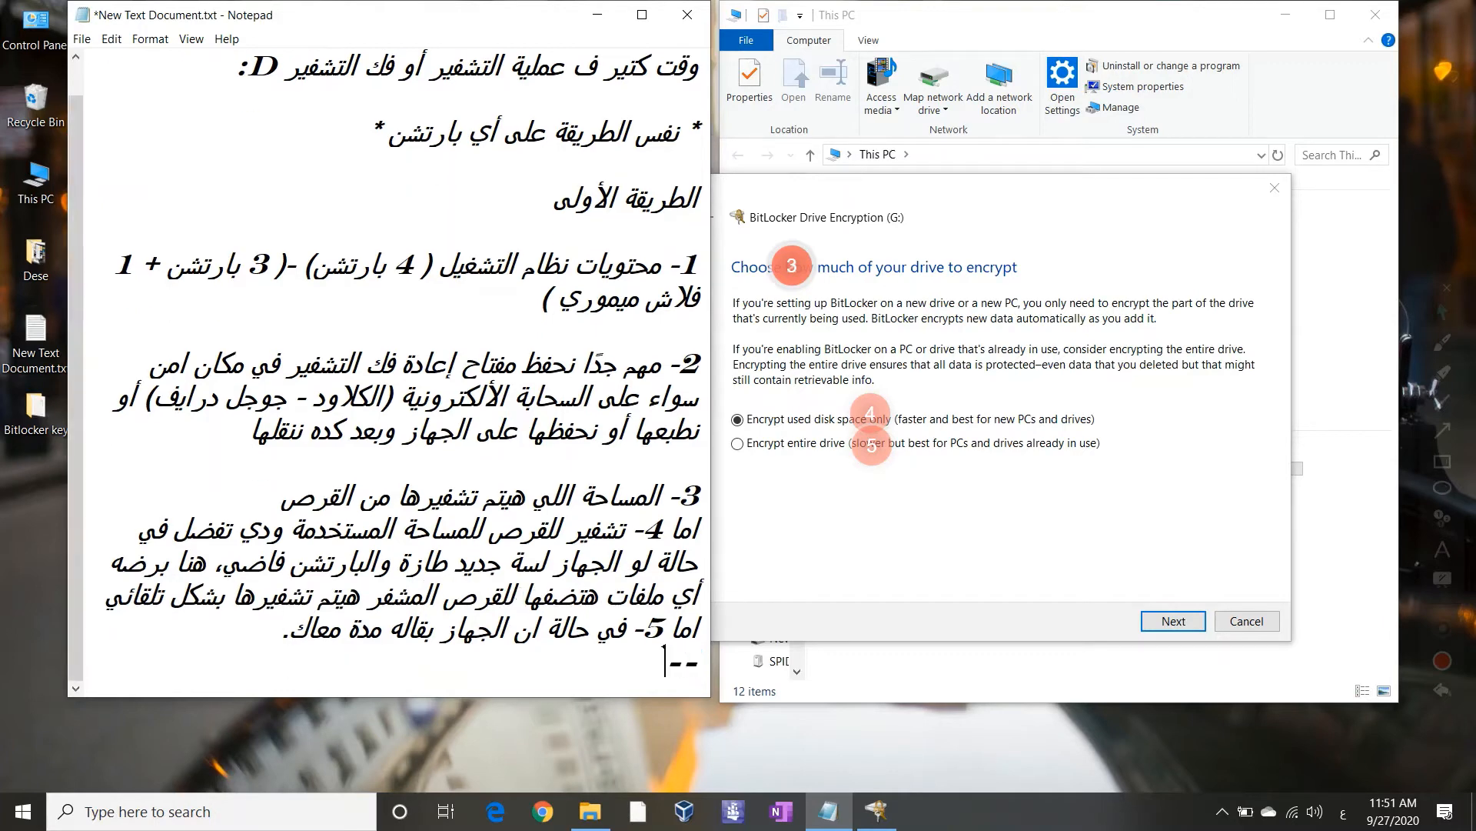
key(Return)
key(ctrl+plus)
key(ctrl+minus)
key(ctrl+minus)
key(ctrl+minus)
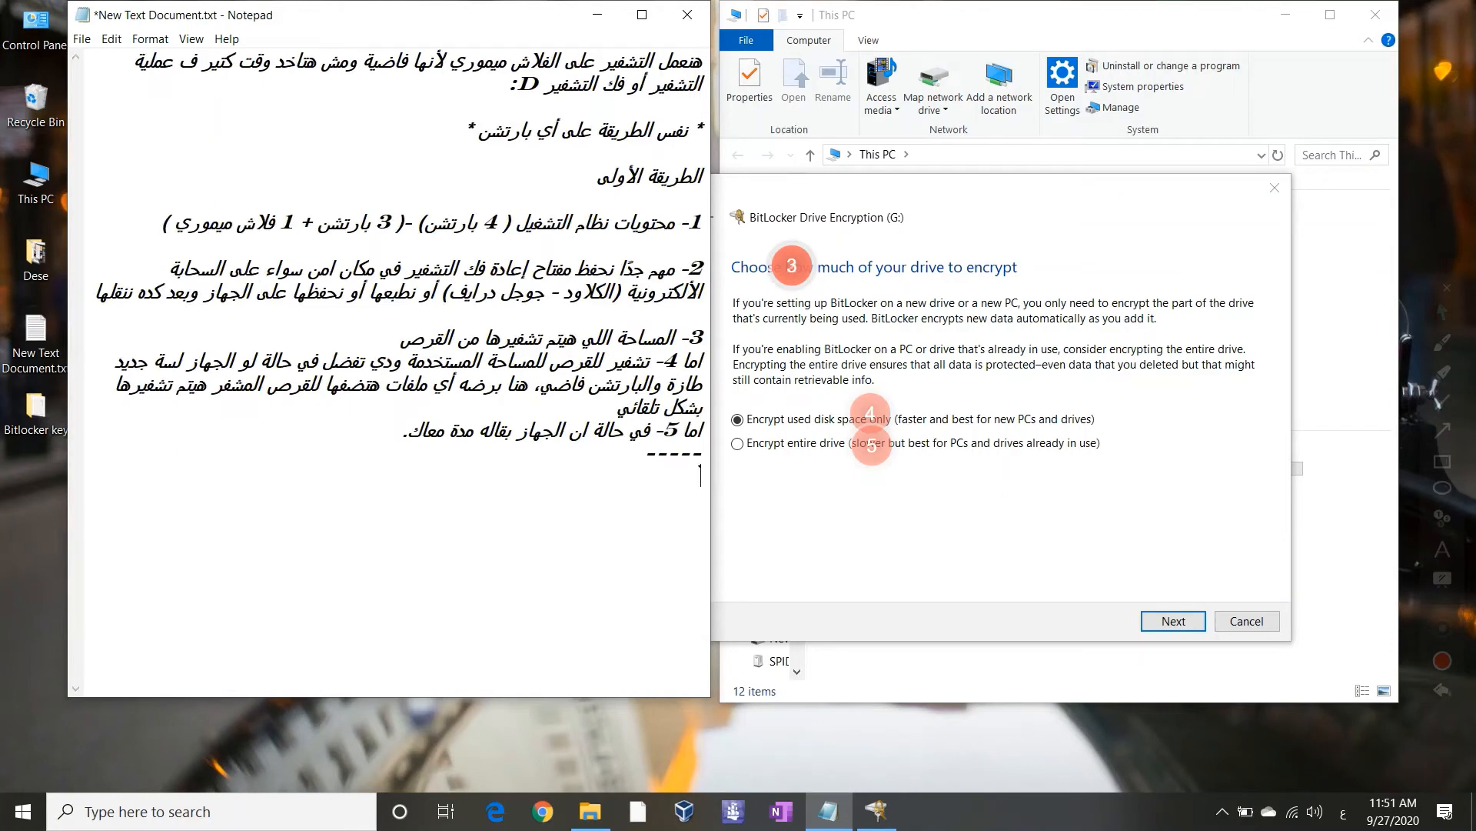
Keep 'Encrypt used disk space only' for drive G: and advance to the encryption-mode choice
click(1442, 692)
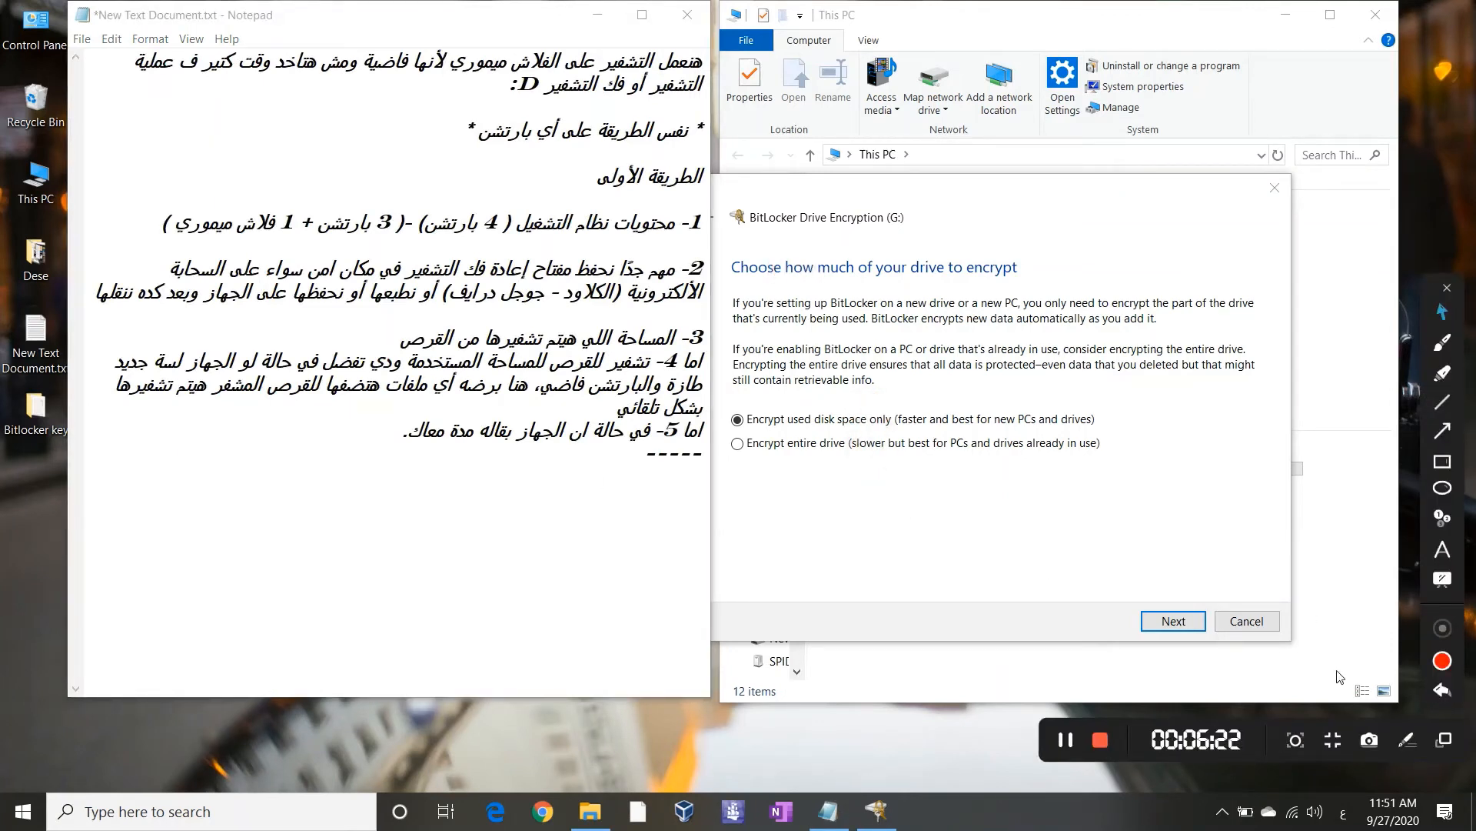
click(984, 429)
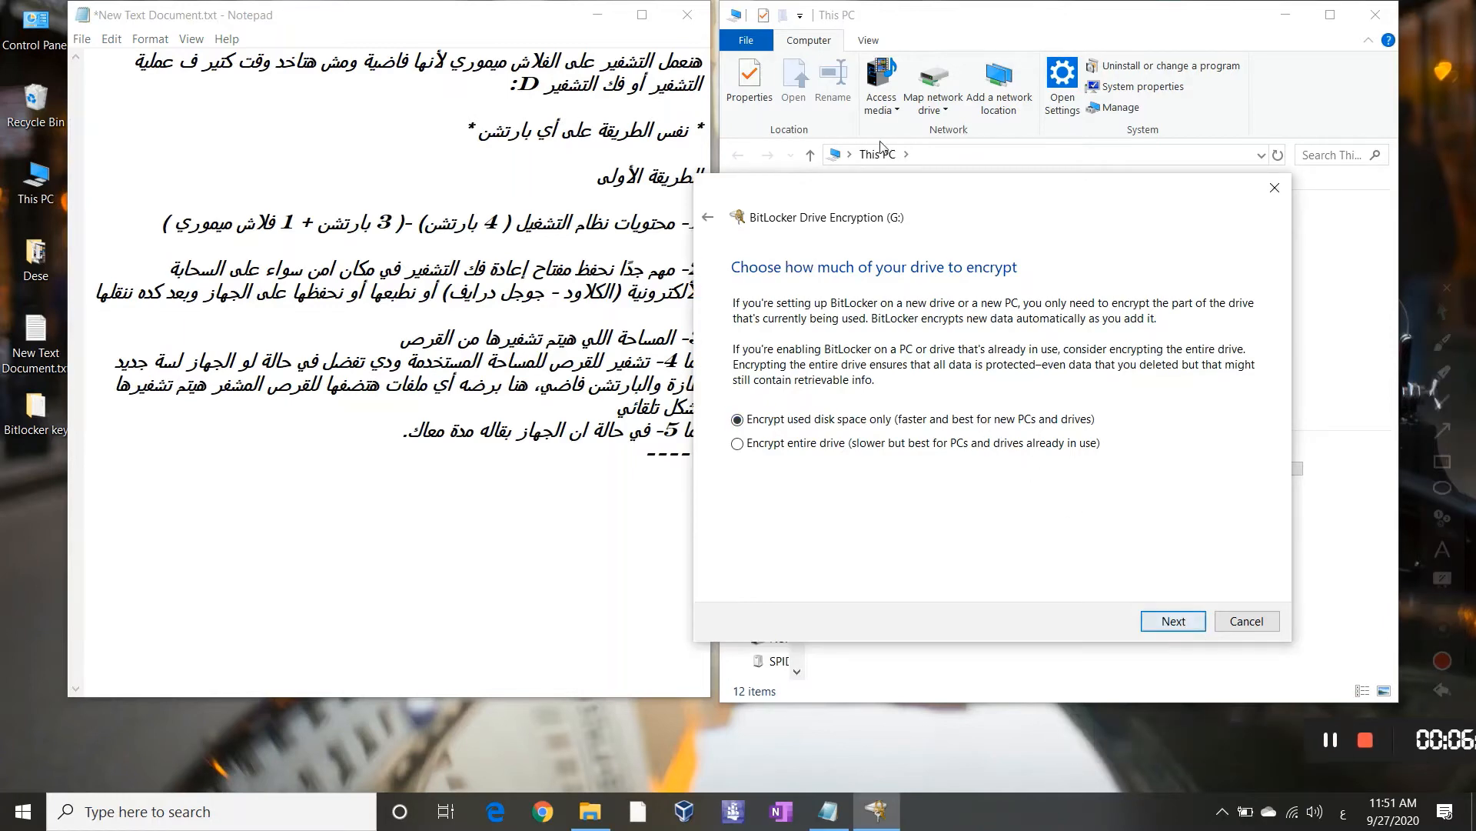
drag(914, 198, 472, 85)
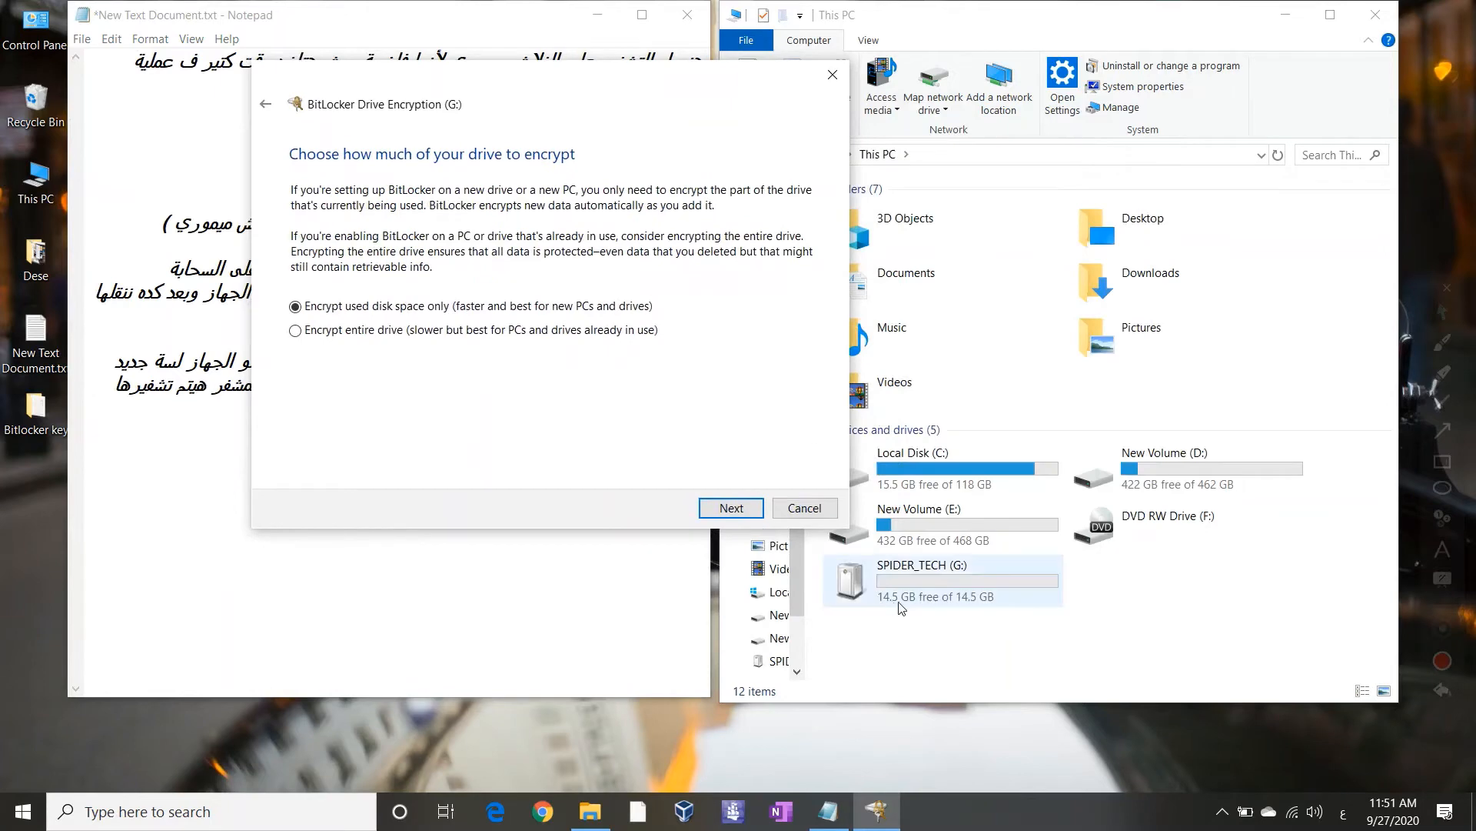
click(746, 508)
drag(531, 86, 1032, 221)
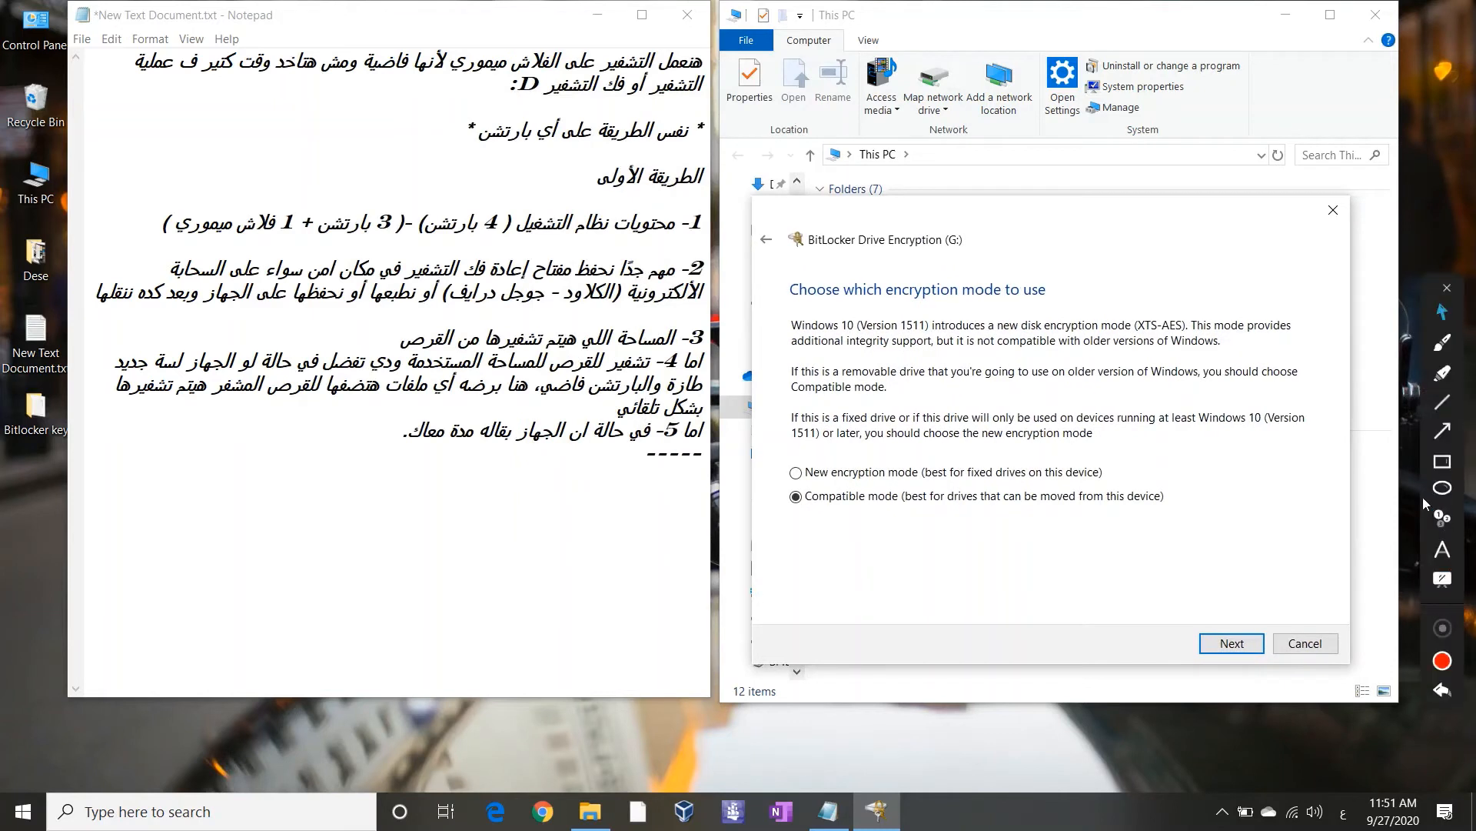
click(1443, 518)
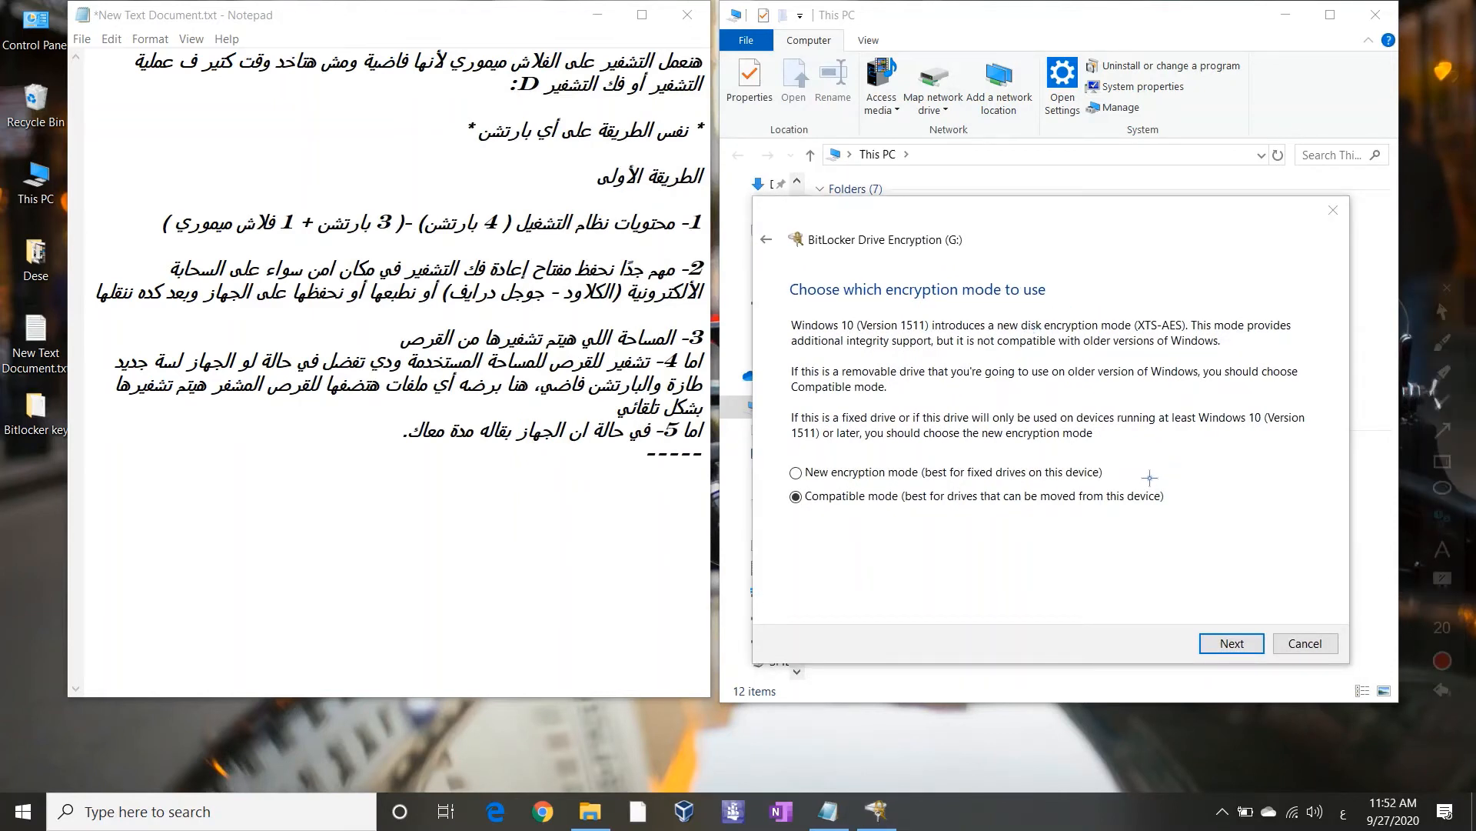
Write the Arabic note on the first option: used when unlocking on Windows 10 or older systems like Windows 7
click(1149, 478)
click(1176, 502)
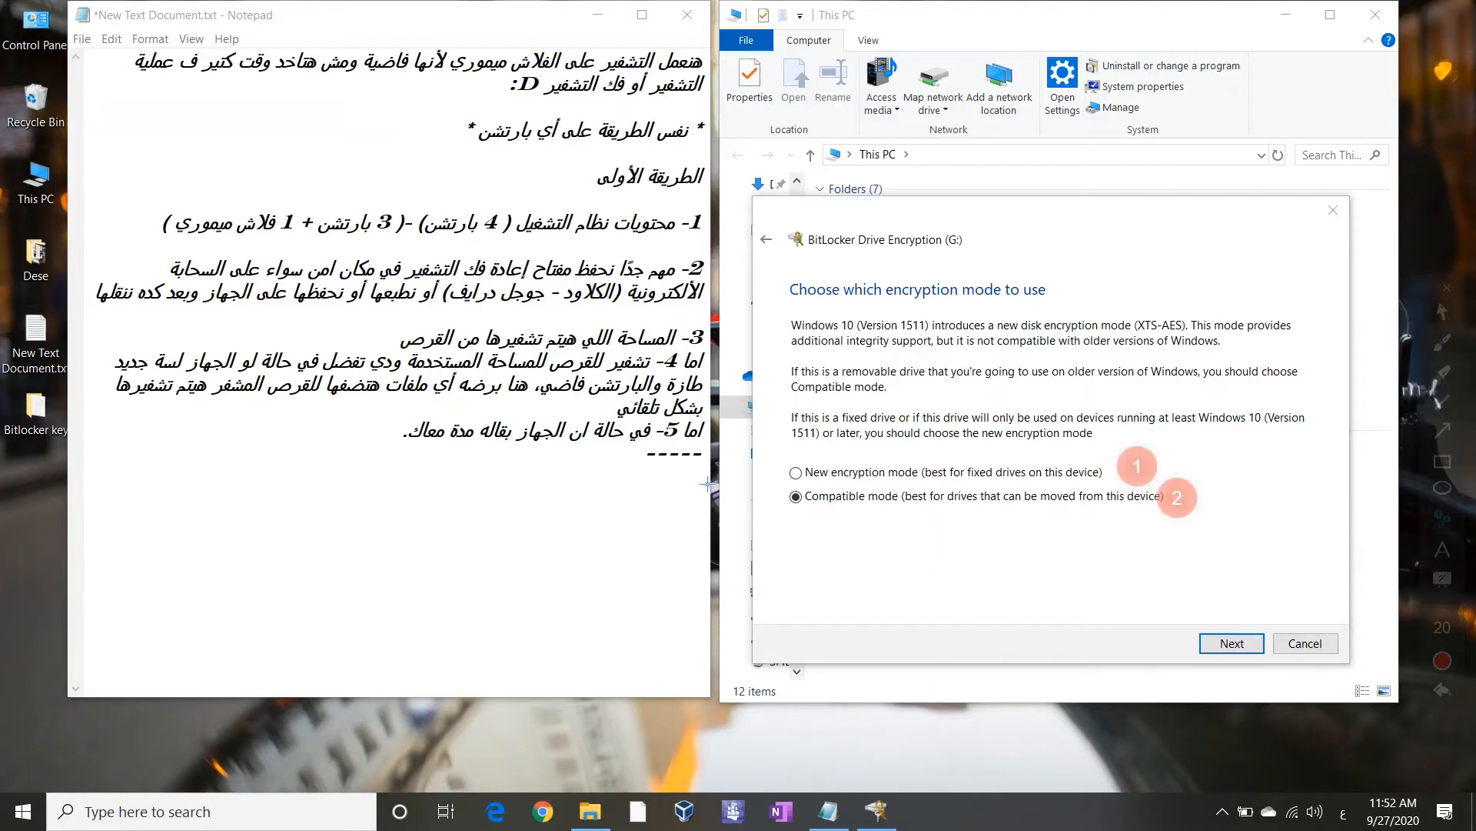
click(1444, 314)
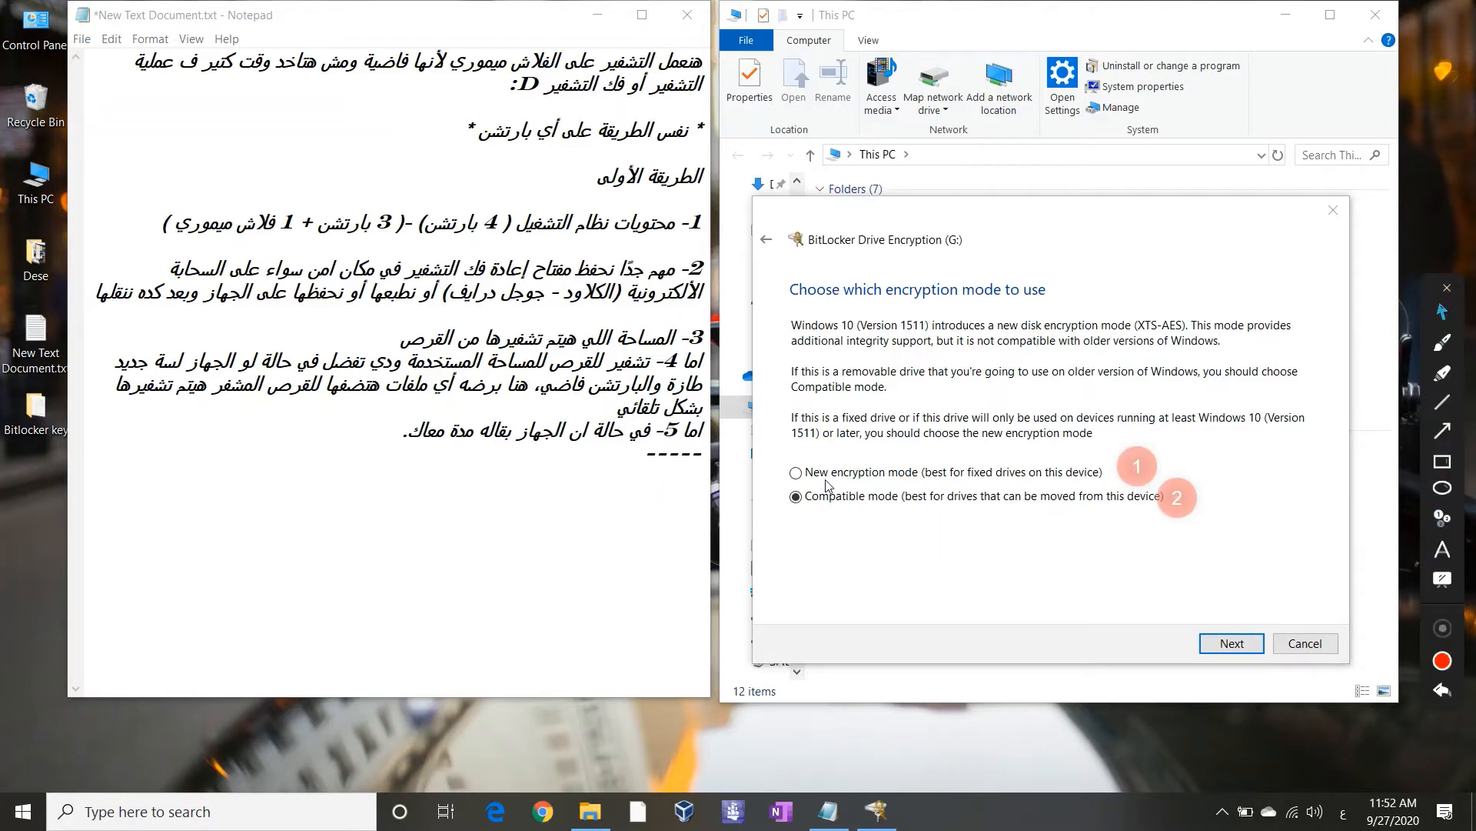
click(611, 533)
text(بالنسب)
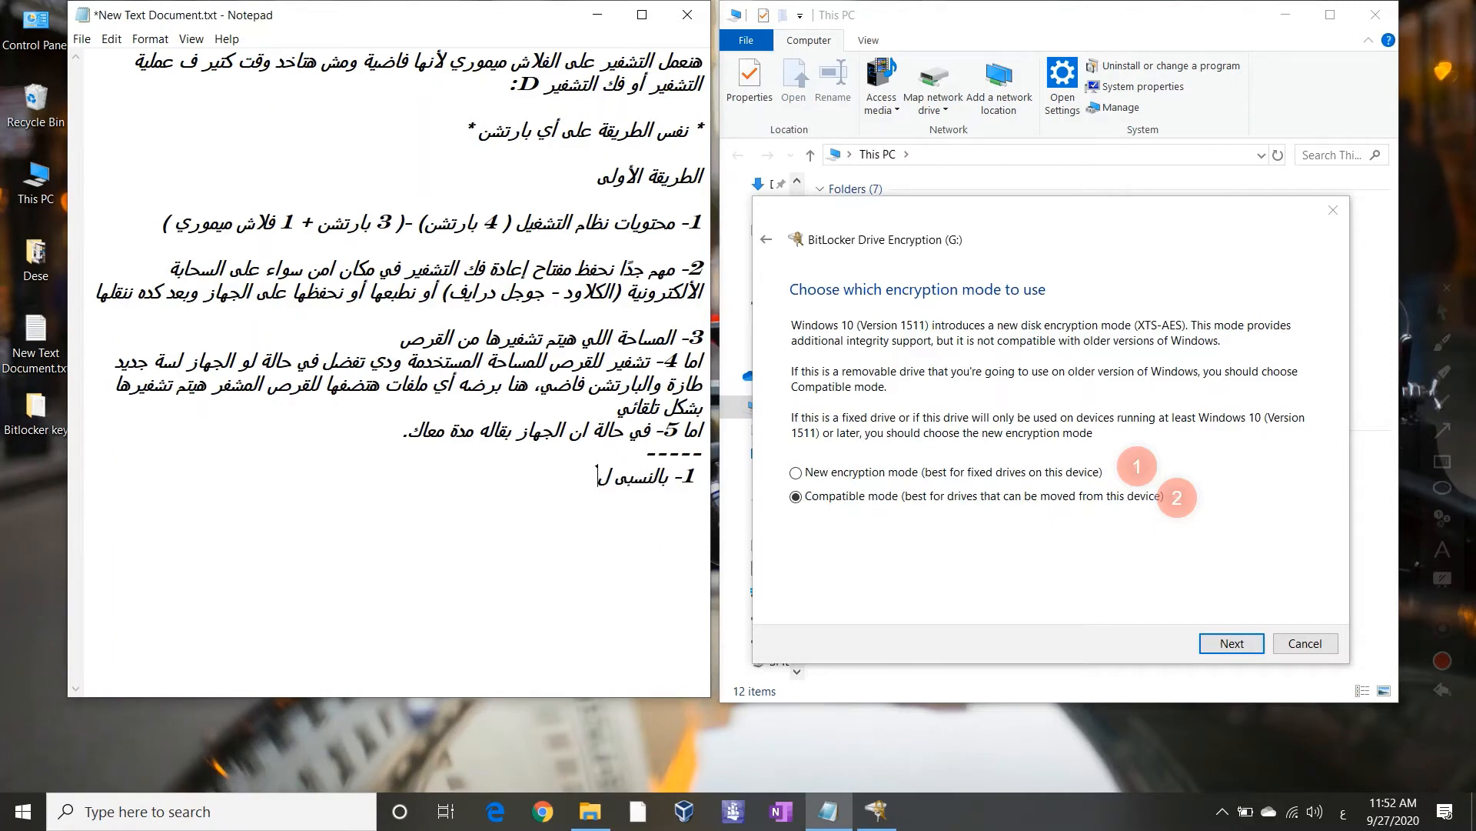
text(ة للا)
text(ختيار الأ)
text(ول يعني)
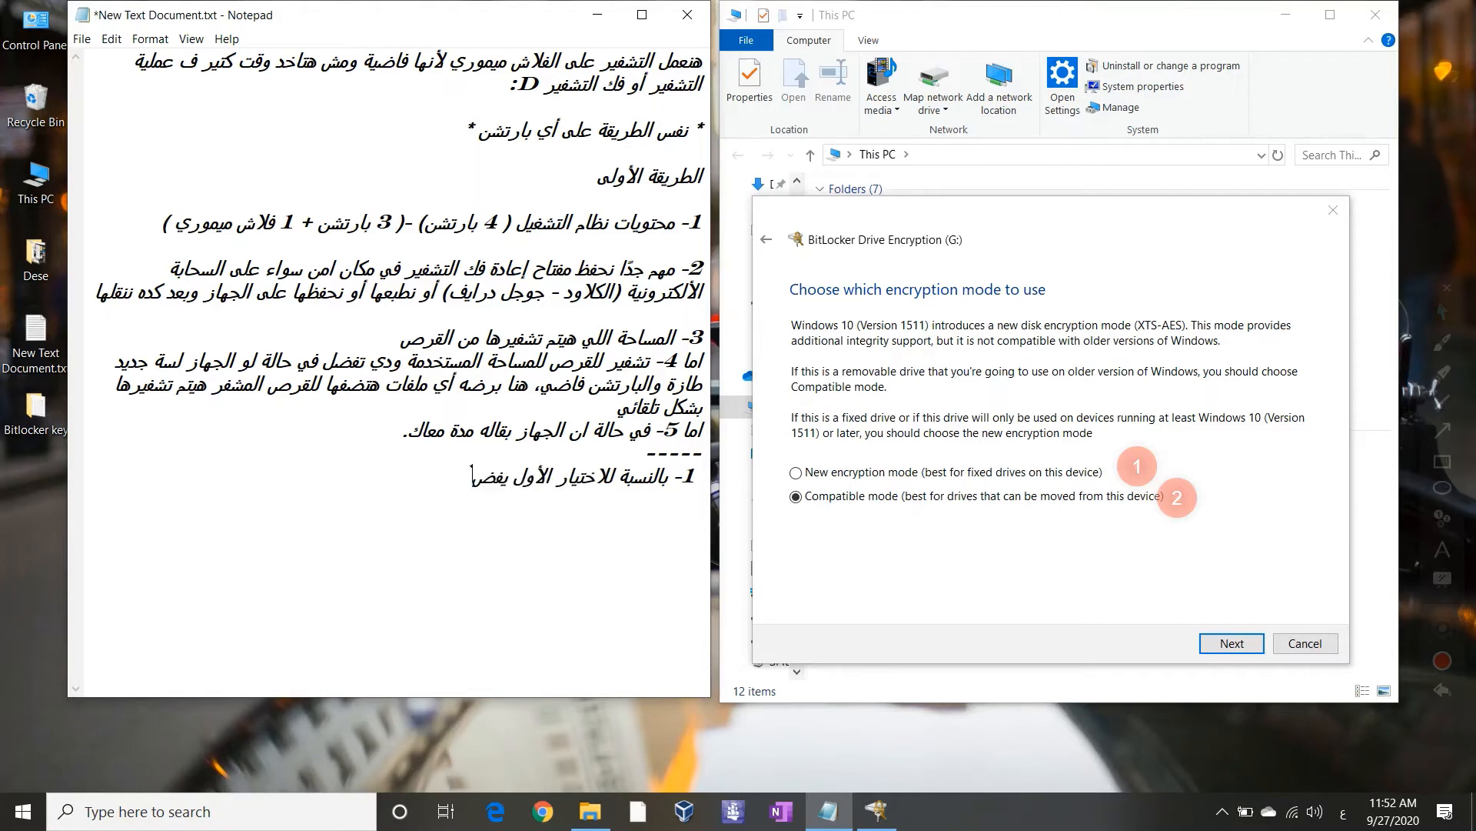
key(BackSpace)
key(BackSpace)
key(BackSpace)
key(BackSpace)
text(بيستخدم لو أنت هتا)
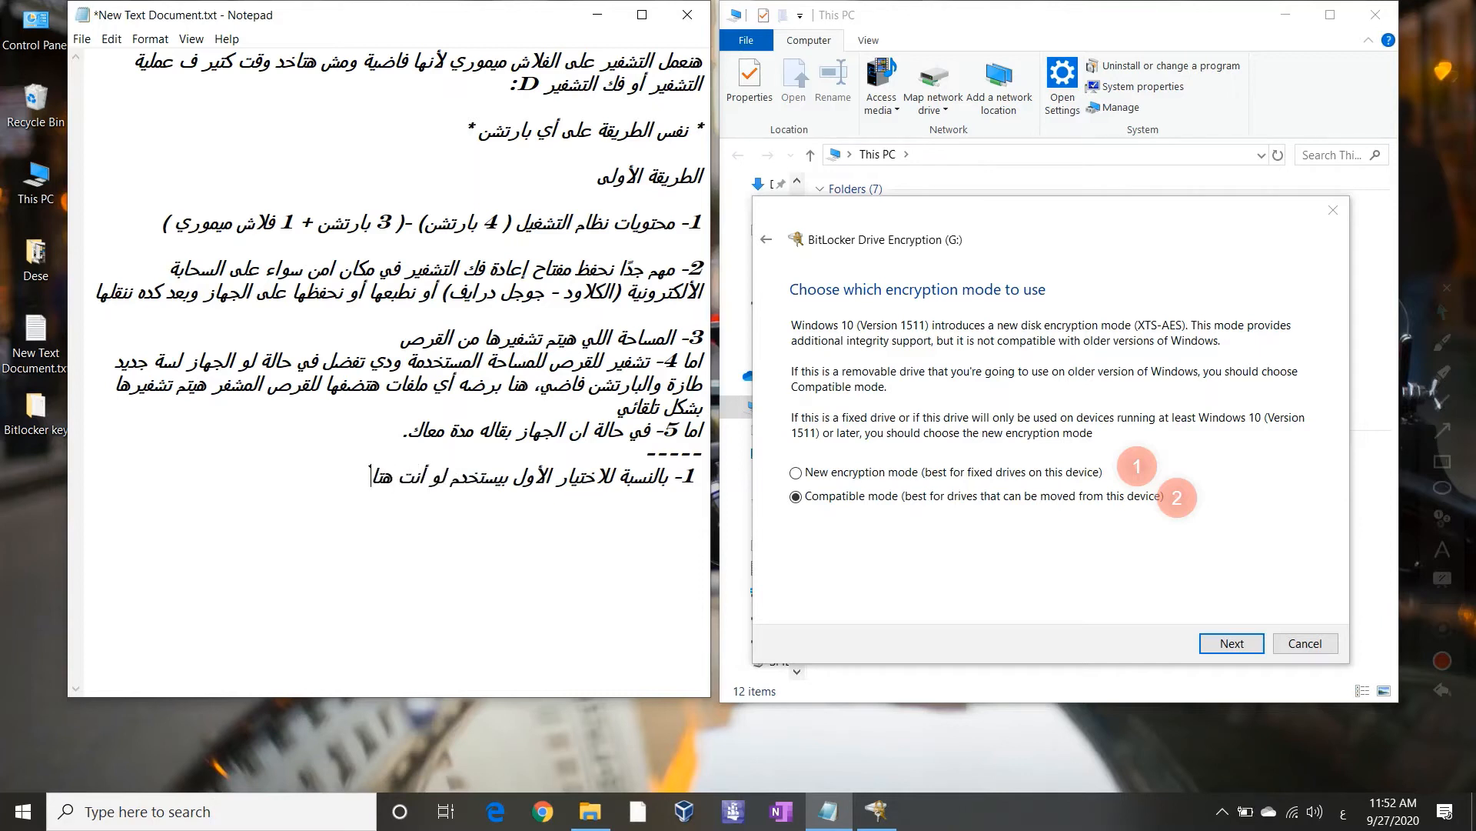
text(خد الفلاش ميموري أو ا)
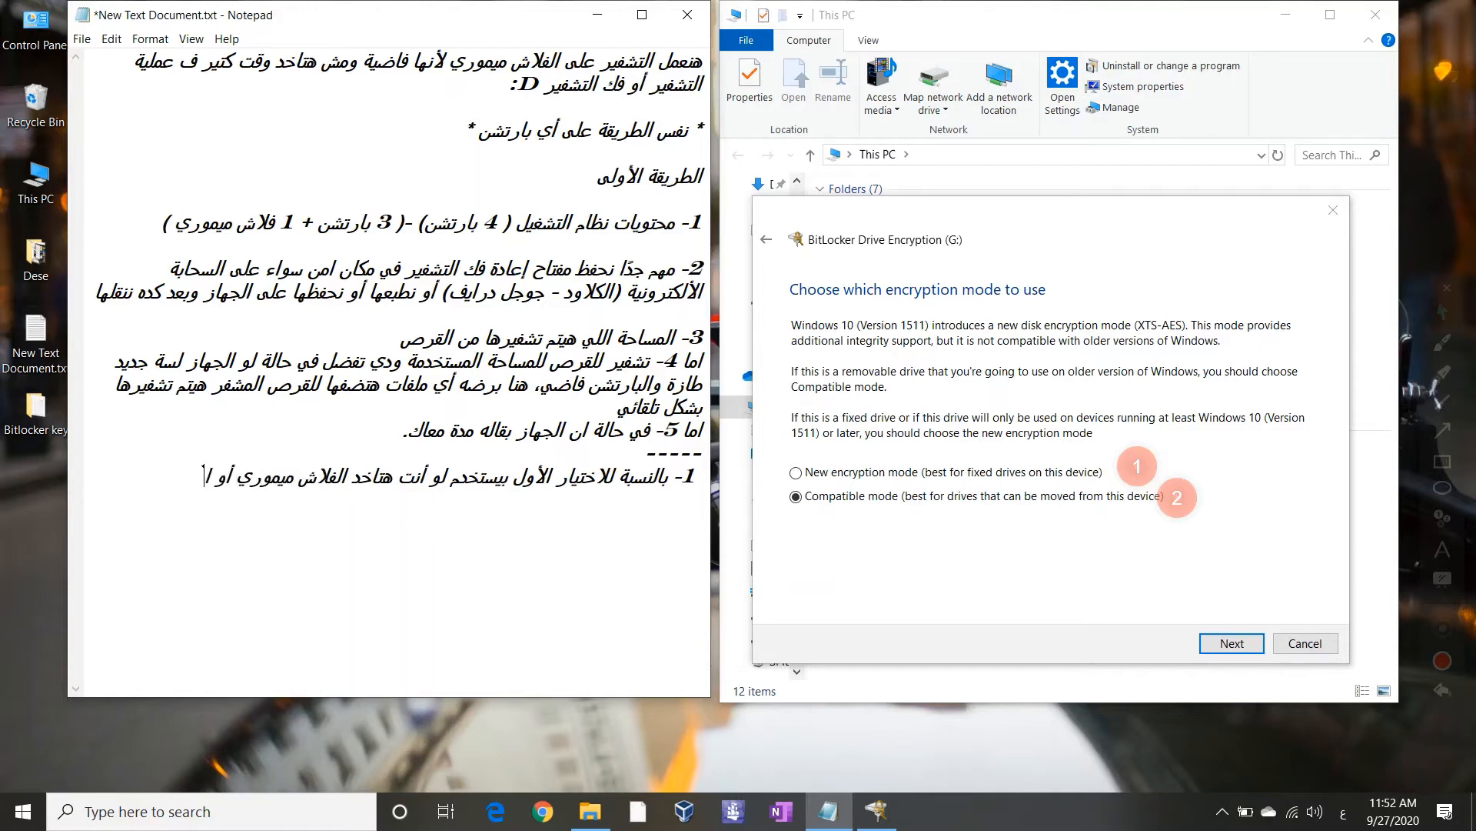
text(لجهاز ده وتفك شفيره على )
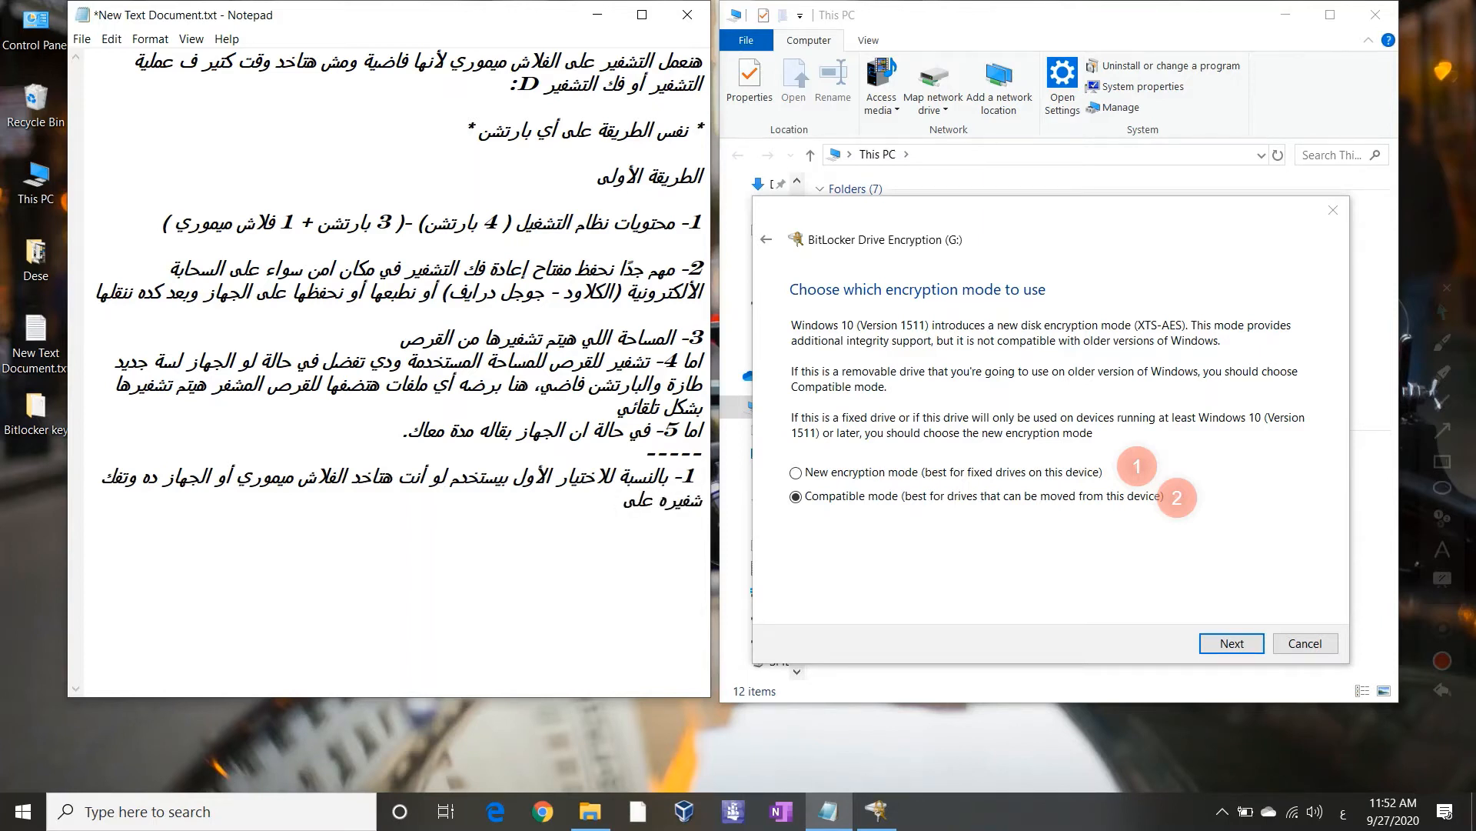
text(نظام تشغيل ويندوز 1)
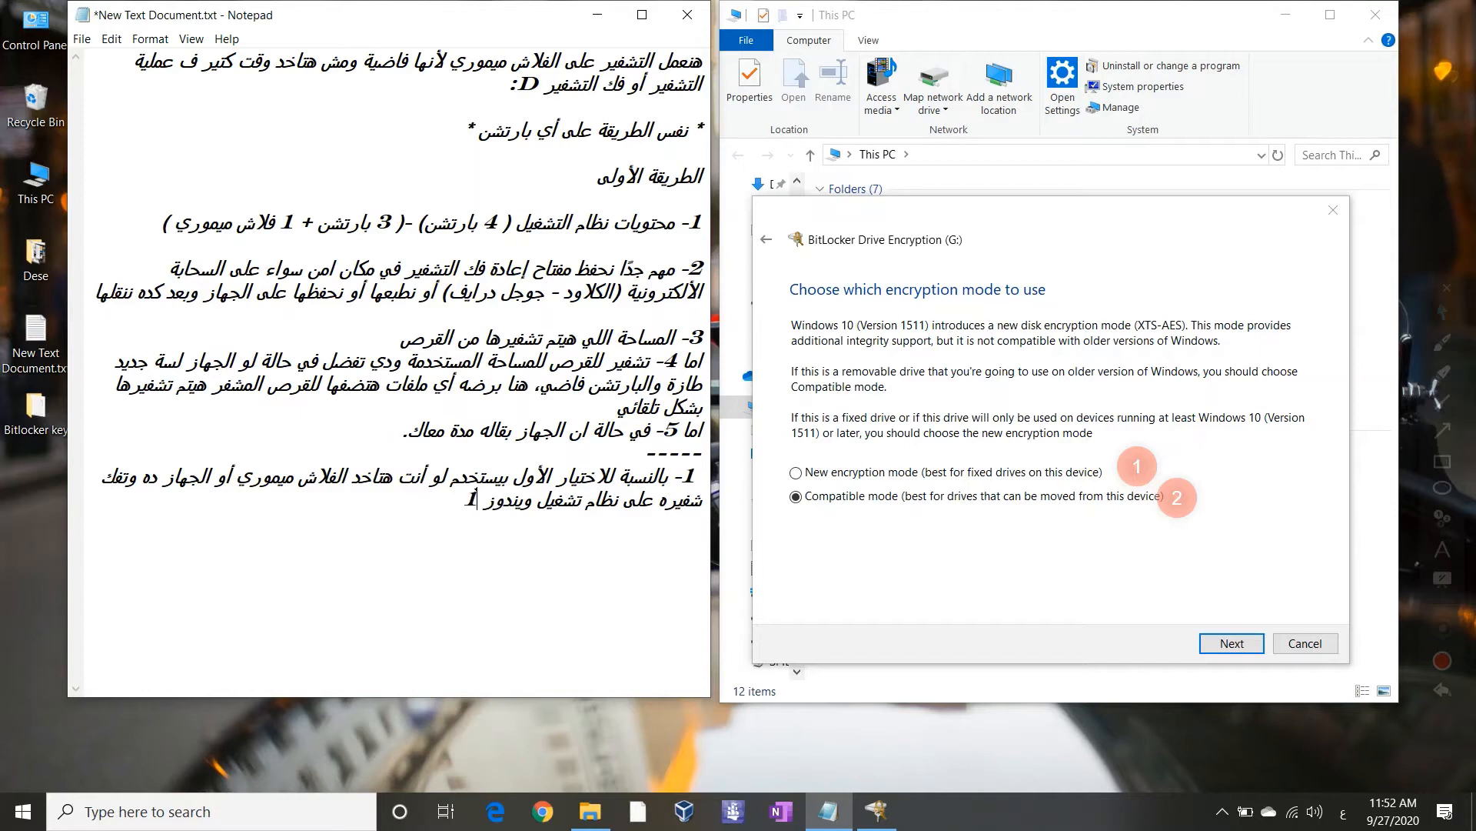
text(0 أو)
text( أعلى  )
text(الاختي)
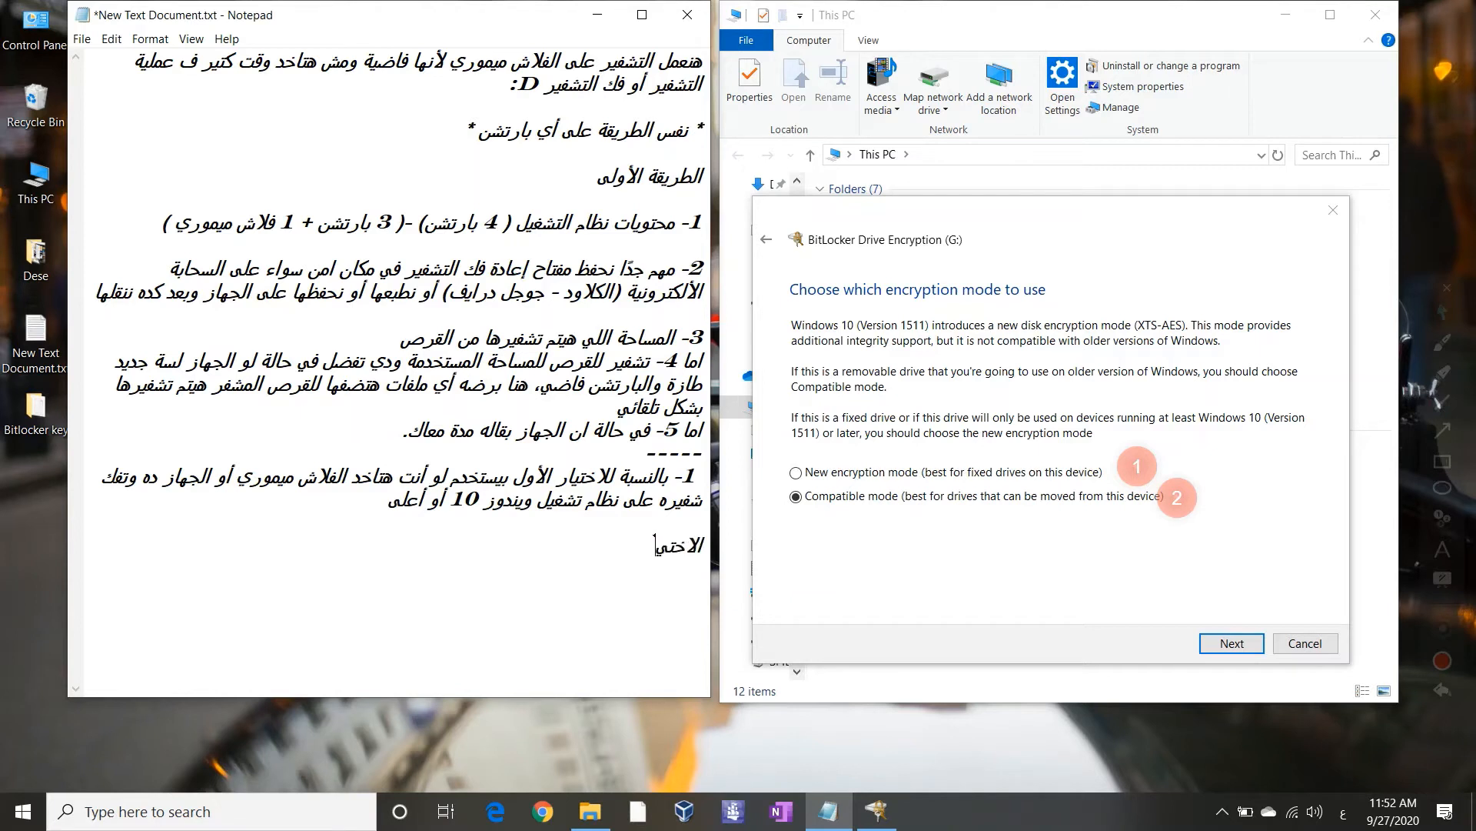
text(ار الأفضل 2- تقدر ت)
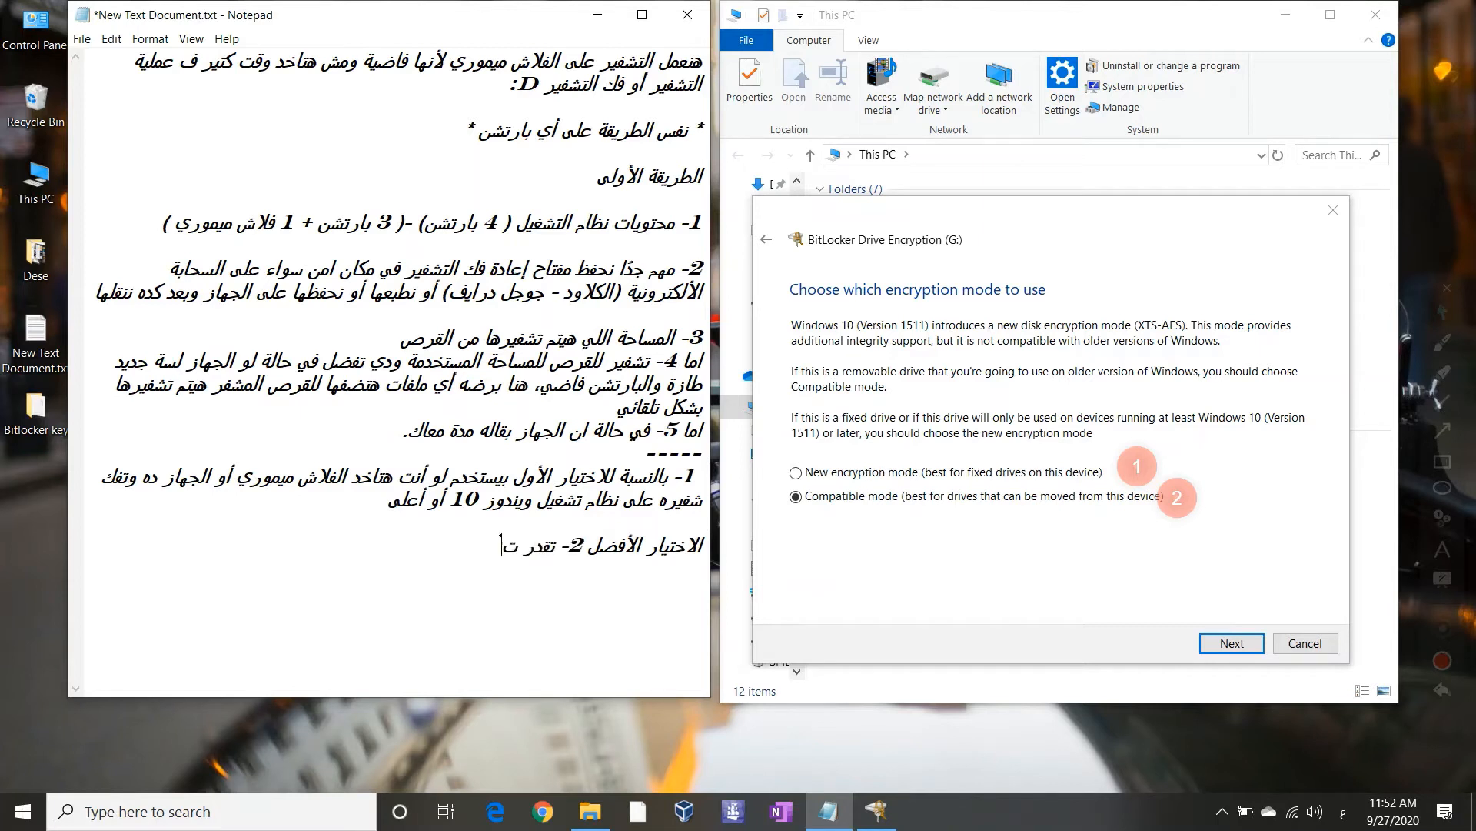
text(عمل تشفير للفلاش ميموري و)
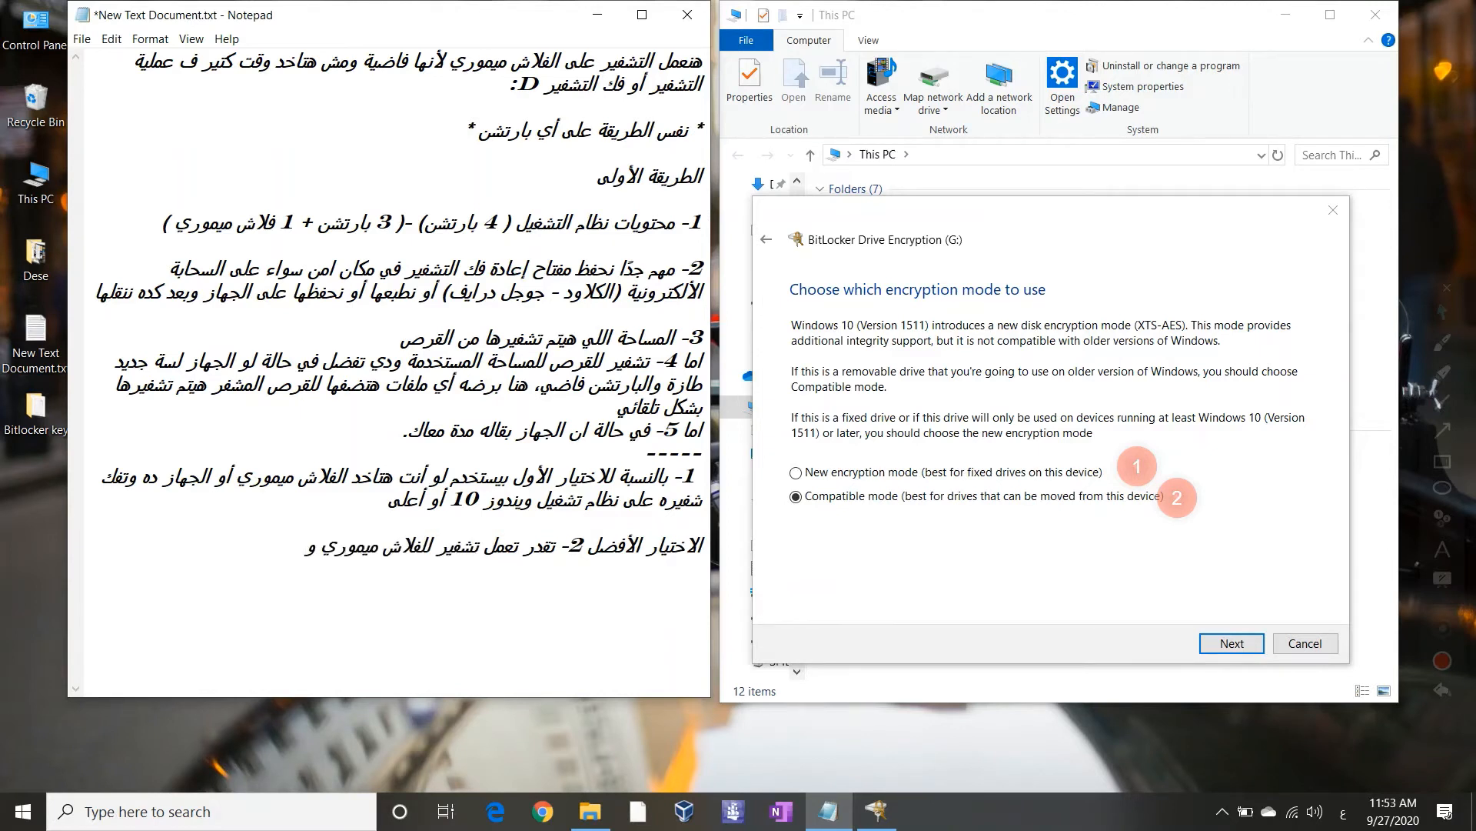
text(فك التشفير ببساطة على أي)
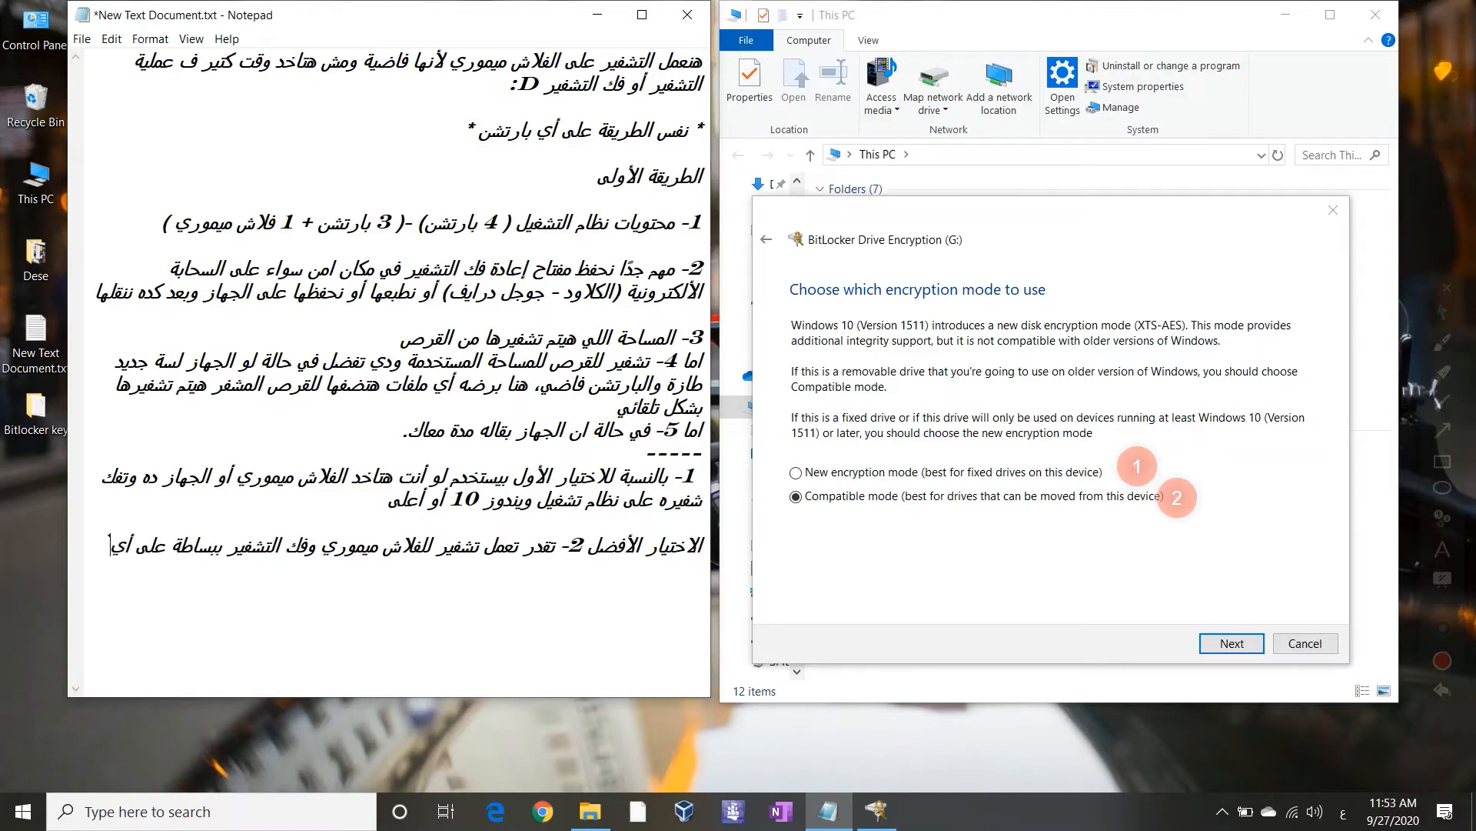
text( نظام تاني أقل زي )
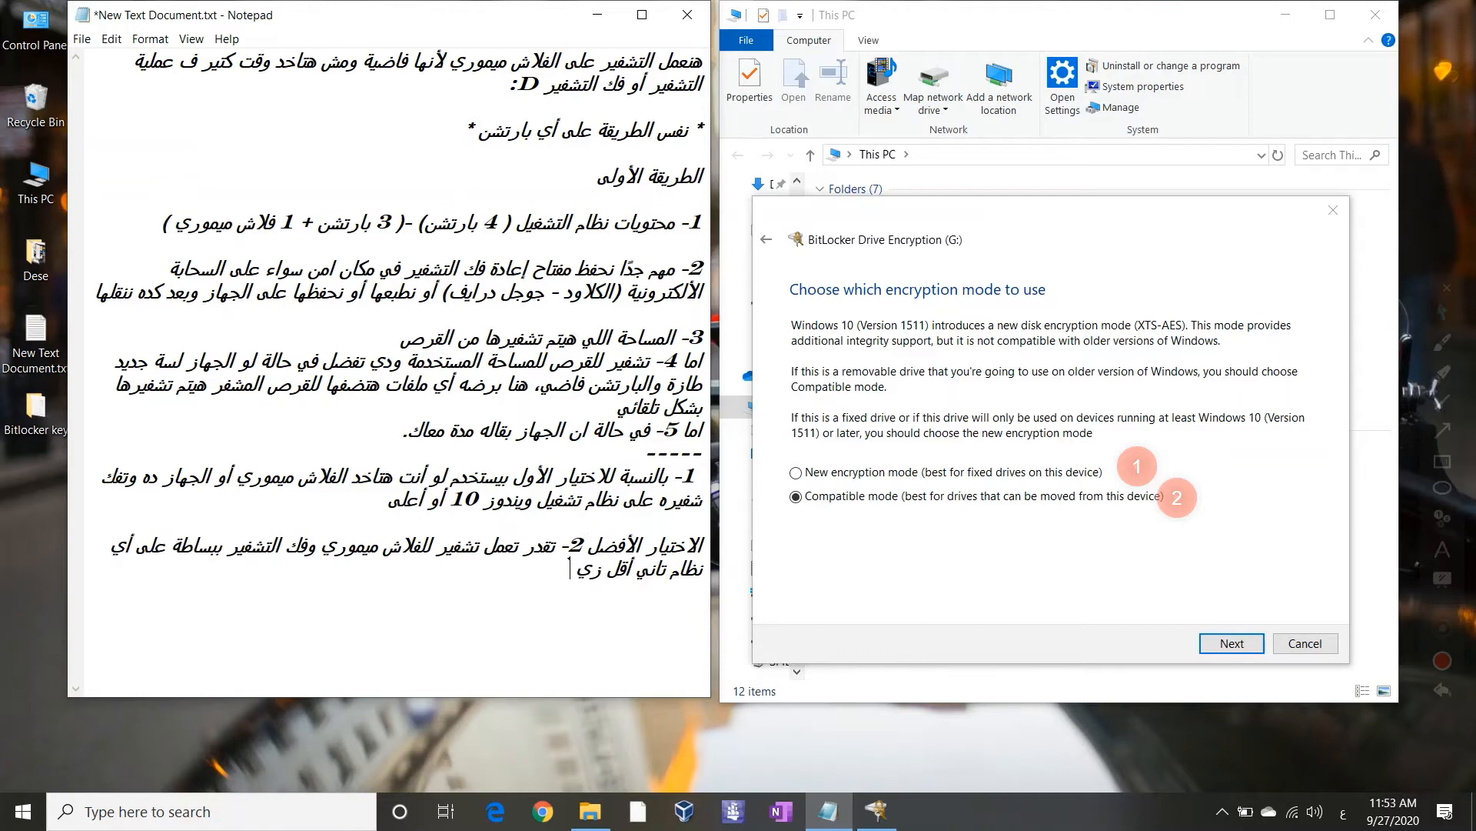
text(ويندوز 7 أو)
Add 'VISTA' to the older-systems list and start a new line below the dashes
key(alt+shift)
text(VISTA)
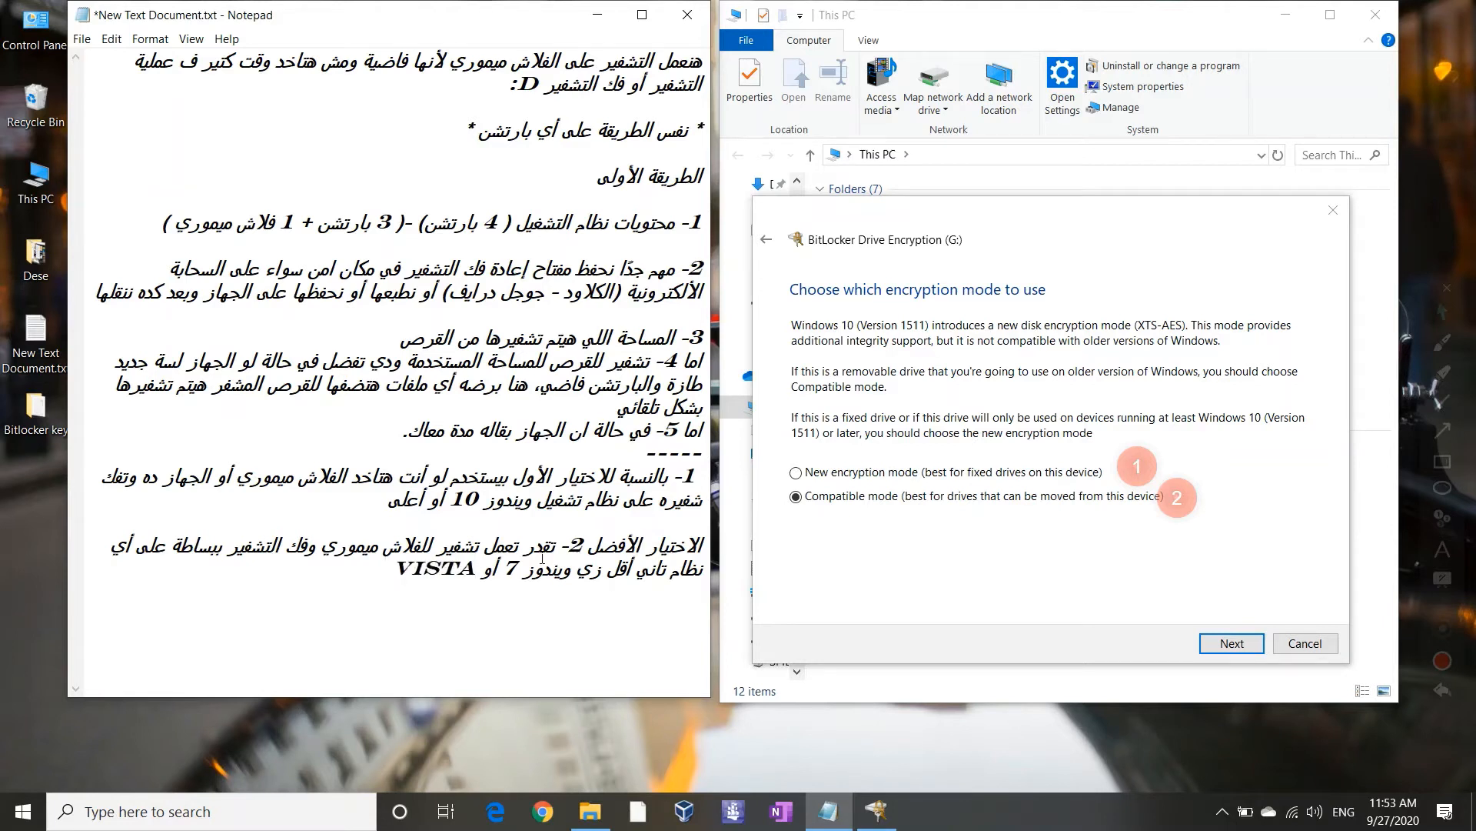
key(Return)
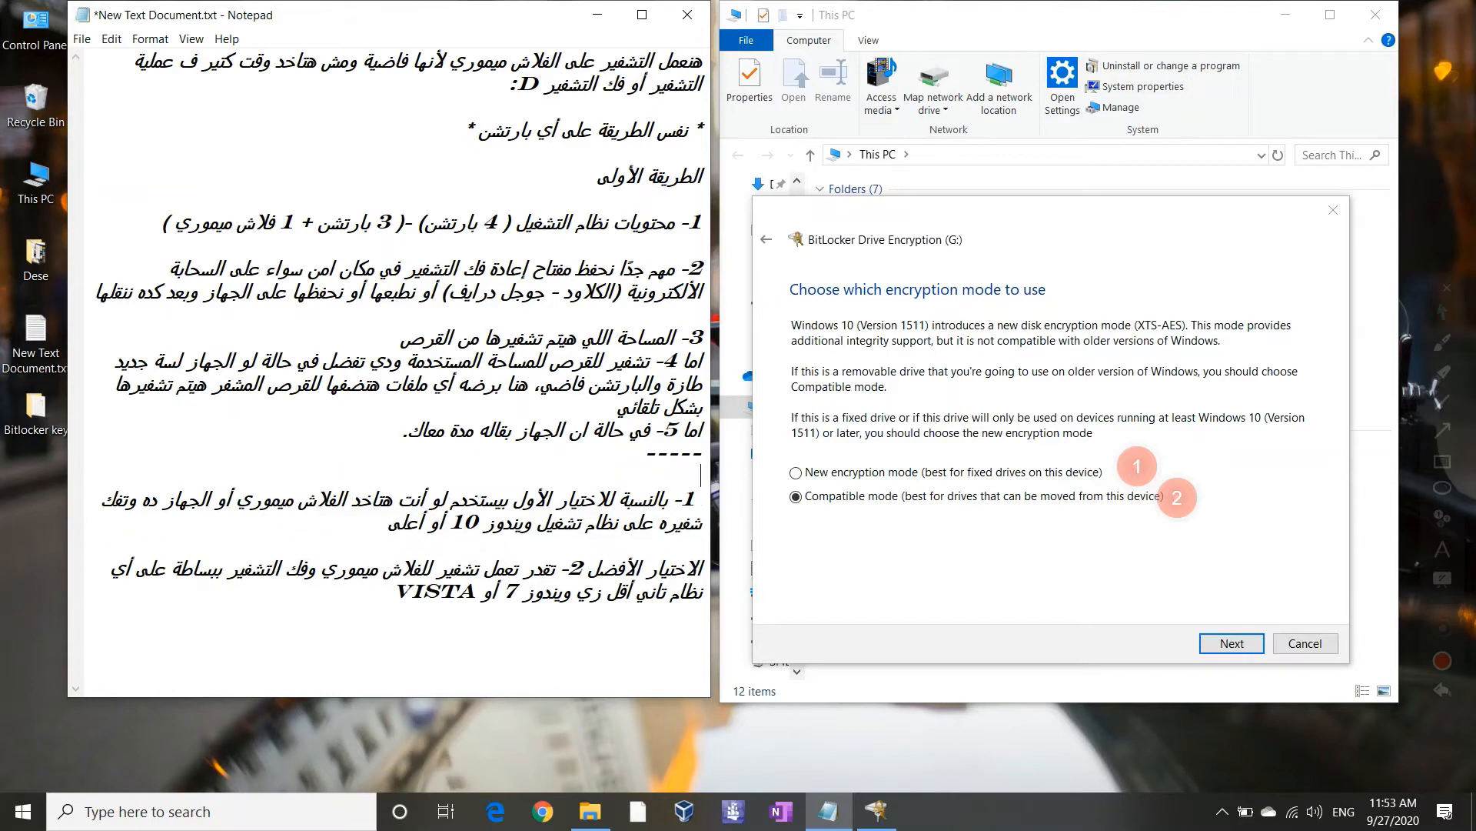
Type the Arabic note that this option exists in Windows 10, framed with '----' on both sides
key(alt+shift)
text(النقطة دي موج)
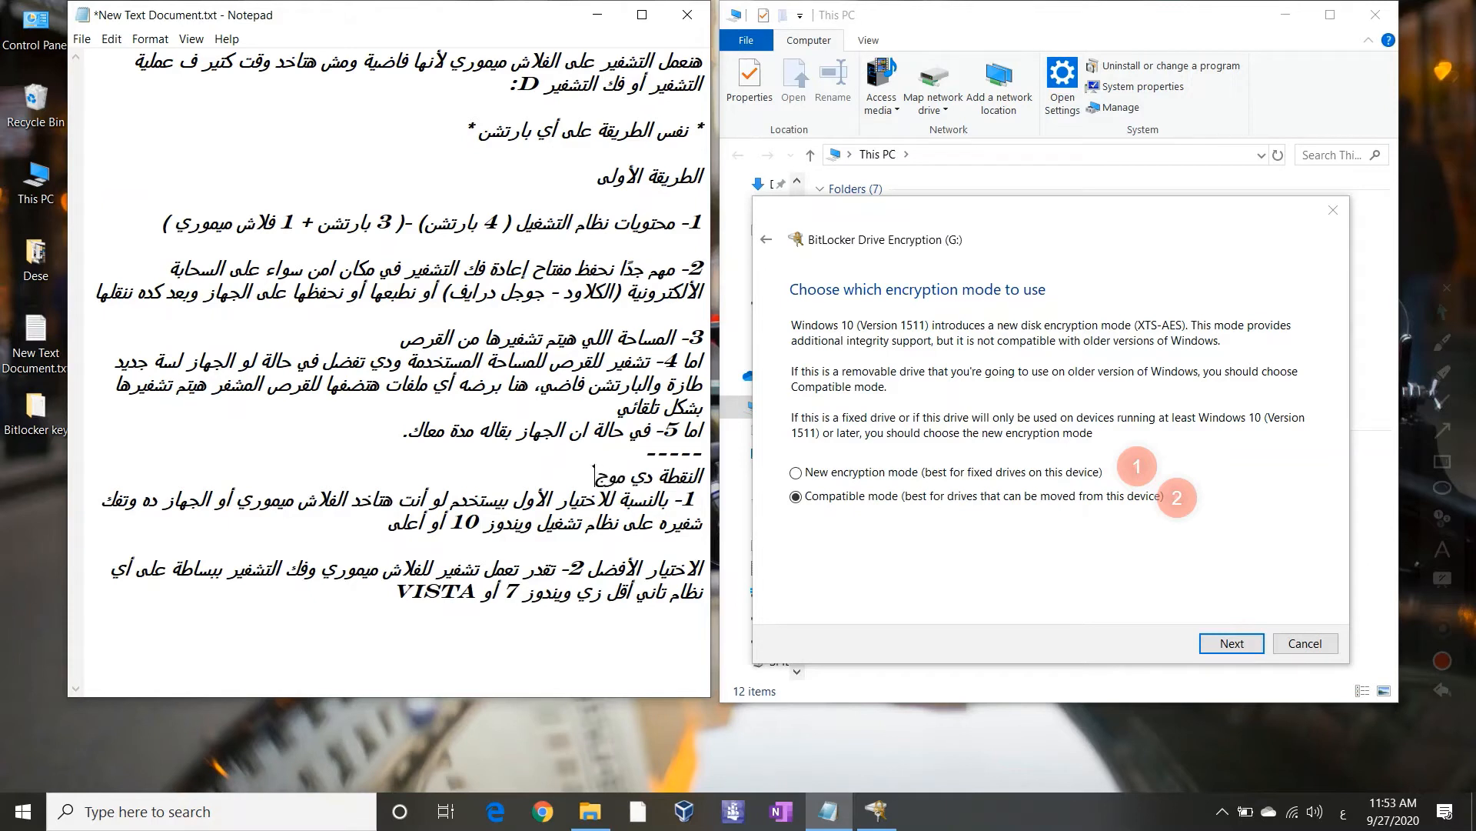
text(ودة في ويندوز 10)
key(Return)
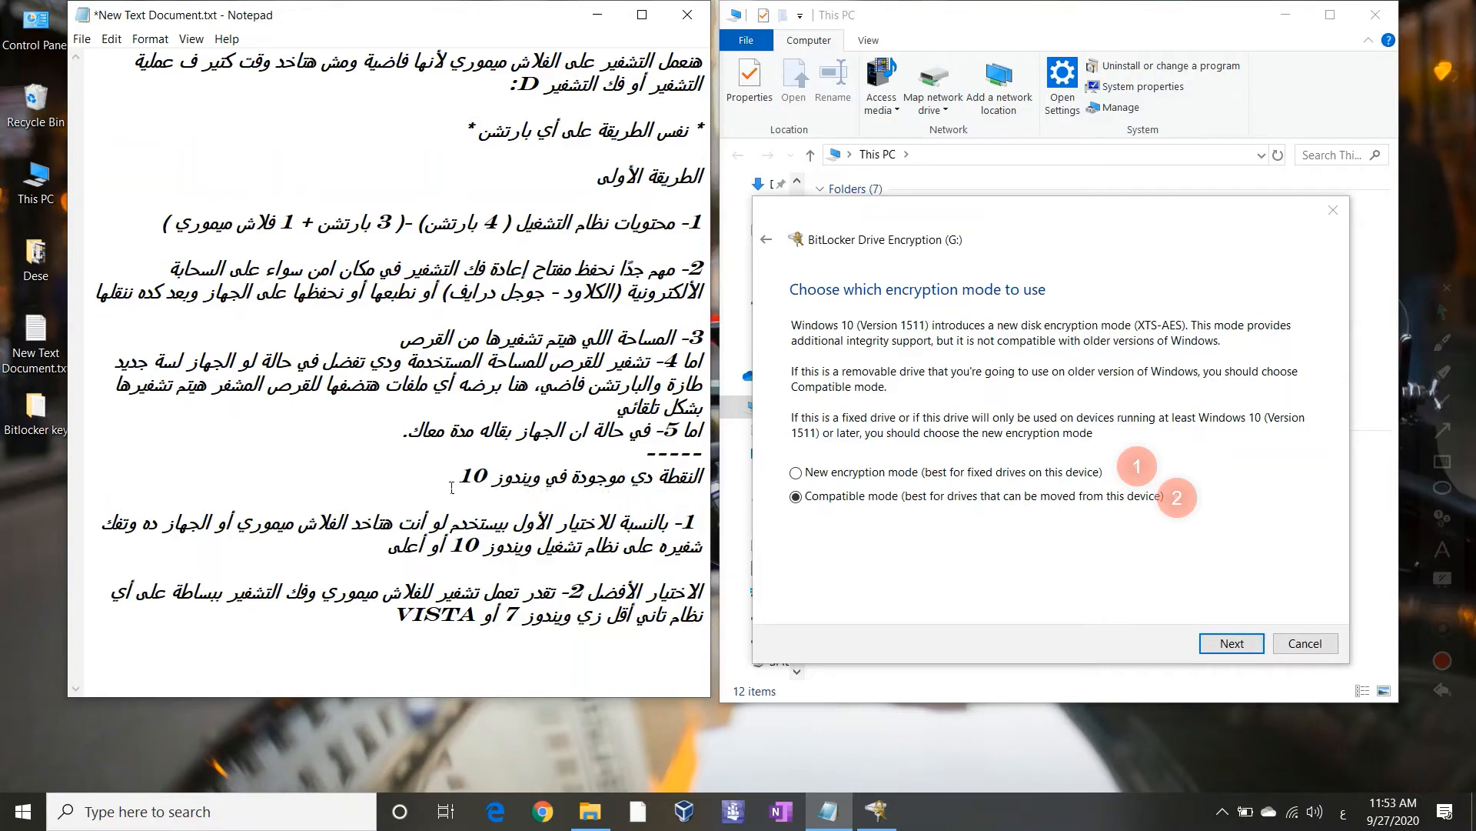
text(----)
key(Home)
text(----)
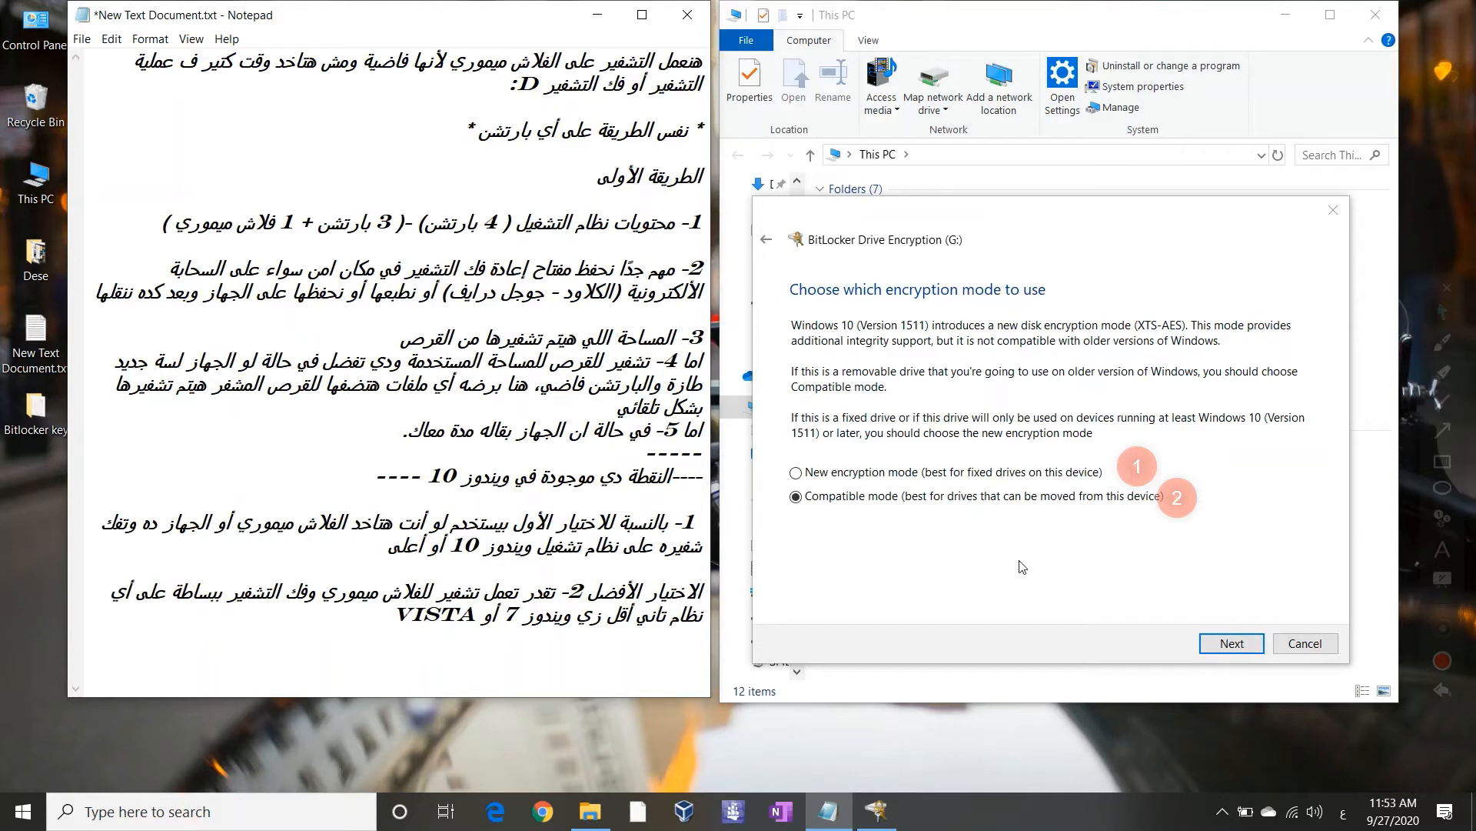
Accept Compatible mode, encrypt drive G:, and close the encryption-complete notice
click(964, 499)
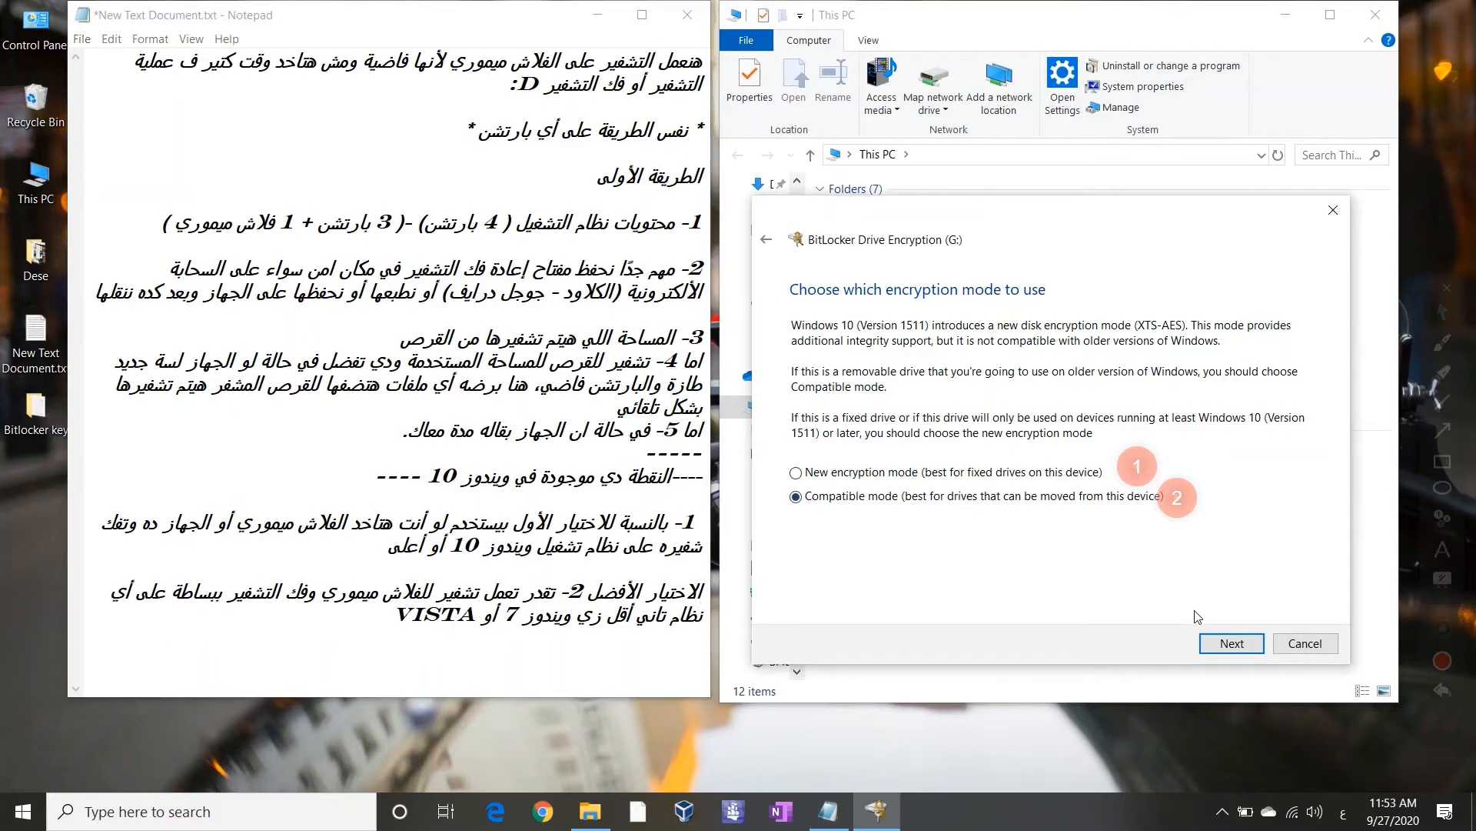
click(1226, 644)
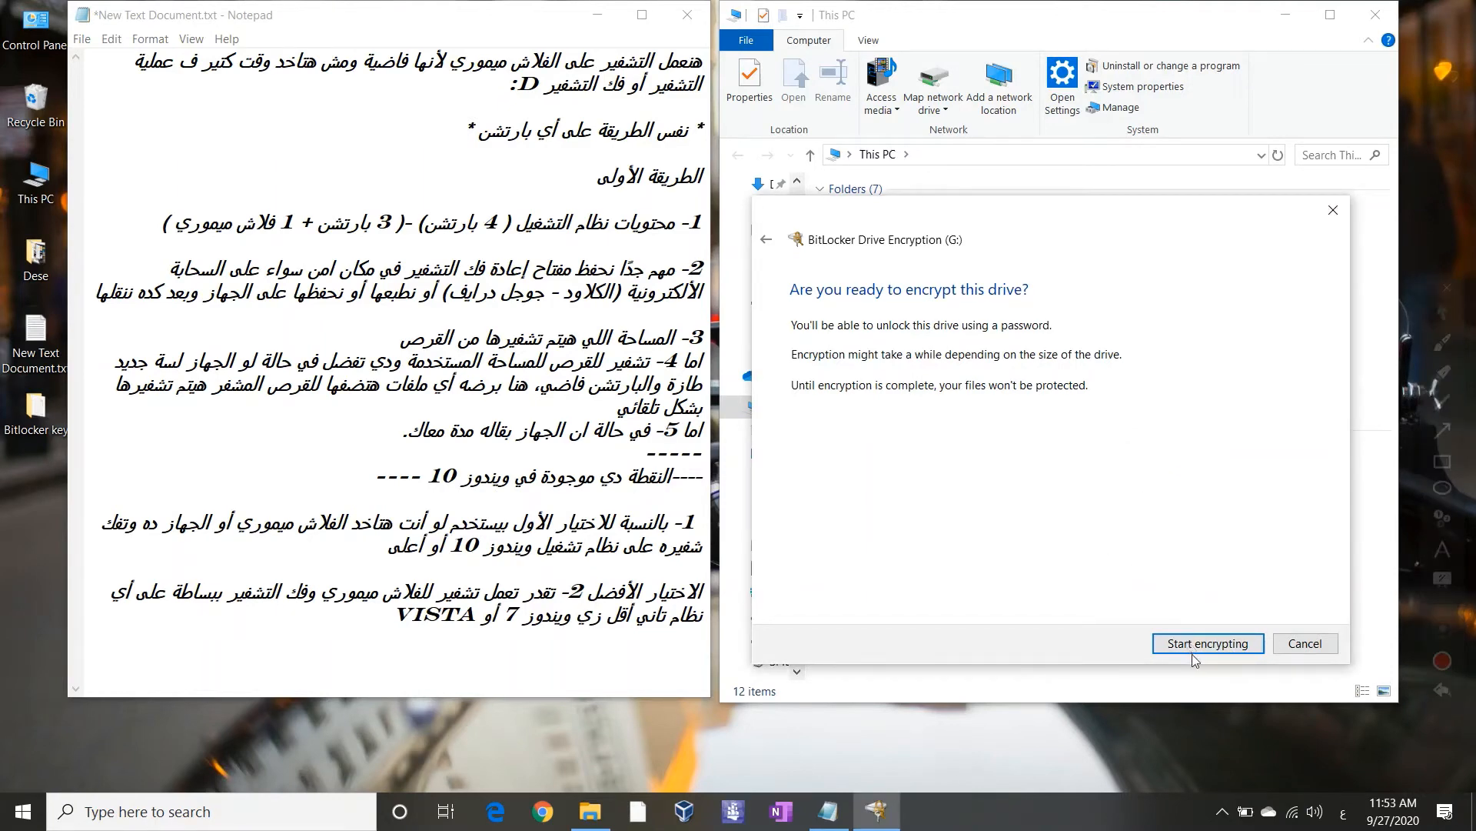
drag(899, 225, 331, 157)
click(634, 581)
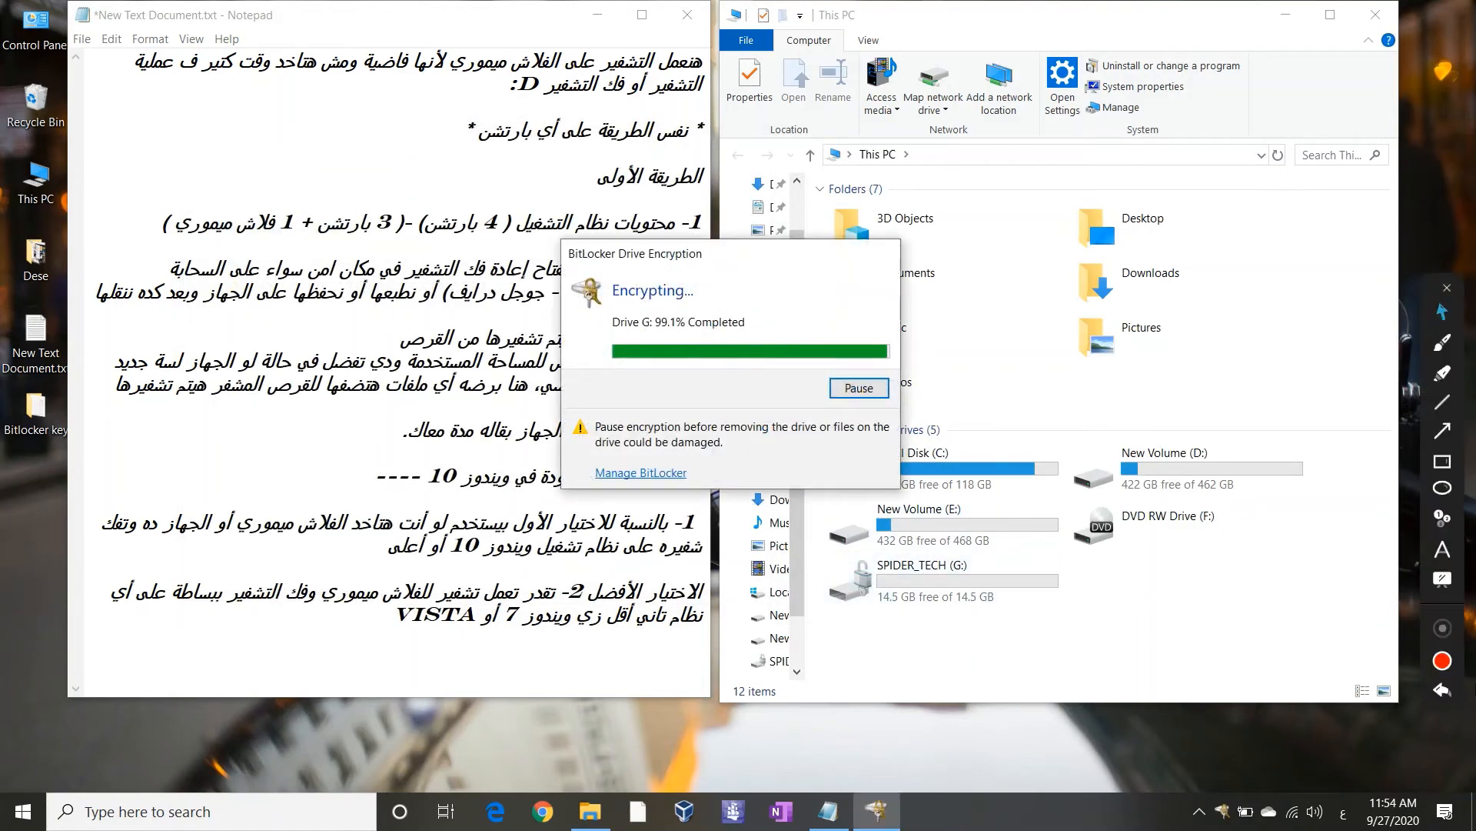
mouse_move(1472, 759)
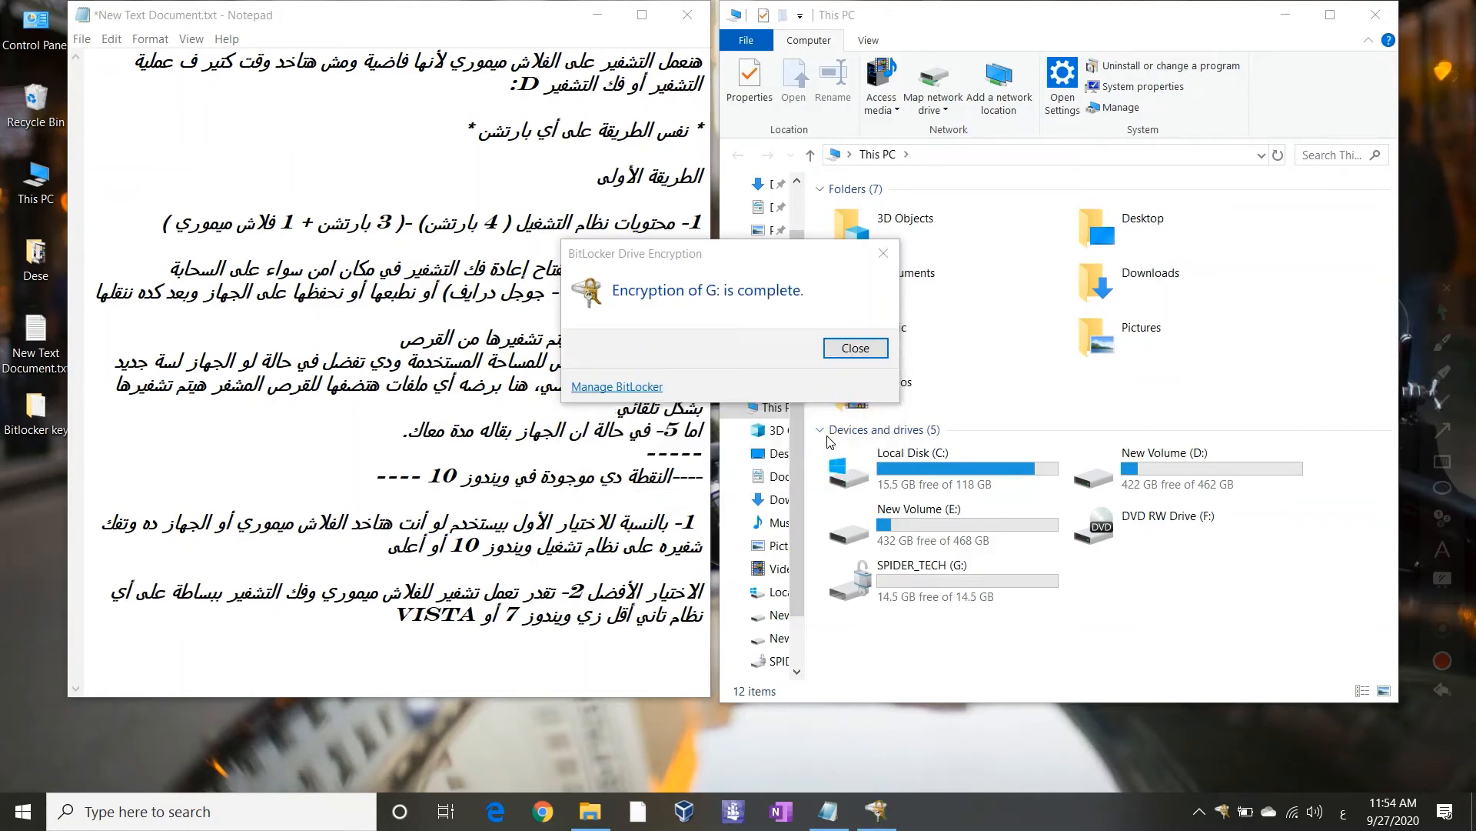
click(855, 348)
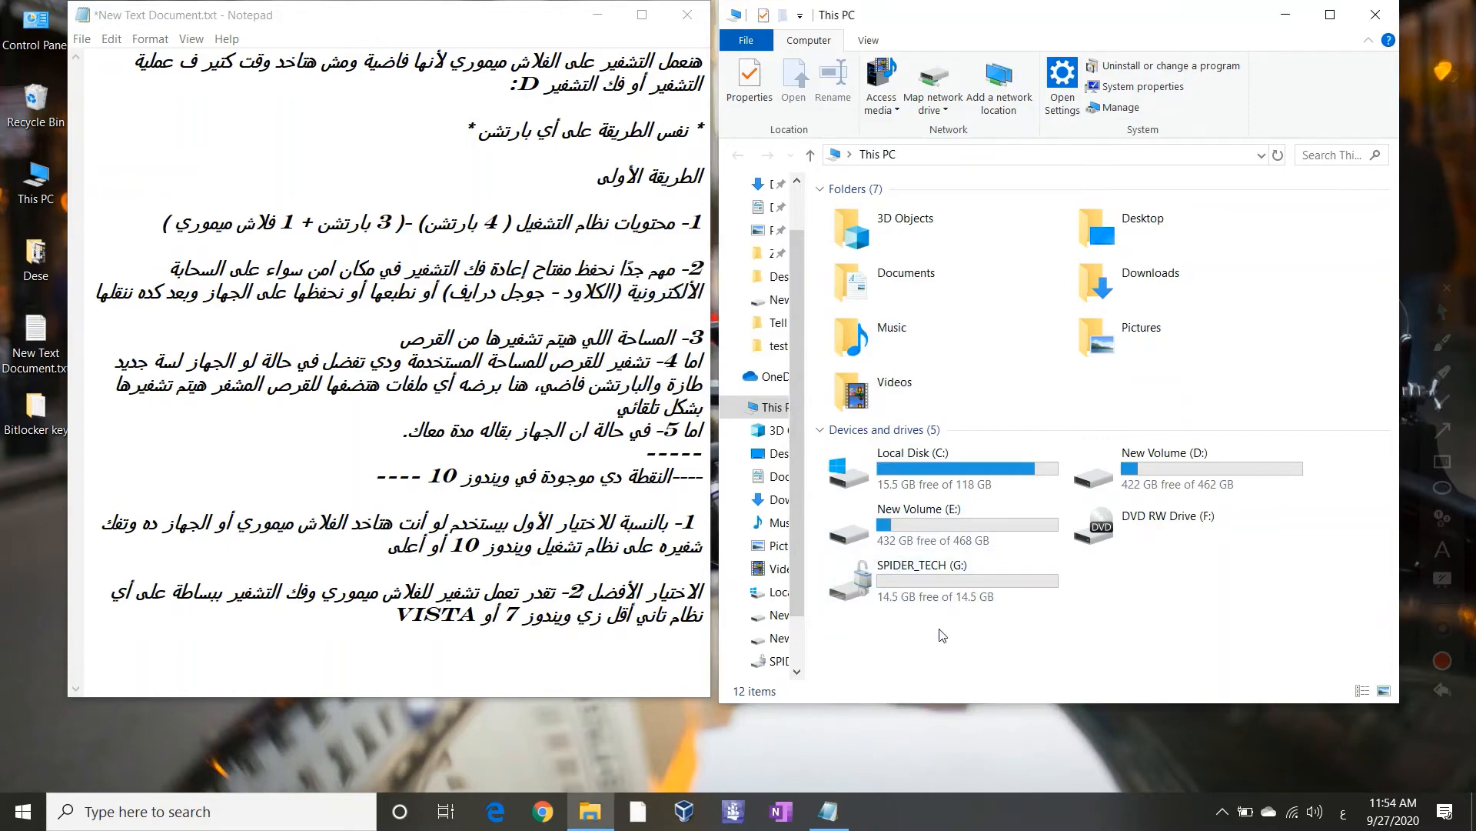
Check SPIDER_TECH (G:)'s files, eject it, and select the reappearing locked USB Drive (G:)
double_click(943, 606)
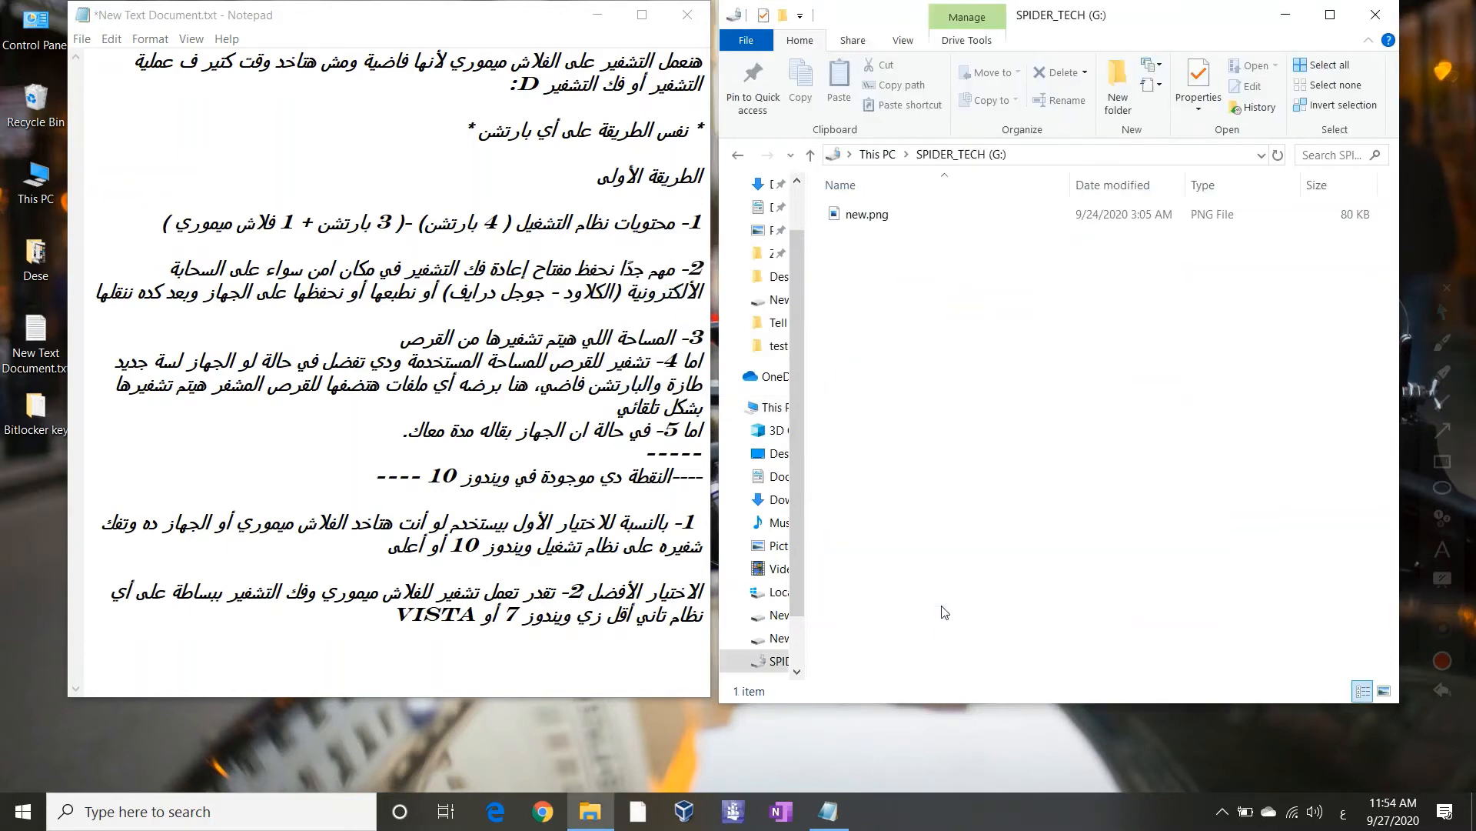
key(alt+Left)
right_click(943, 606)
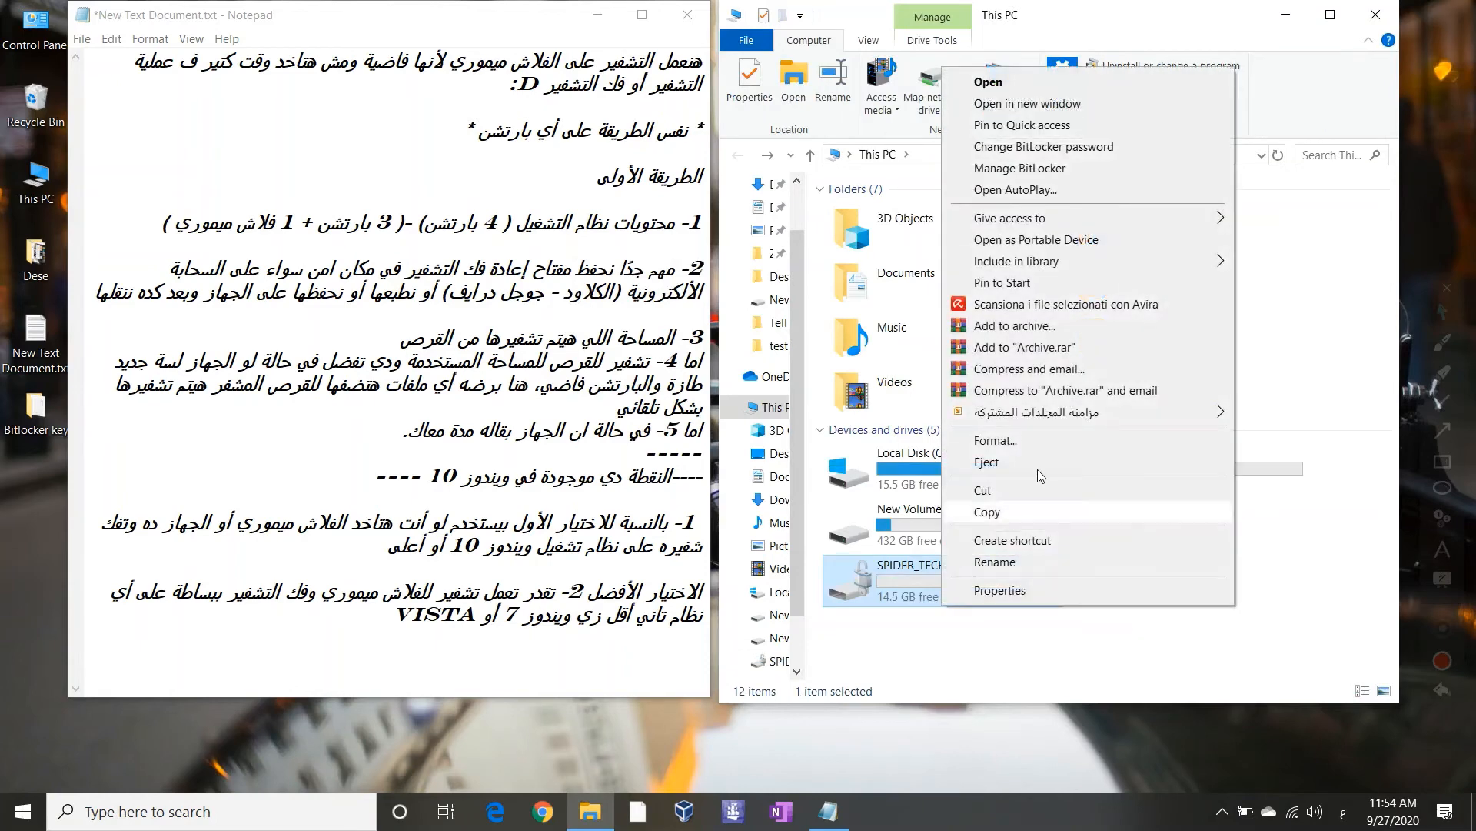
click(1056, 462)
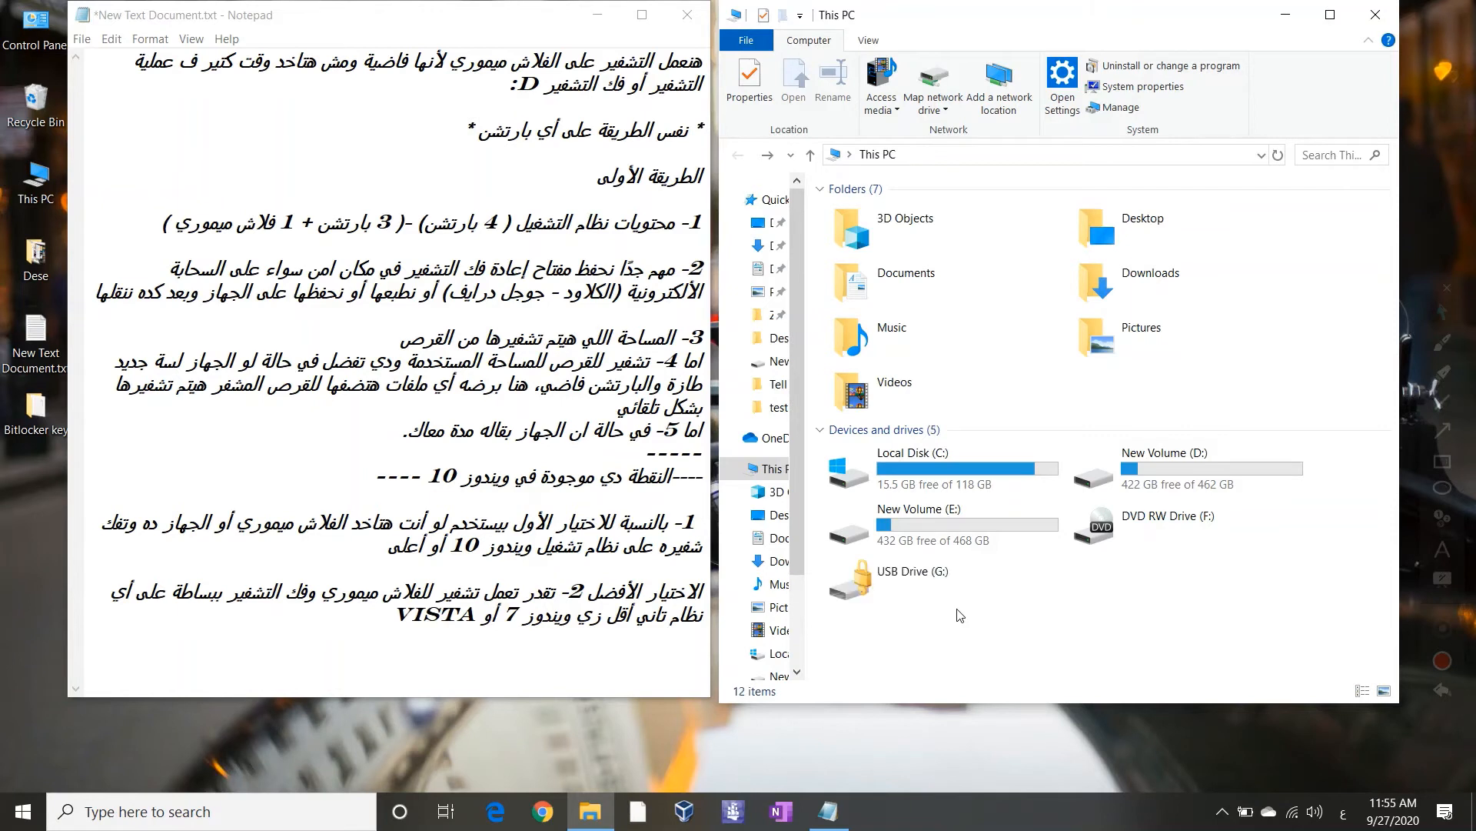
click(915, 573)
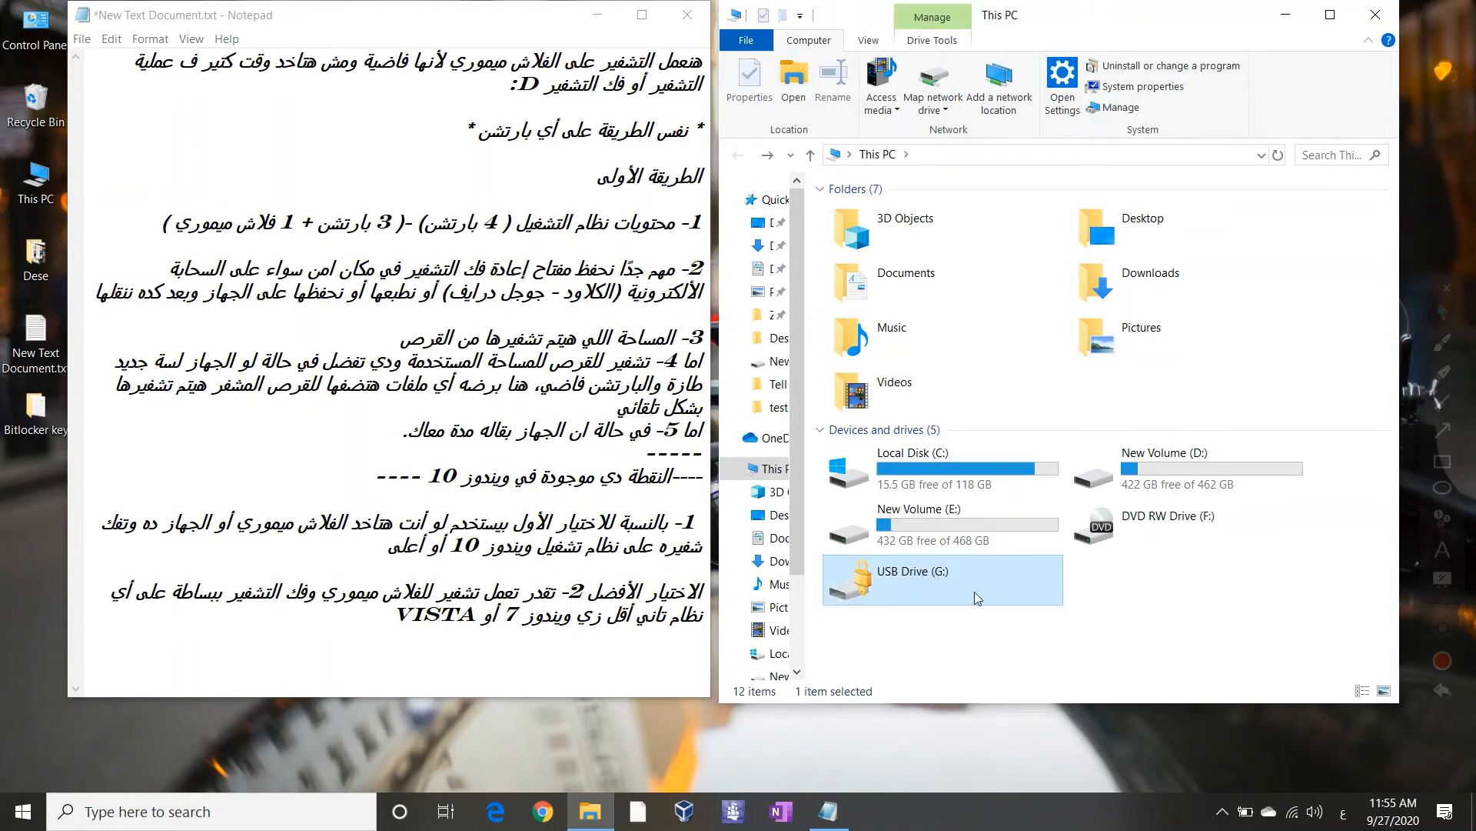
Open the locked USB Drive (G:) to get BitLocker's unlock prompt and enter a password
double_click(940, 580)
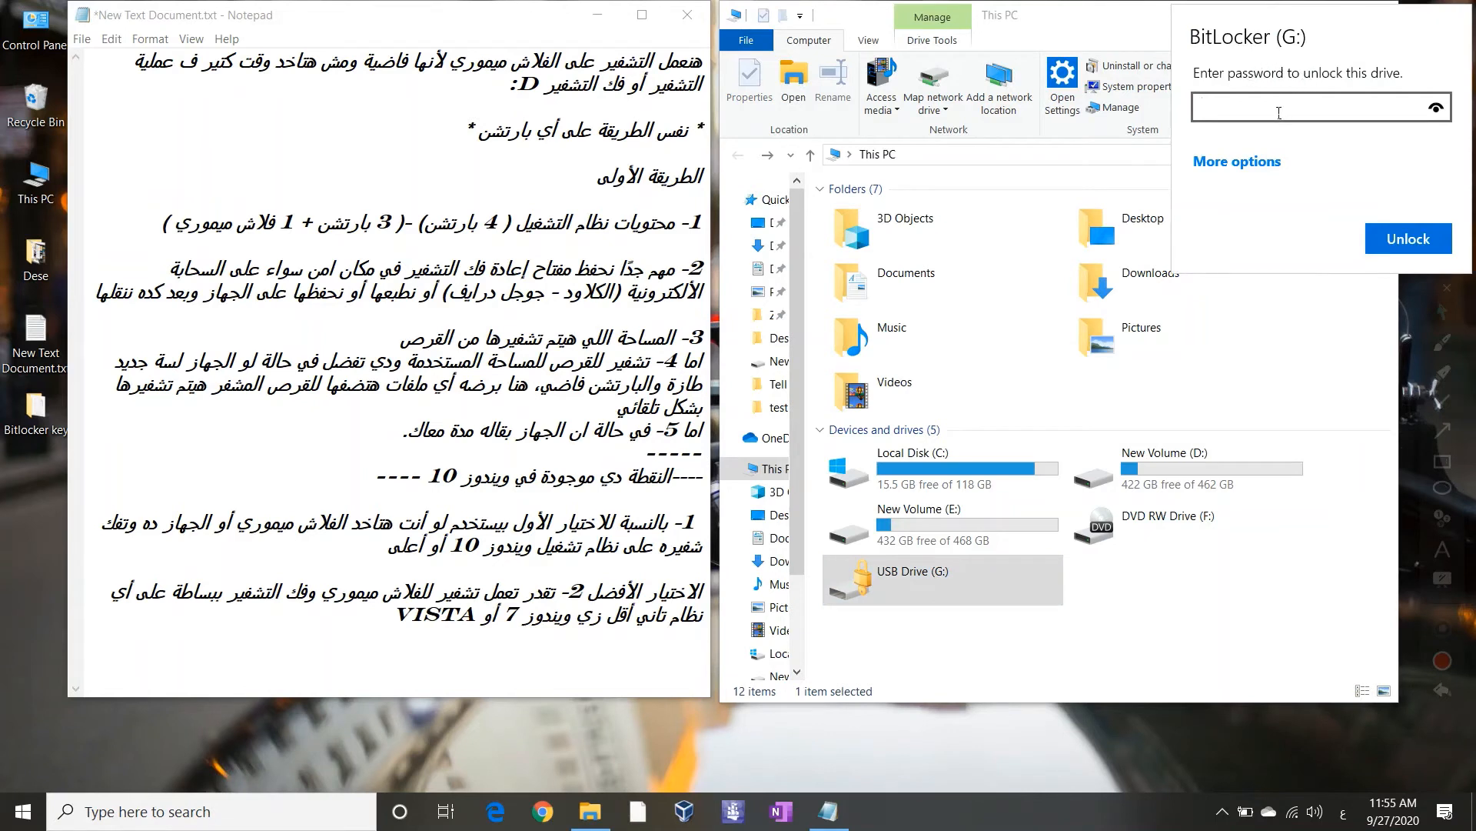
text(•••••••••)
key(Return)
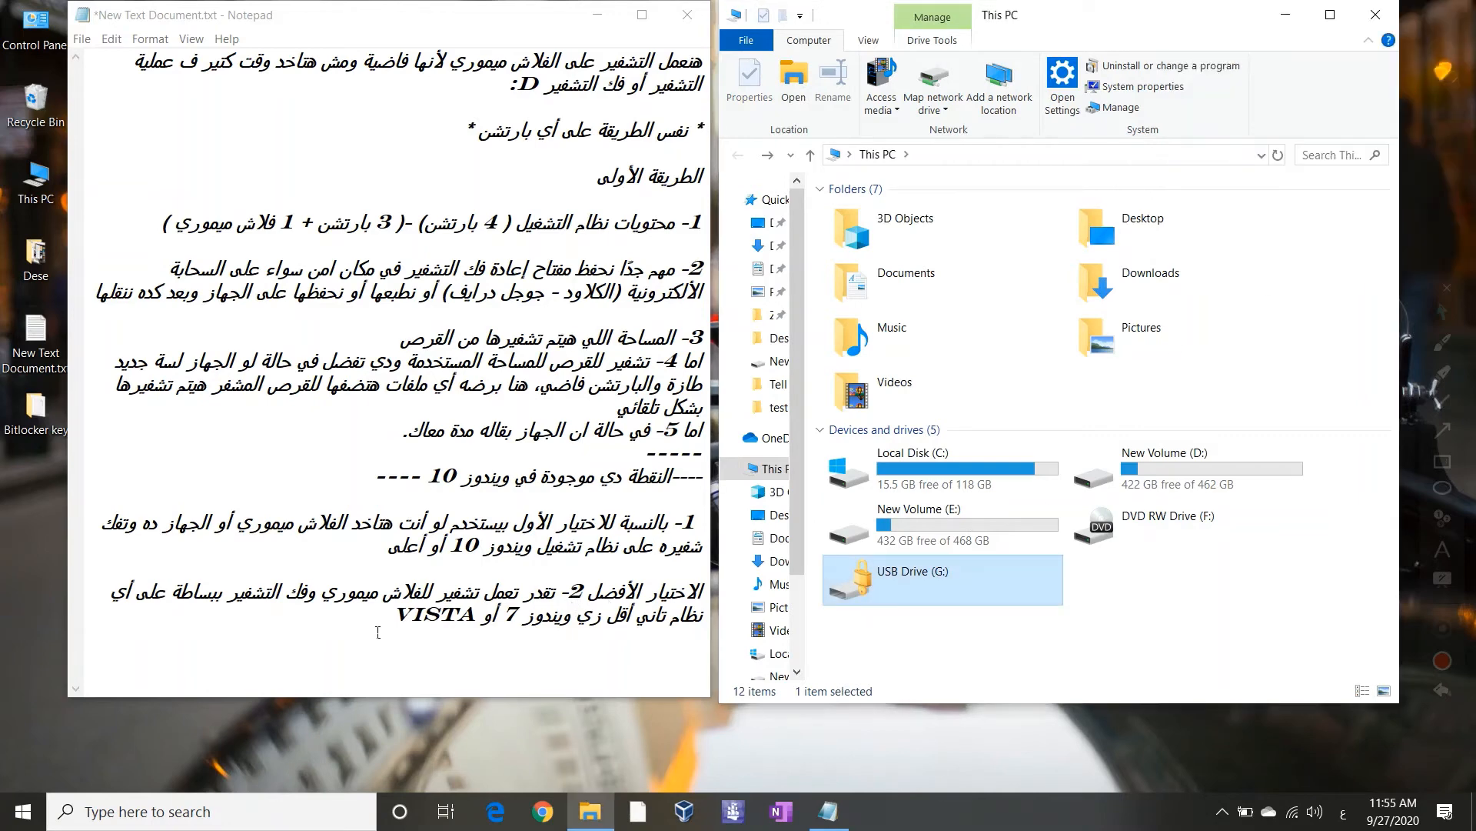
Note in Notepad that a wrong password will be tested, then submit a wrong password for G:
click(385, 613)
text(هنك)
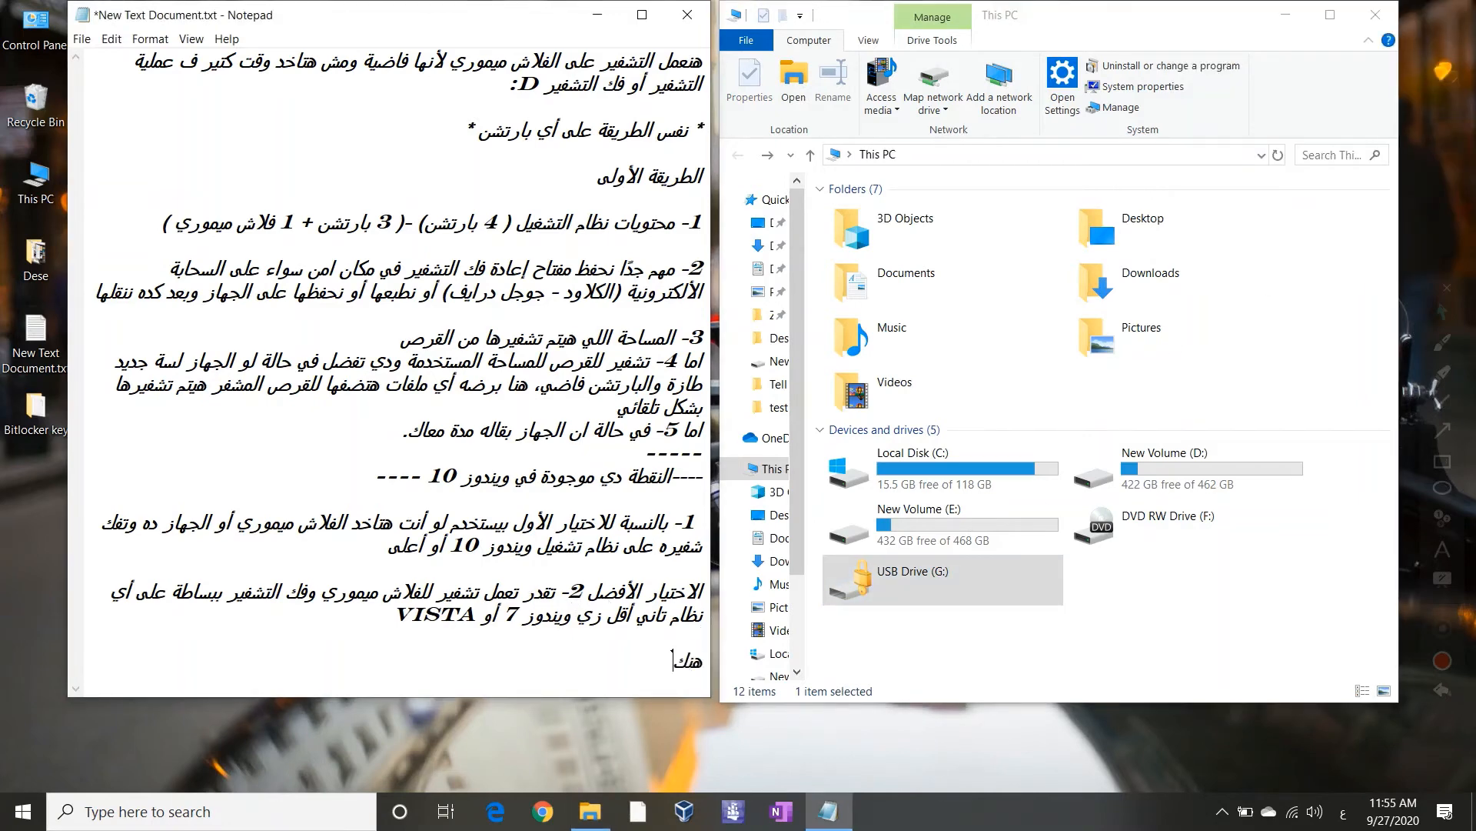
text(تب باسورد غلط)
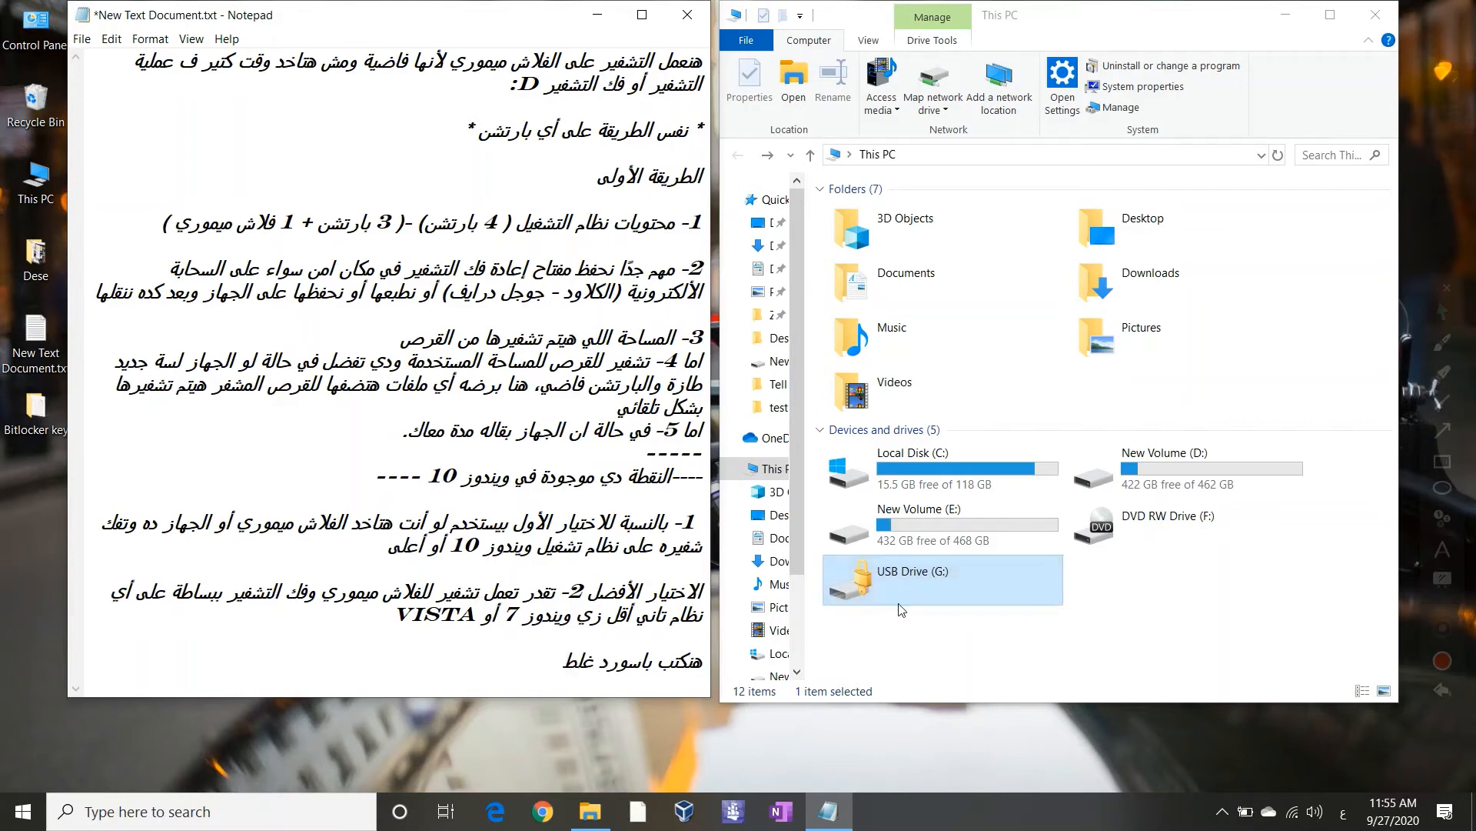
double_click(929, 587)
text(1234)
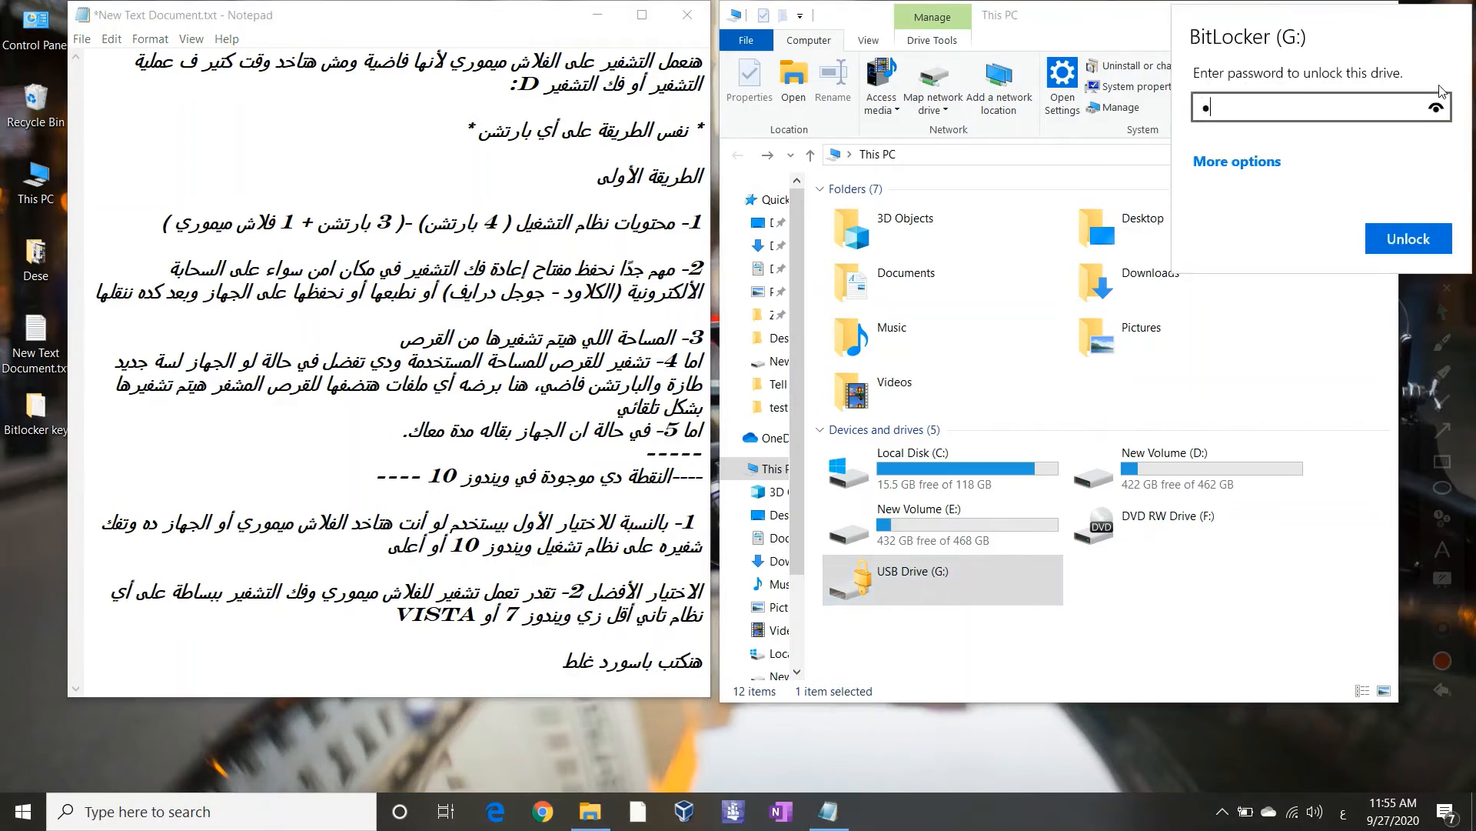
text(5678901234567890)
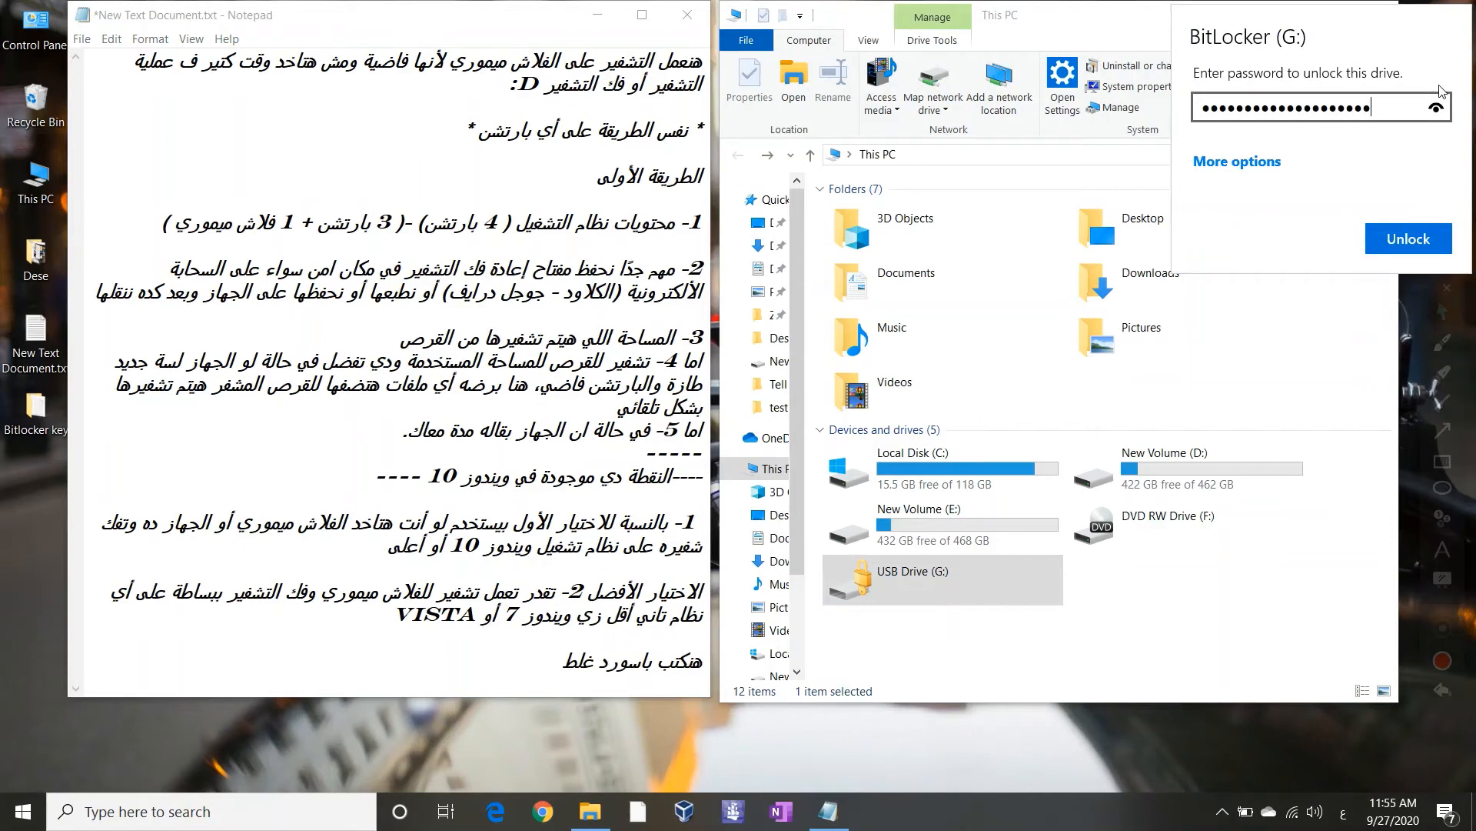
key(Return)
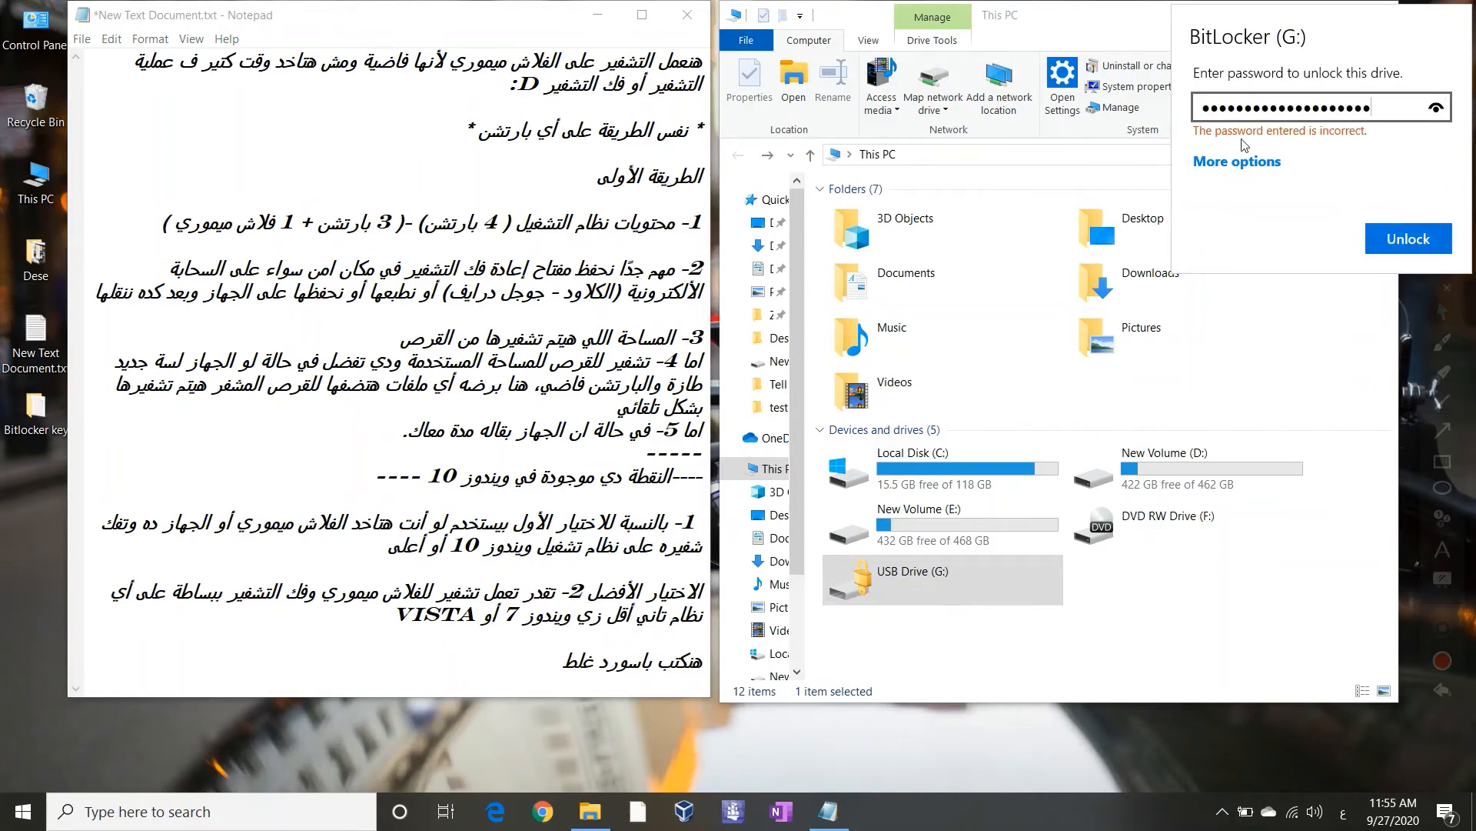
After the incorrect-password warning, retype and submit further wrong passwords in the unlock box
double_click(1336, 122)
text(123)
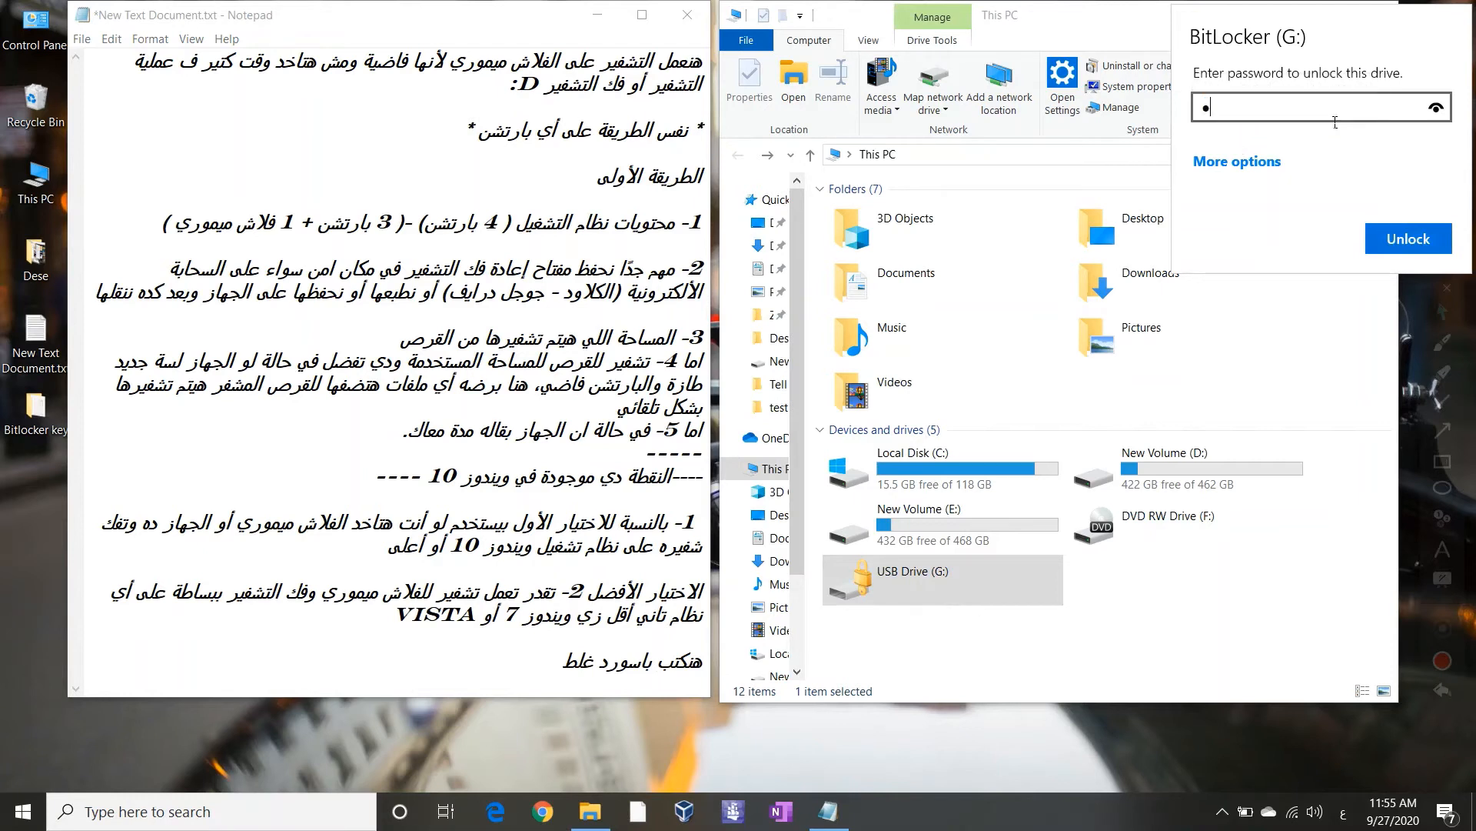
double_click(1336, 122)
text(1234567890)
key(Return)
Submit the wrong password 15678 for G:, then note 'أكيد مش هيفتح' in Notepad
text(1)
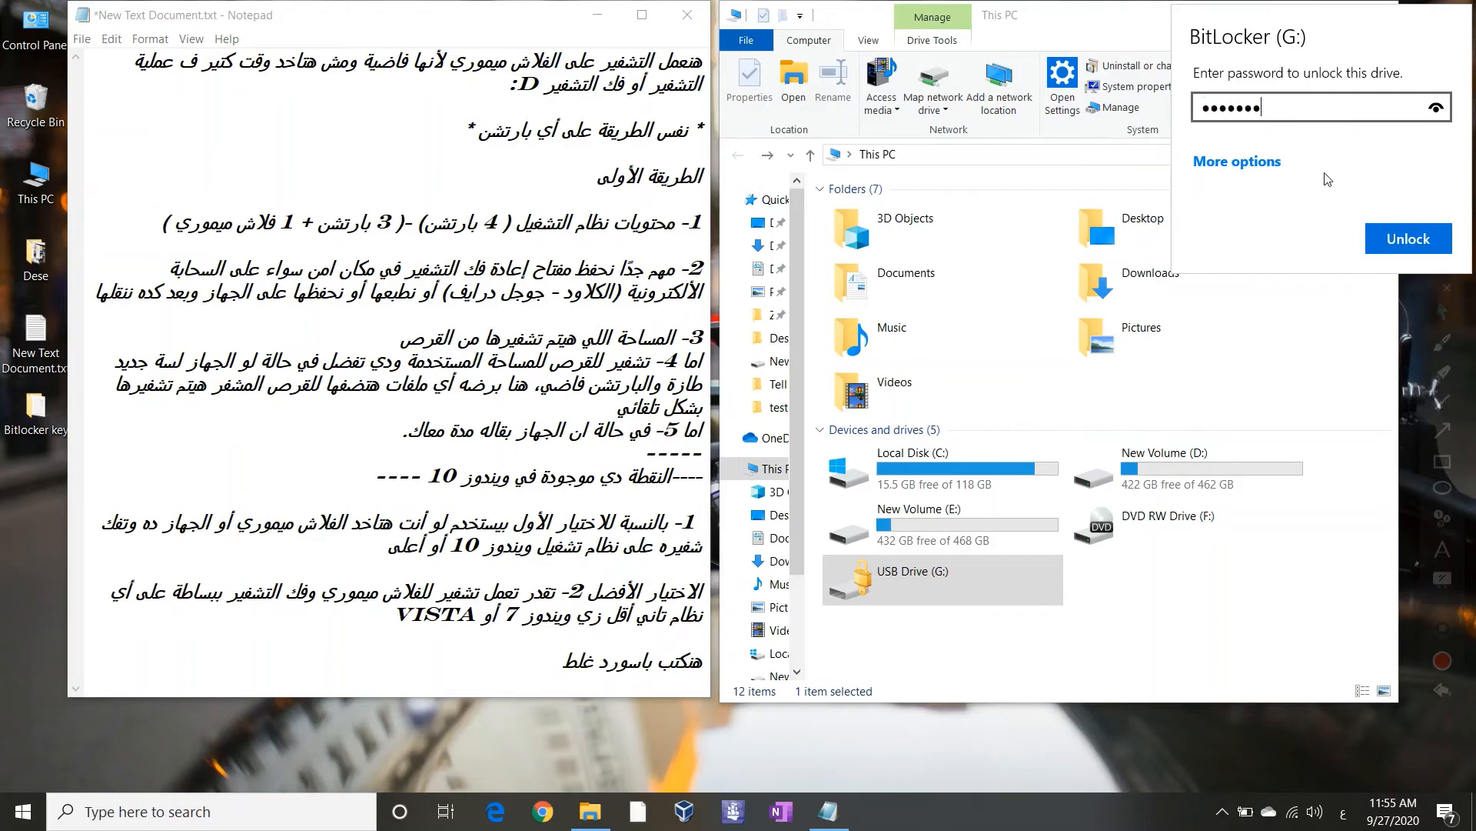
After the incorrect-password warning, retype and submit further wrong passwords in the unlock box
Submit the wrong password 15678 for G:, then note 'أكيد مش هيفتح' in Notepad
text(8)
key(Return)
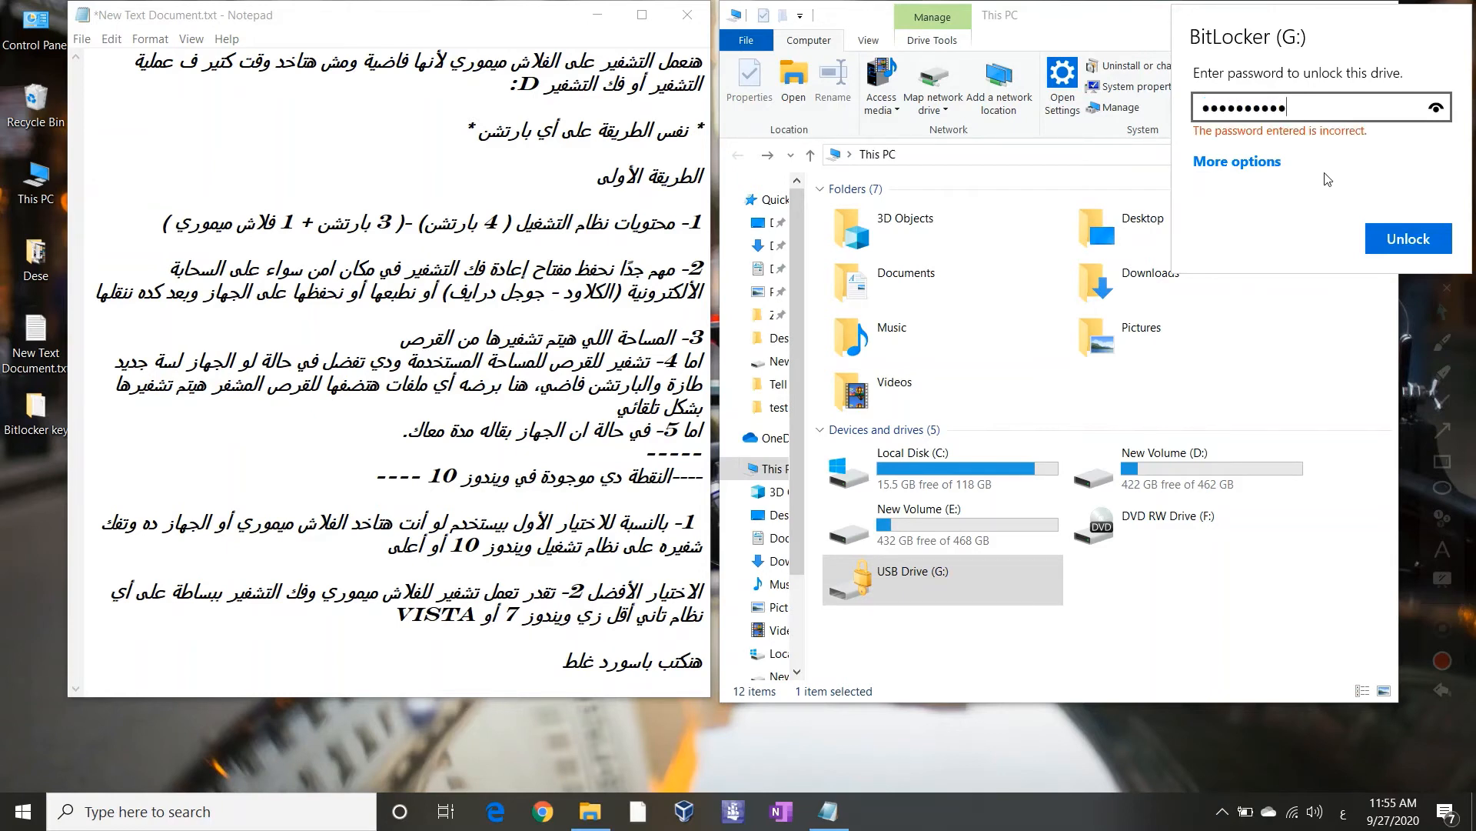
click(559, 661)
text(أ)
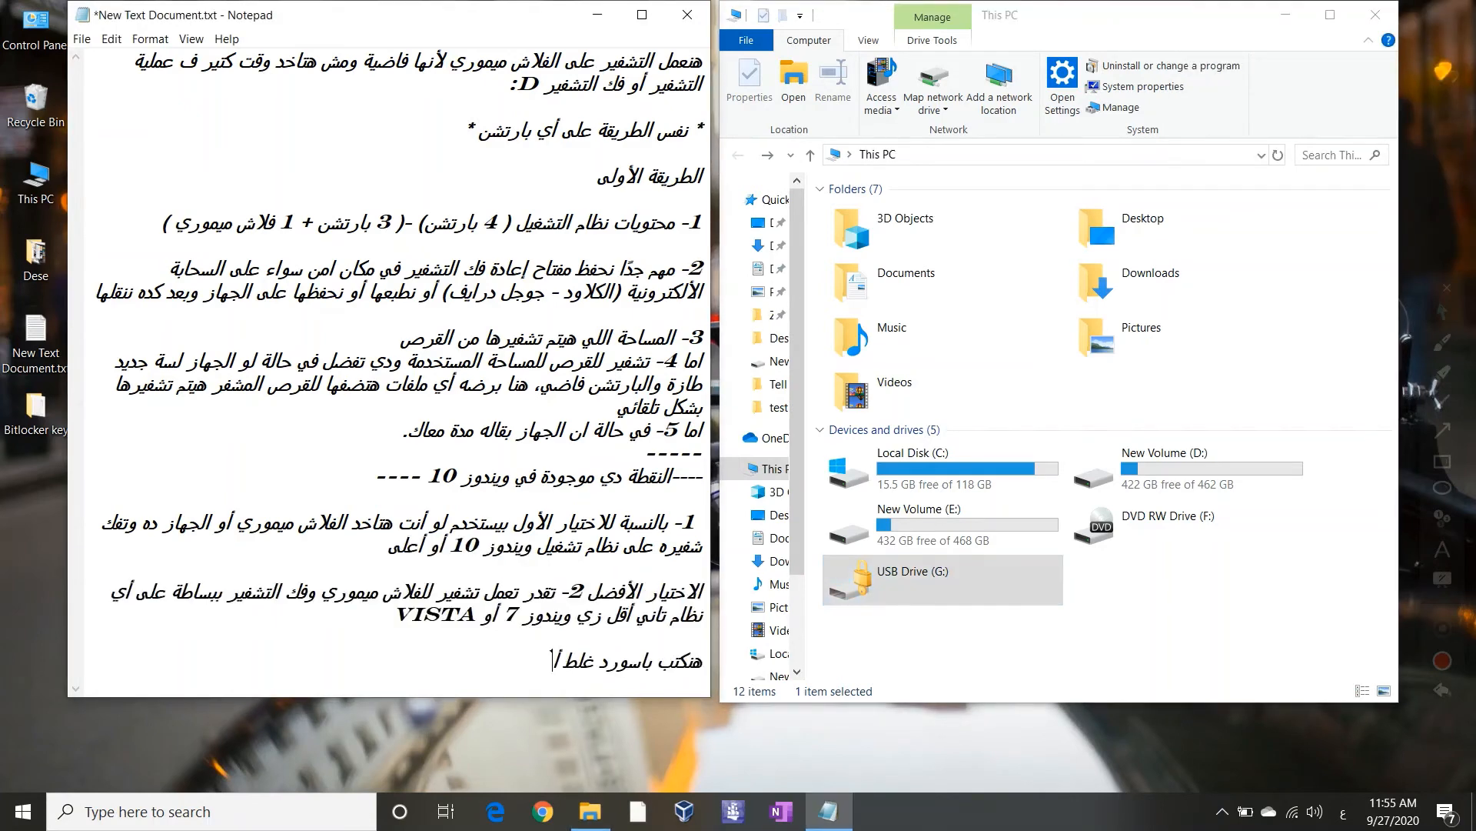
text(كيد مش هيفتح)
End the note with 'D', then add the line 'طيب أنا دلوقت نسيت الباسورد أعمل ايه؟'
key(alt+shift)
text(D)
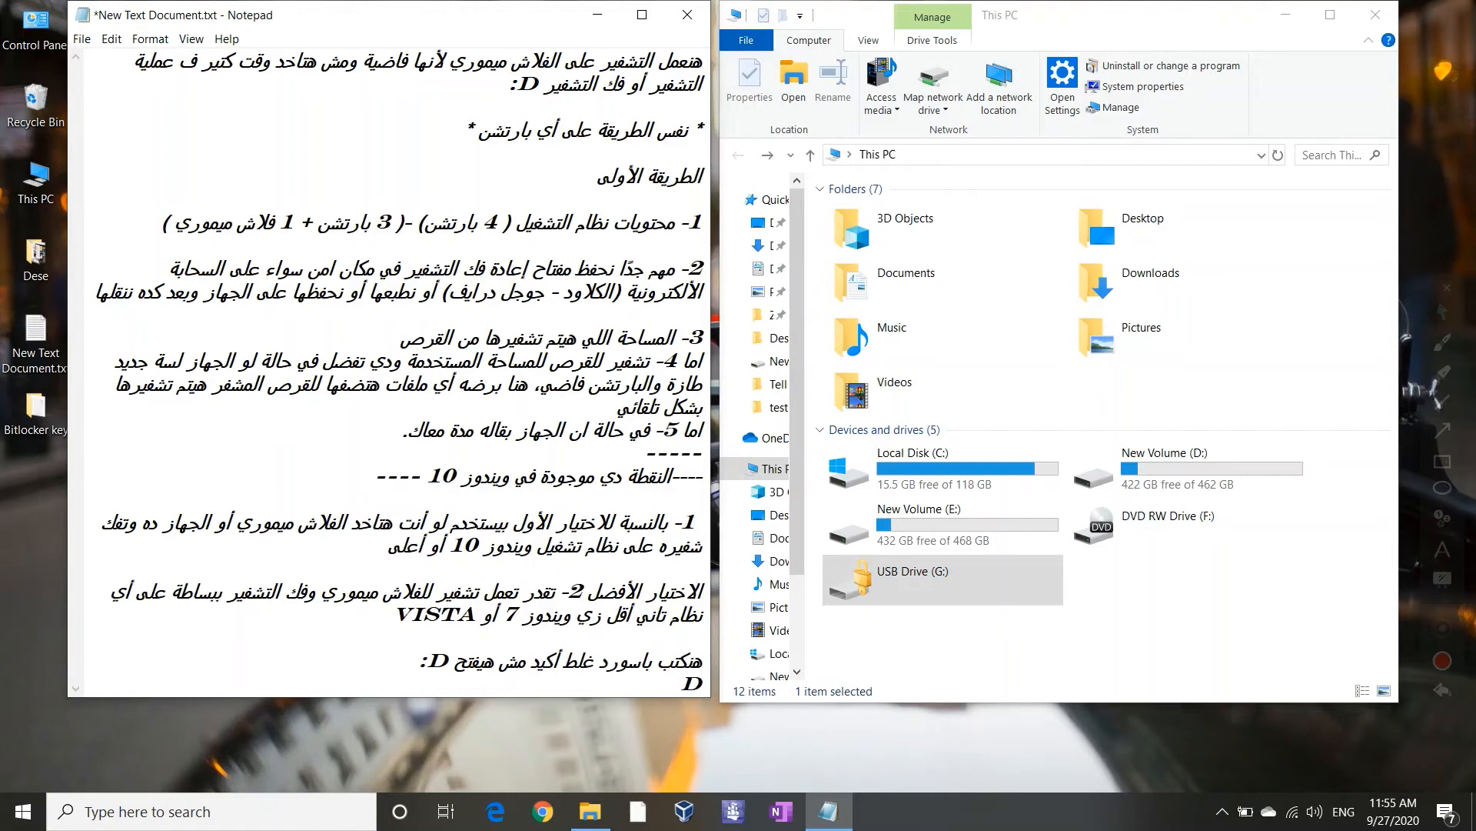
key(alt+shift)
text(ا دلوقت ن)
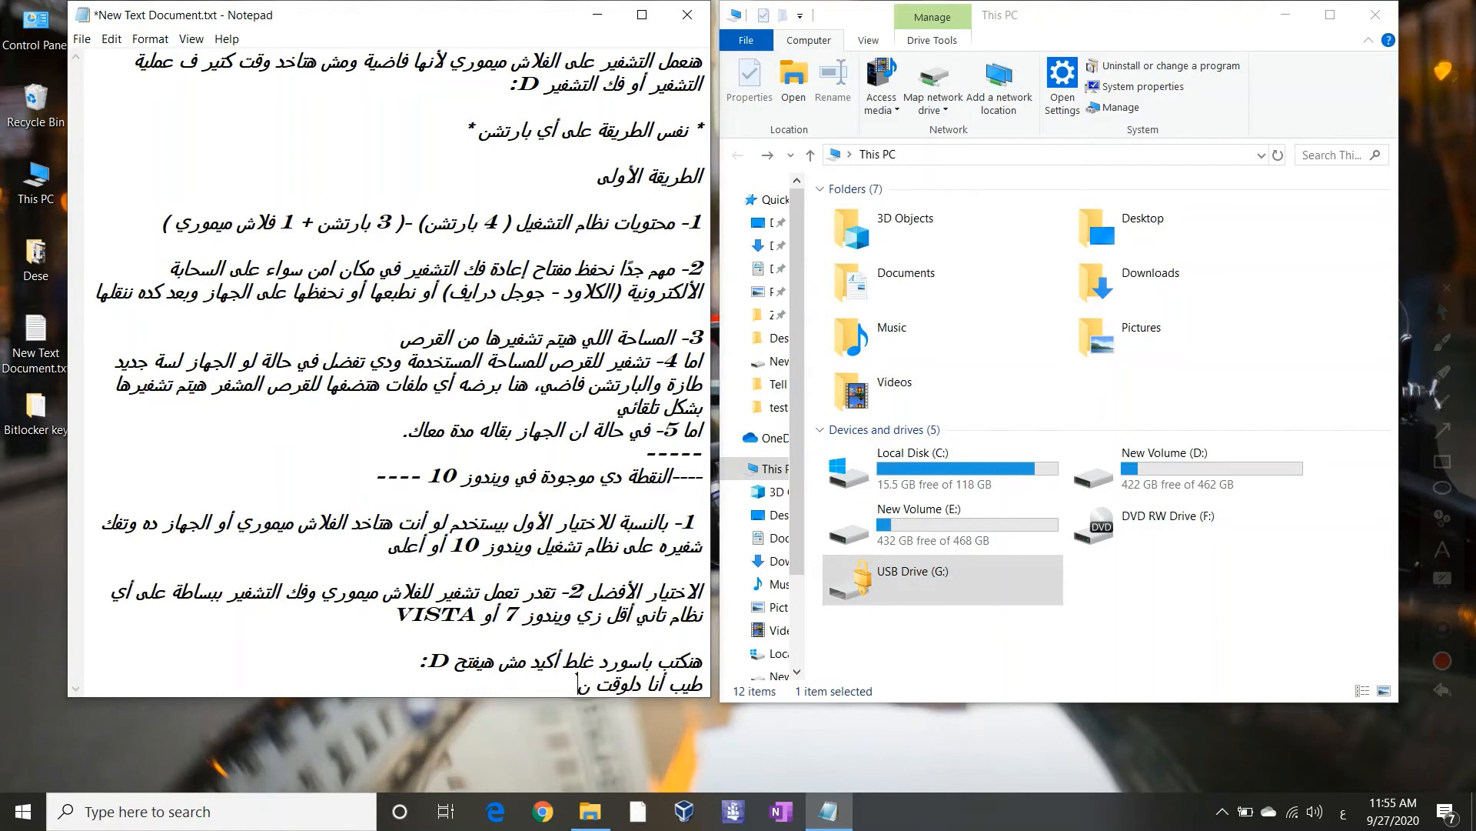
text(سيت الباسورد أعمل اي)
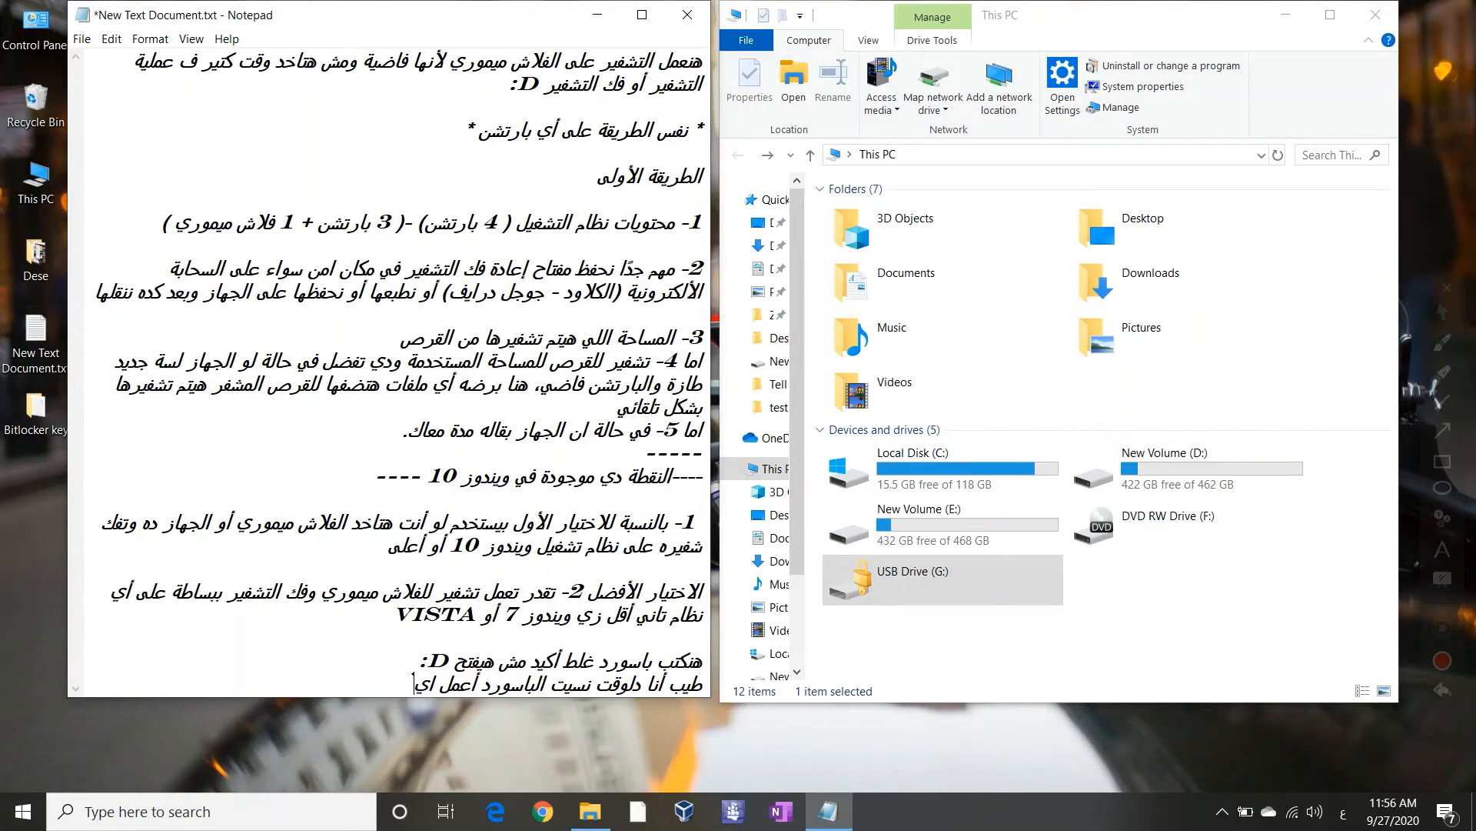
text(ه؟)
key(Return)
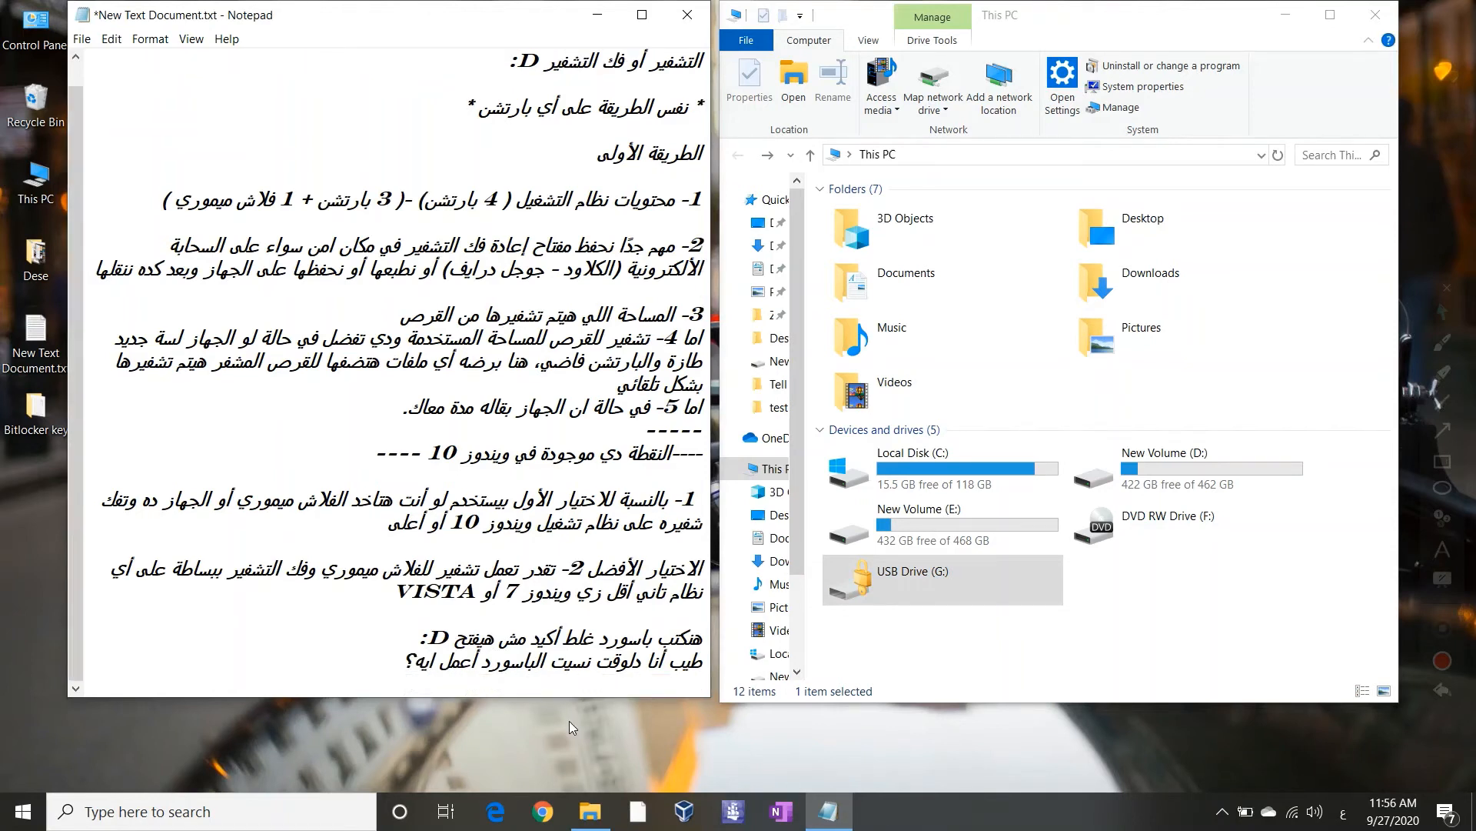
click(976, 561)
Open G:'s unlock prompt and choose More options > Enter recovery key
double_click(968, 578)
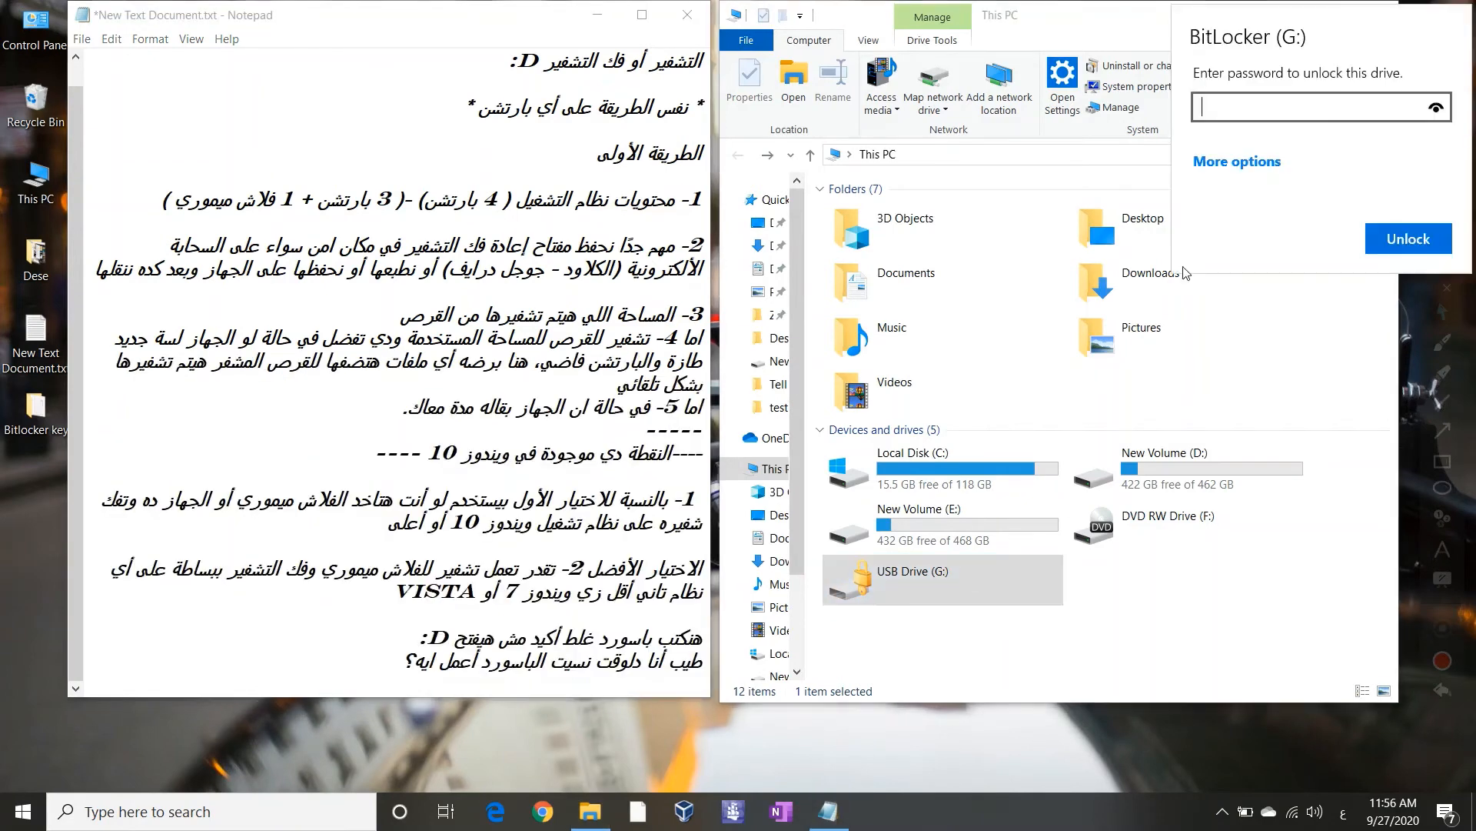
click(1261, 160)
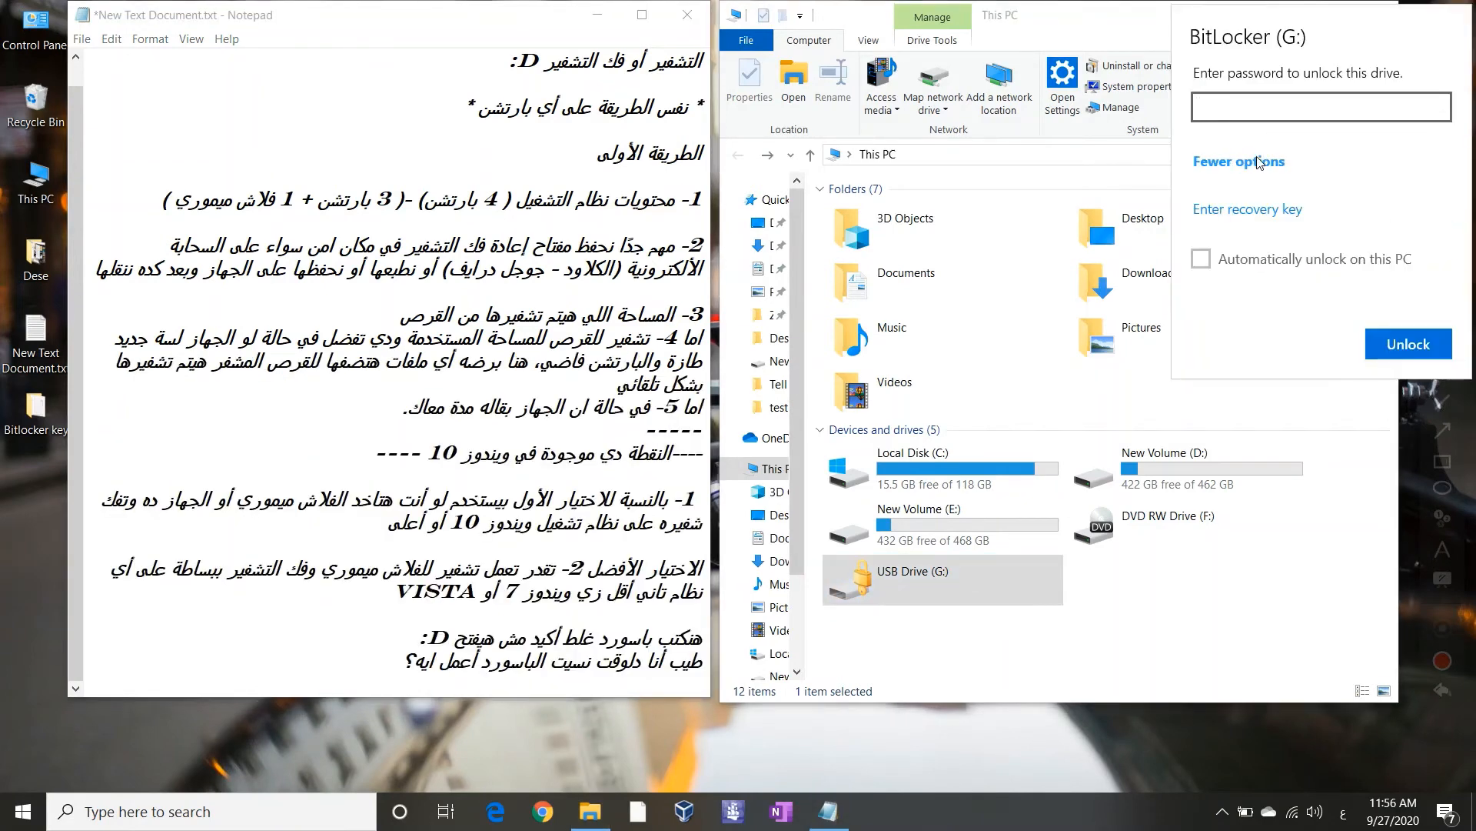
click(1228, 219)
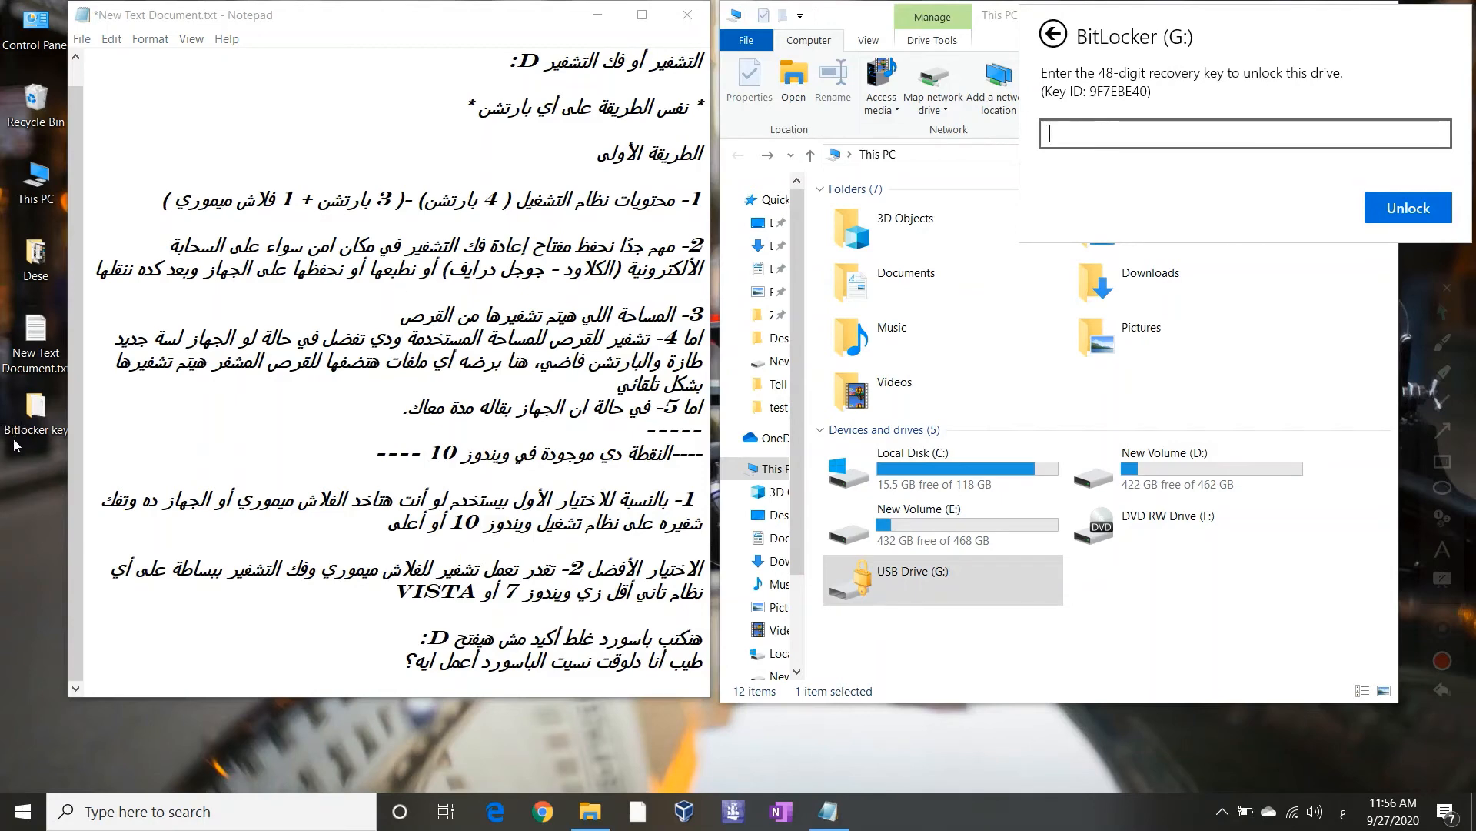
key(Escape)
key(super+d)
Open the recovery key file in the Bitlocker key folder, select the key, and return to This PC
double_click(42, 409)
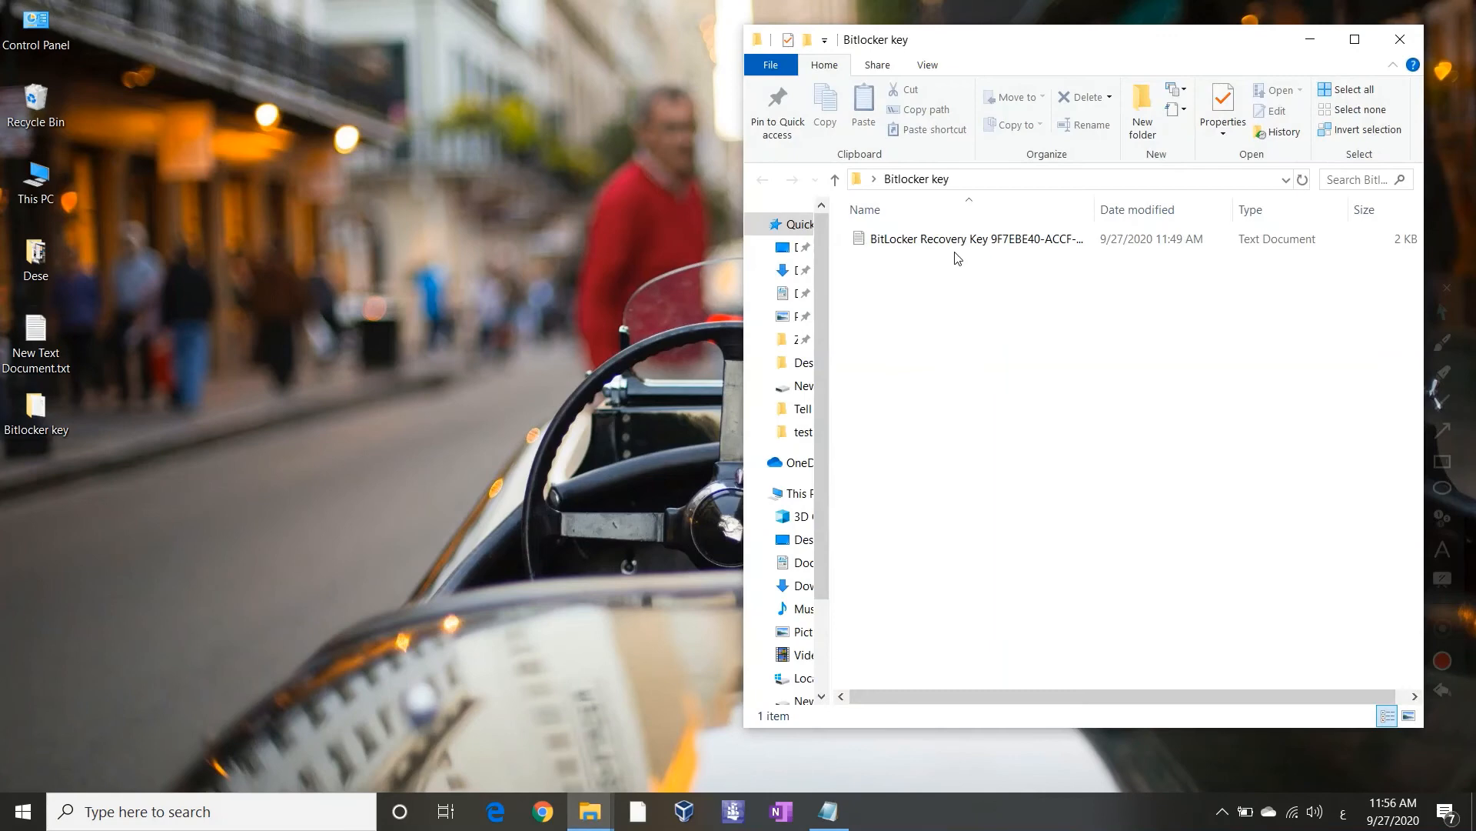
double_click(961, 240)
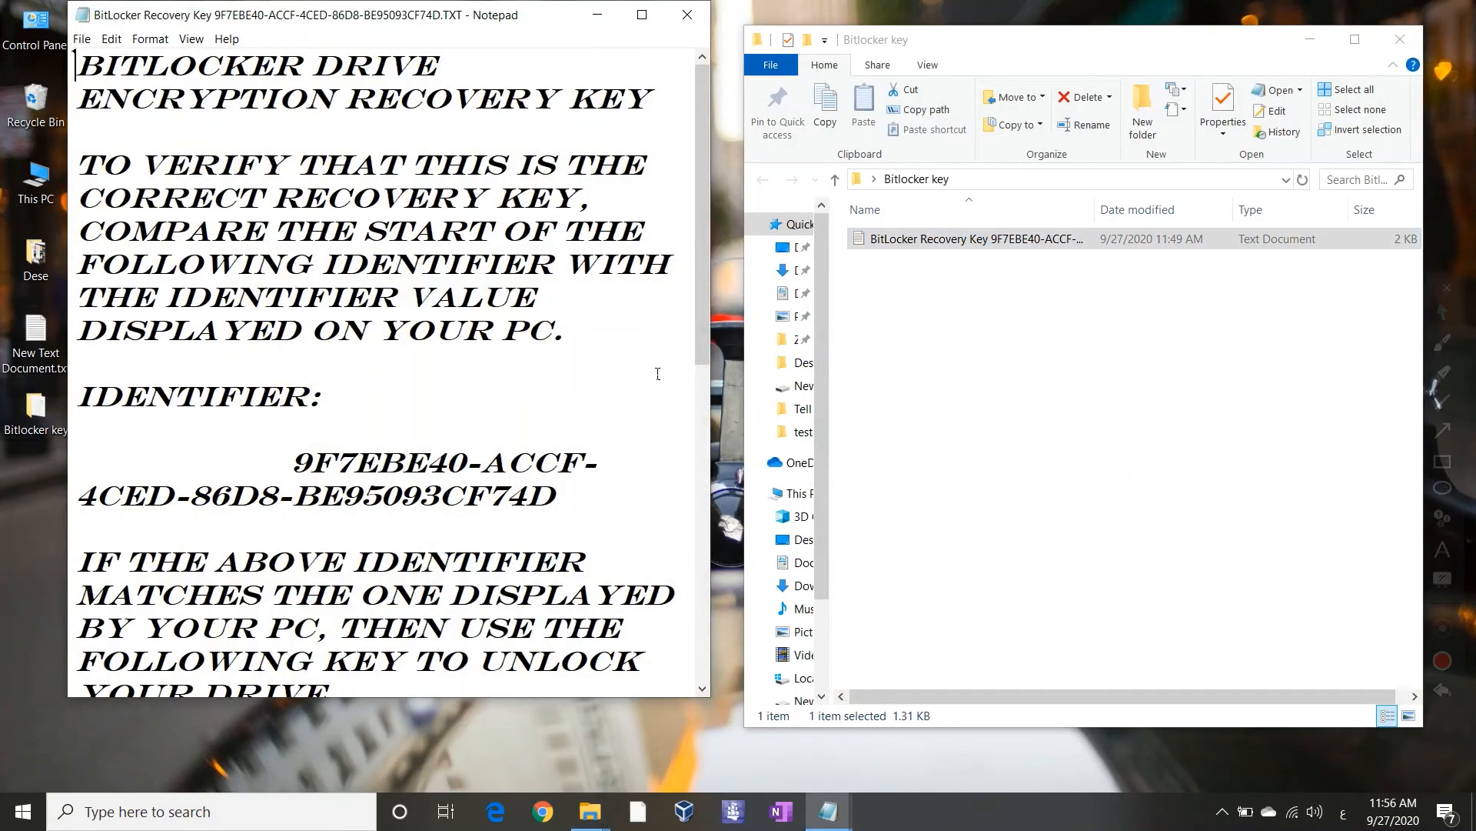
click(702, 406)
scroll(701, 411, down, 1)
scroll(700, 412, up, 1)
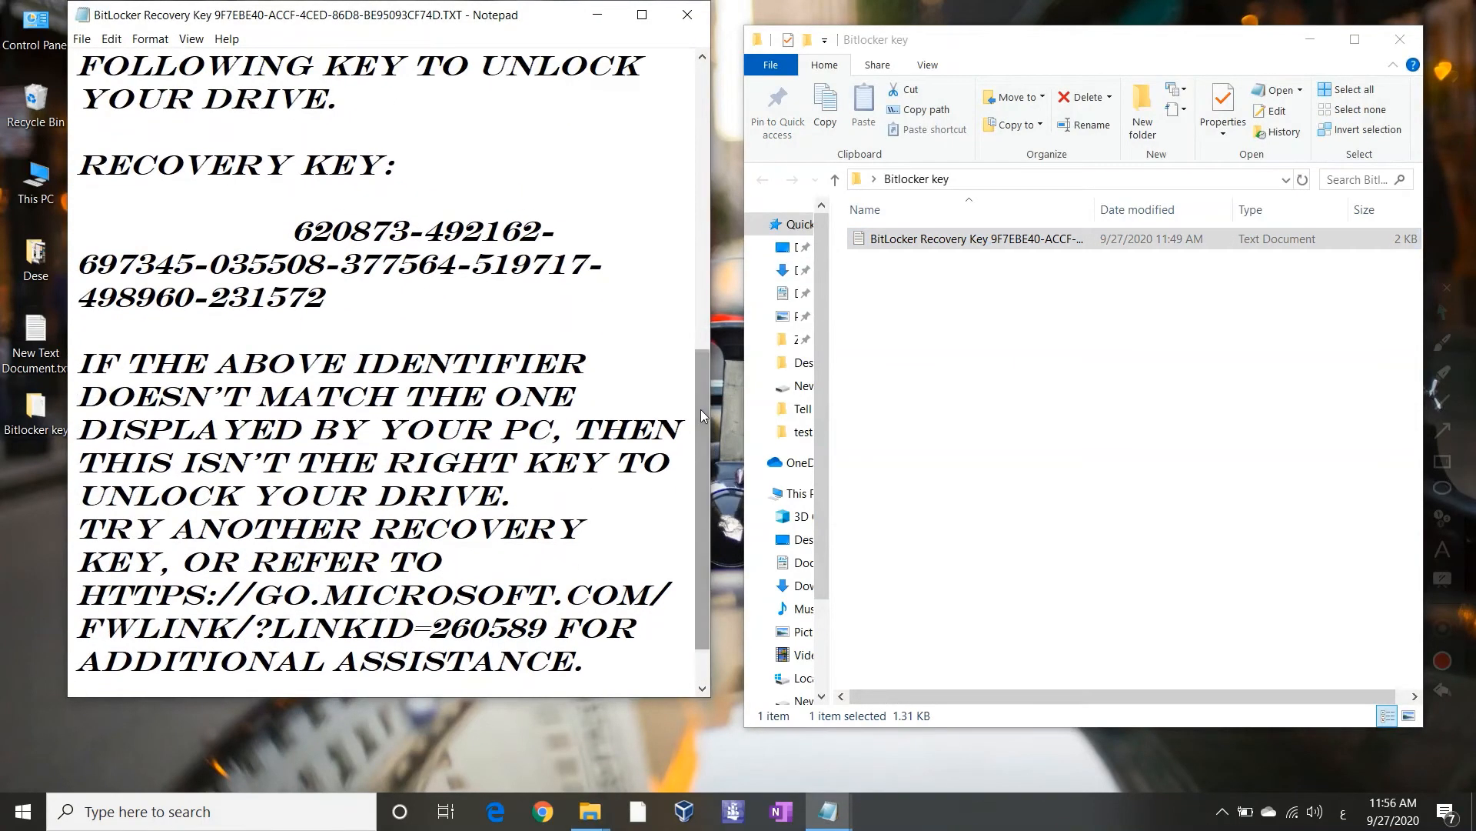
drag(77, 164, 279, 176)
click(279, 176)
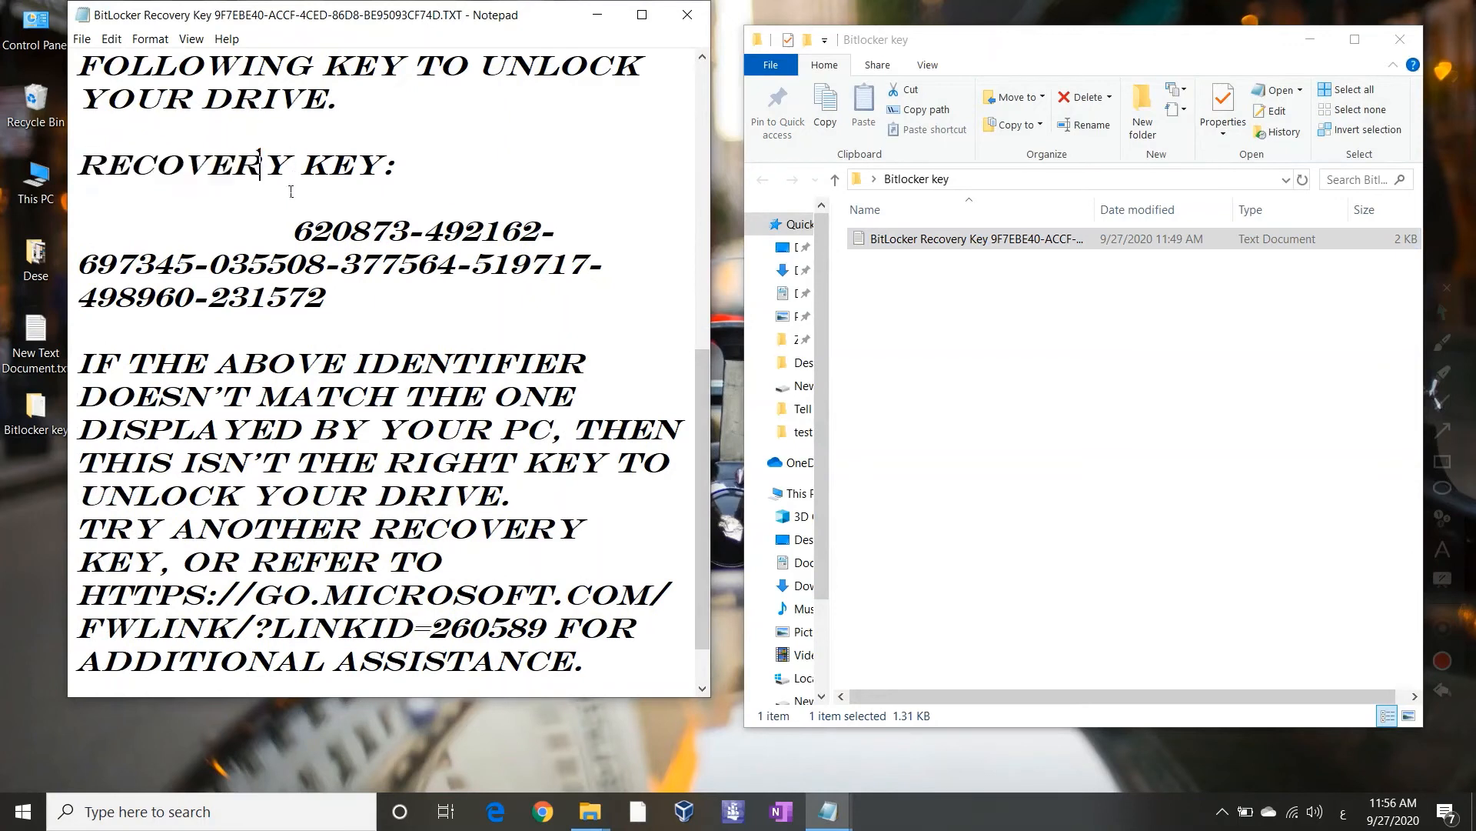
drag(326, 247, 353, 331)
key(ctrl+c)
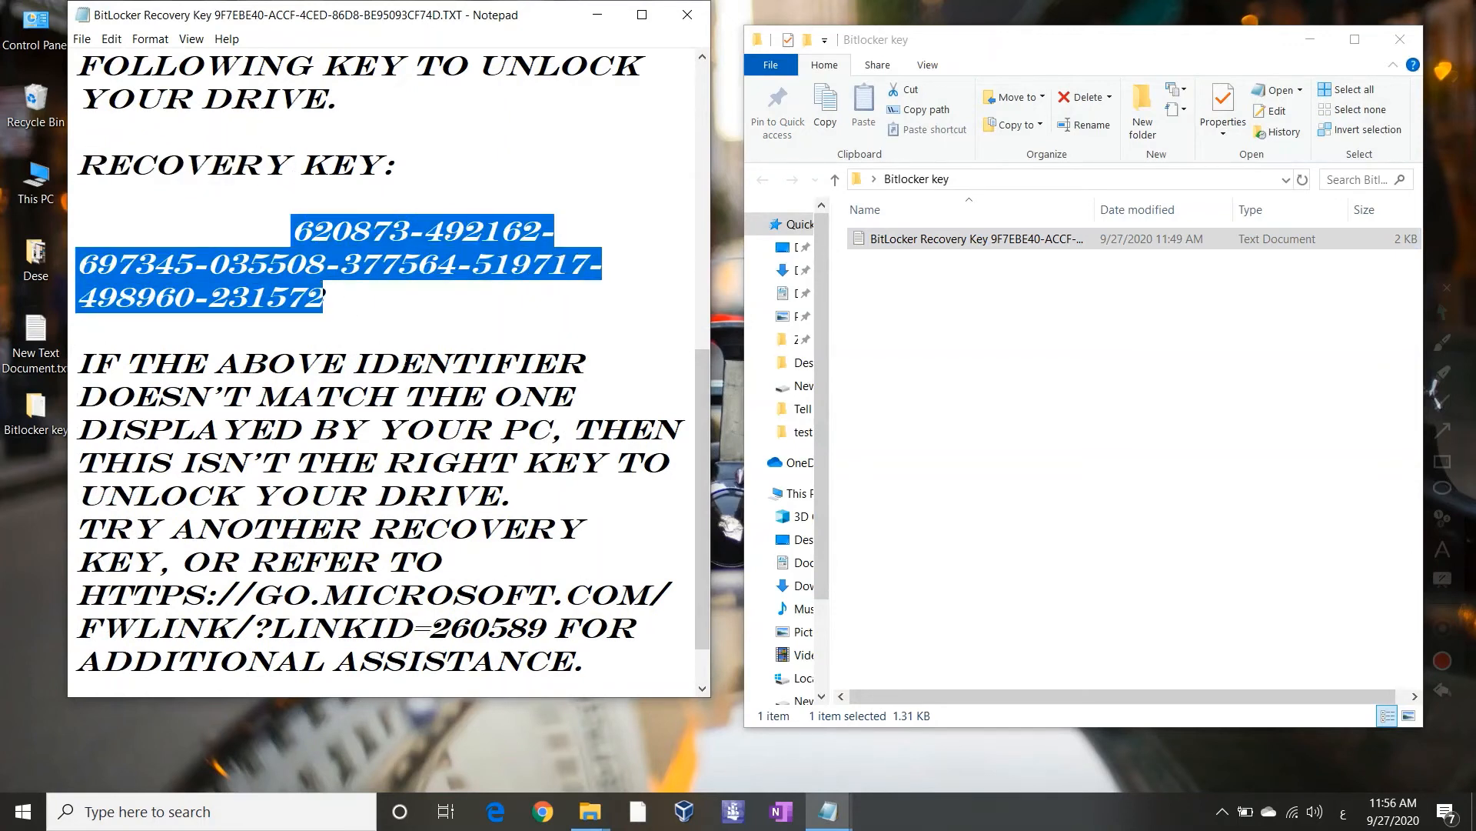
click(590, 812)
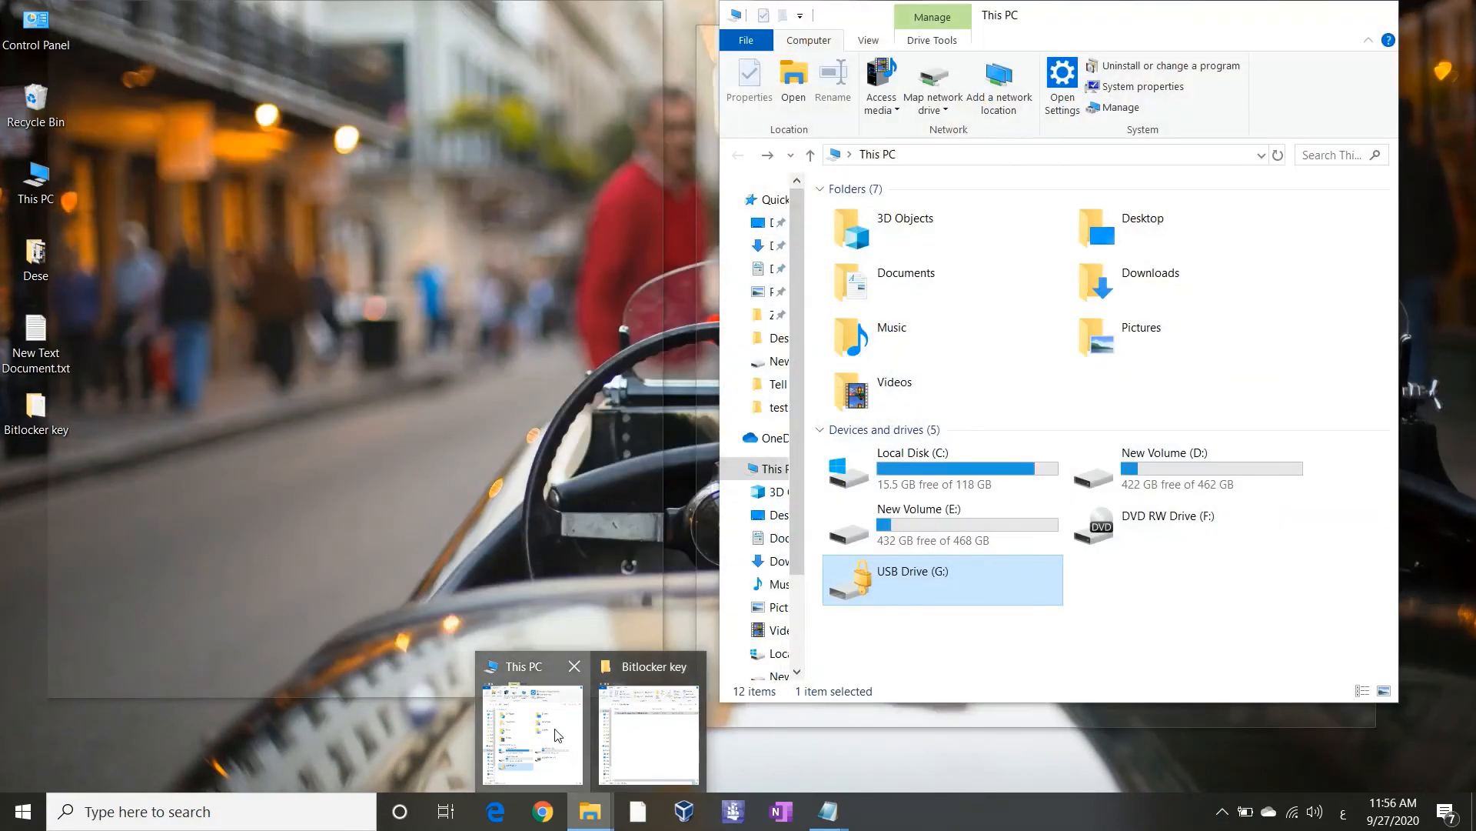
click(532, 734)
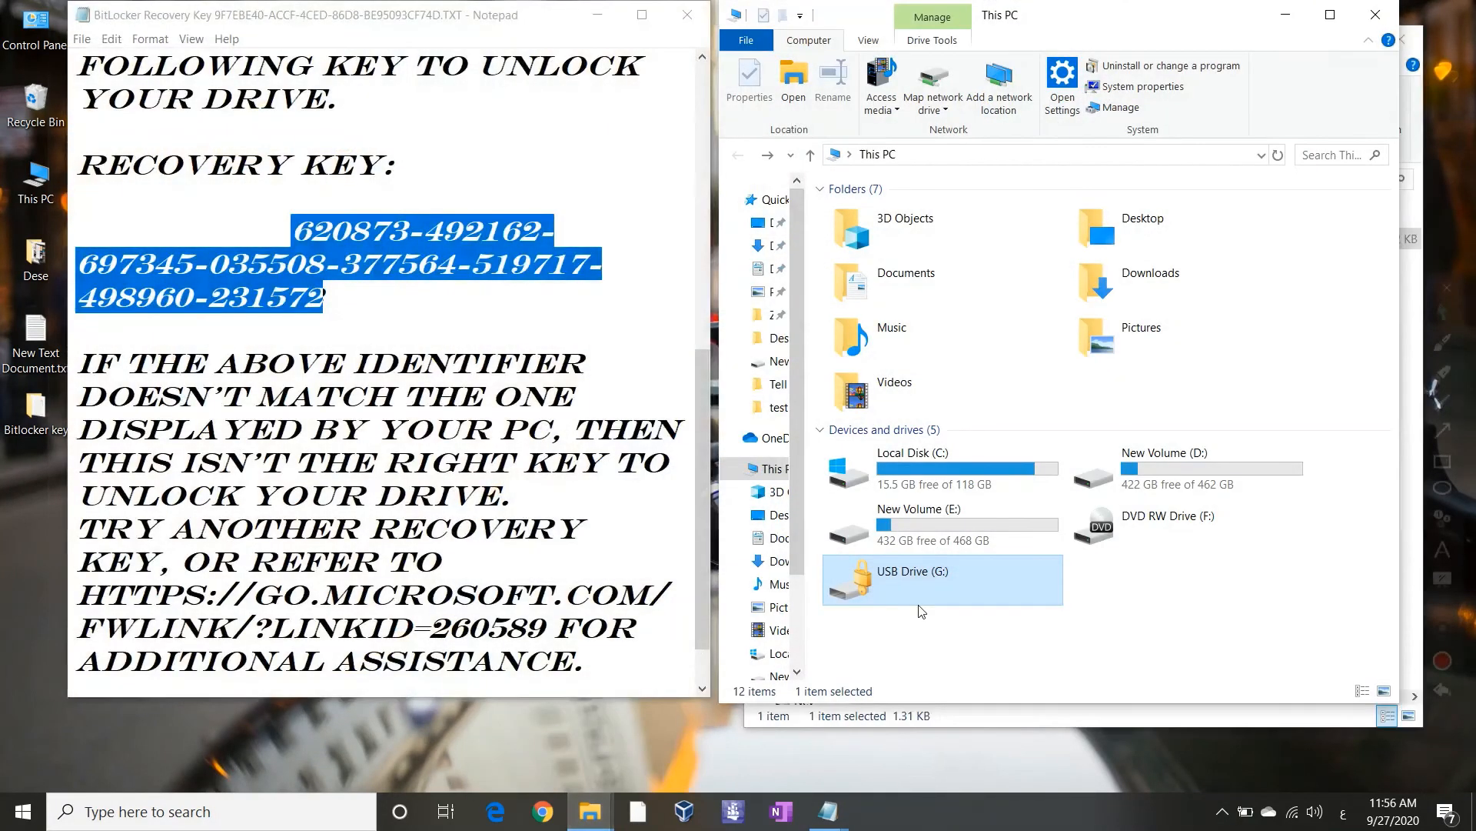
Paste the recovery key into G:'s Enter recovery key field and unlock the drive
double_click(945, 580)
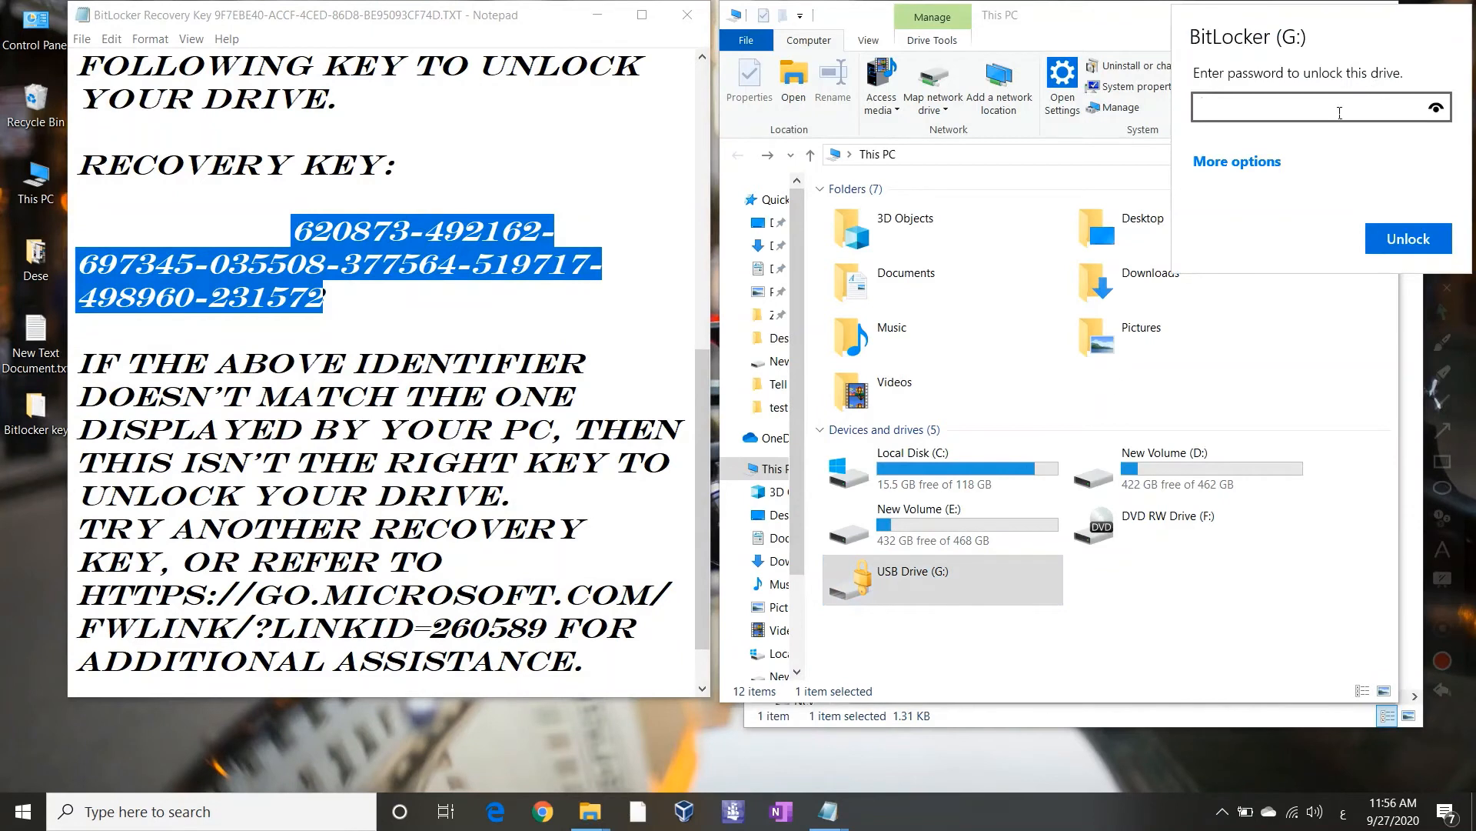
click(1238, 162)
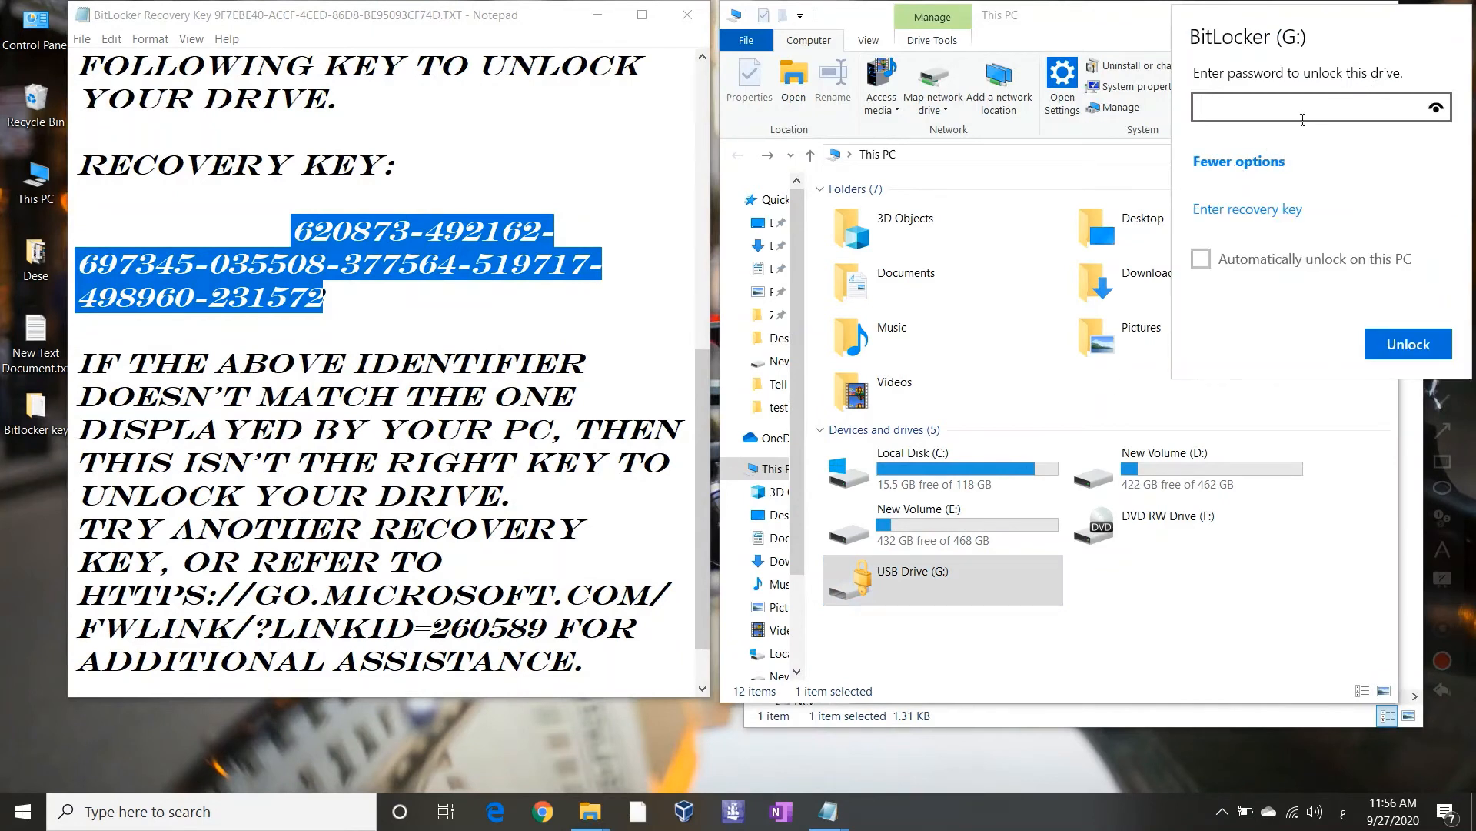
key(ctrl+v)
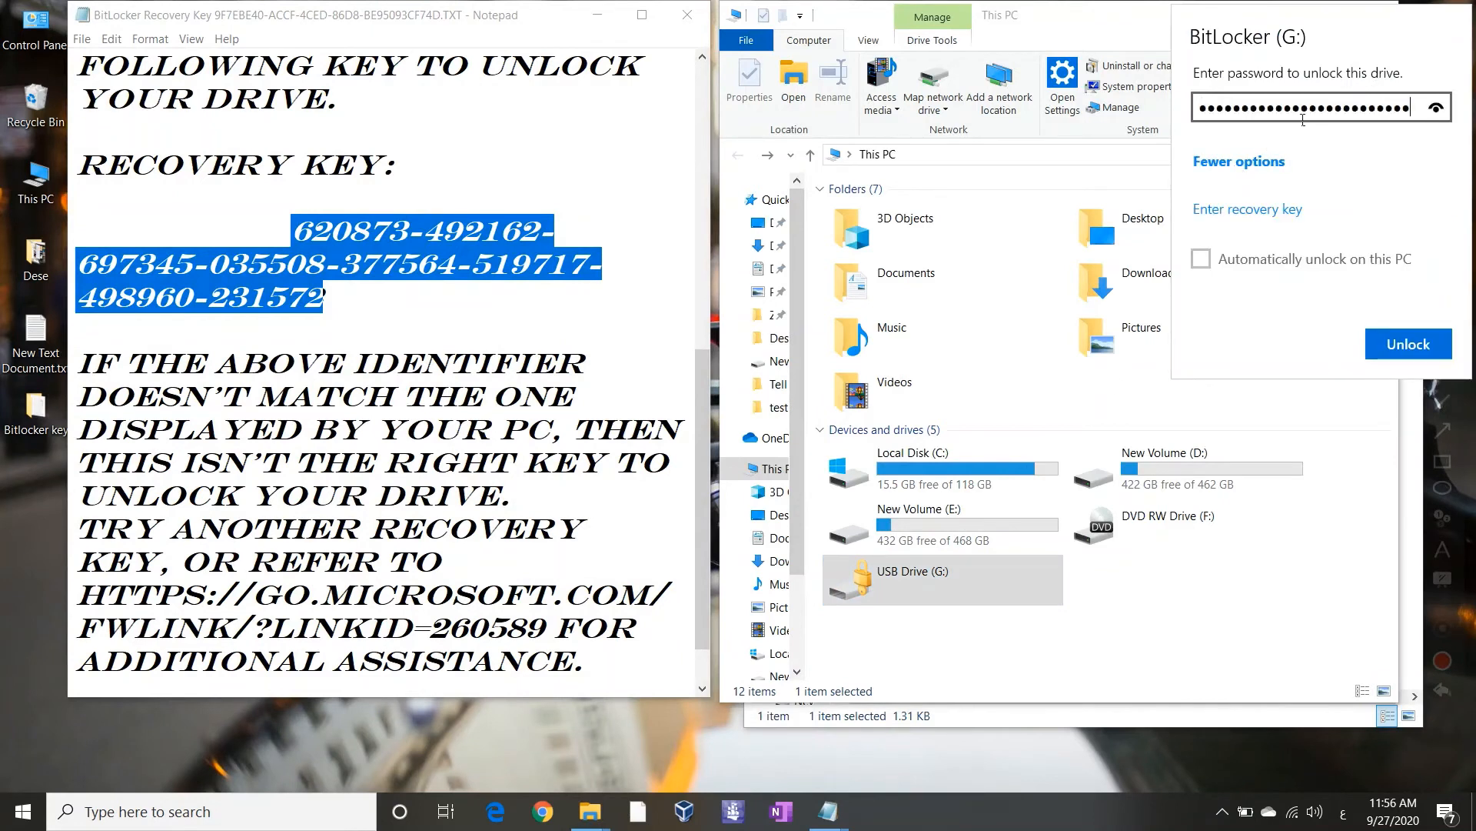
click(1435, 108)
click(1272, 209)
key(ctrl+v)
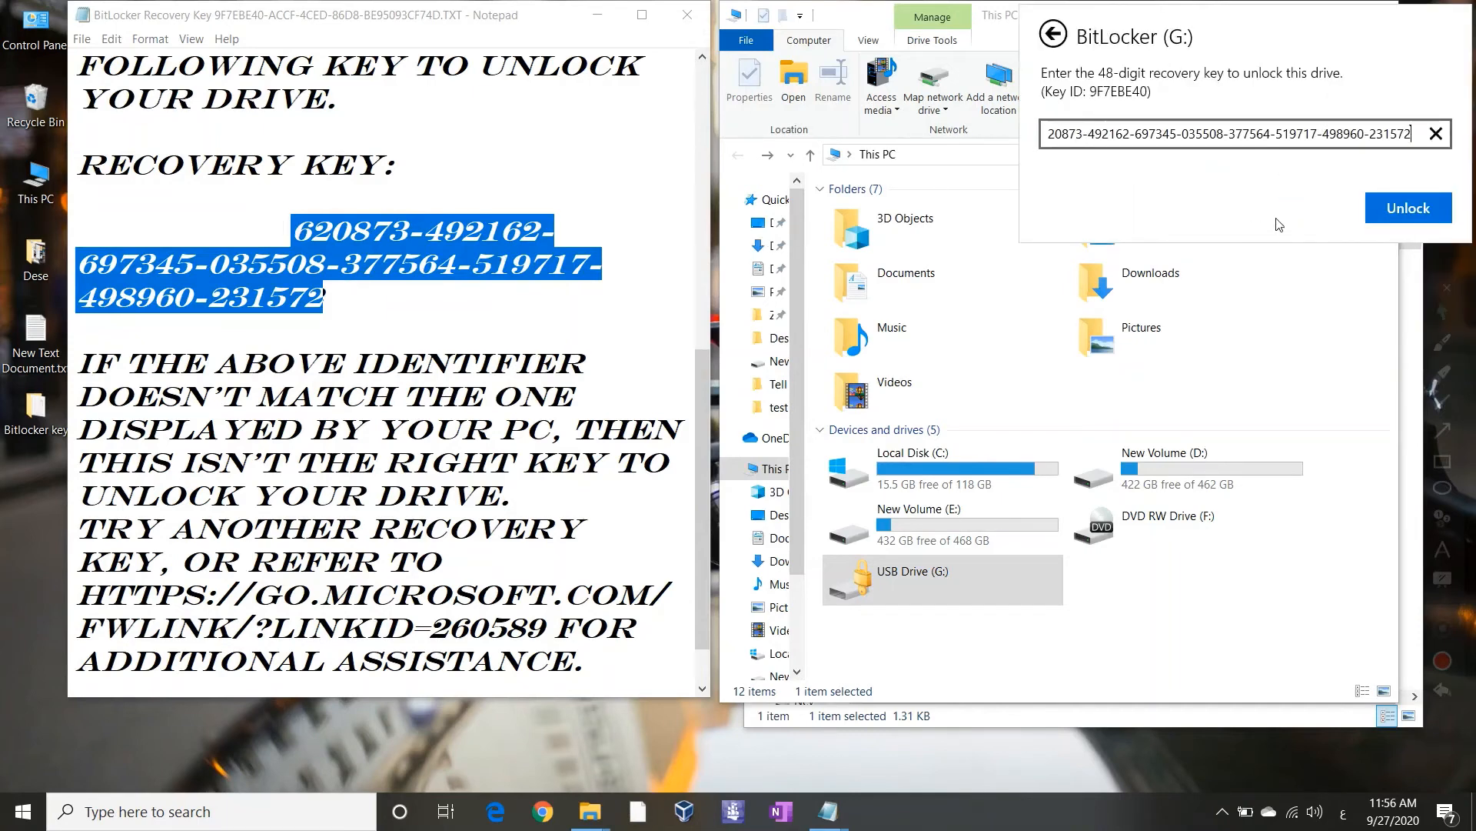
click(1399, 219)
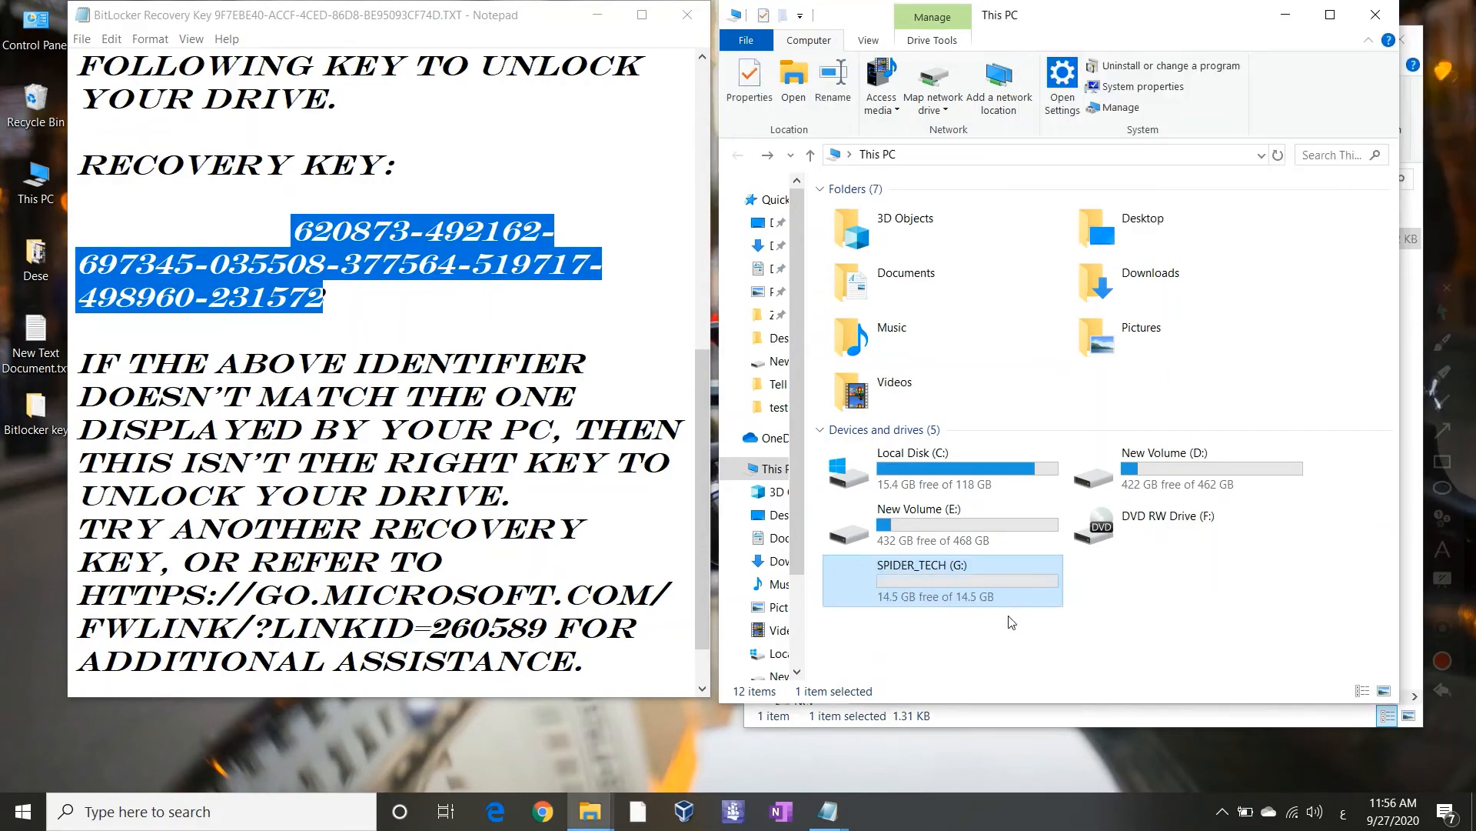
Open the unlocked SPIDER_TECH (G:) drive, then go back to the Notepad notes
double_click(940, 584)
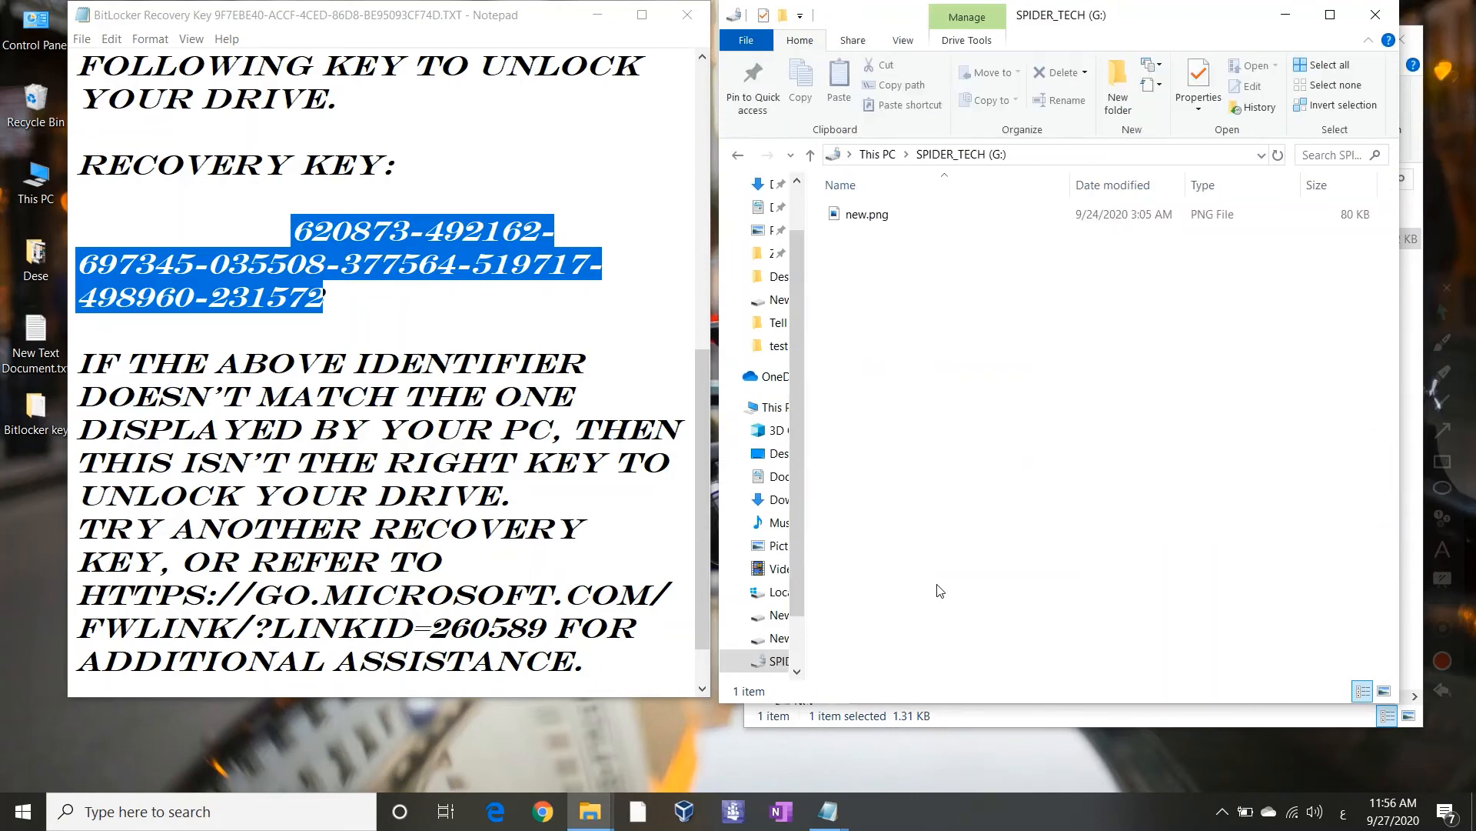
key(BackSpace)
click(825, 811)
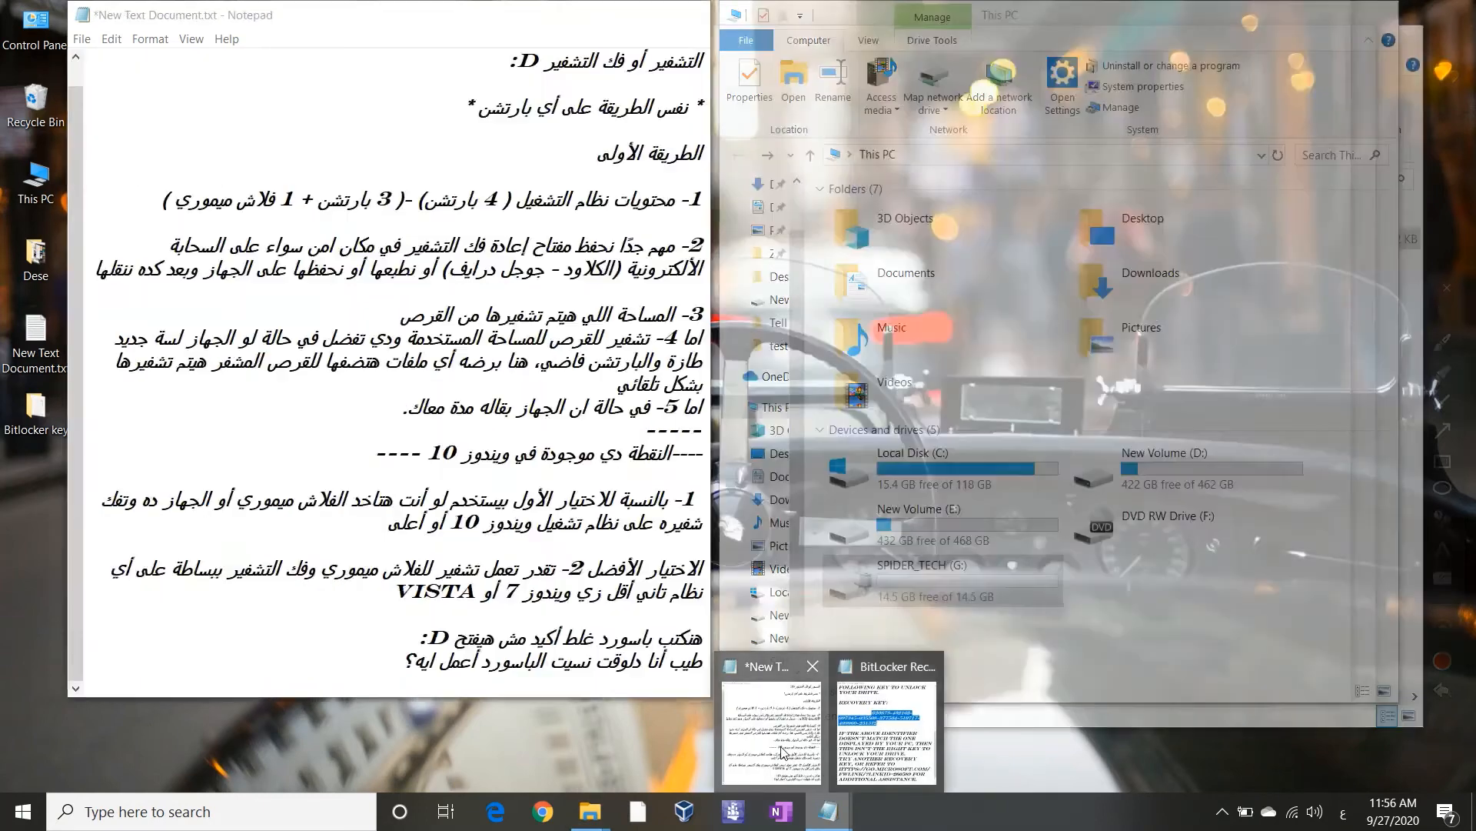
click(777, 750)
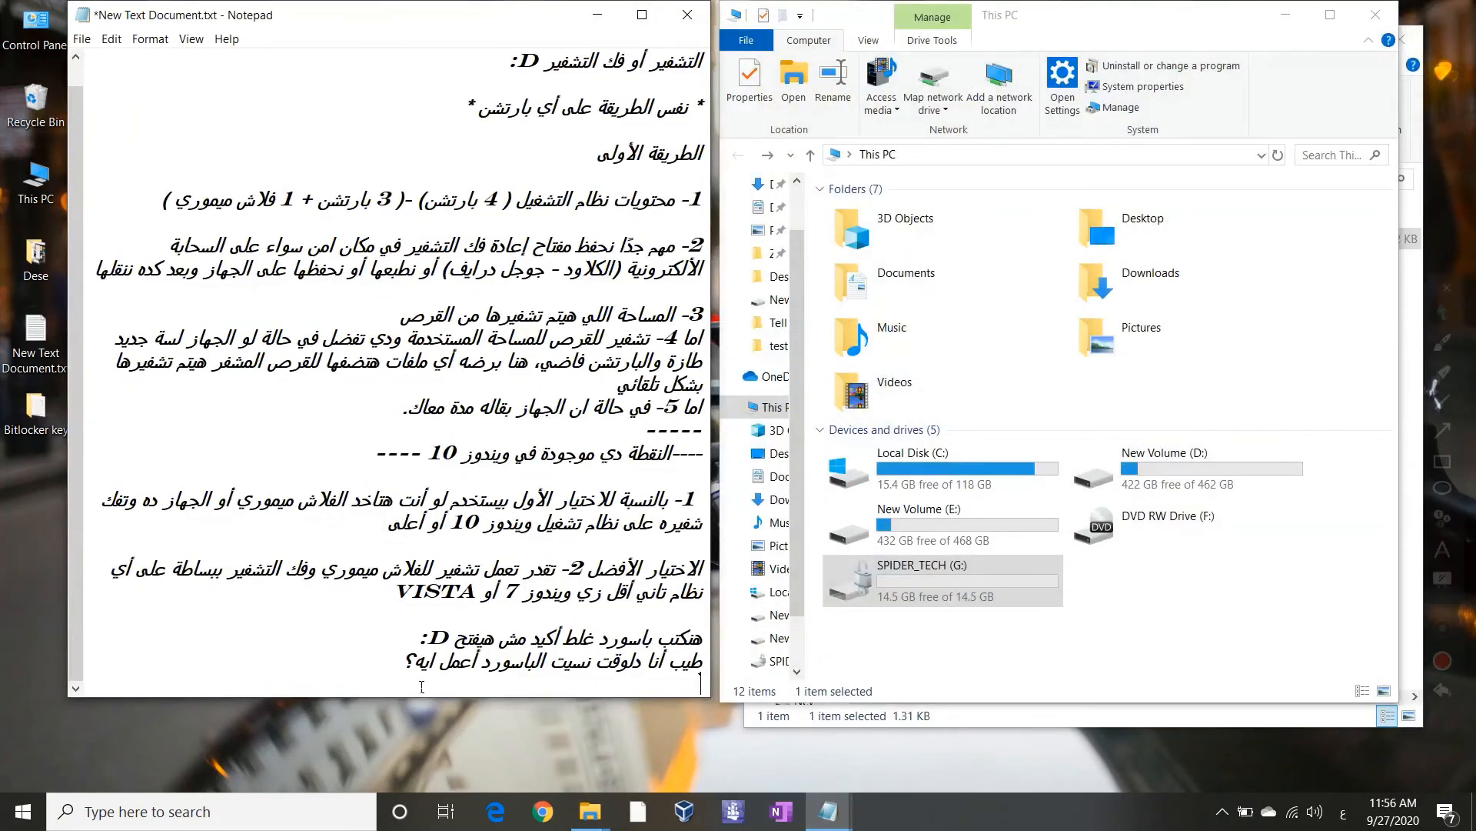
Note that the flash drive was opened by removing encryption with the key
text(كده احنا فتحنا الفلاش)
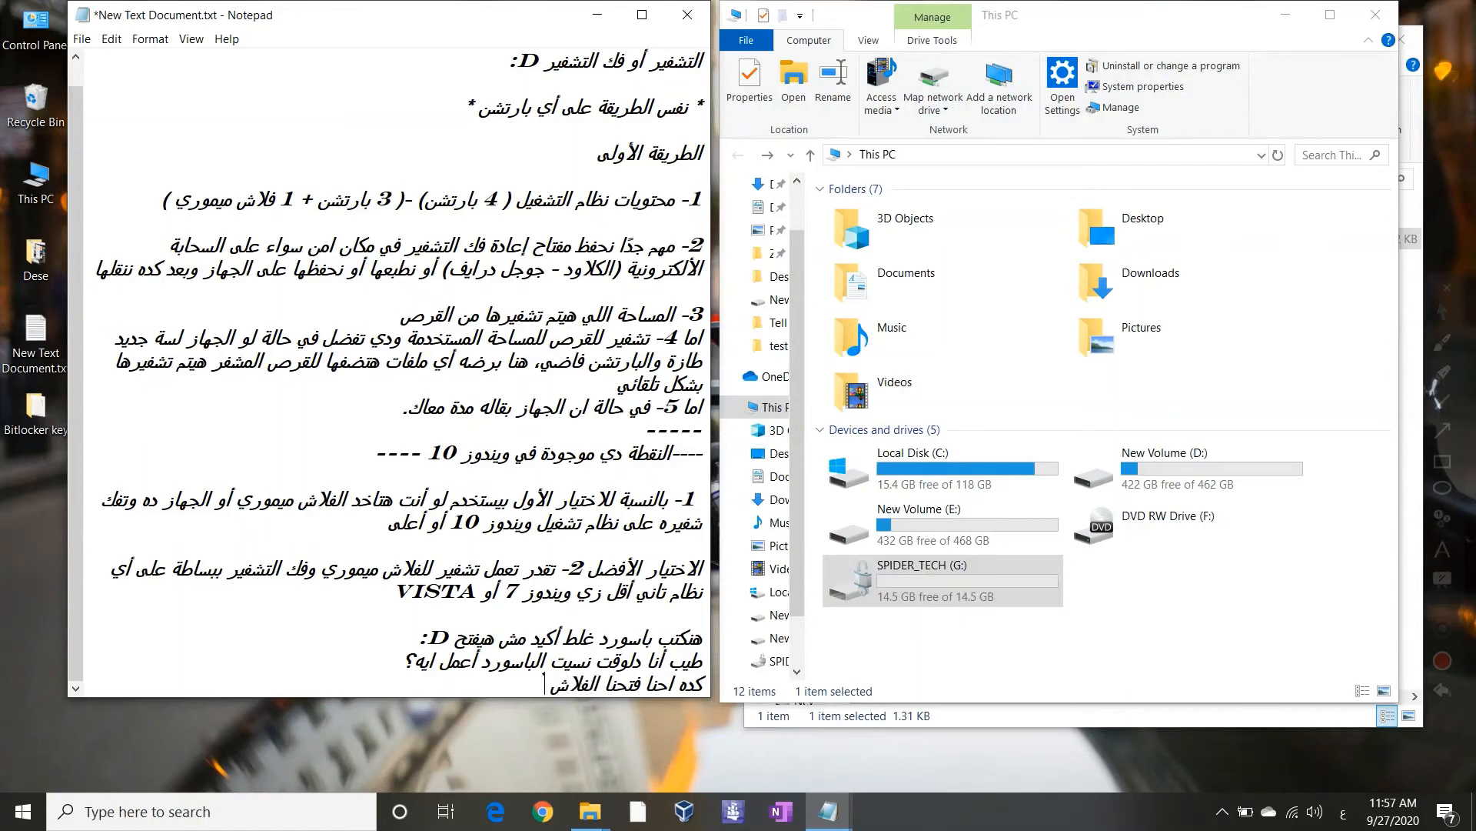
text( ميموري (ش)
key(BackSpace)
text(أ)
text(ملية ا)
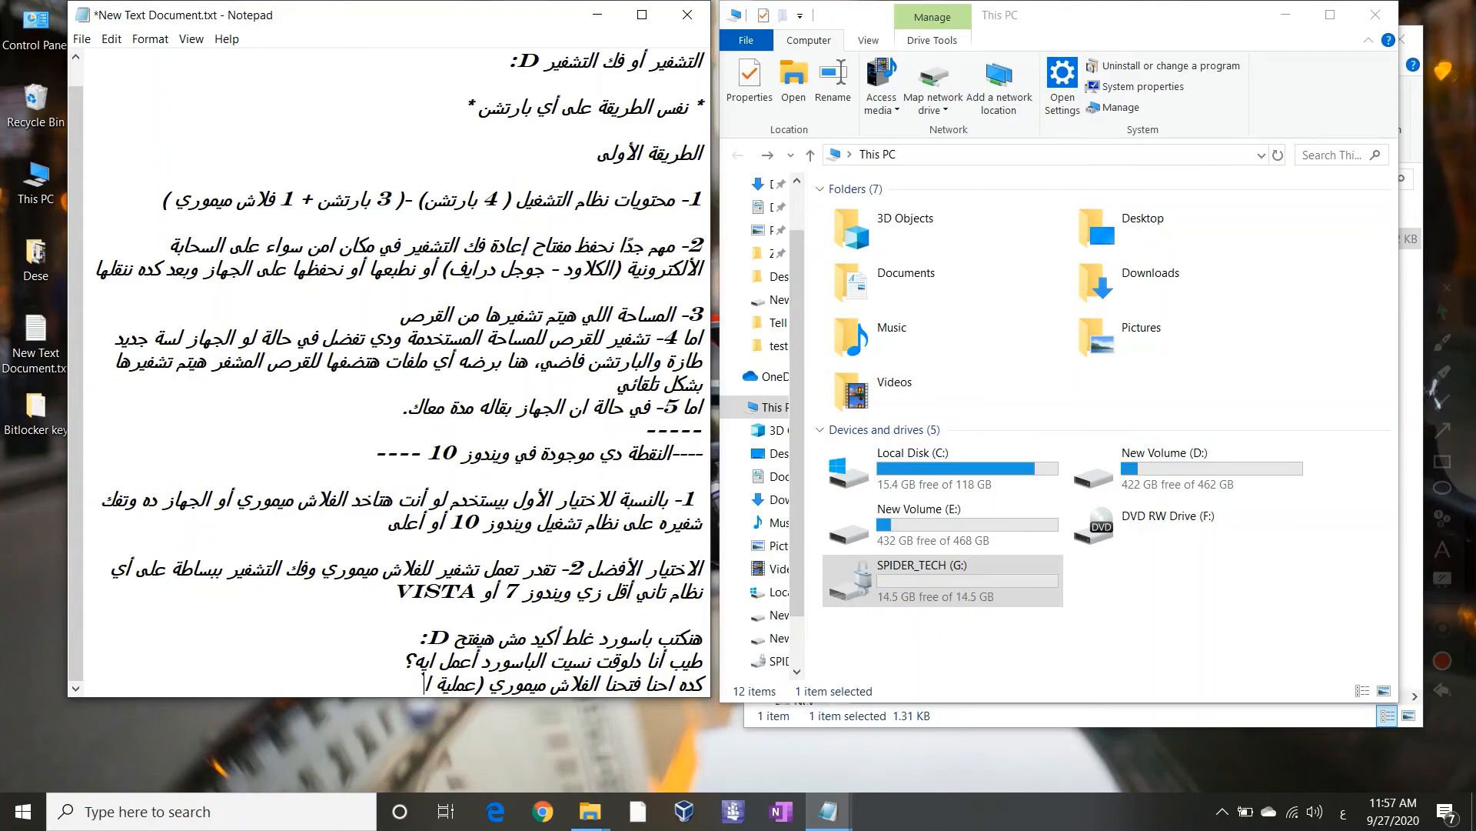
text(زالة للتشفير) من خلا)
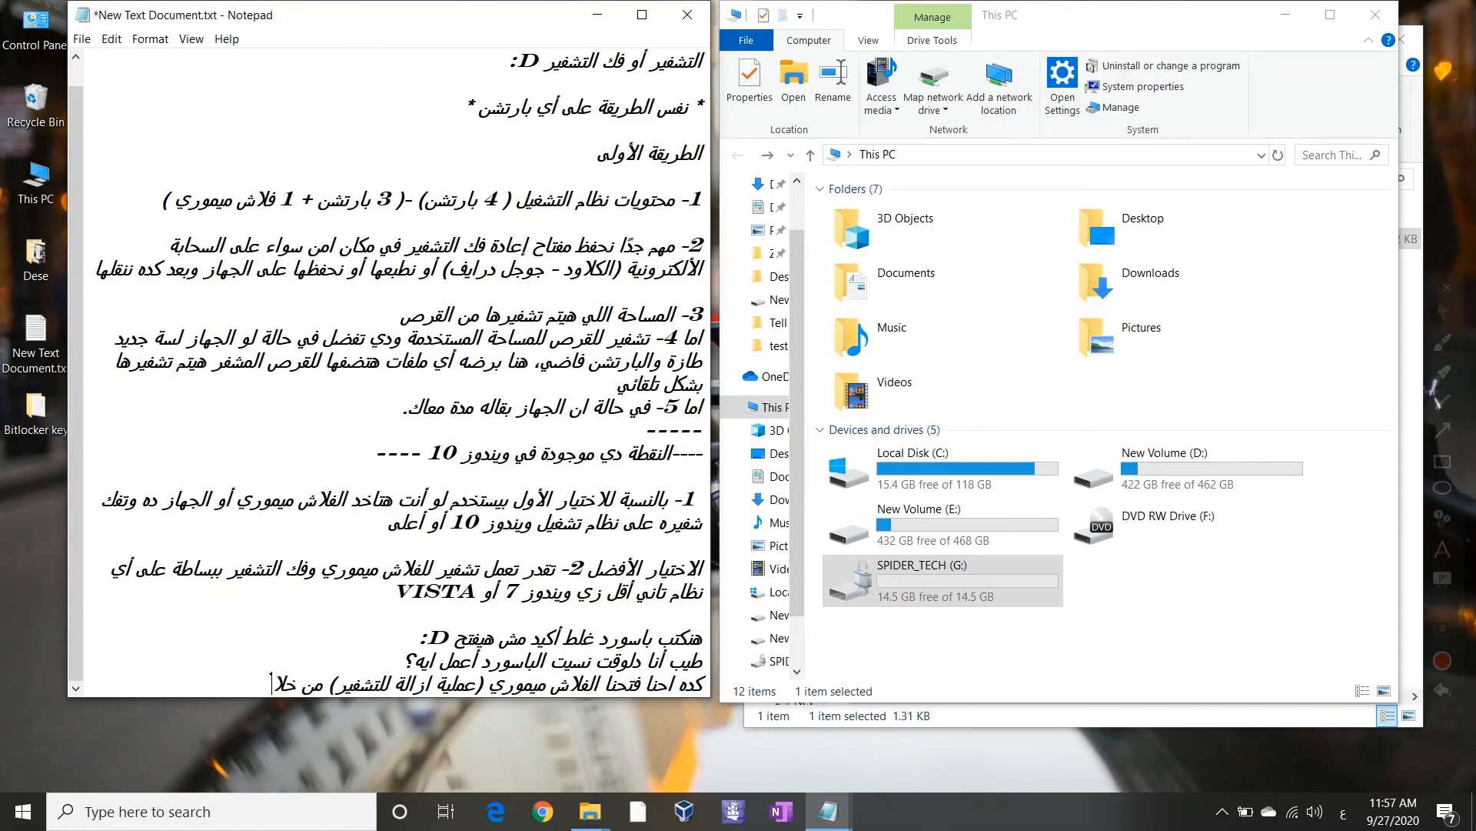
text(ل المفتاح)
key(Return)
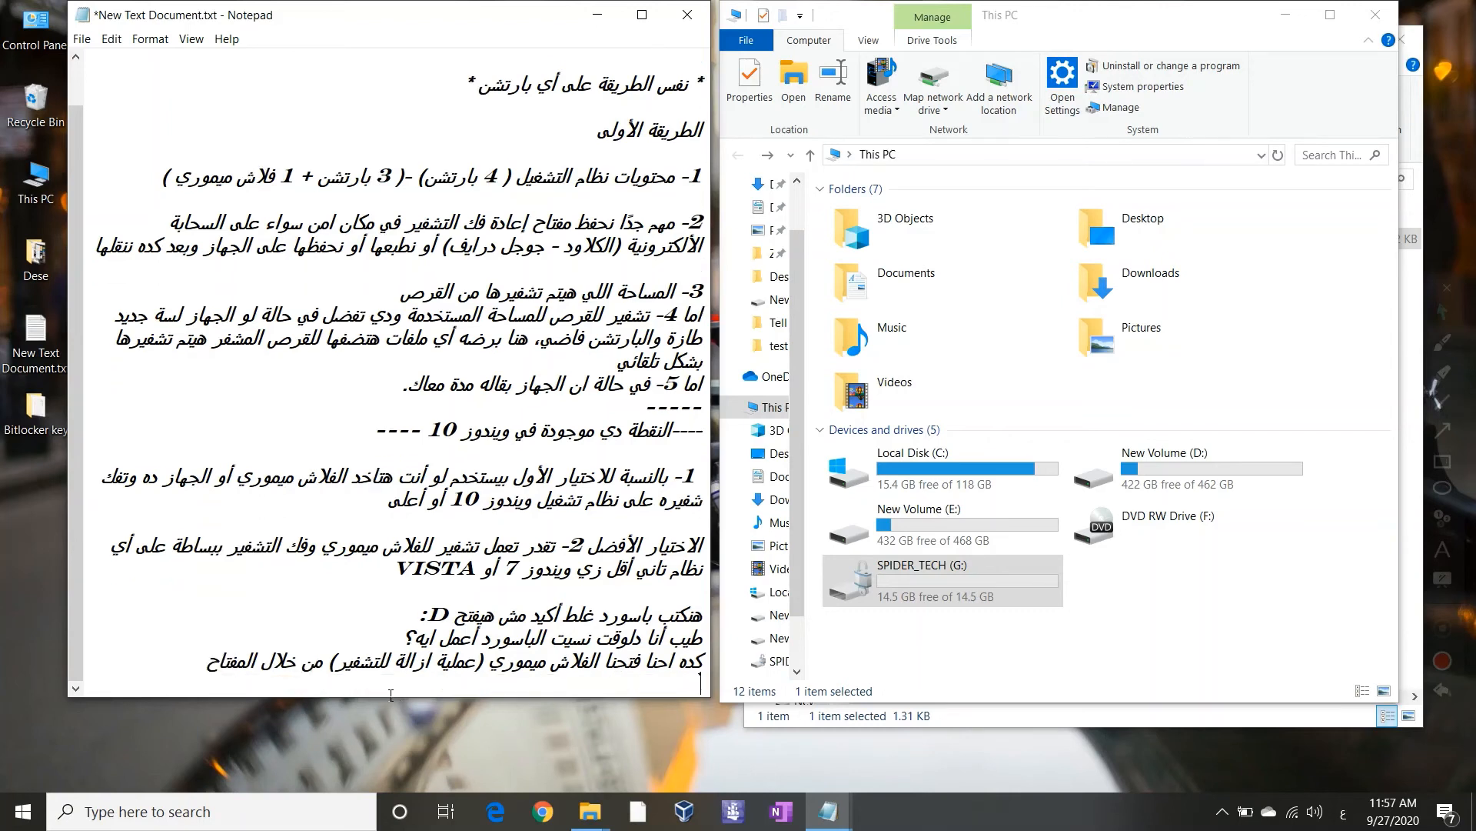
key(Return)
key(BackSpace)
Add '---', the question 'في النهاية أشيله ازاي؟' and the answer 'بسيطة :D'
text(---)
key(Return)
text(في الن)
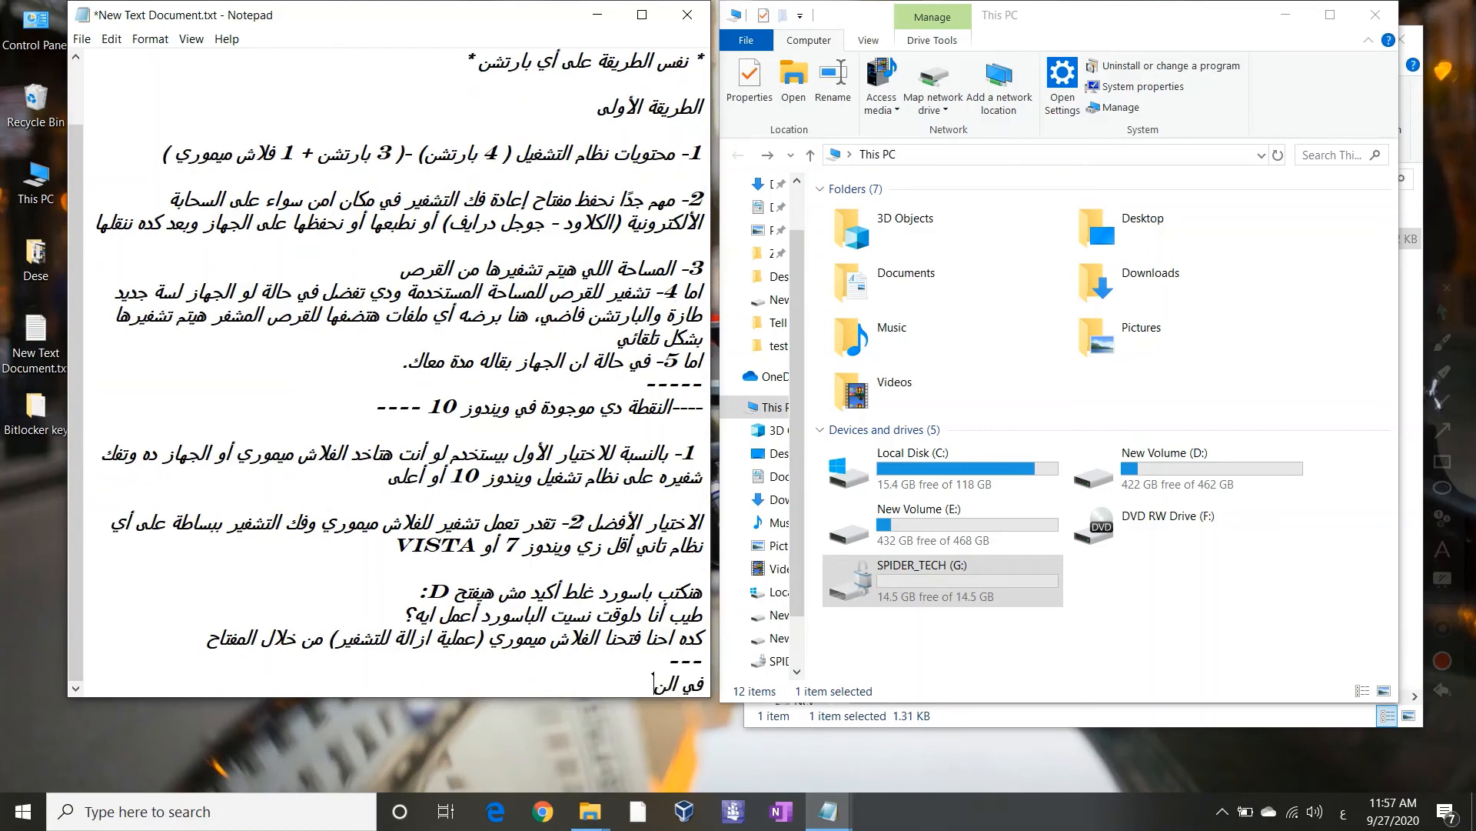
text(هاية أشيله ازاي؟)
key(Return)
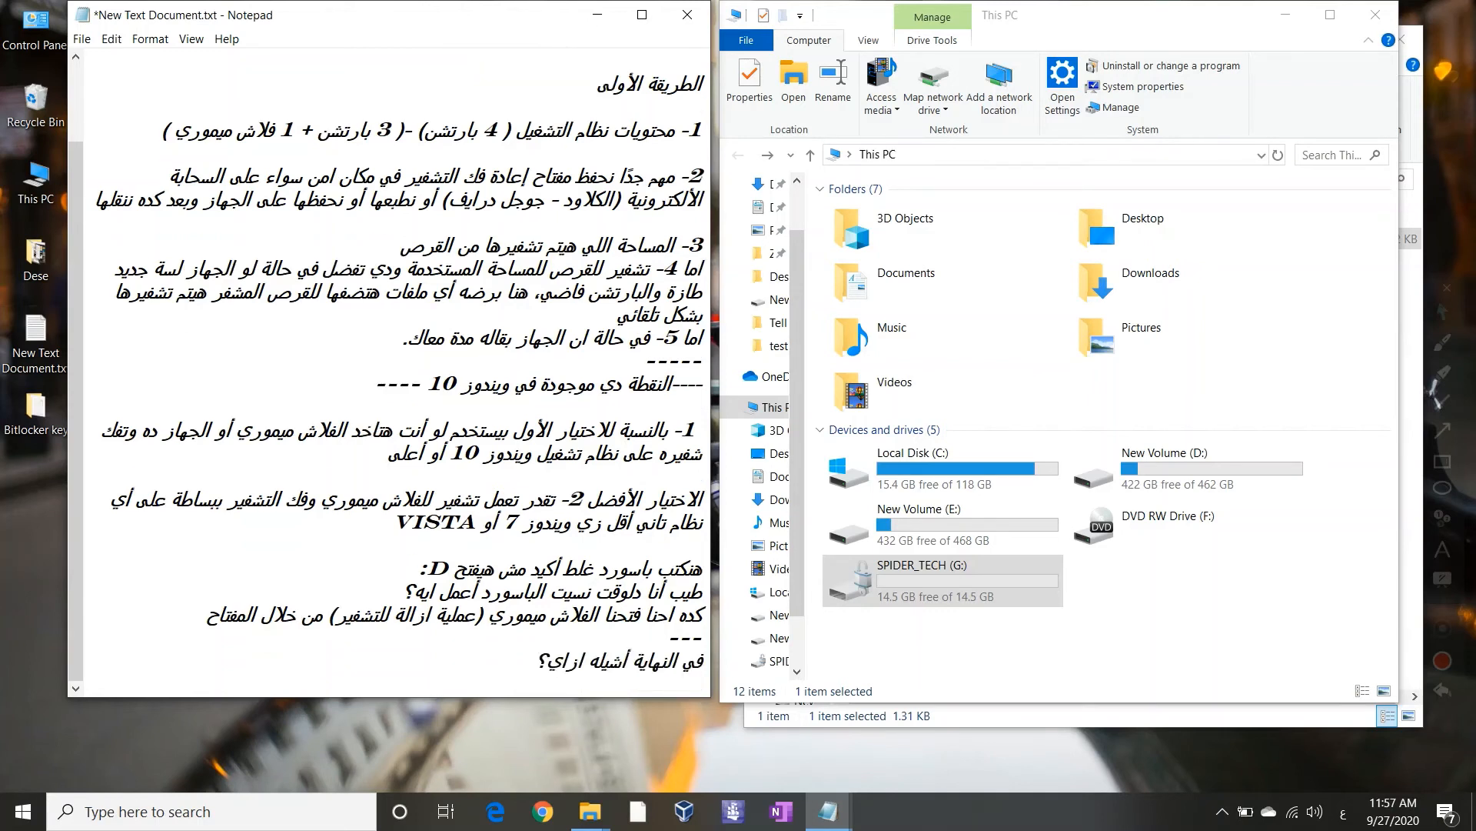
text(بسيطة :D)
key(Return)
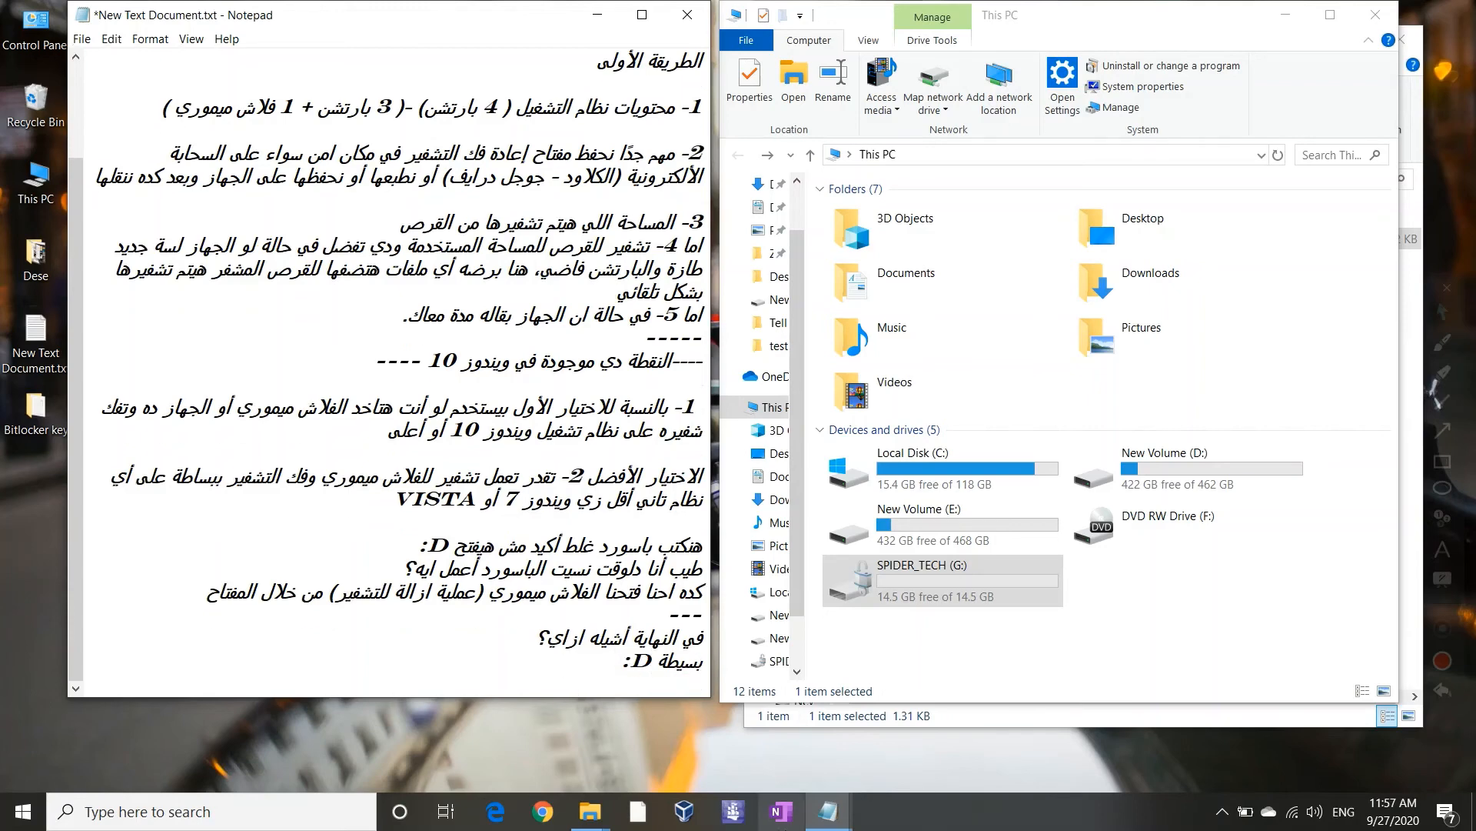
Open Control Panel and go to System and Security > BitLocker Drive Encryption
click(289, 823)
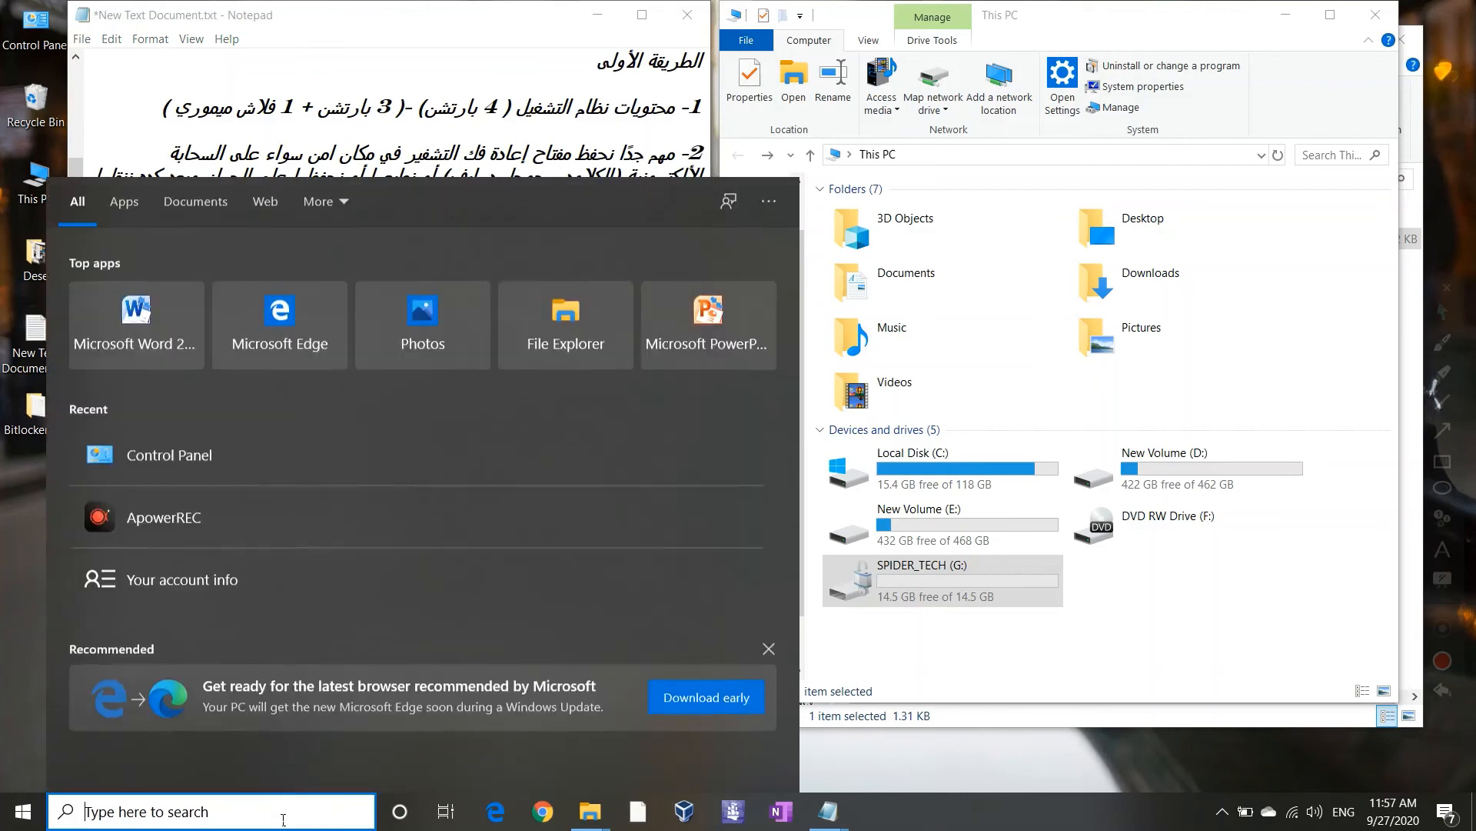
text(con)
key(Return)
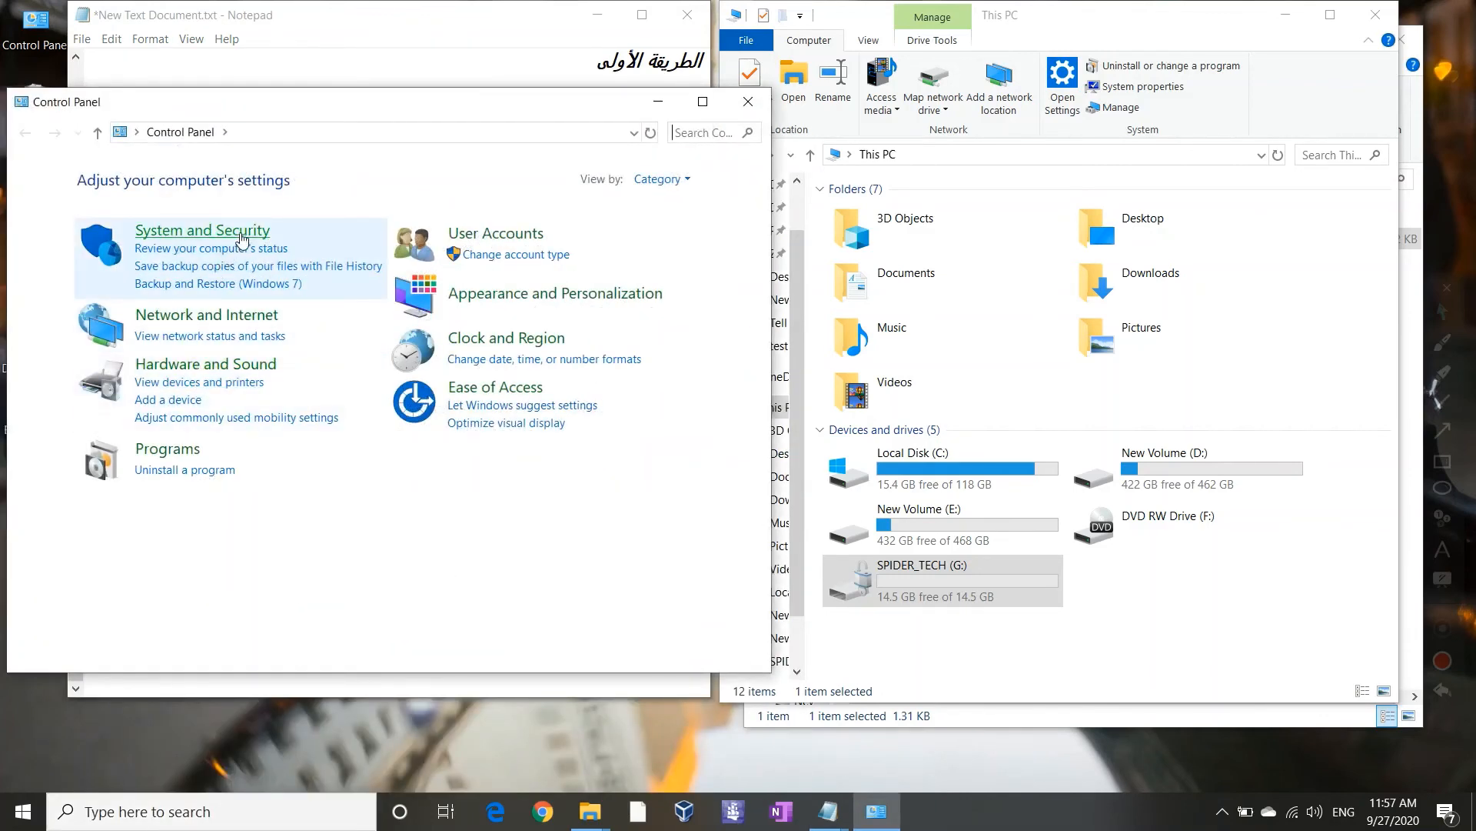
click(201, 231)
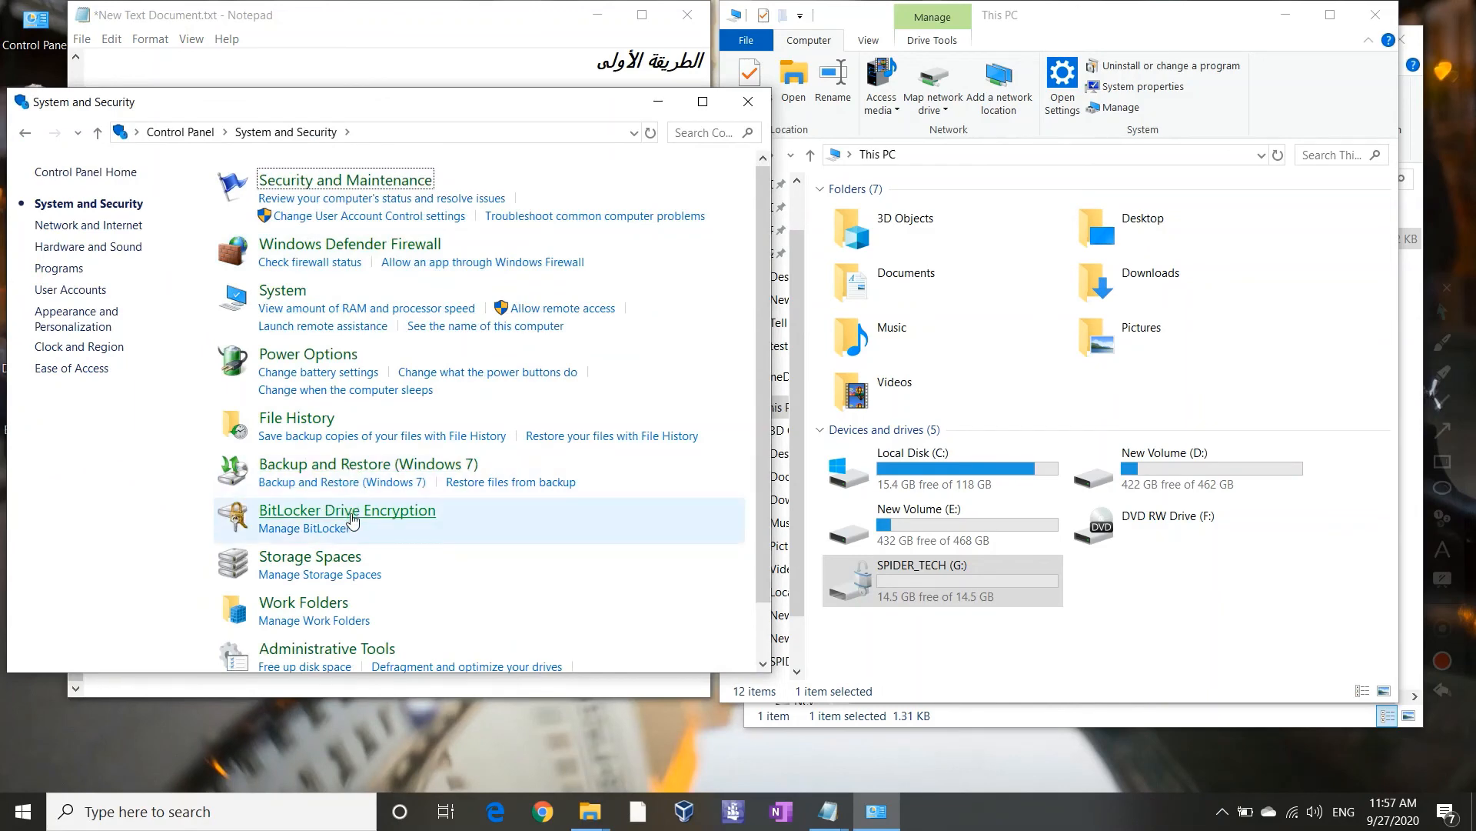
click(354, 514)
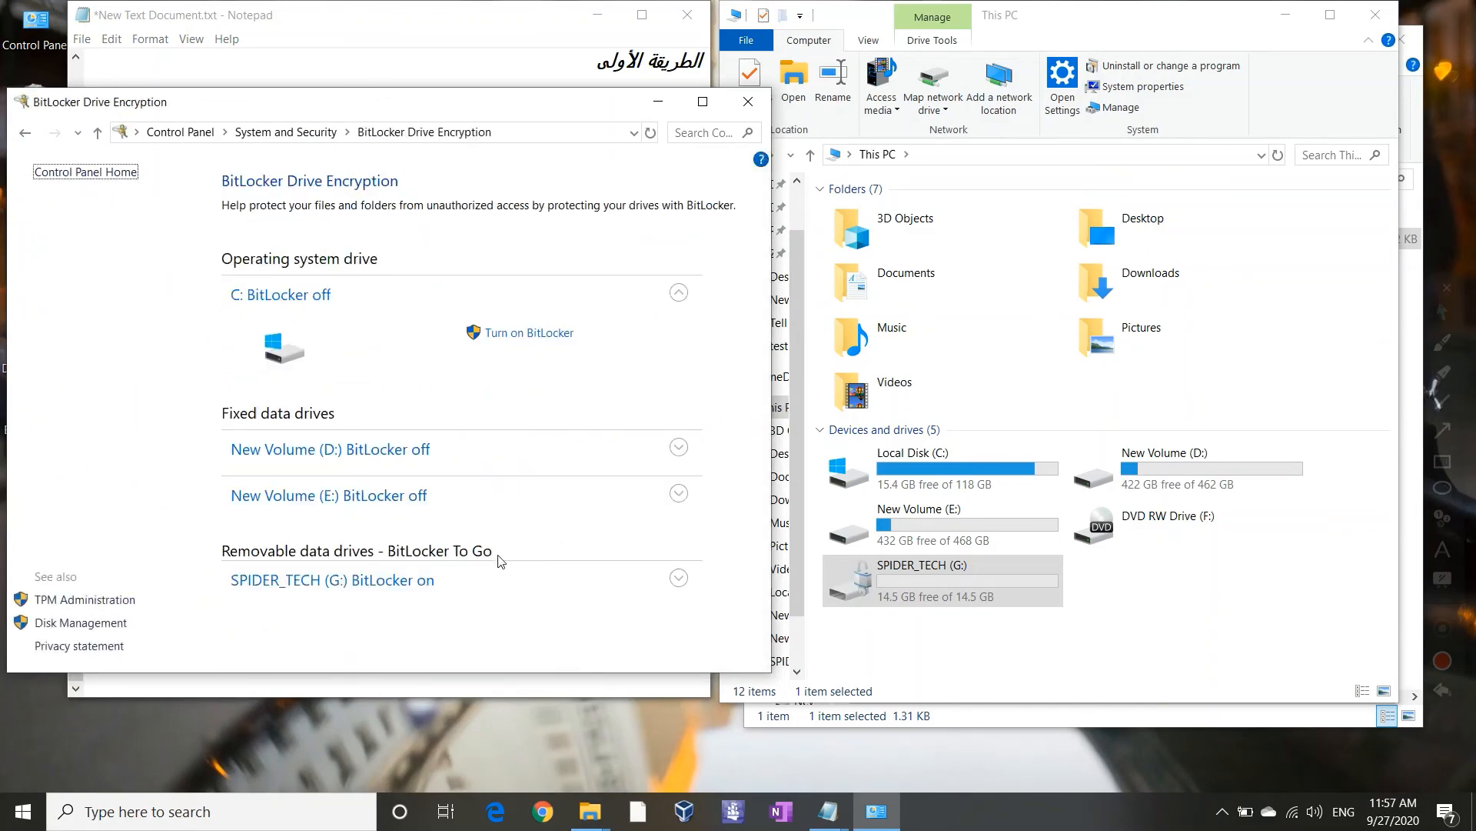
Expand SPIDER_TECH (G:) and confirm Turn off BitLocker to start decrypting it
click(485, 592)
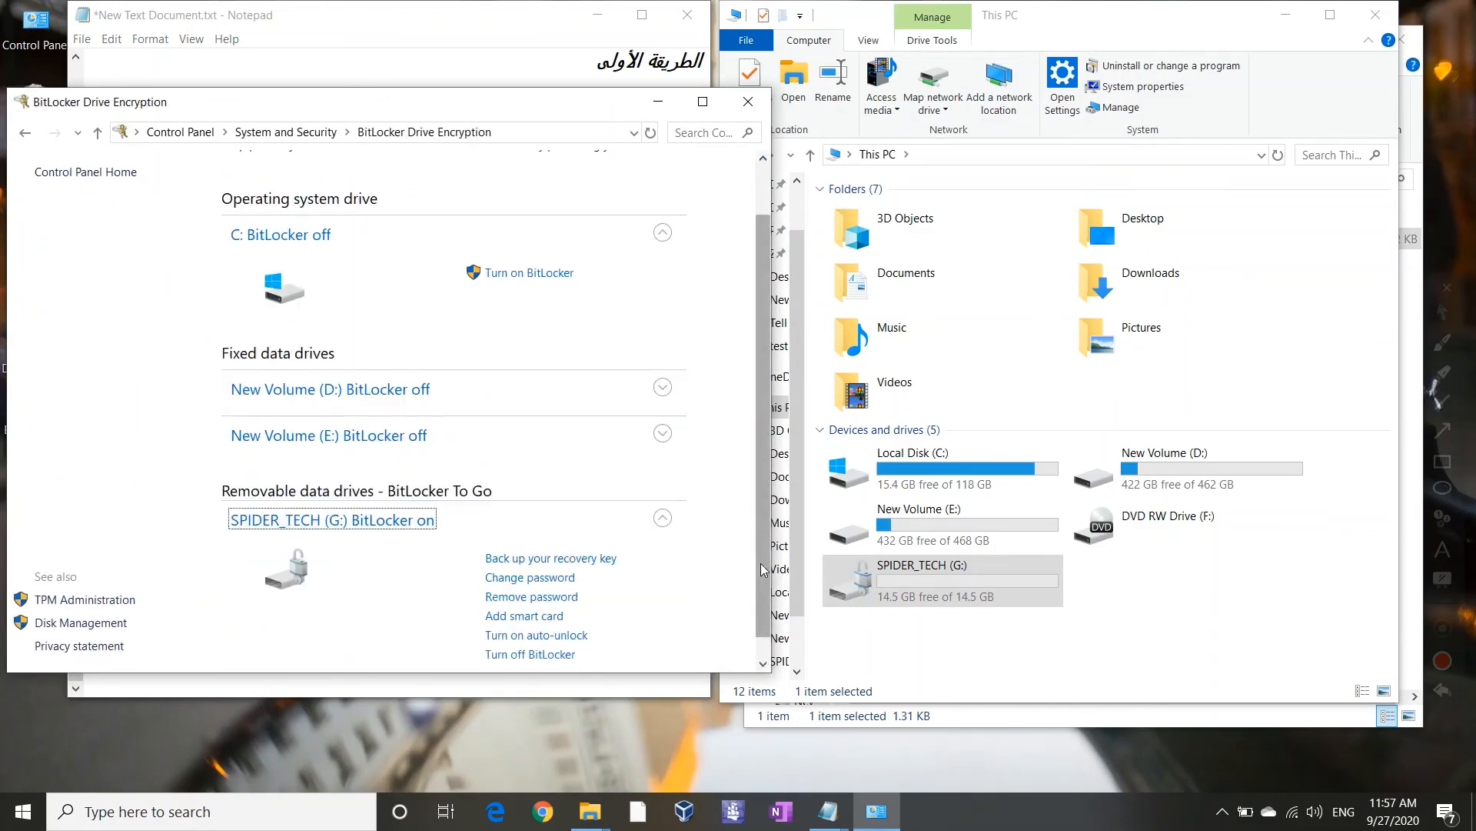
scroll(770, 632, down, 1)
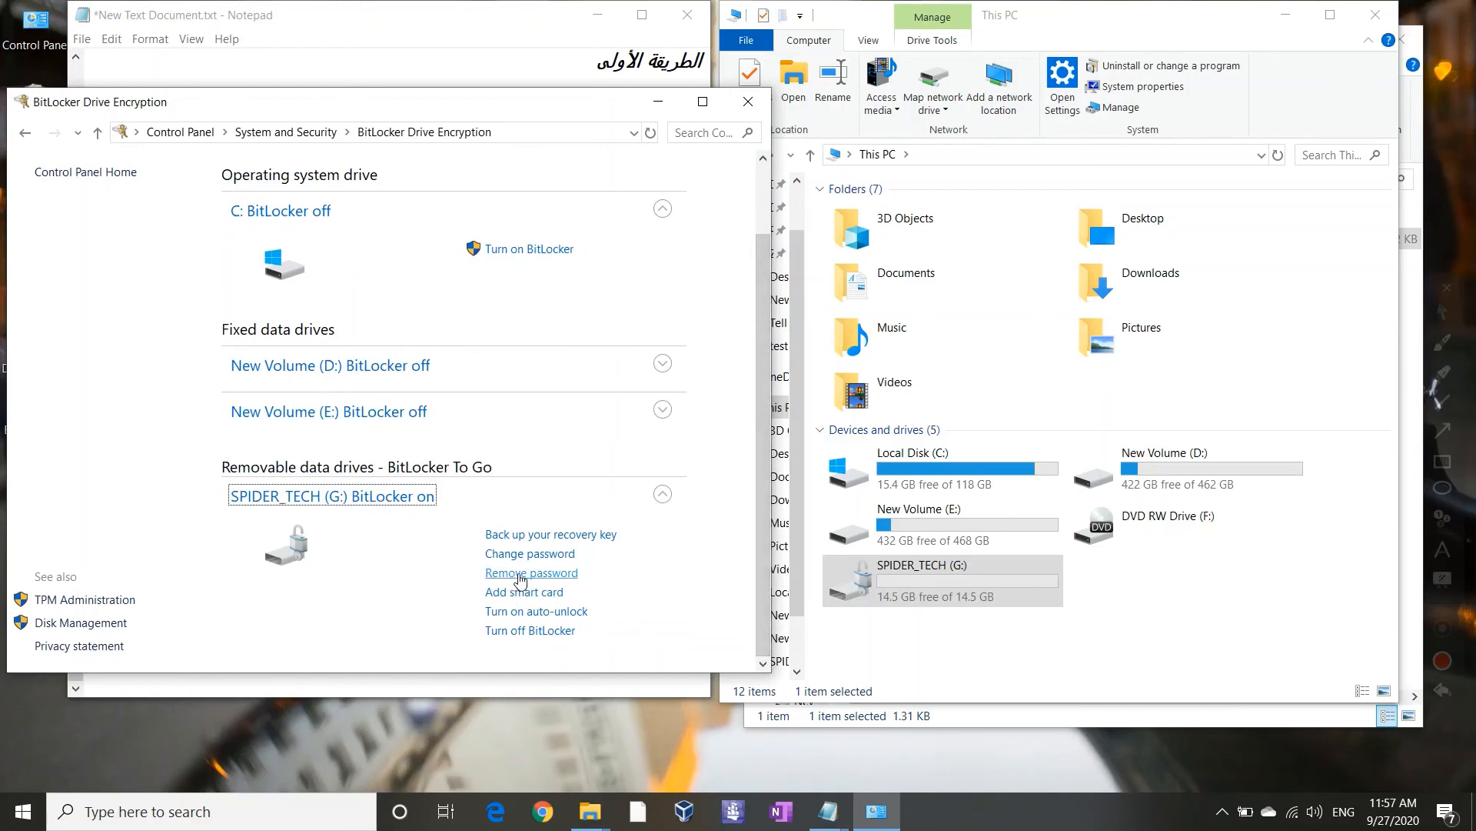
click(563, 631)
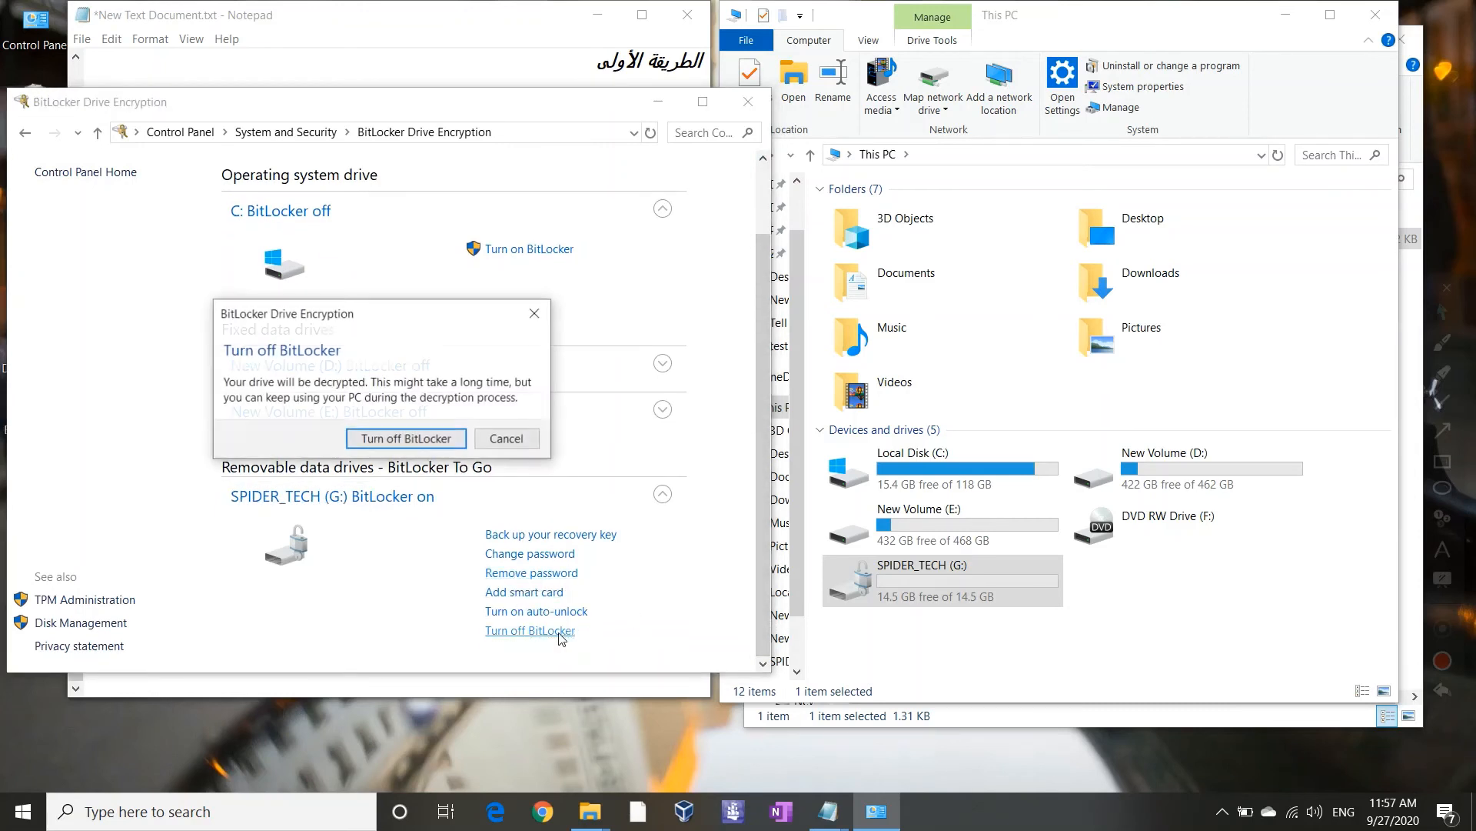
click(406, 439)
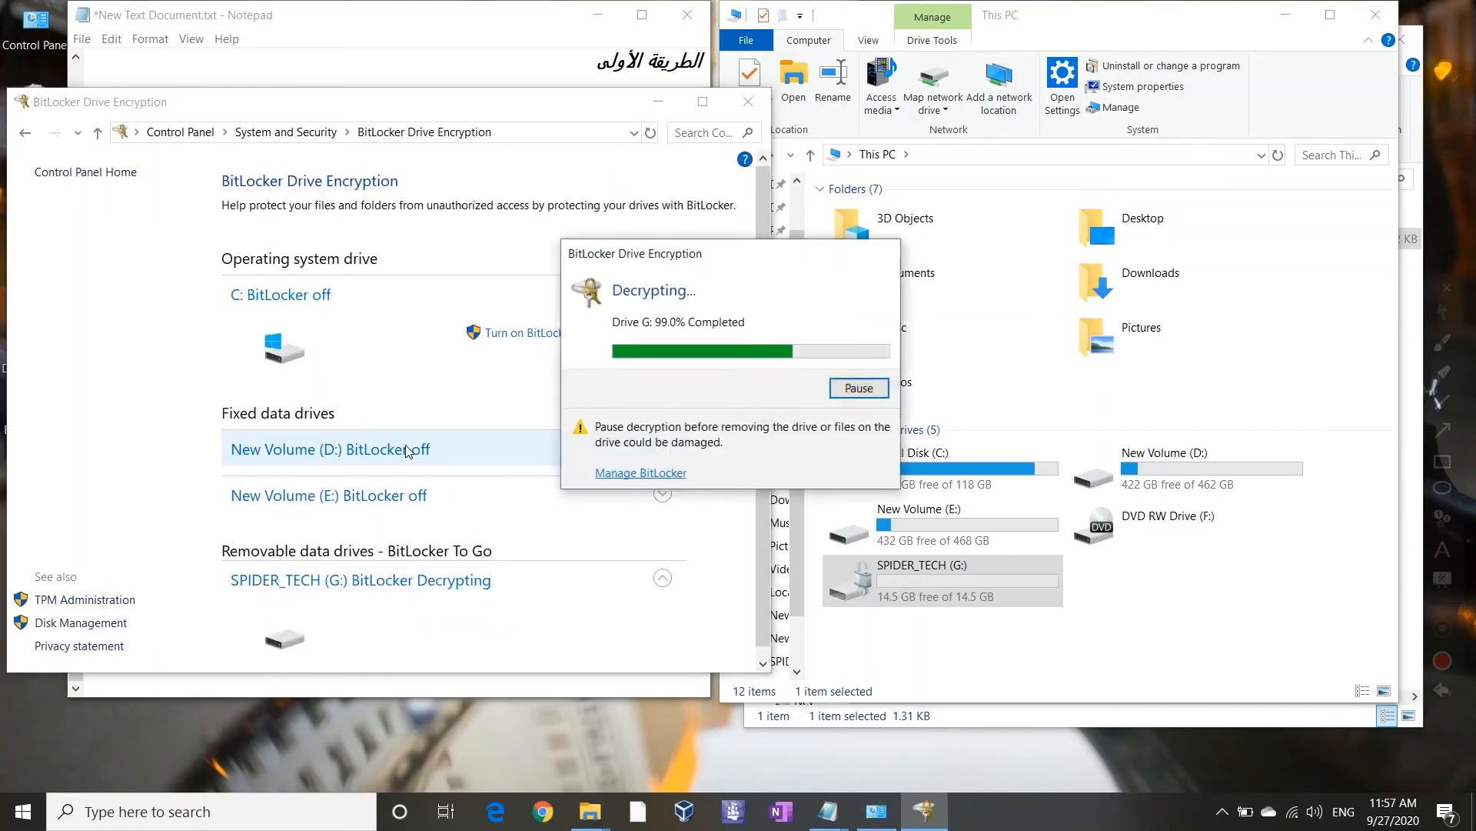
click(675, 696)
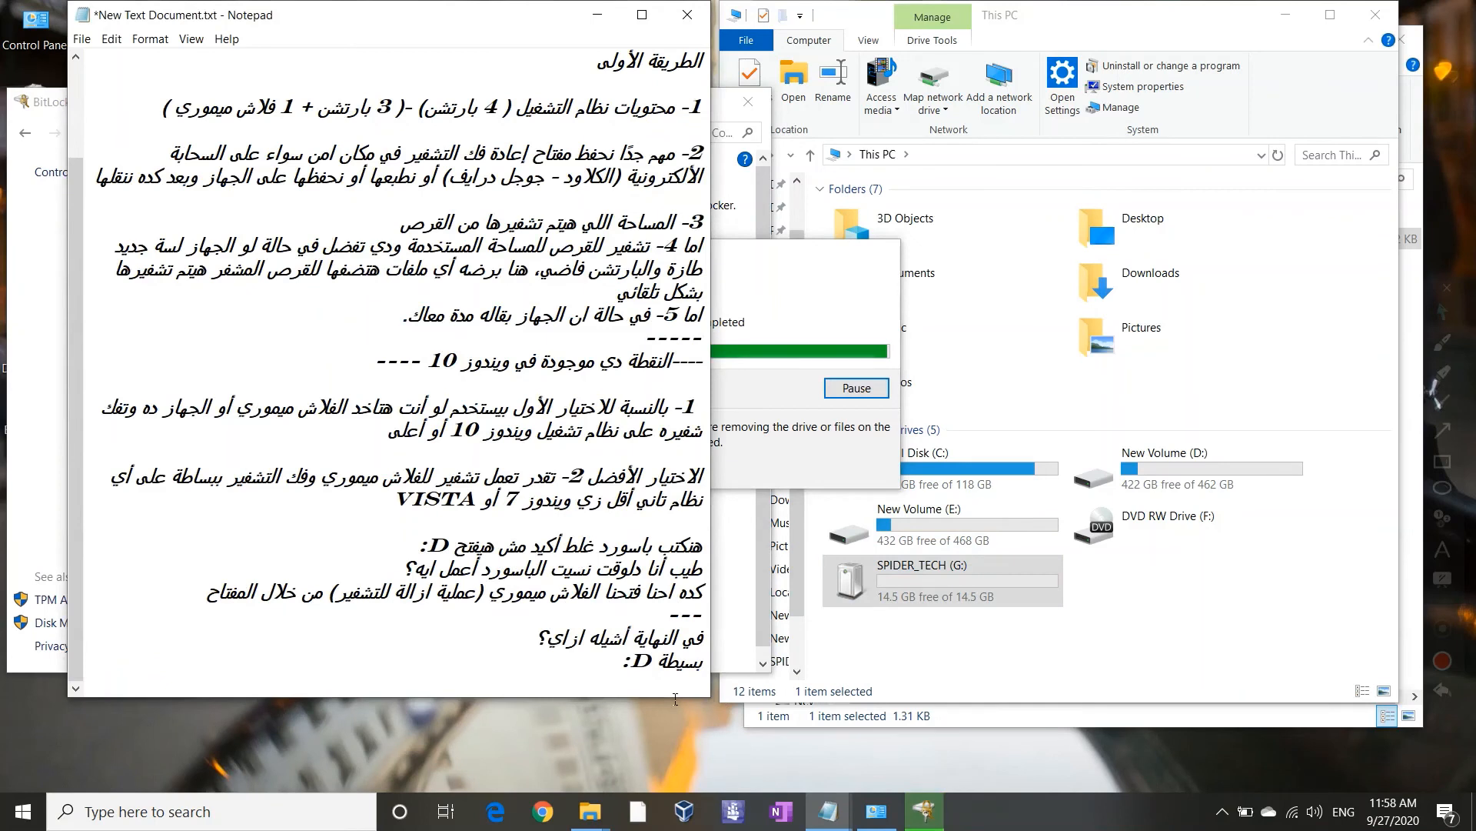
Note that the flash drive's icon changed, add '--', and begin 'الطريقة التانية ف التشفير ببساطة'
key(alt+shift)
text(هنلاحظ الش)
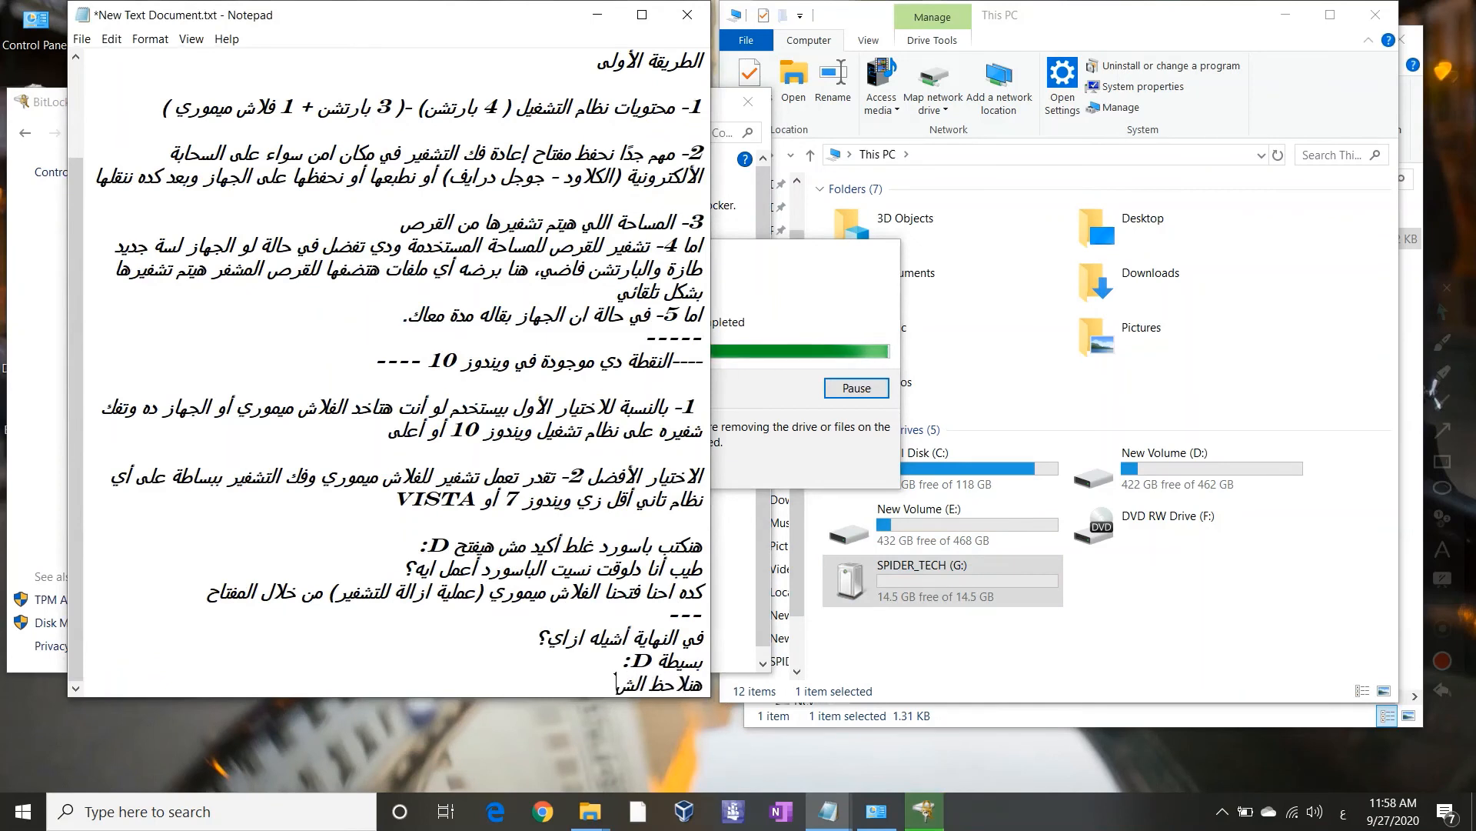
text(كل اتغير)
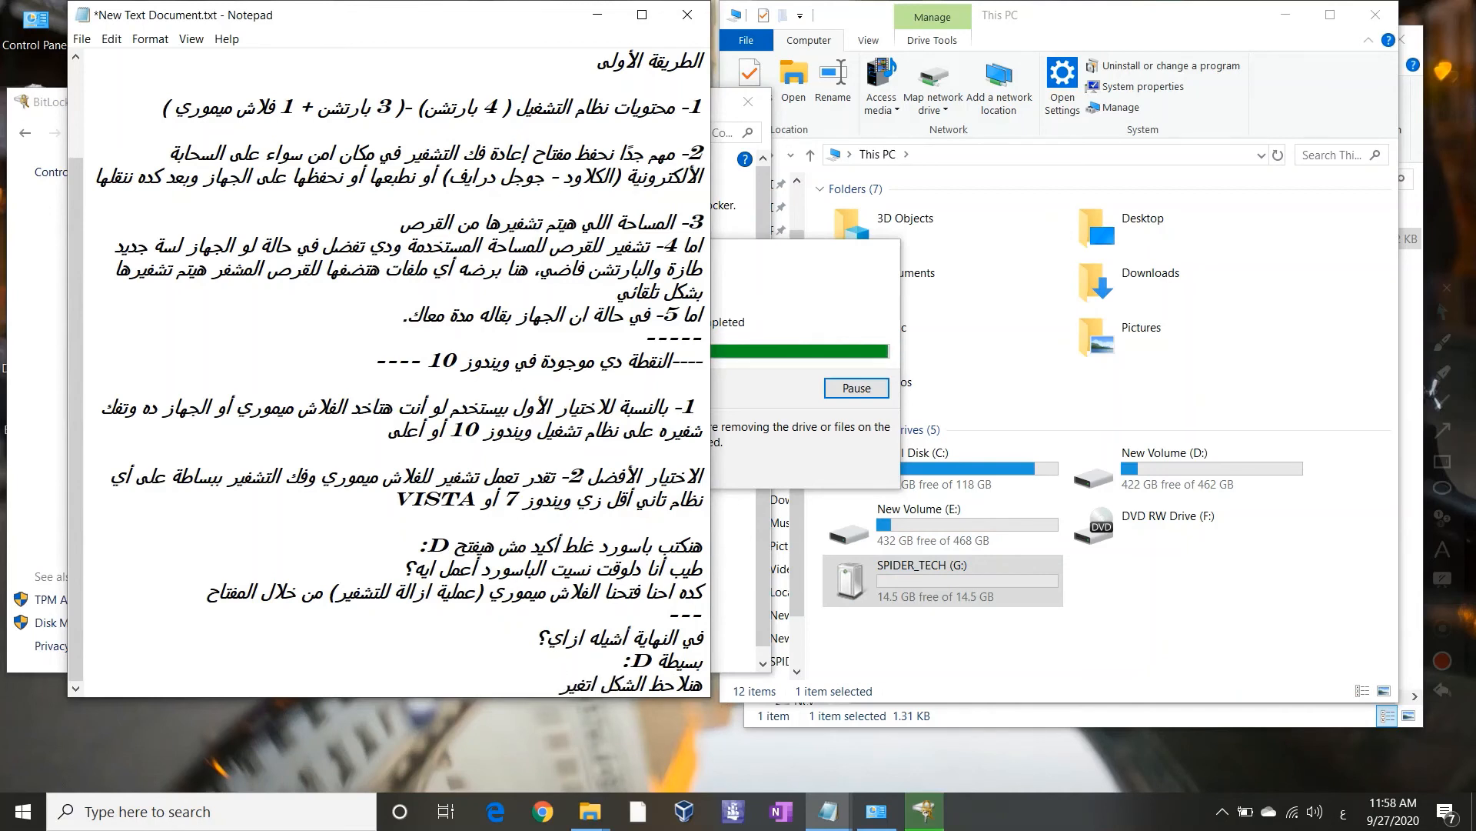
text( على الفلا)
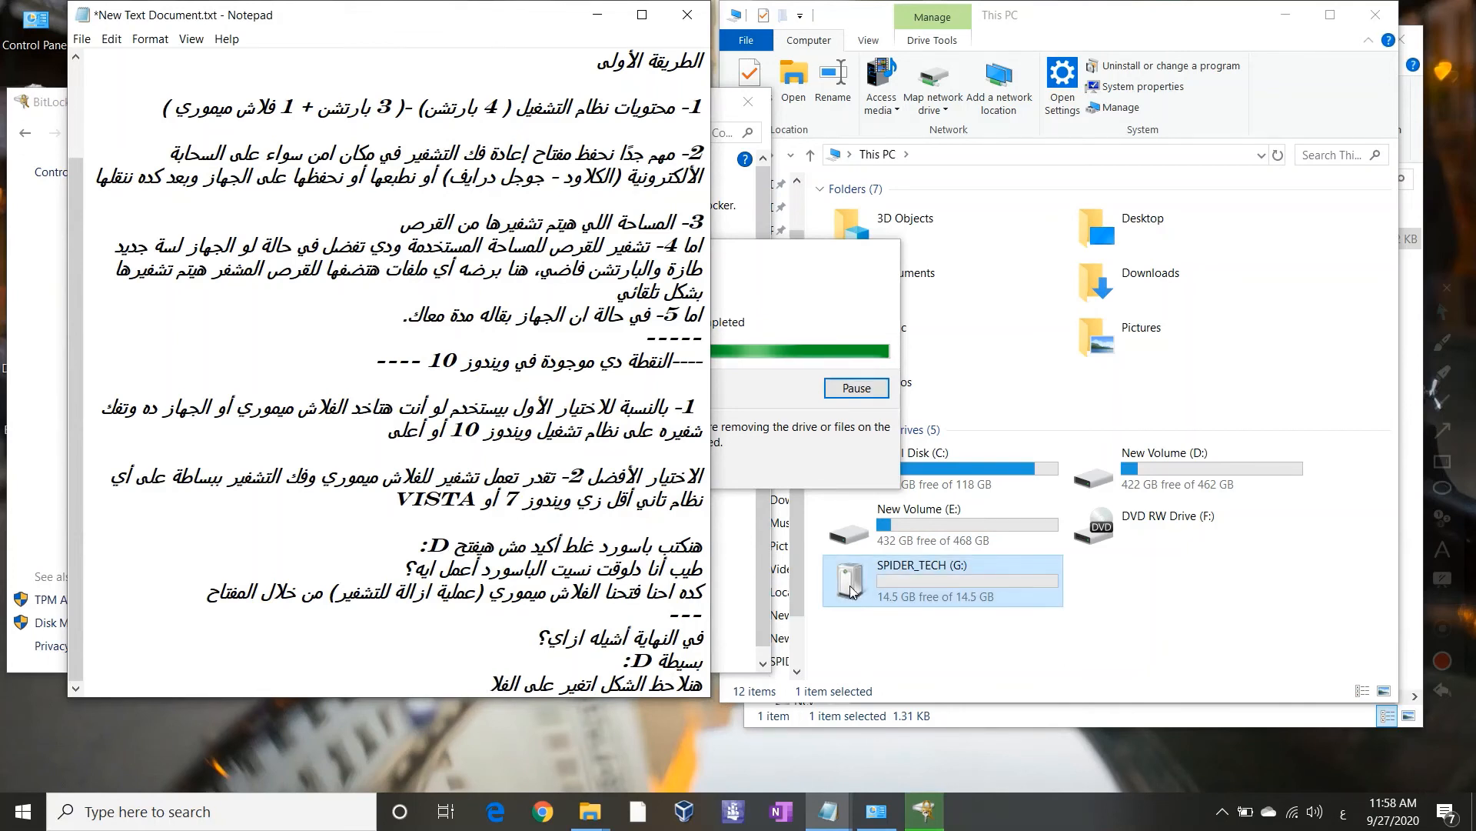
text(ش)
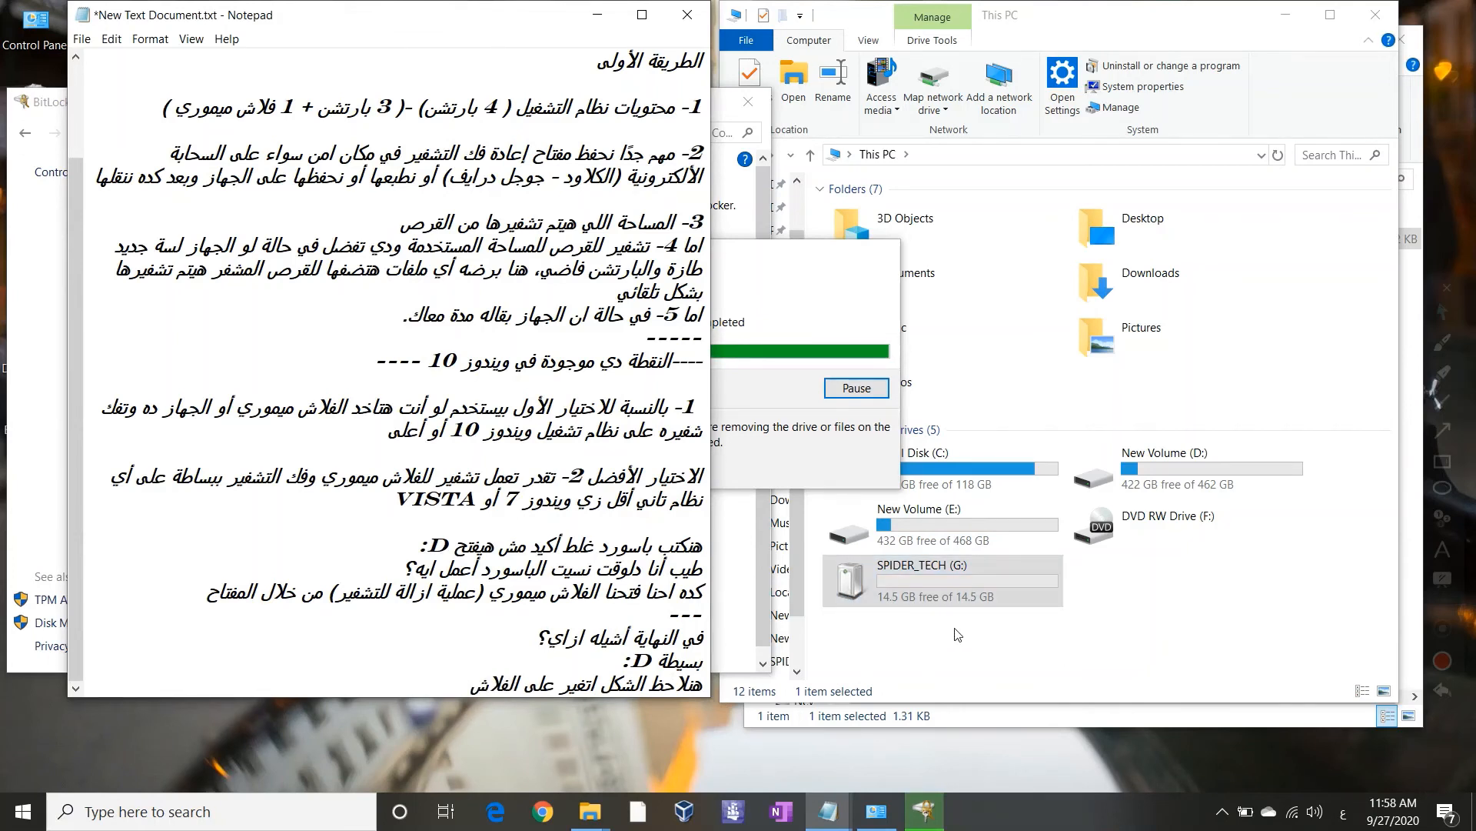
key(Return)
text(-----)
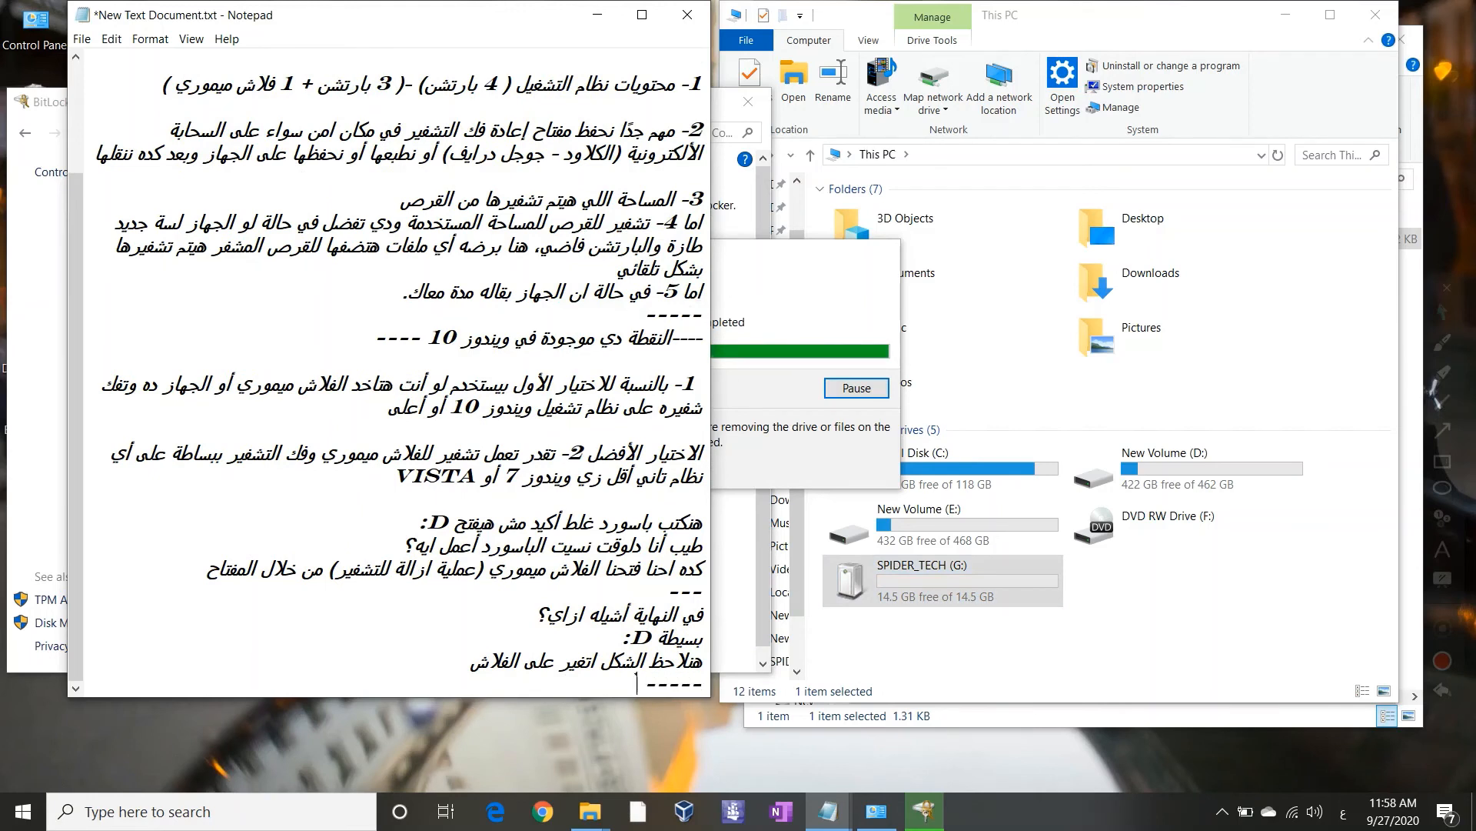
key(Return)
text(الطريقة )
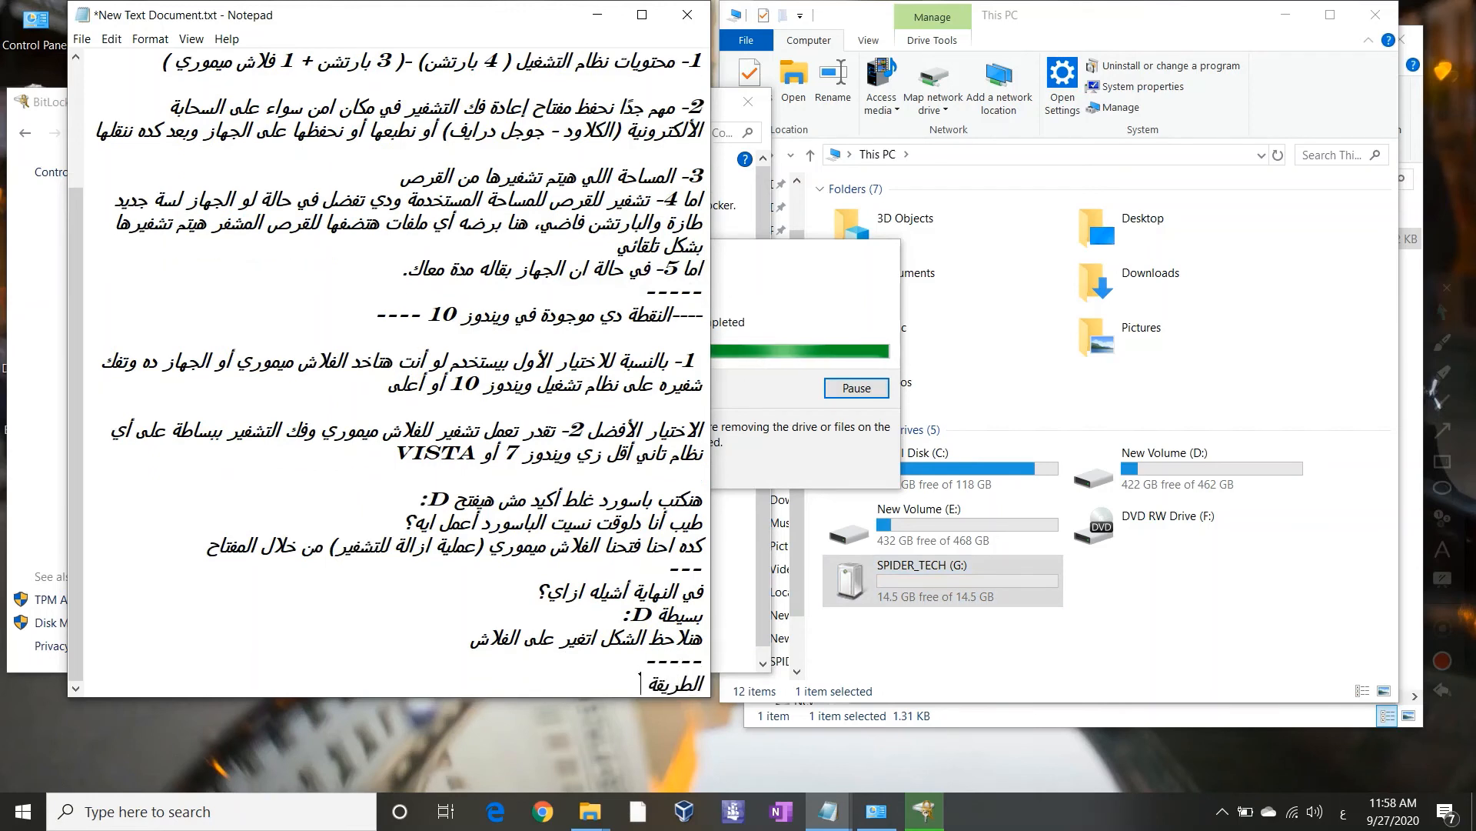
text(التانية ف)
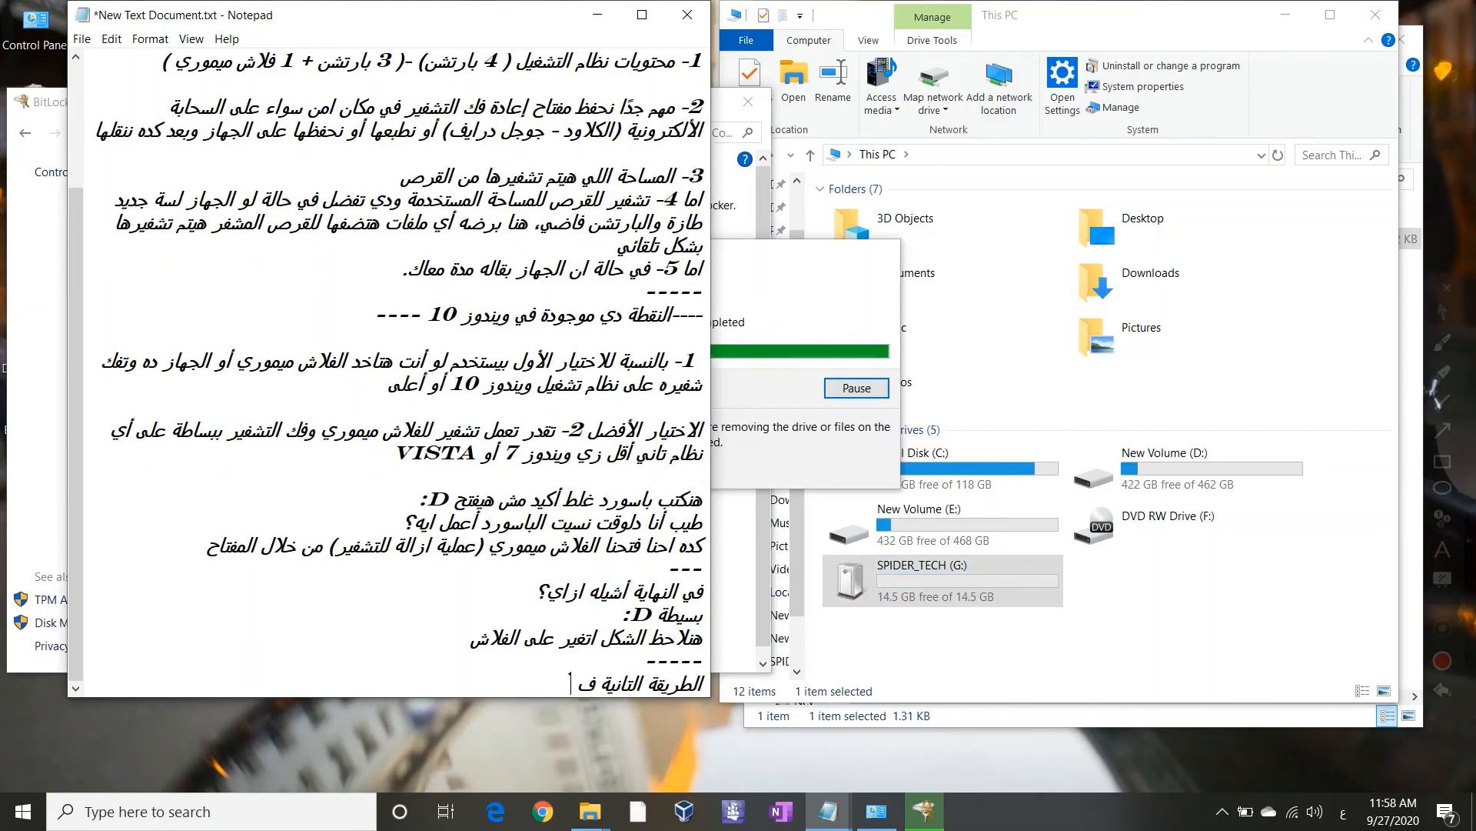
text( التشفير ببساطة)
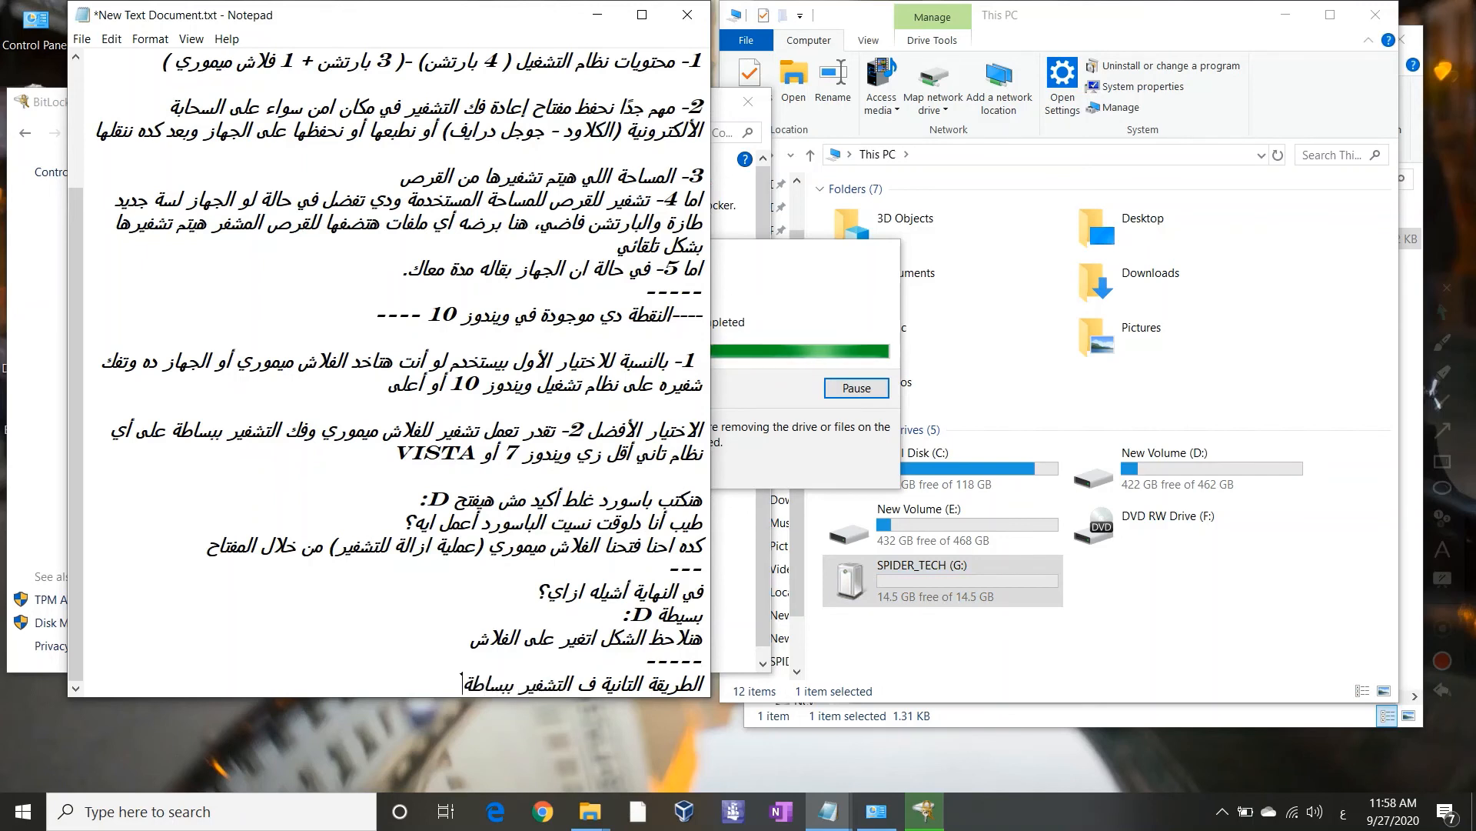
Check G:'s decryption progress, end the note with '...', and move the completion message aside
click(723, 375)
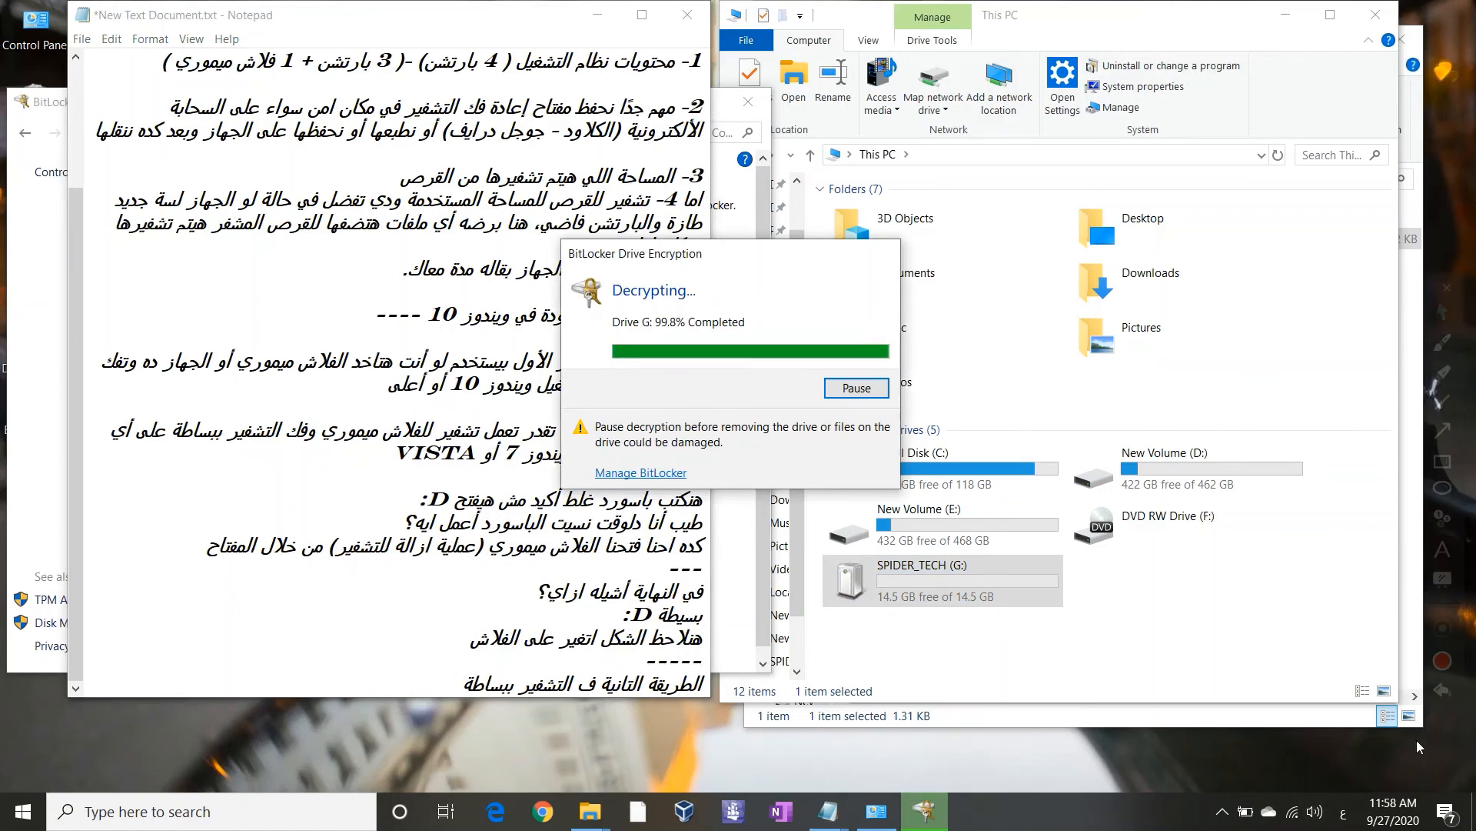
mouse_move(1421, 742)
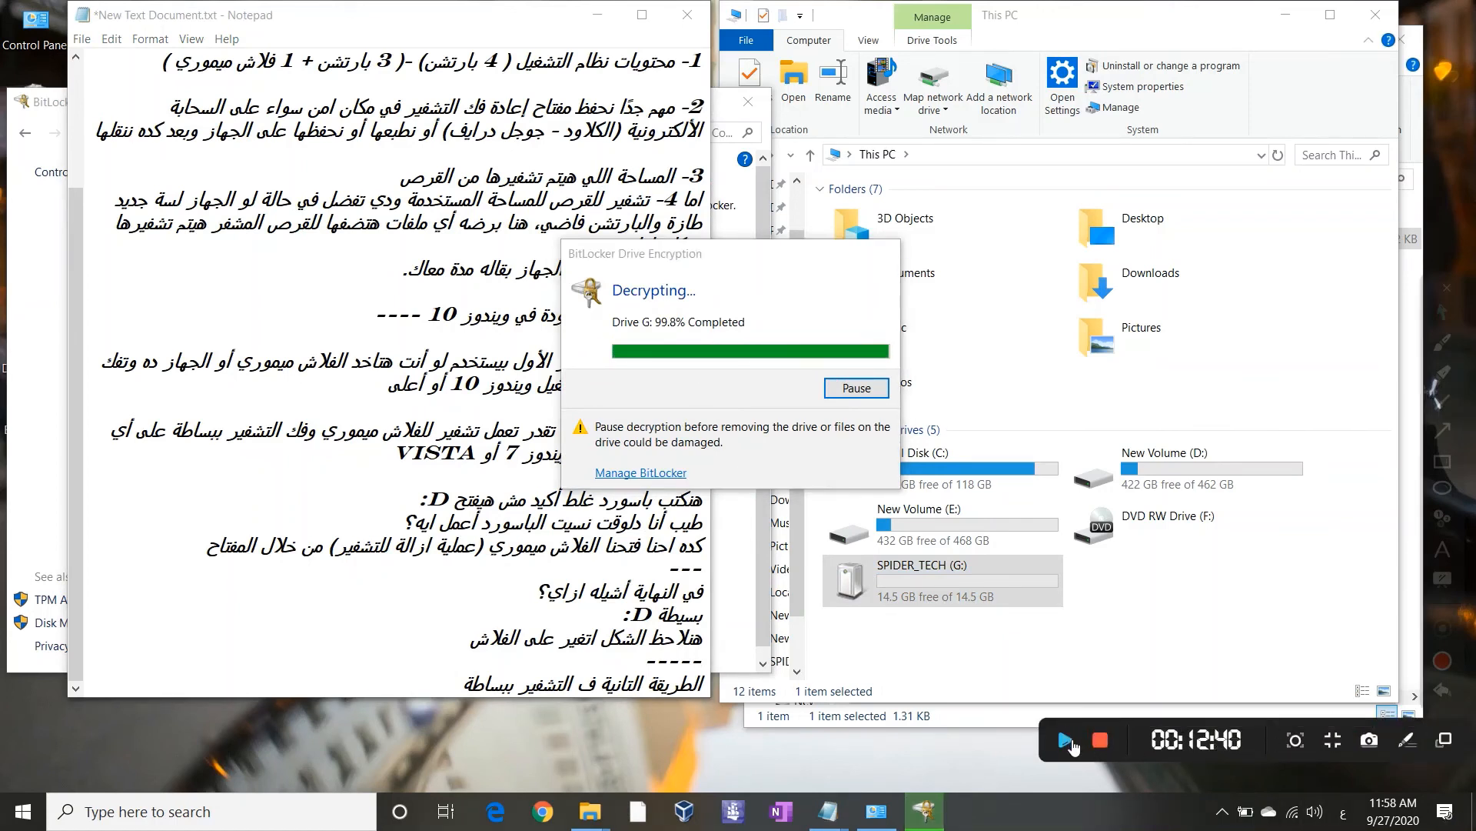
click(1068, 740)
click(453, 681)
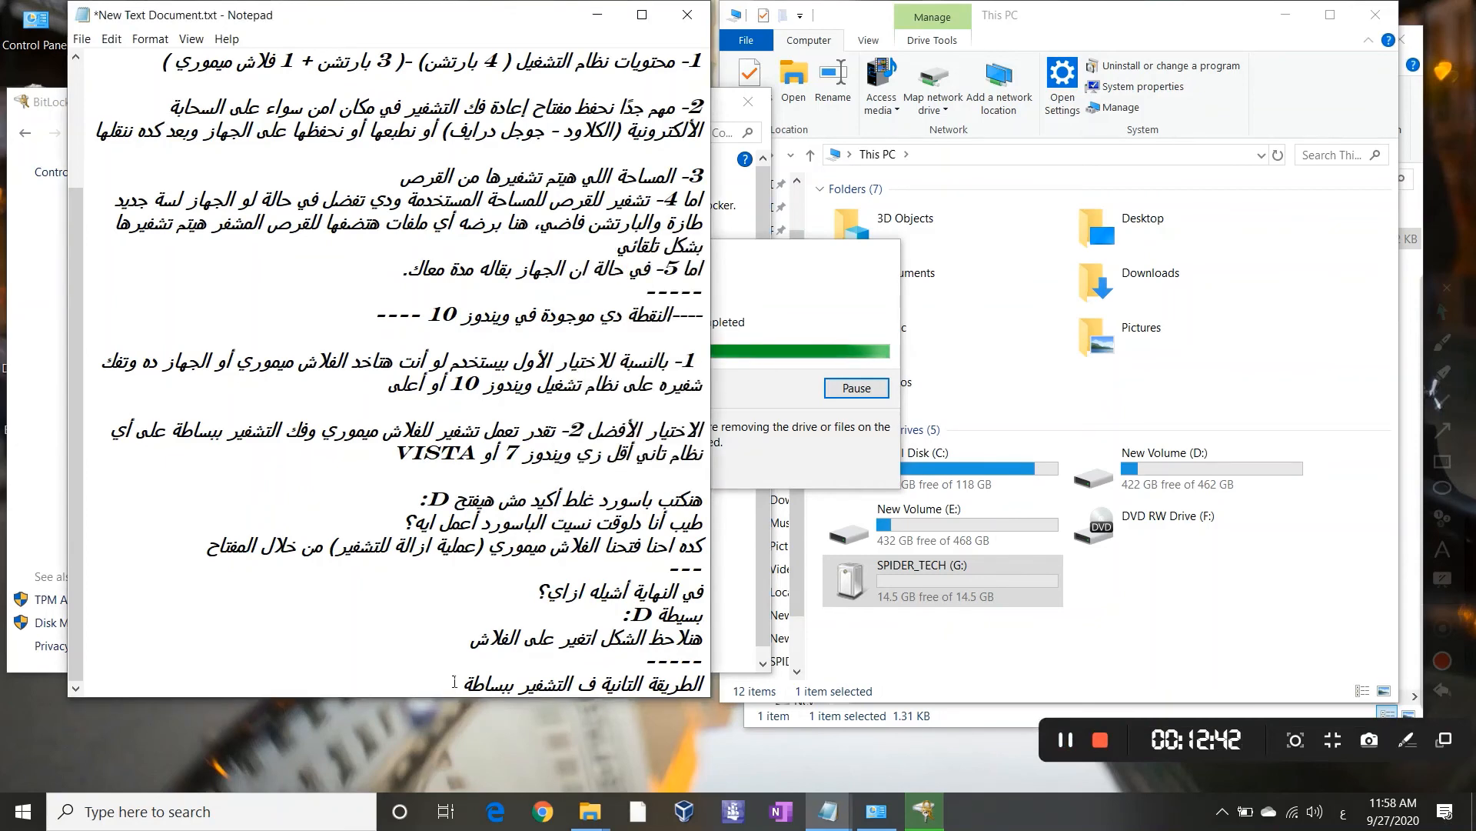
text(...)
click(1077, 281)
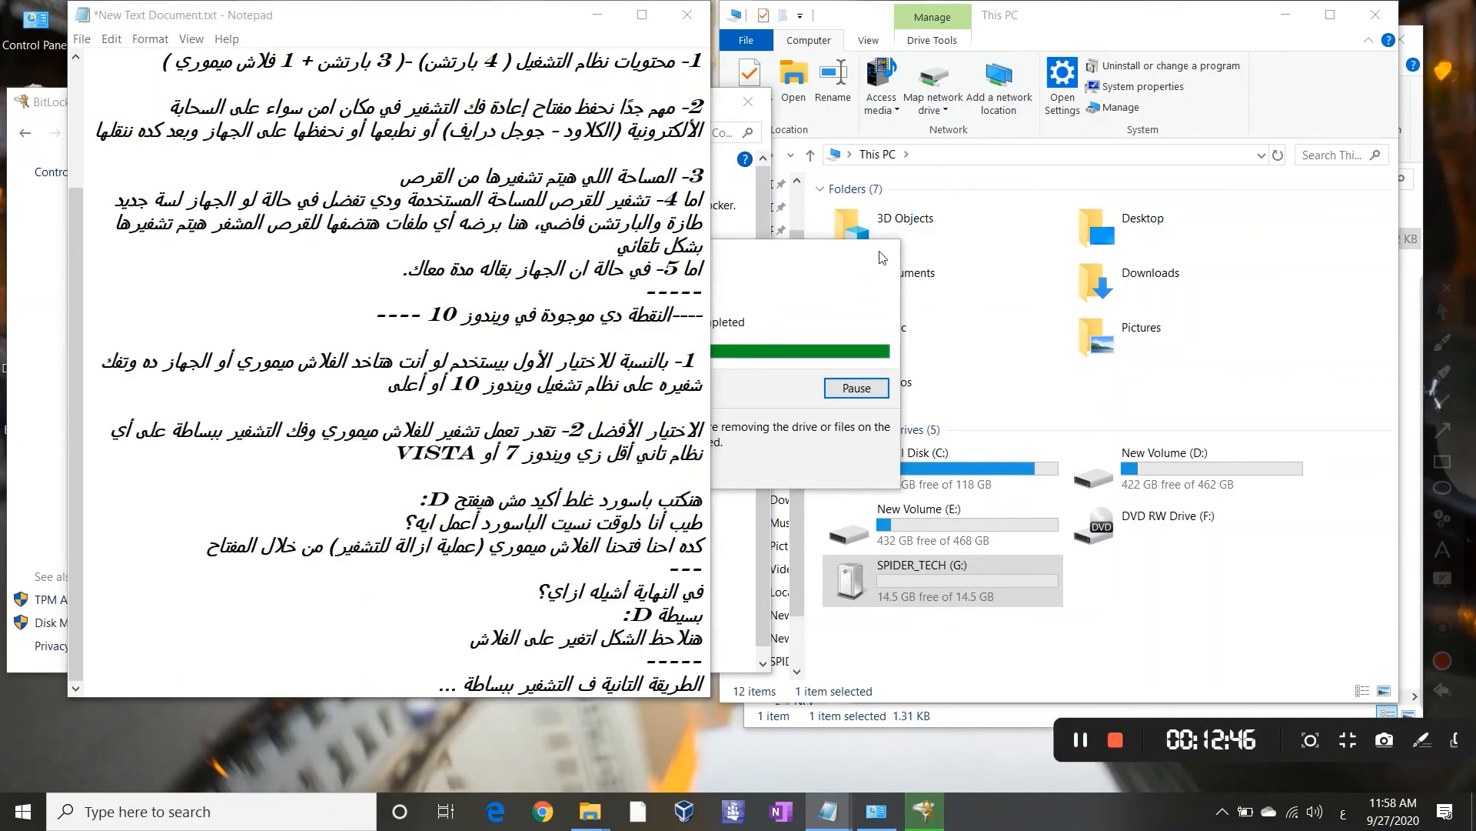
drag(902, 315, 1008, 321)
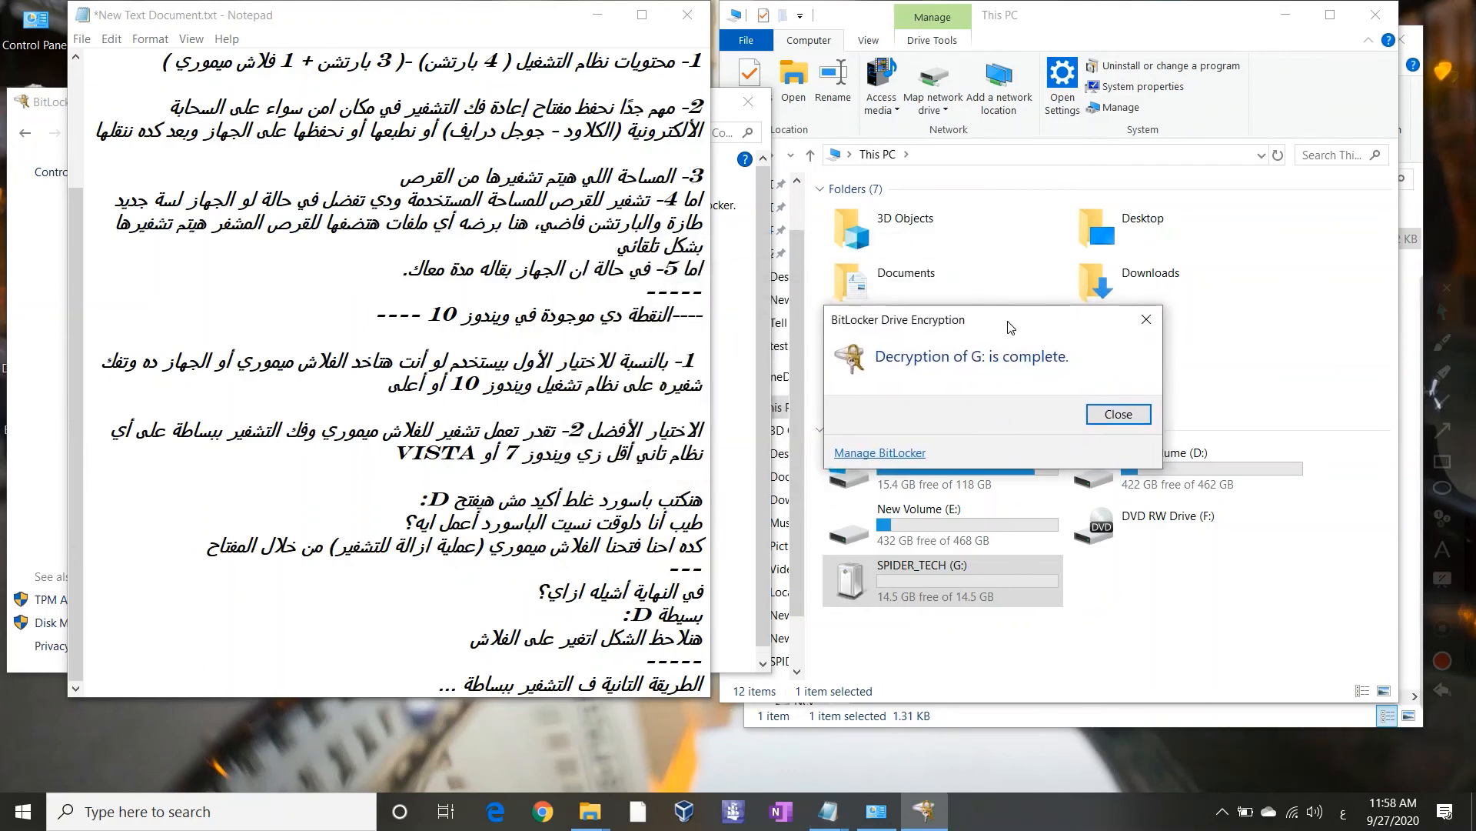
Dismiss the decryption-complete message and start BitLocker on New Volume (E:) with password unlocking
click(1117, 403)
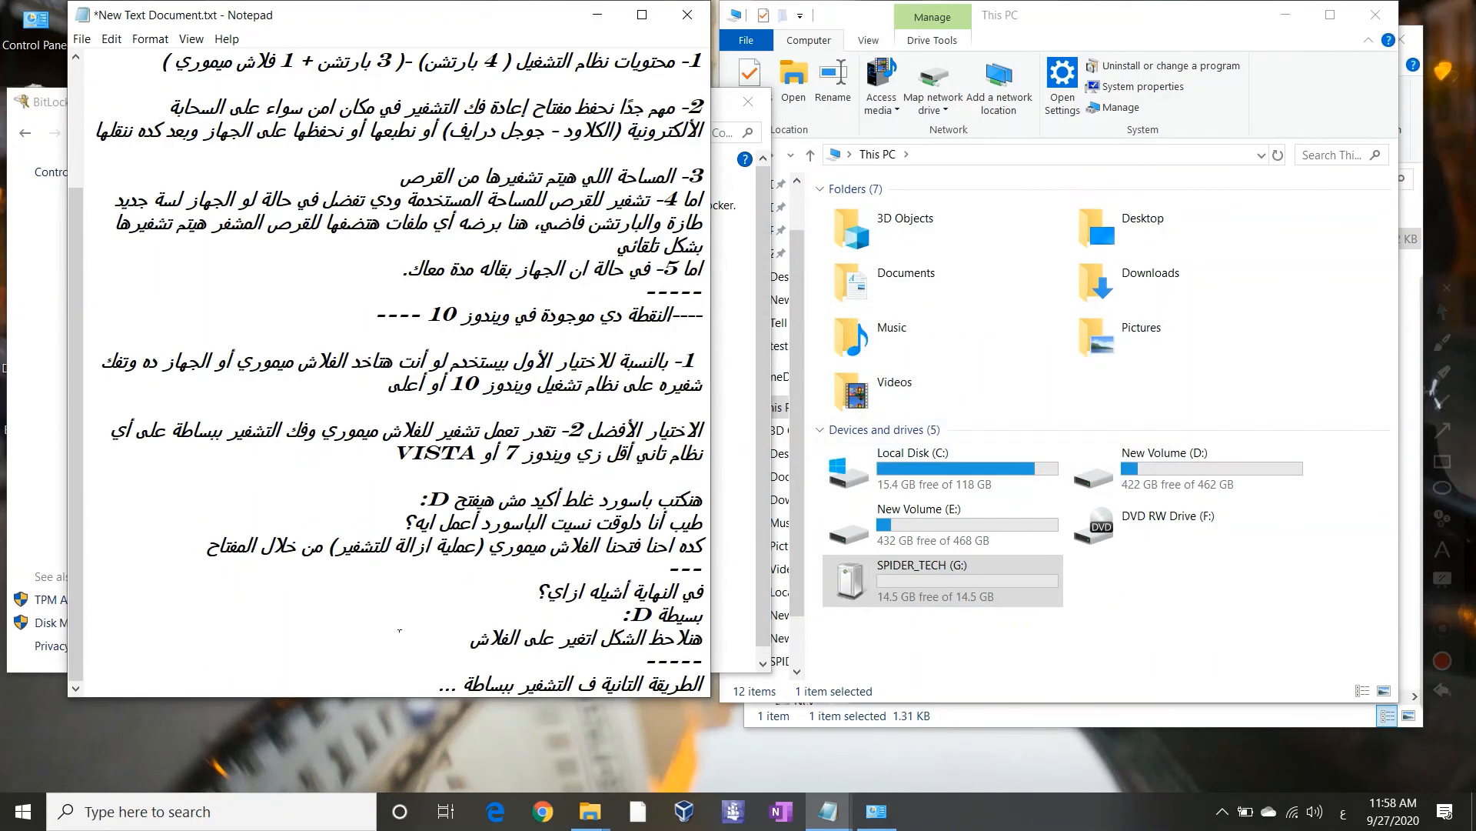
right_click(970, 521)
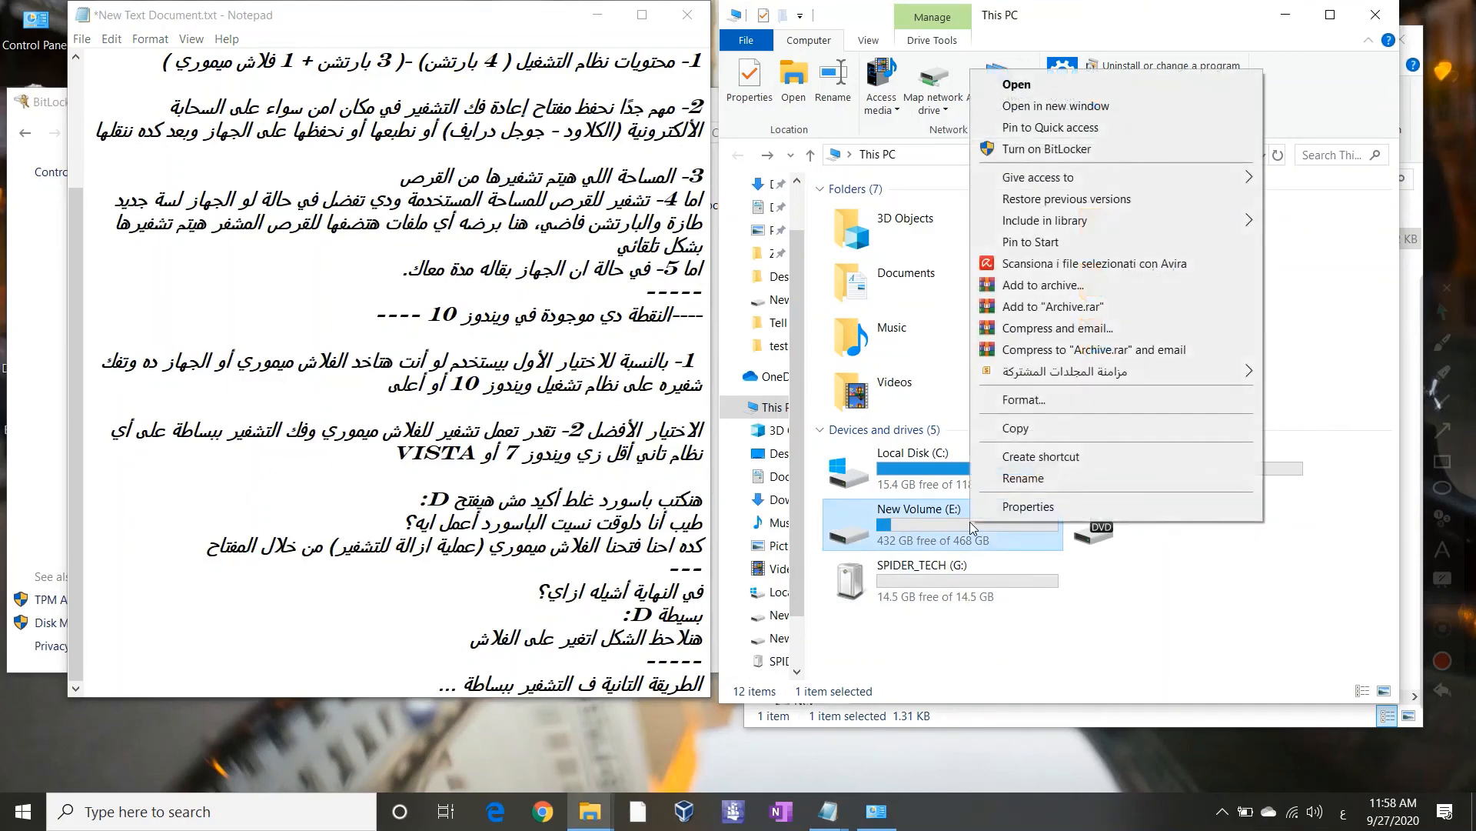
click(924, 579)
right_click(924, 579)
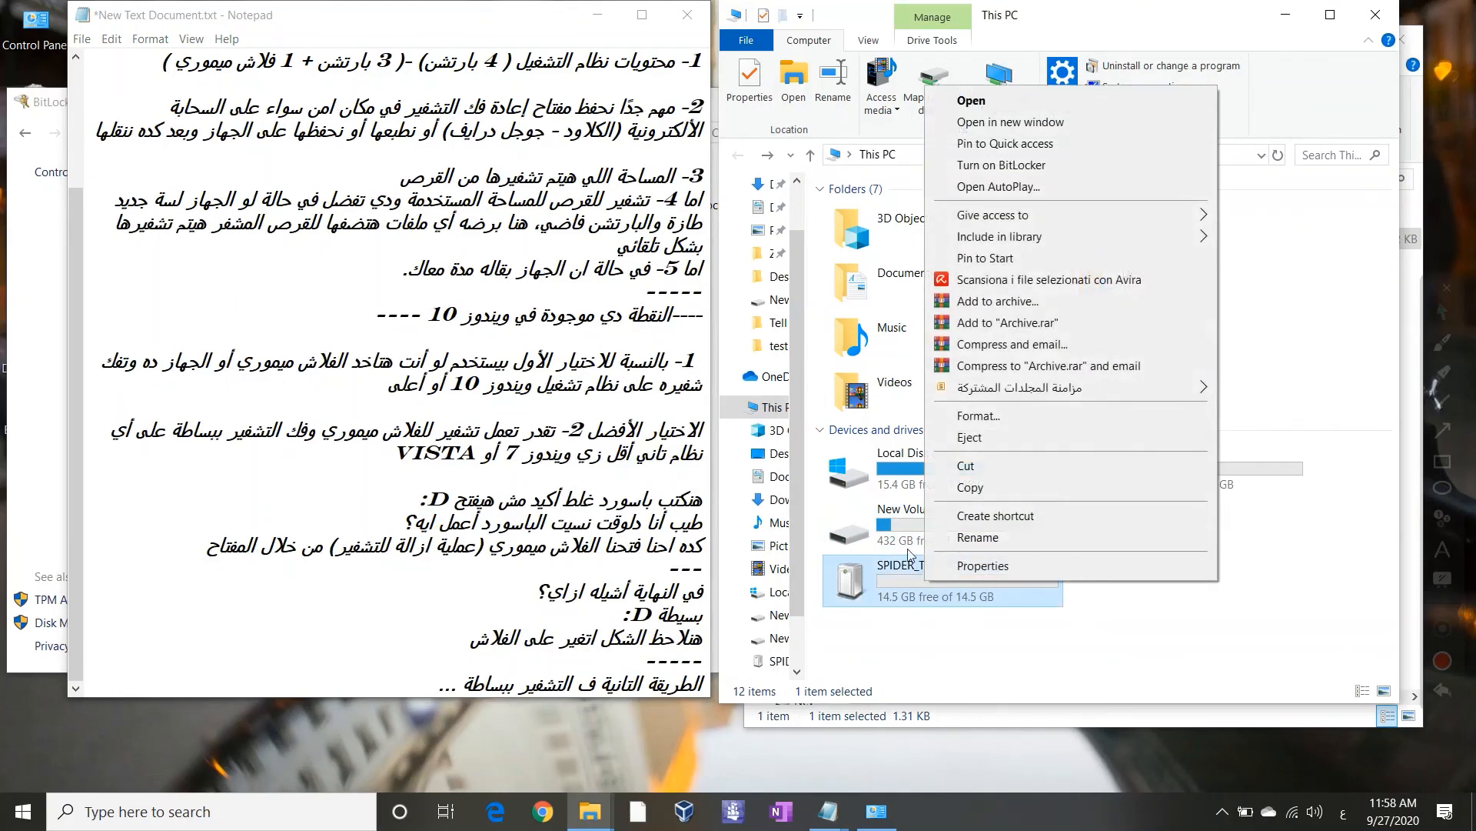
click(898, 528)
right_click(899, 528)
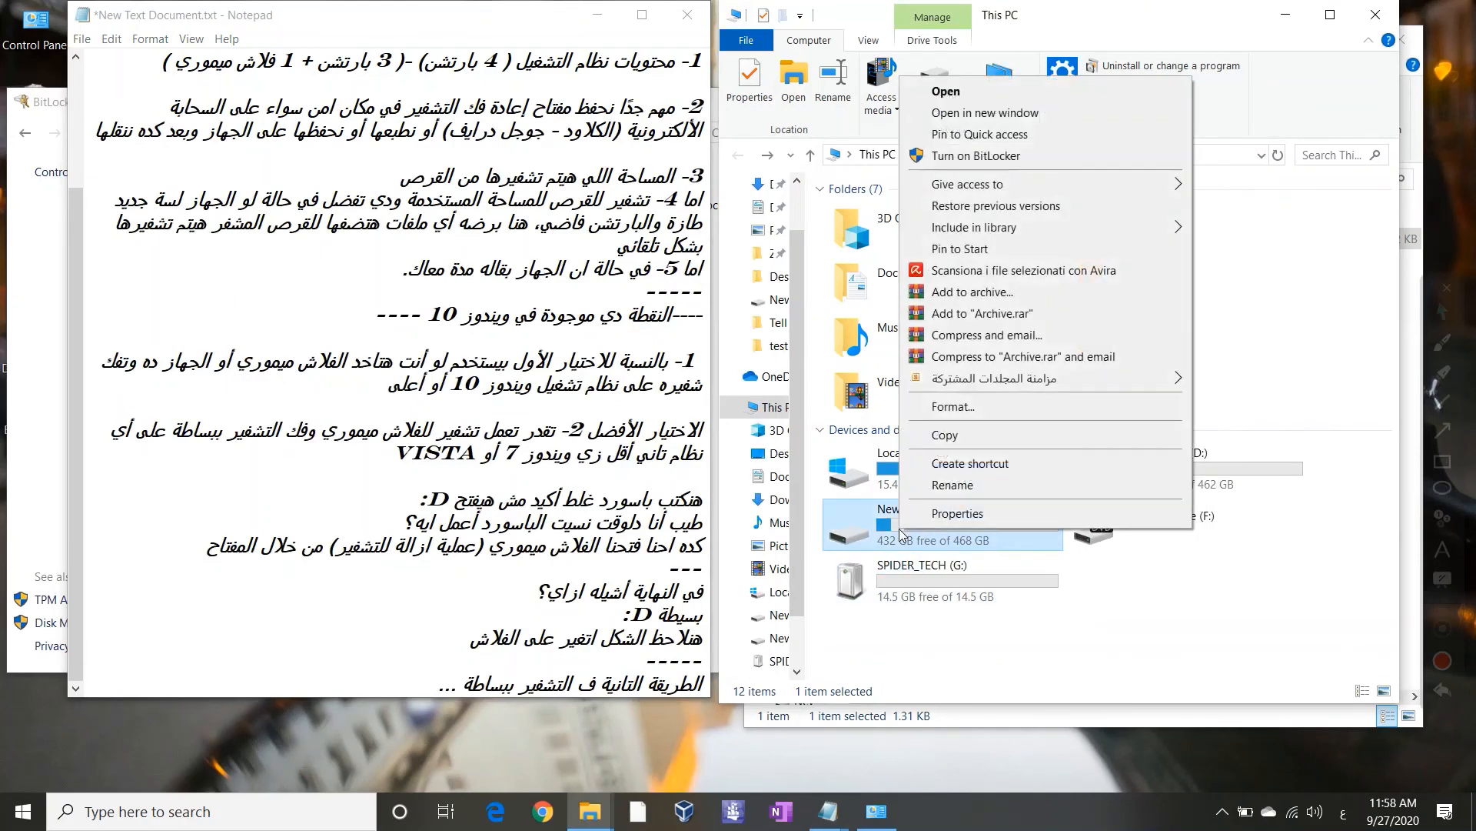
click(1019, 154)
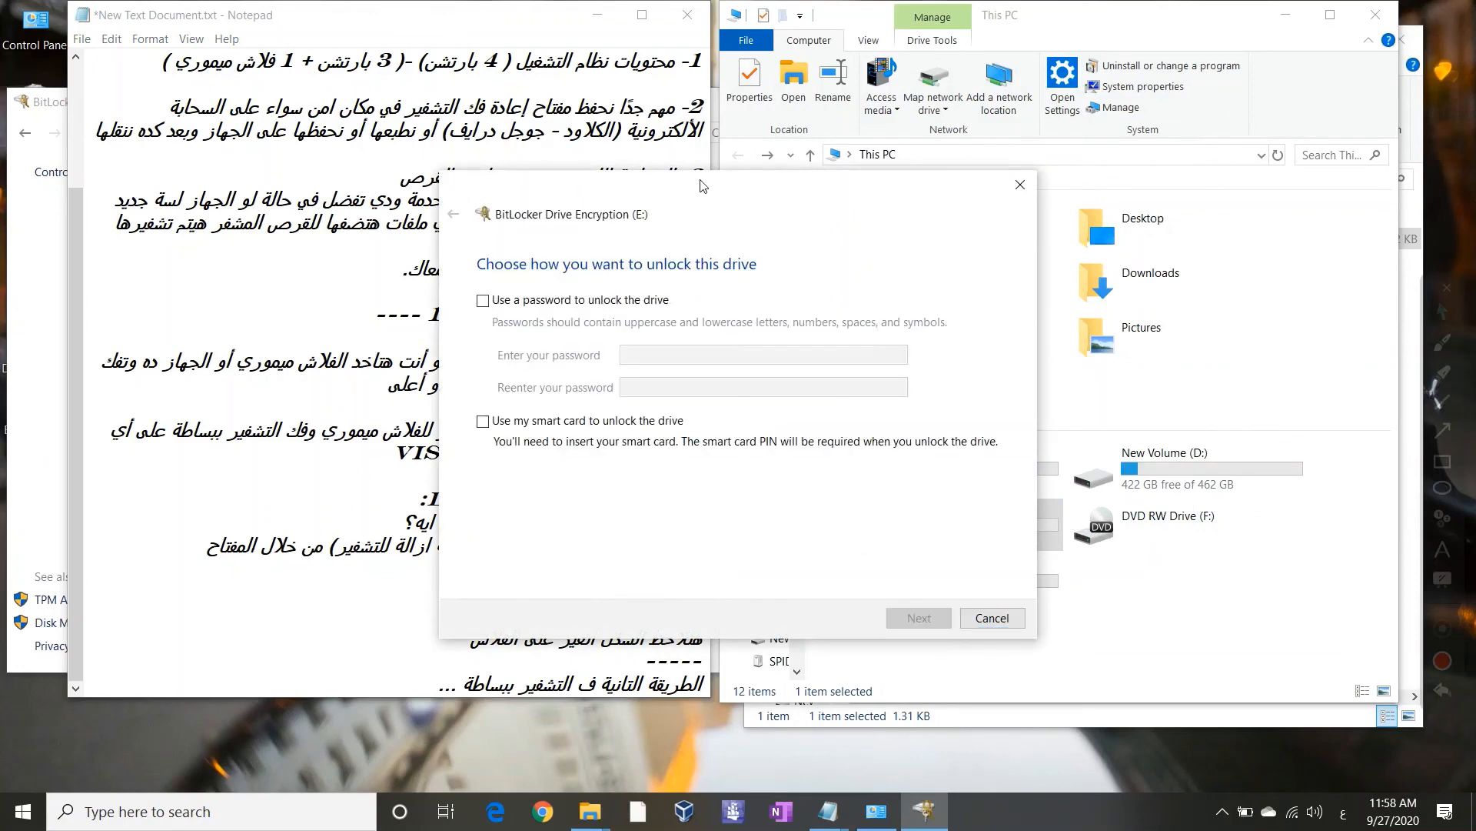
drag(848, 197, 1154, 205)
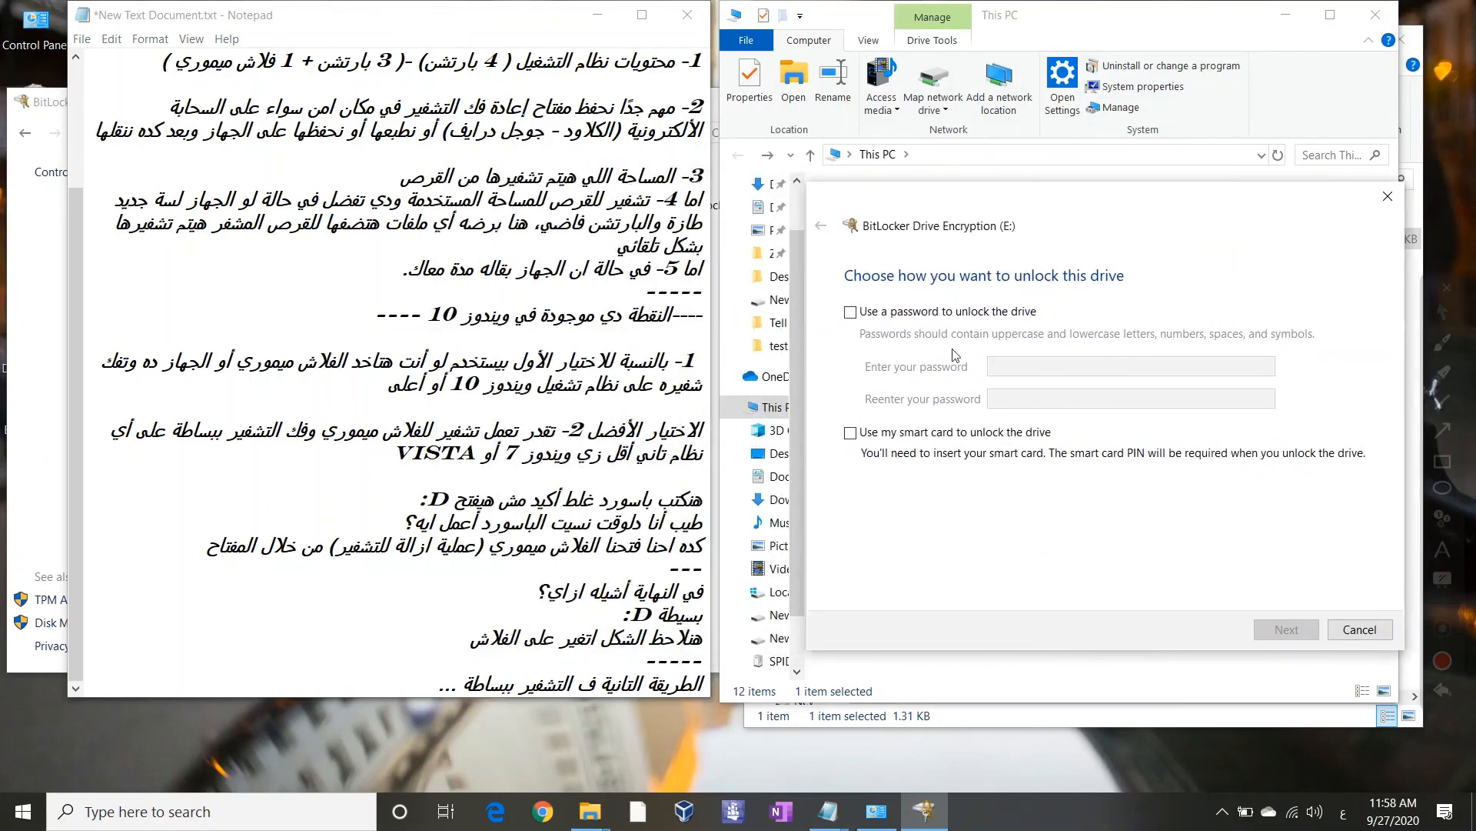
click(868, 311)
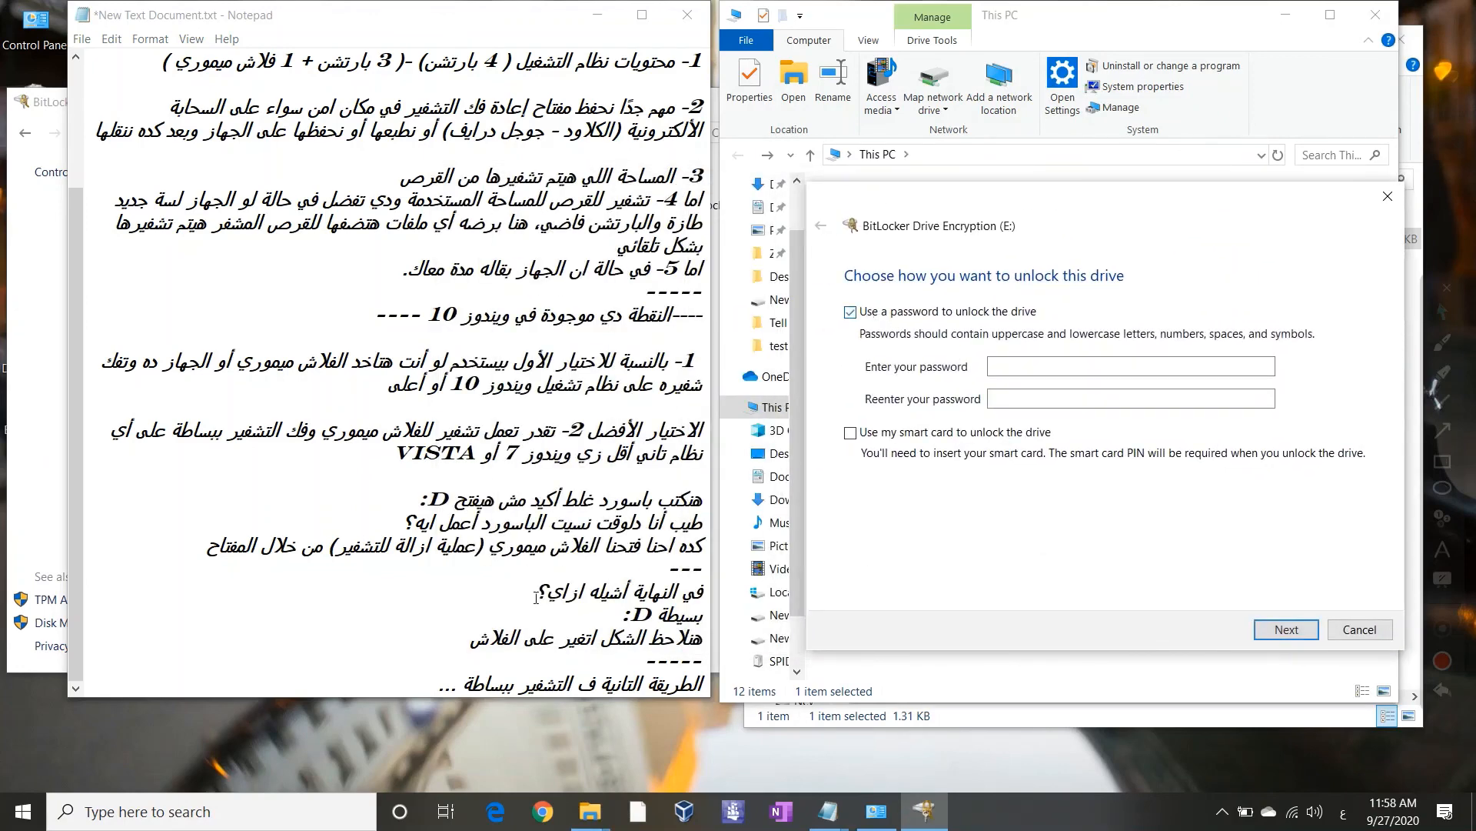
Note that D: follows the same steps and the password belongs on the cloud or several safe places
click(451, 687)
text(ونفس الخطوات)
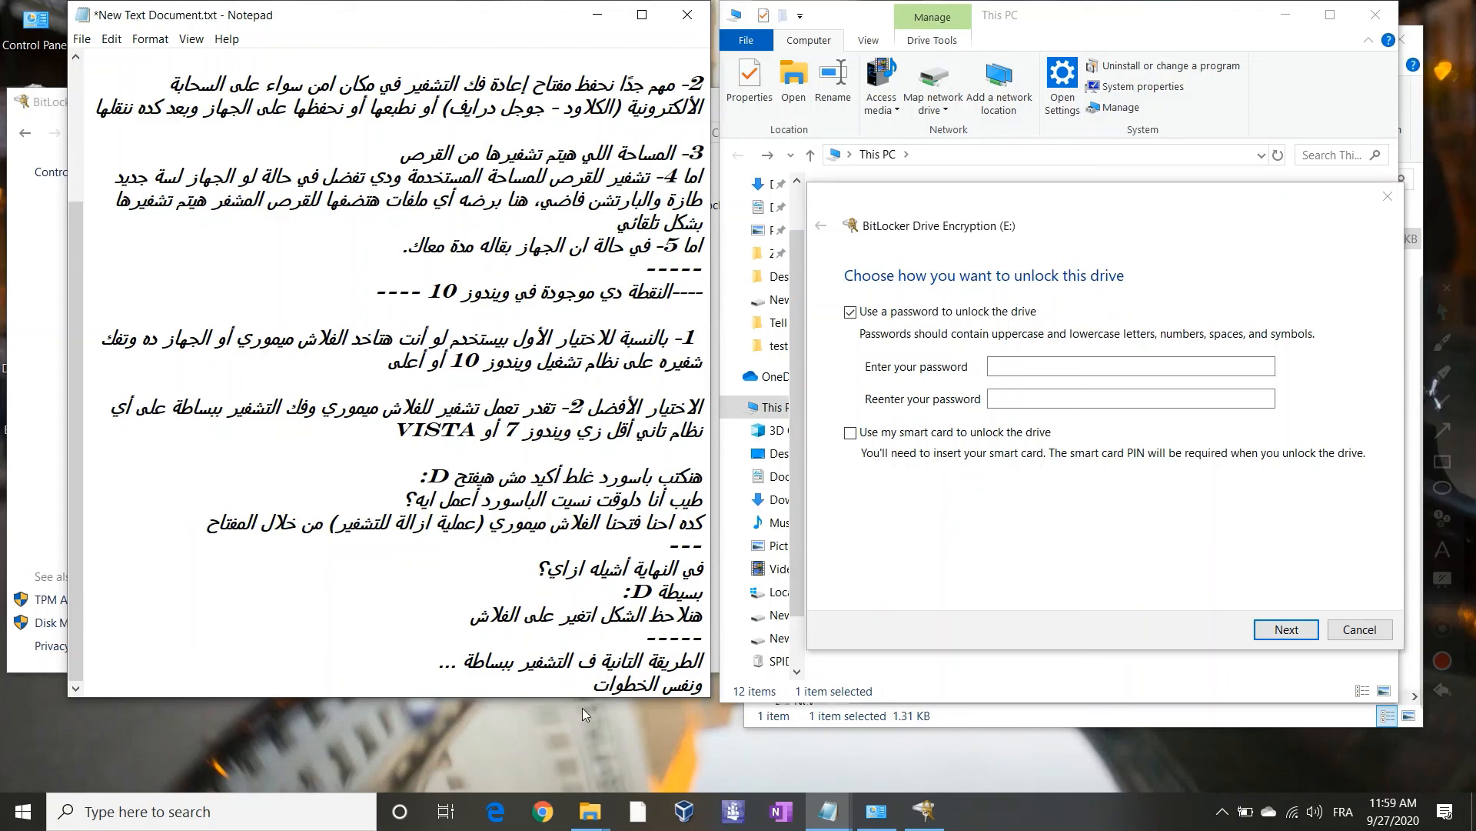
text(D:)
key(alt+shift)
click(549, 682)
text(أهم حاجة أح)
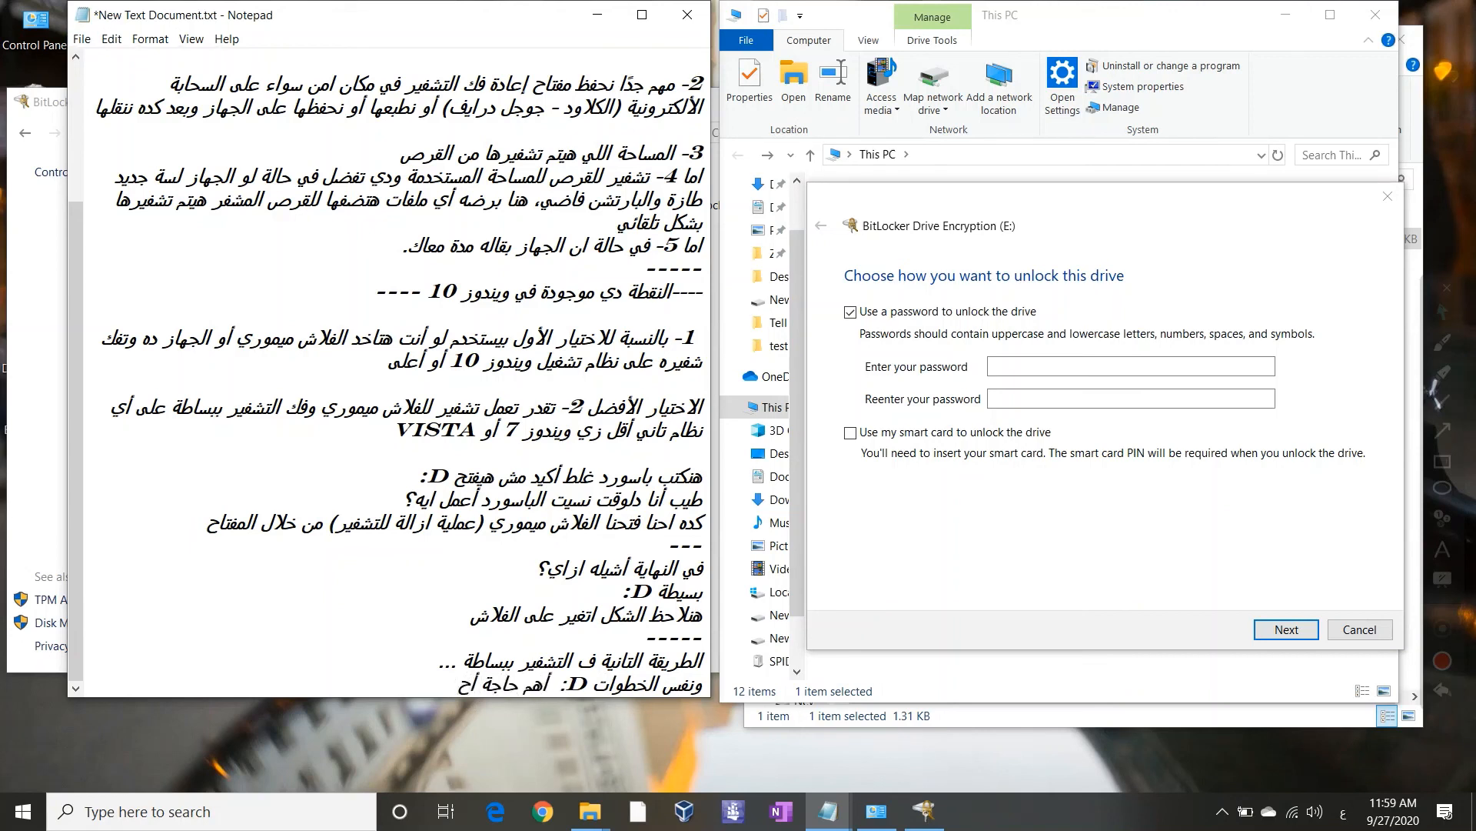
text(فظ الباسورد على)
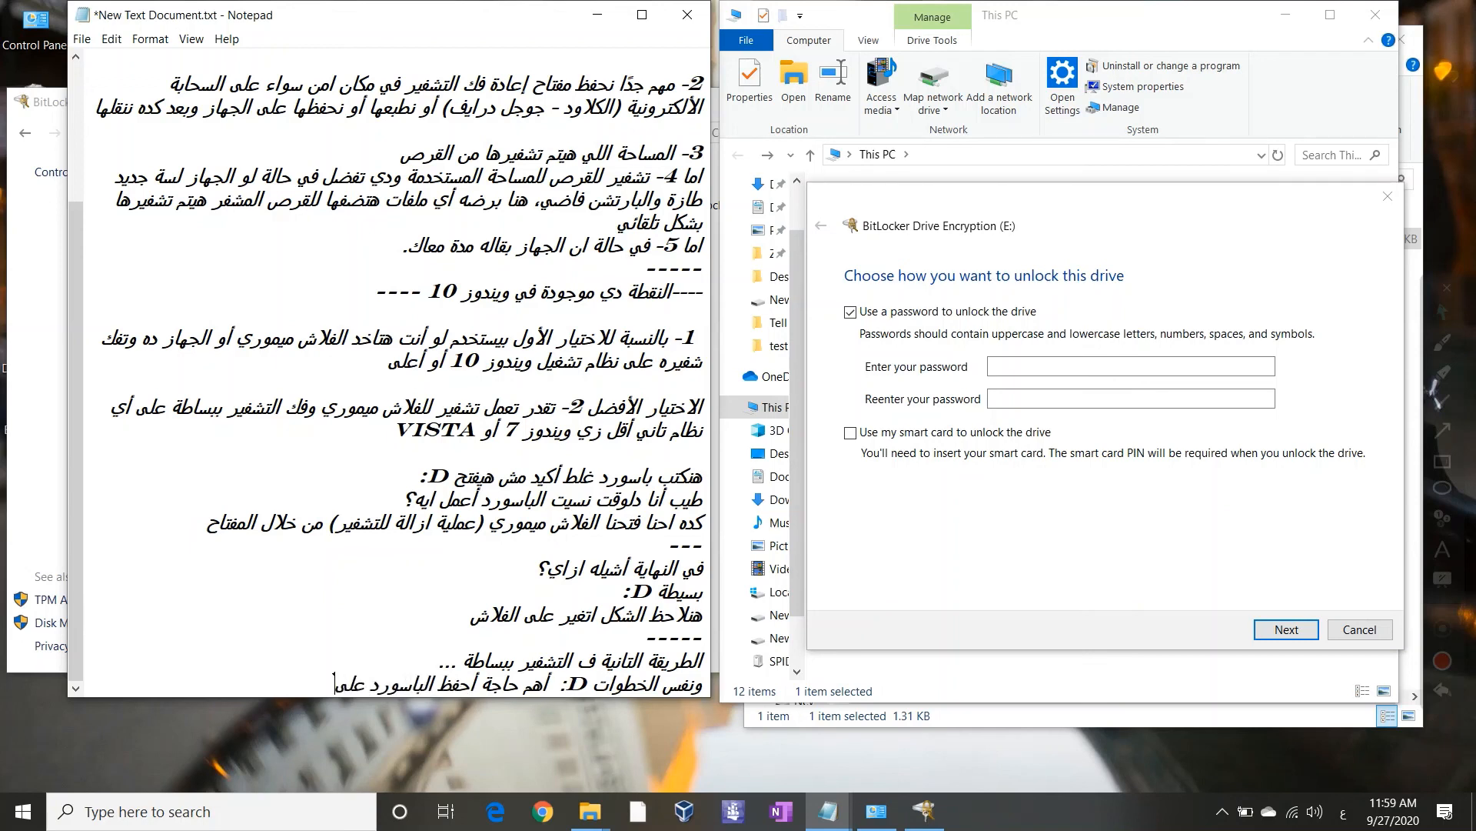
text( الكلا)
text(ود أو في أكثر من مك)
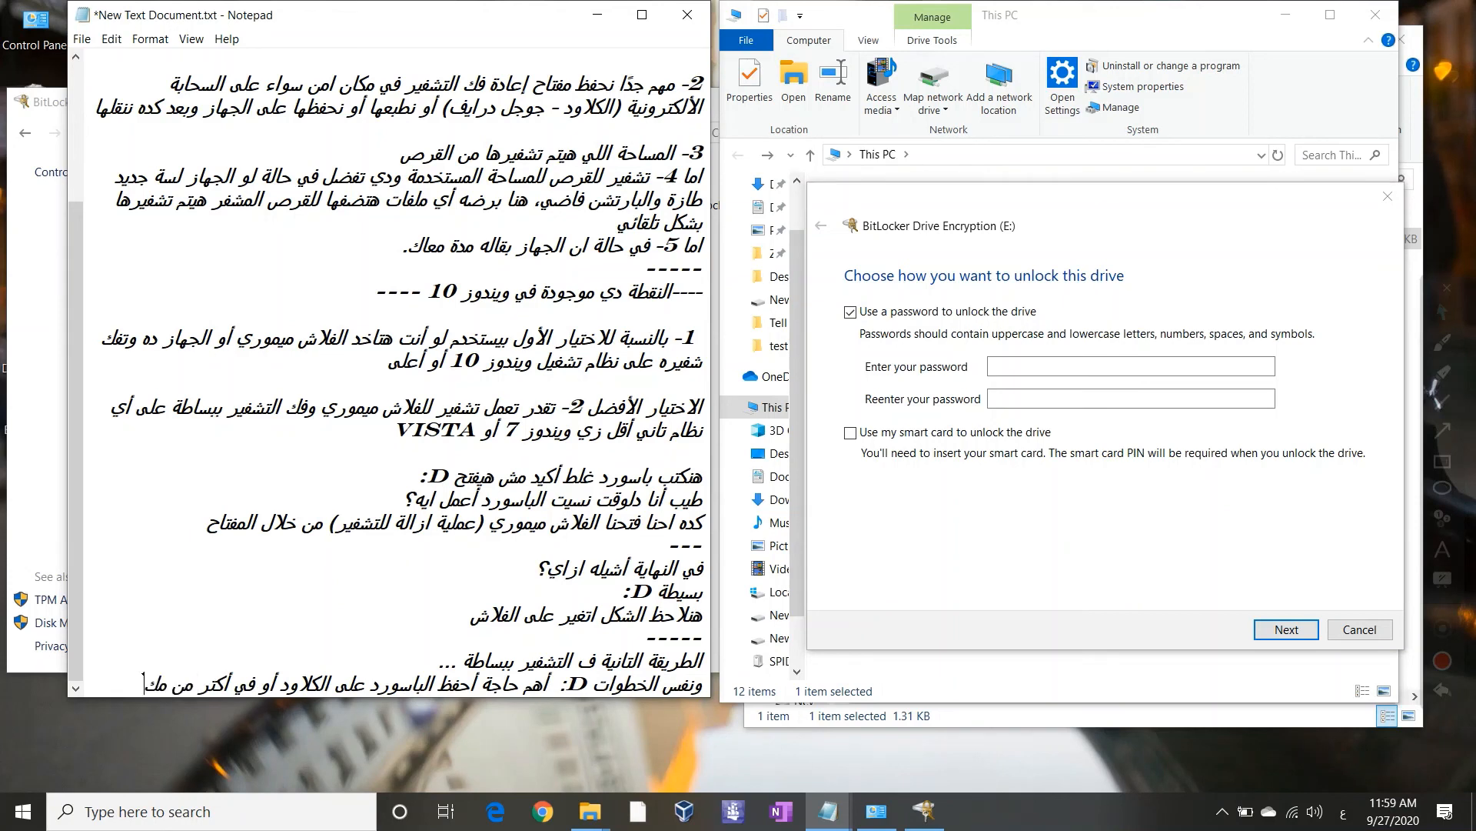
text(ان امن)
Add '(+المفتاح)' for the key, end the password line with a period, and close with 'شكرا'
key(Return)
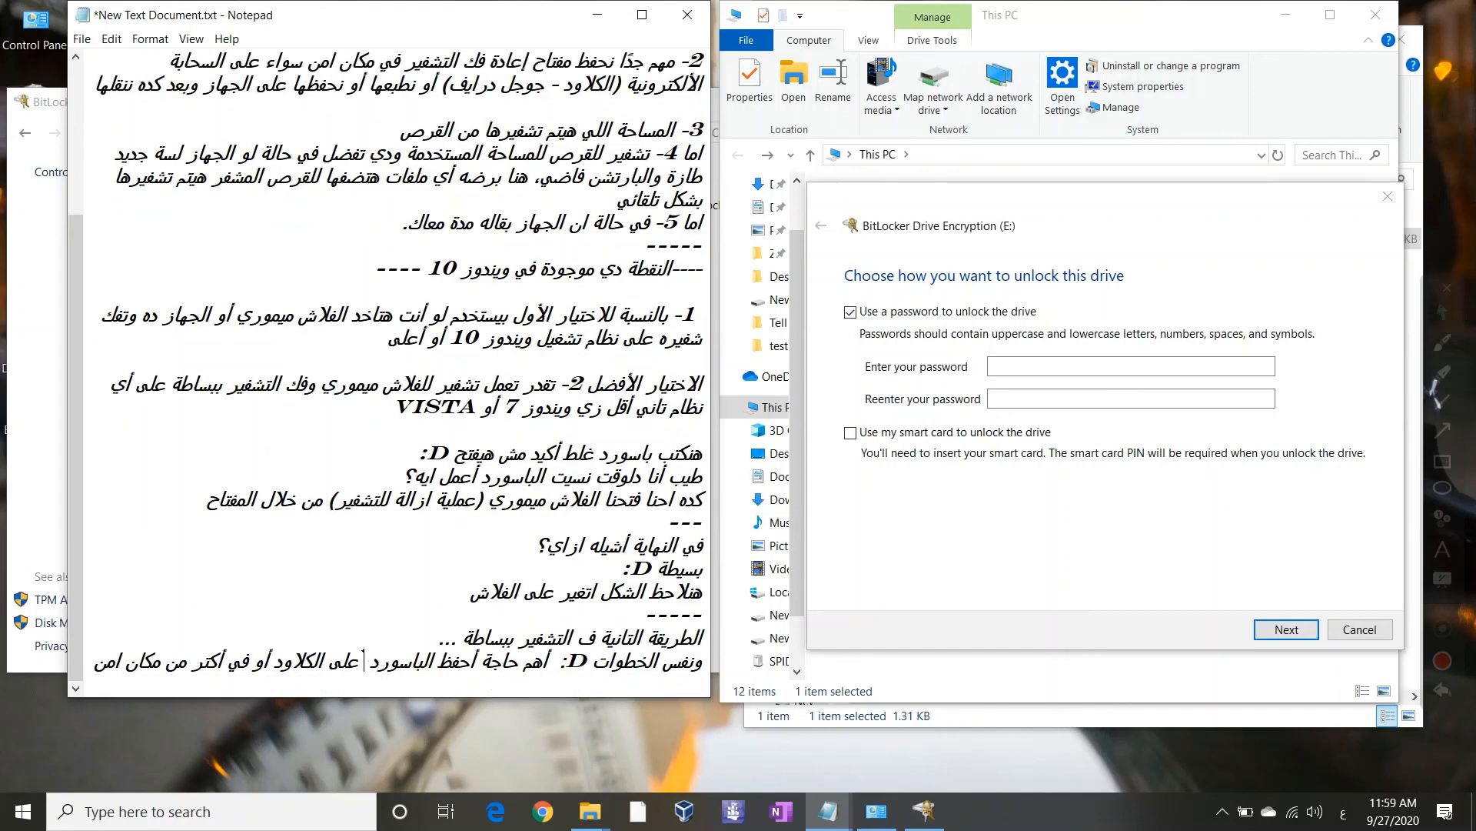
text((المفتا )
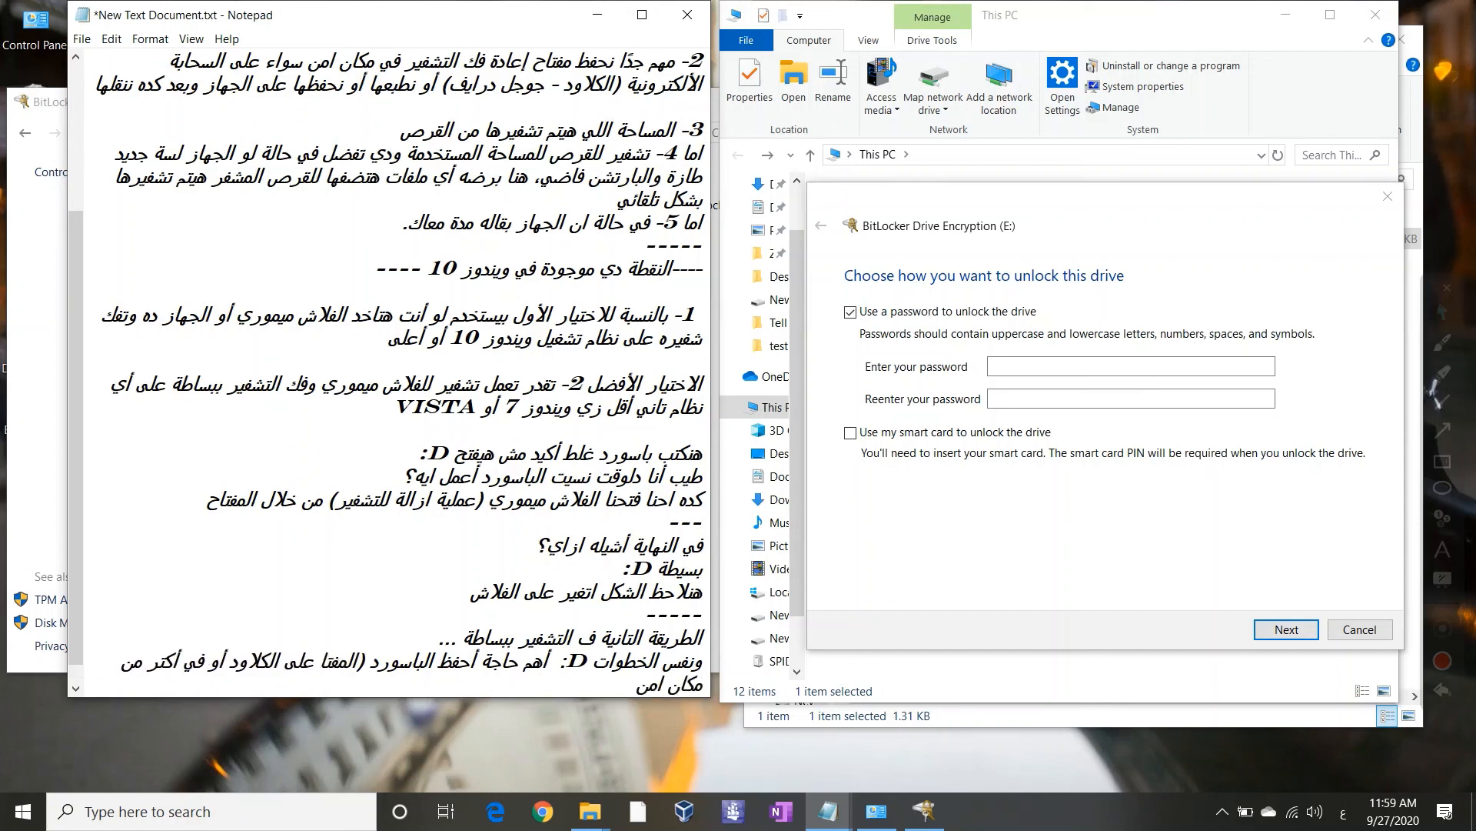
text(ح))
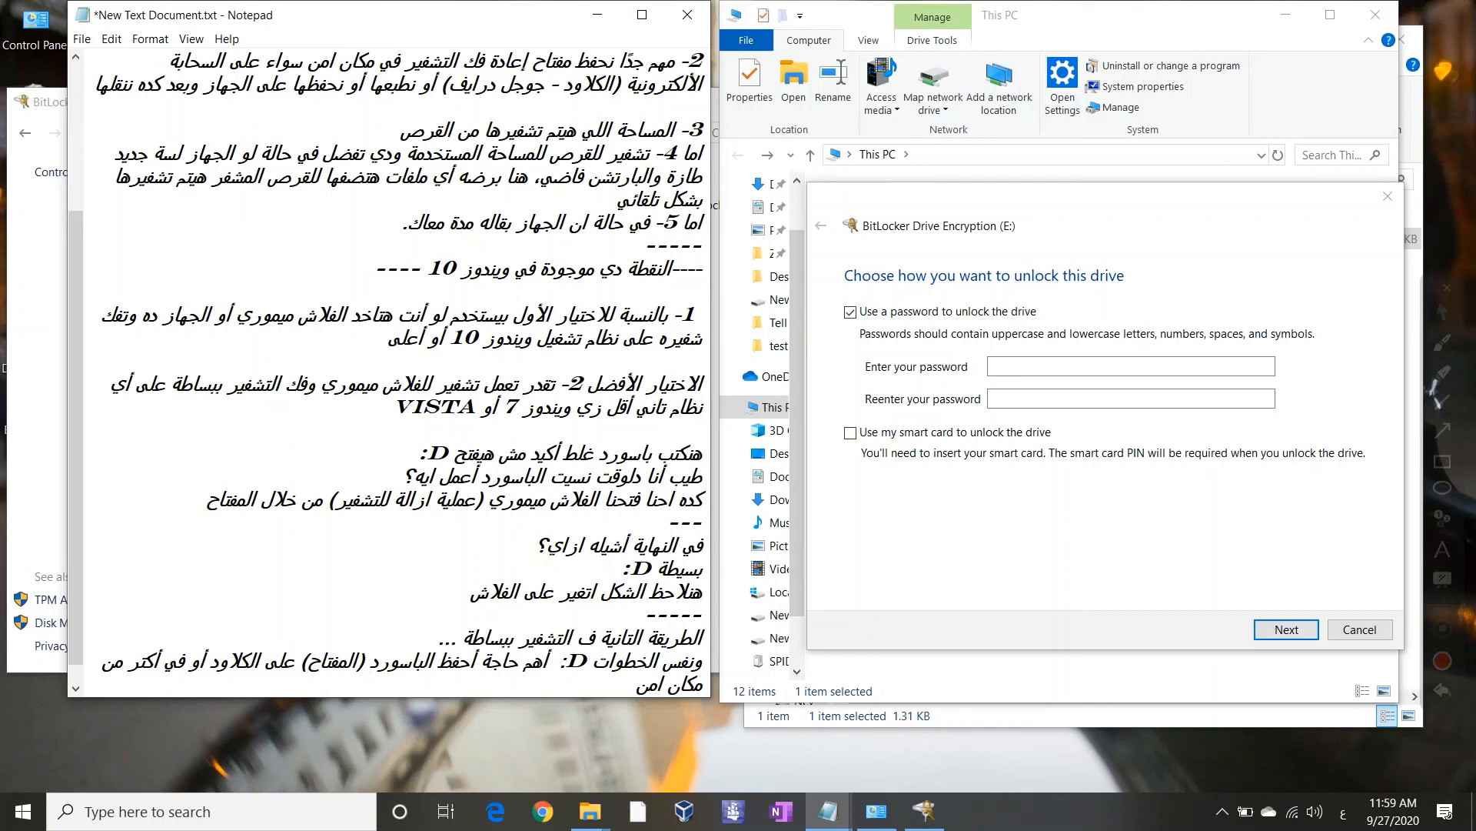
click(339, 659)
text(+)
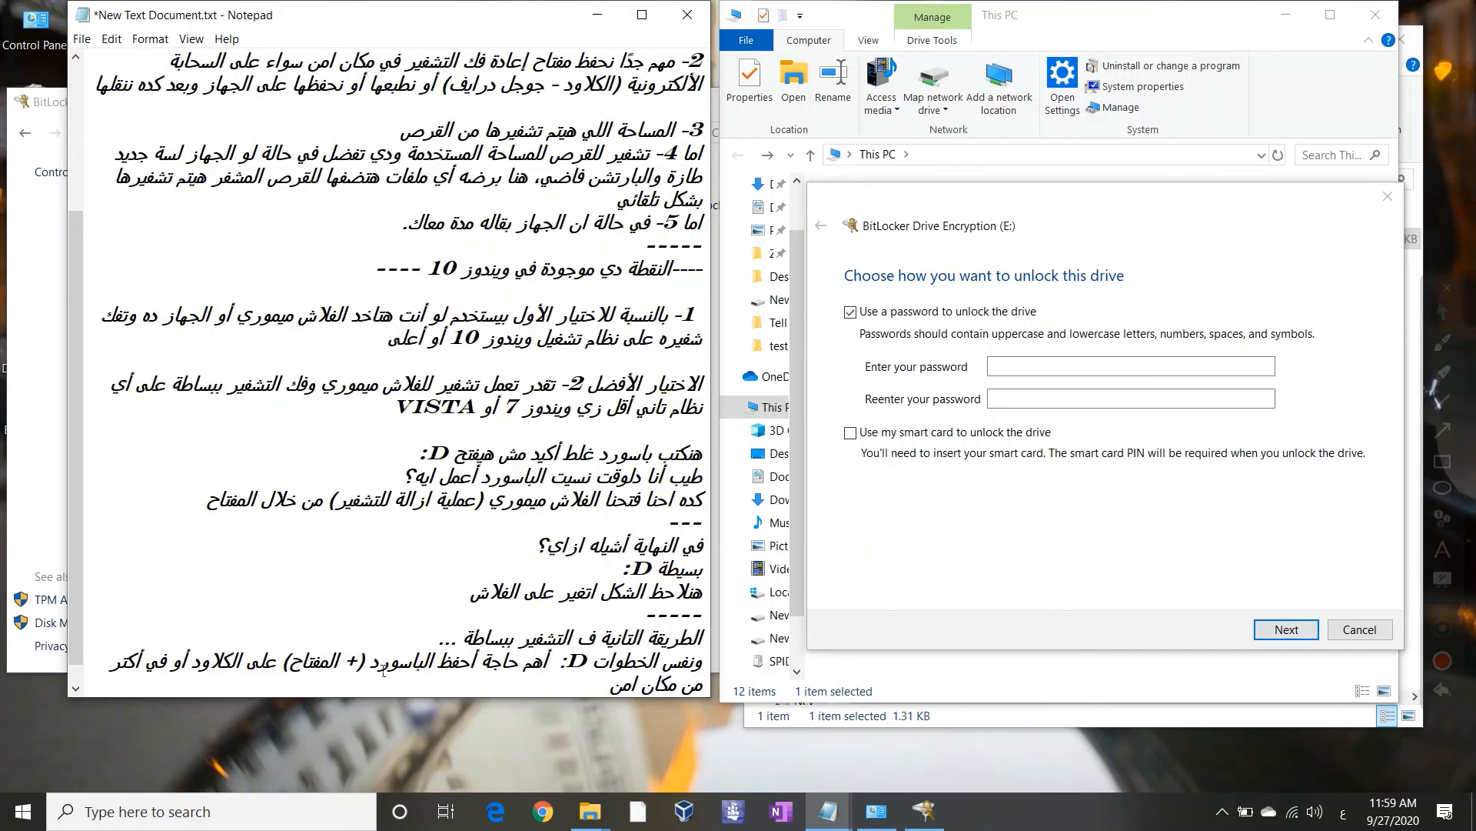
click(597, 683)
text(.)
key(Return)
text(شكرا)
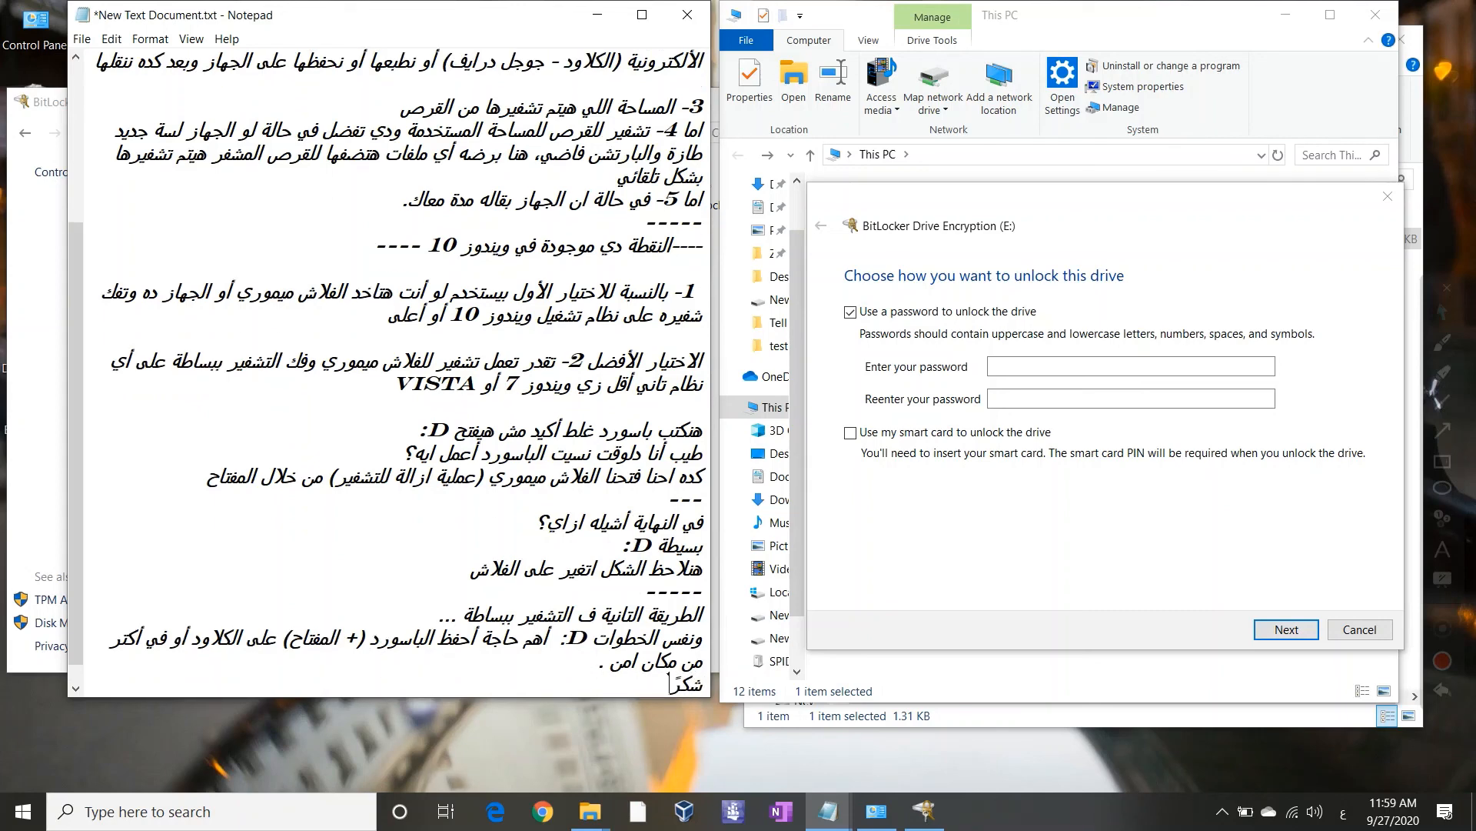